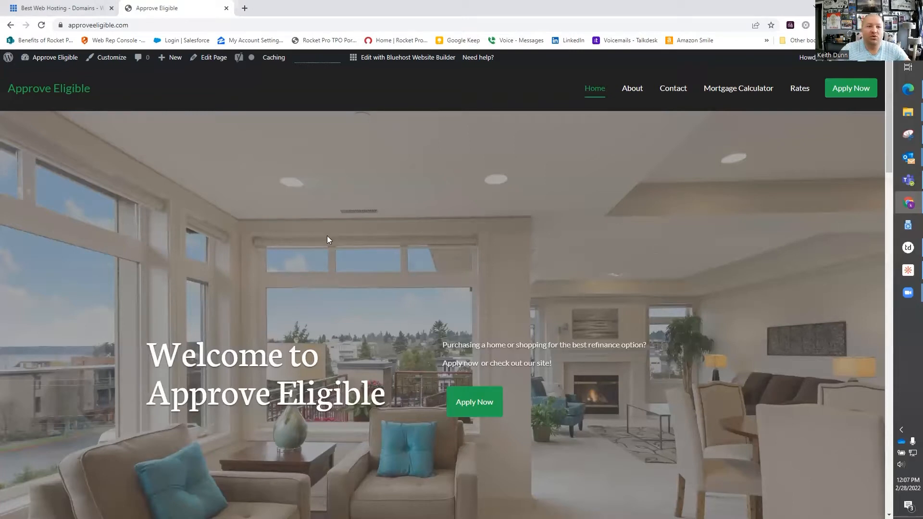
- Switch to the Bluehost website and log in to the hosting portal
left_click(32, 10)
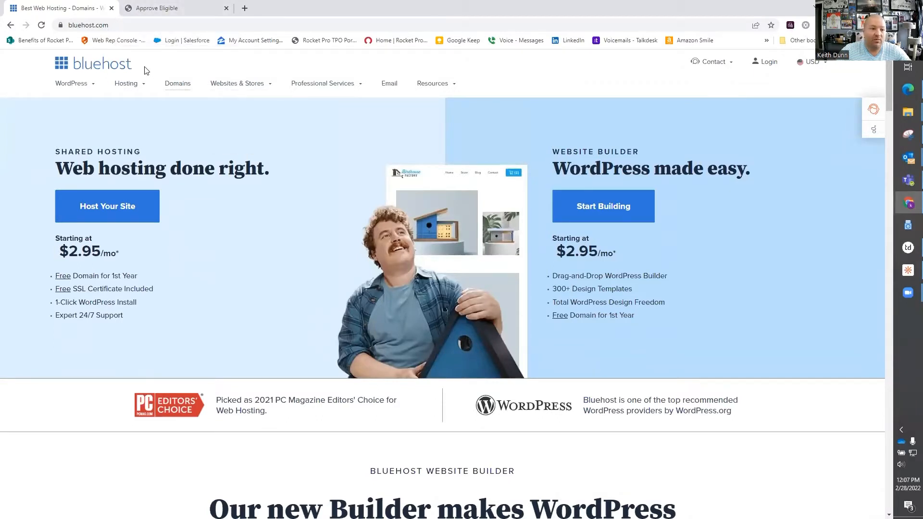
mouse_move(690, 73)
left_click(770, 63)
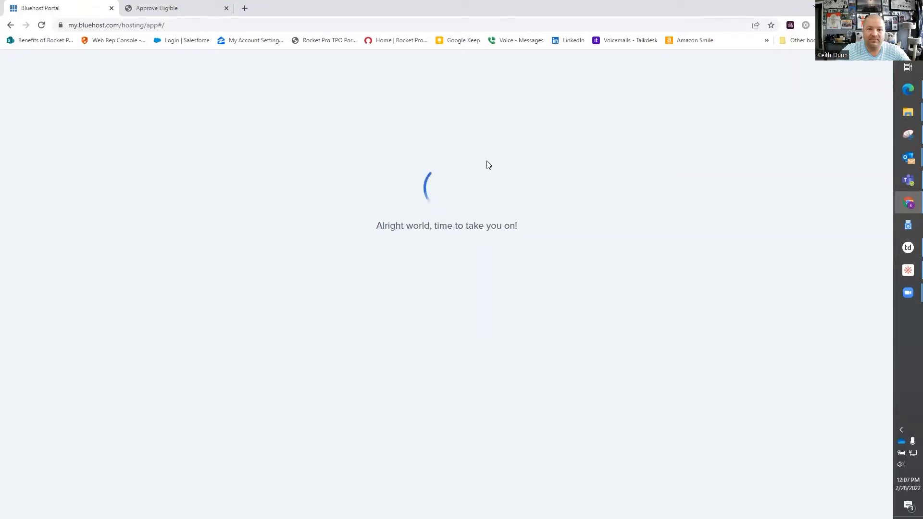
- Examine the Approve Eligible example website's home page sections and its About page
left_click(161, 5)
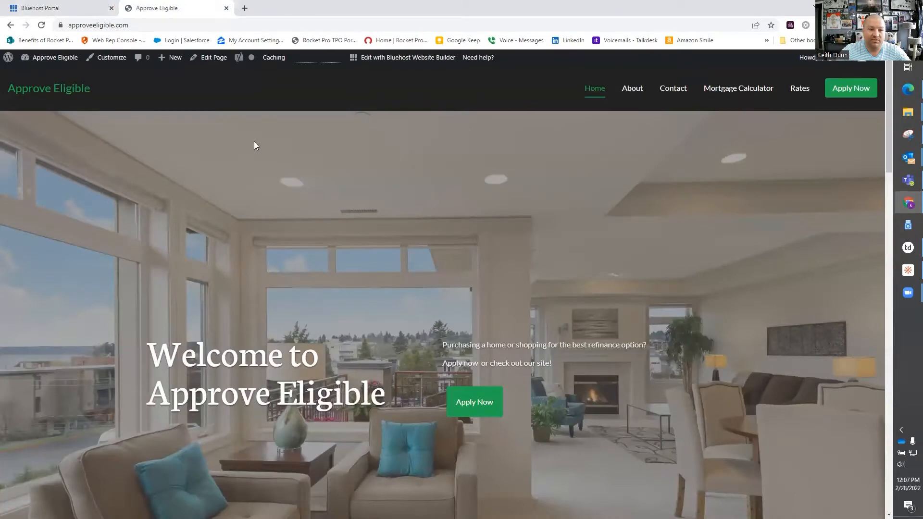
scroll(620, 241, "down", 6)
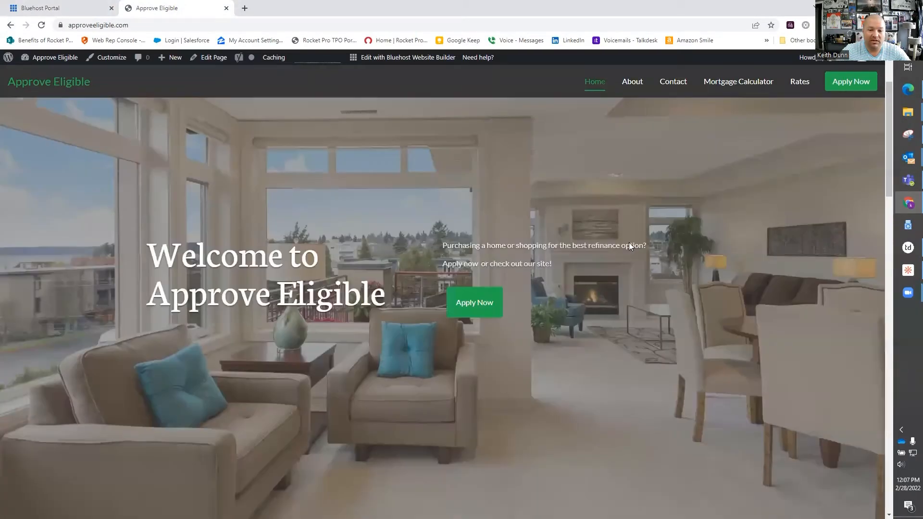
scroll(629, 246, "down", 10)
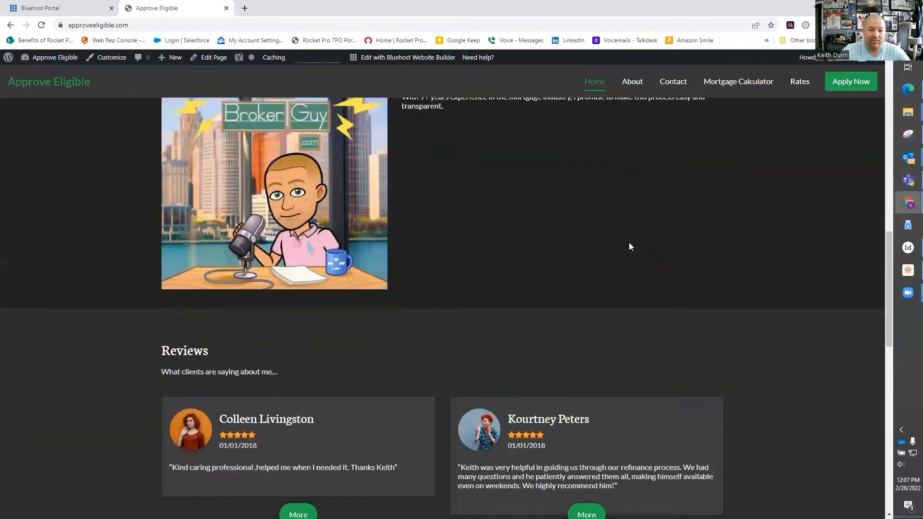
scroll(629, 247, "down", 10)
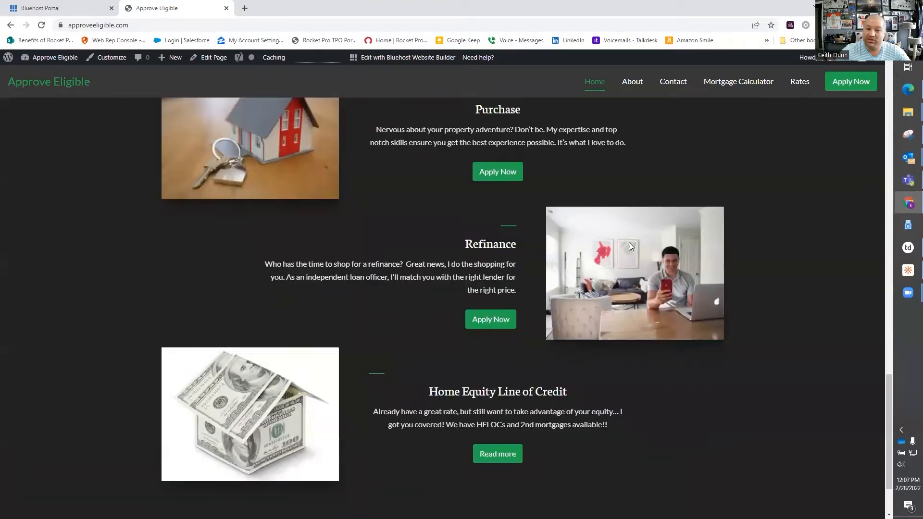
scroll(634, 261, "up", 20)
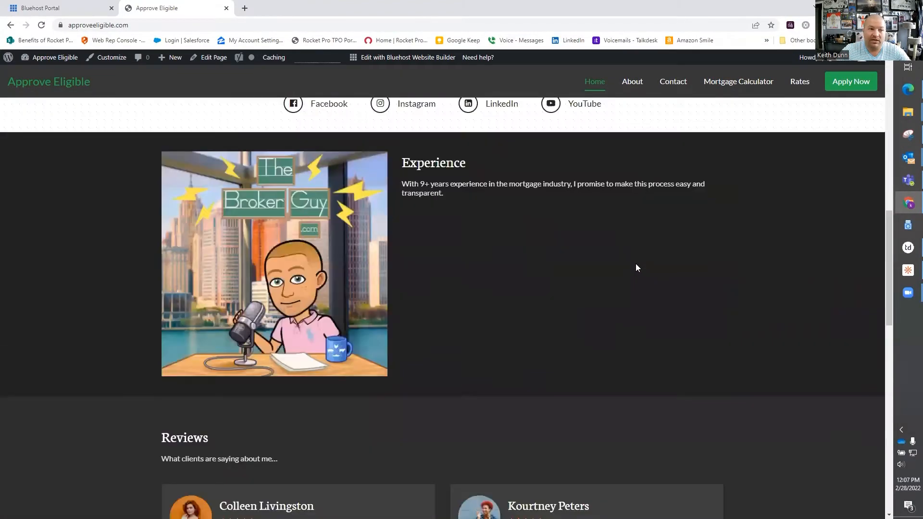
scroll(194, 166, "up", 5)
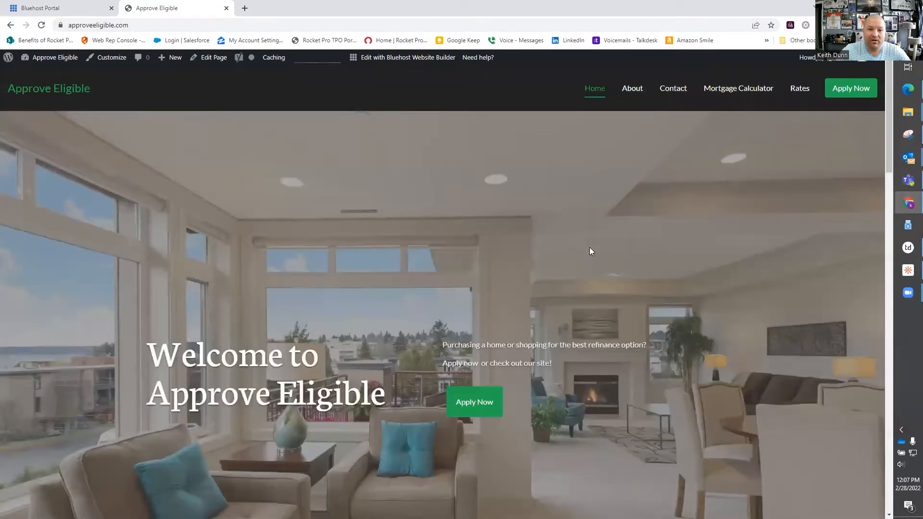
scroll(632, 259, "down", 5)
scroll(631, 260, "down", 15)
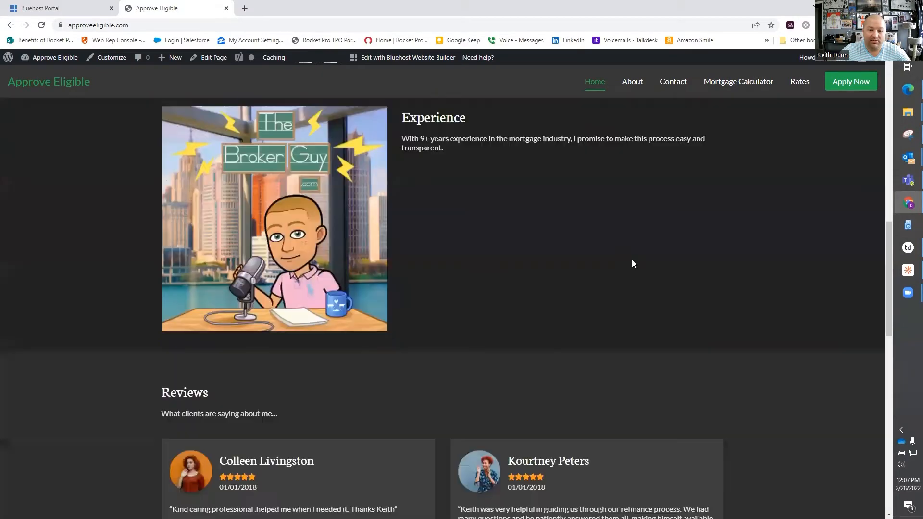
scroll(639, 261, "up", 20)
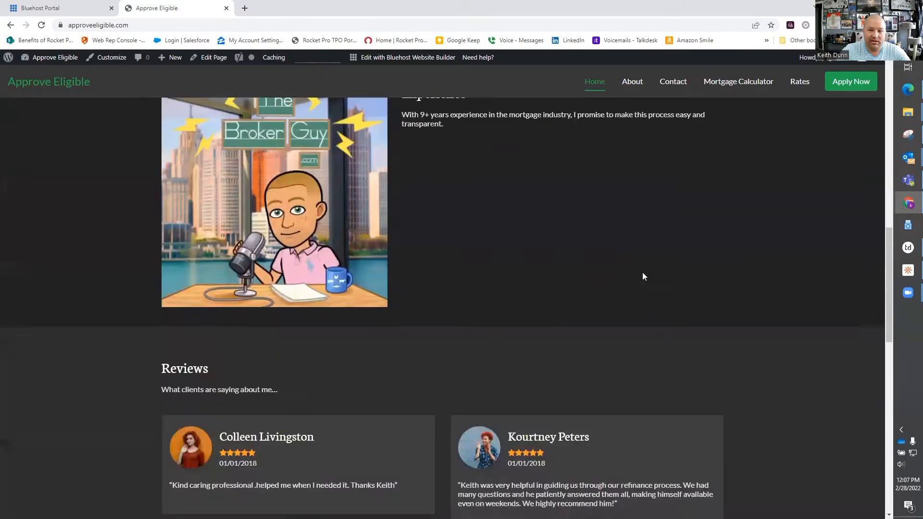
left_click(628, 85)
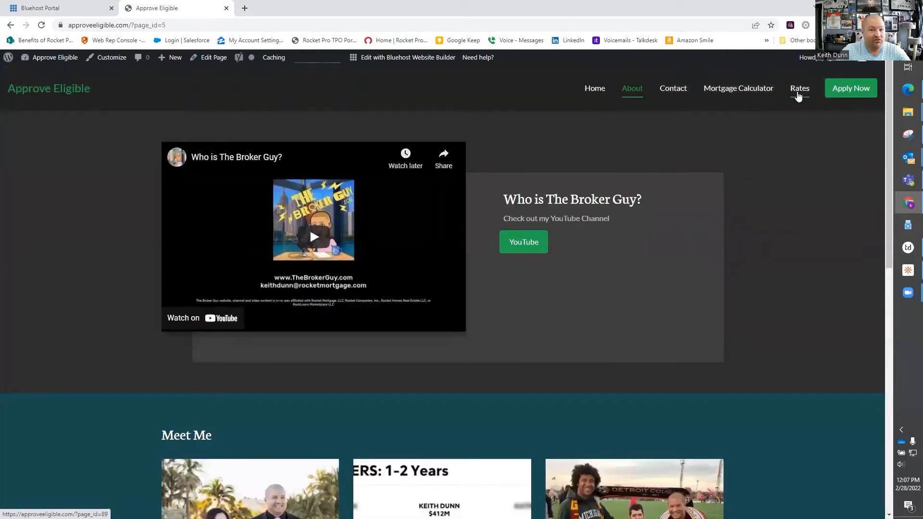
left_click(604, 93)
- In the Bluehost portal's Assign Domain form, enter verifiedapprovals.com as a domain not already associated with the account
left_click(46, 8)
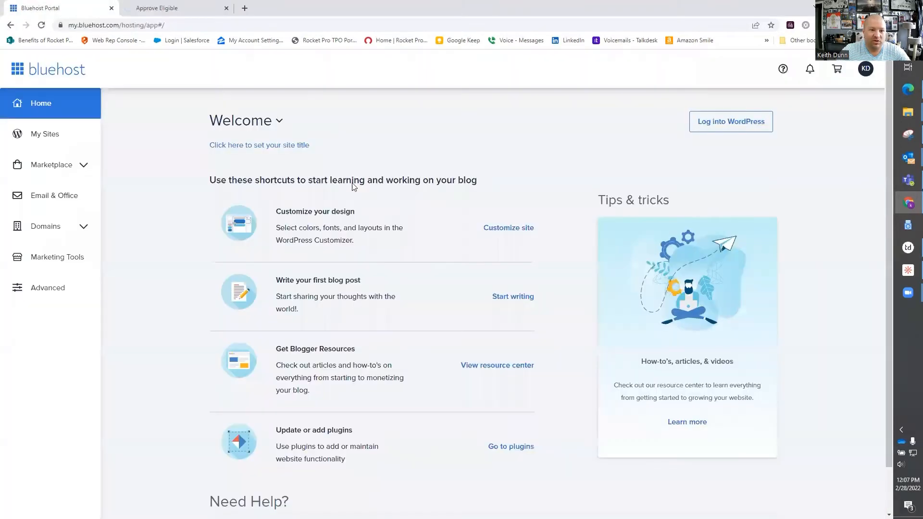
left_click(53, 230)
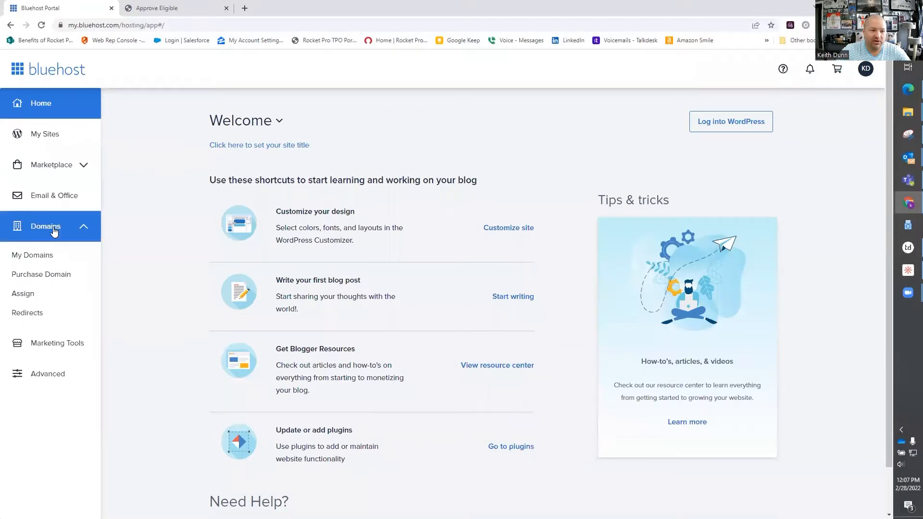
left_click(34, 298)
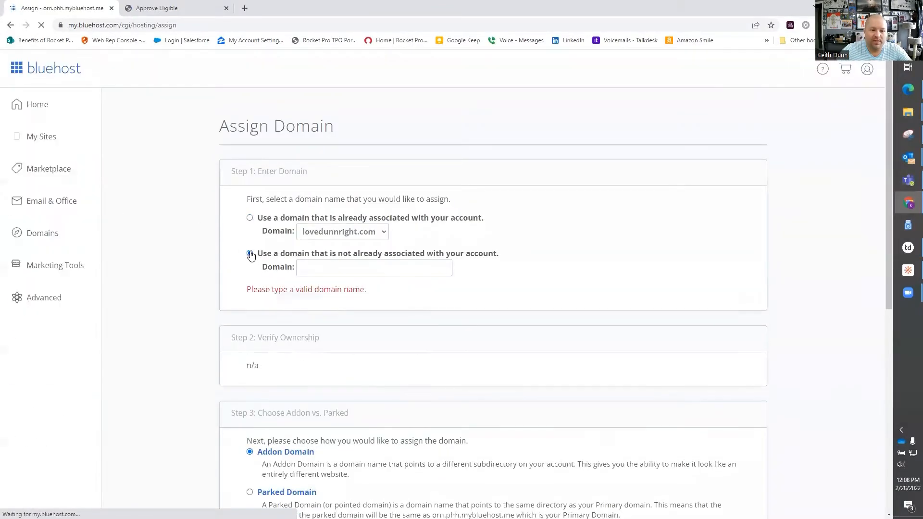
left_click(250, 254)
left_click(332, 268)
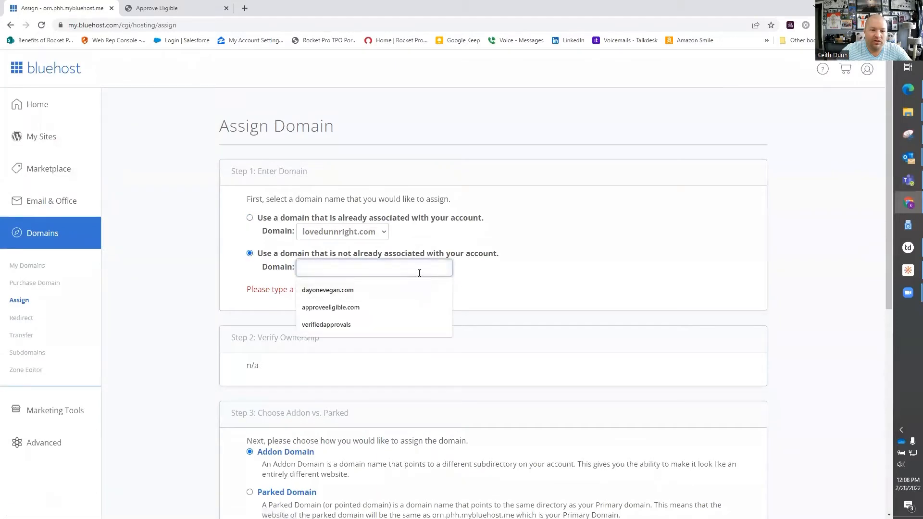
left_click(358, 324)
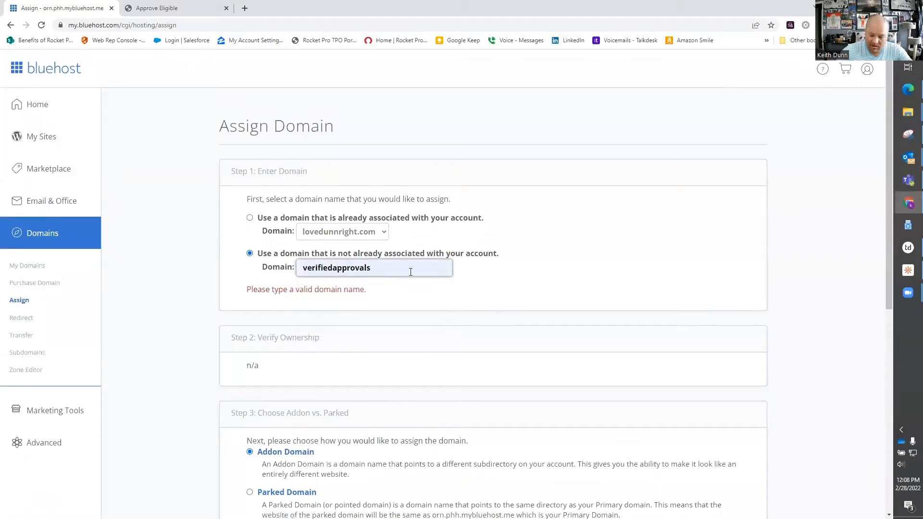
type(".com")
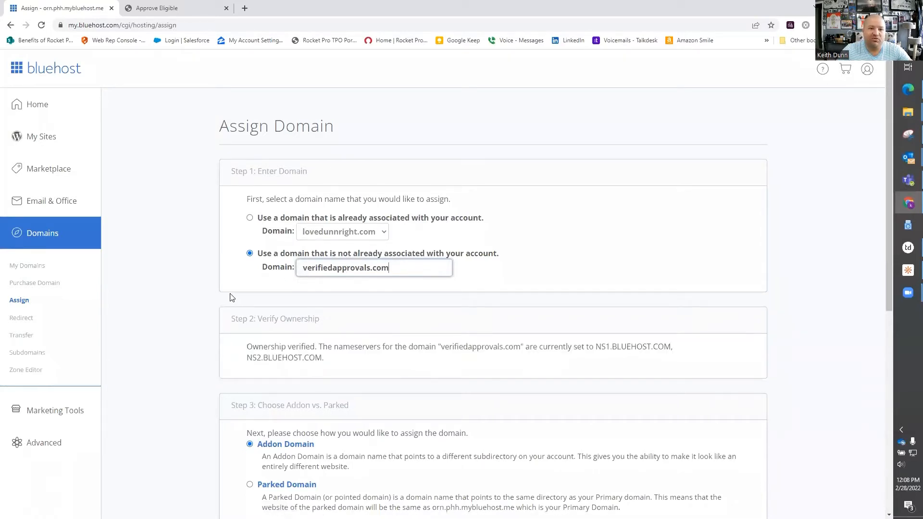
- Review the ownership nameservers, the addon or parked options, and the directory and sub-domain settings for verifiedapprovals.com
scroll(225, 296, "down", 3)
scroll(222, 281, "up", 1)
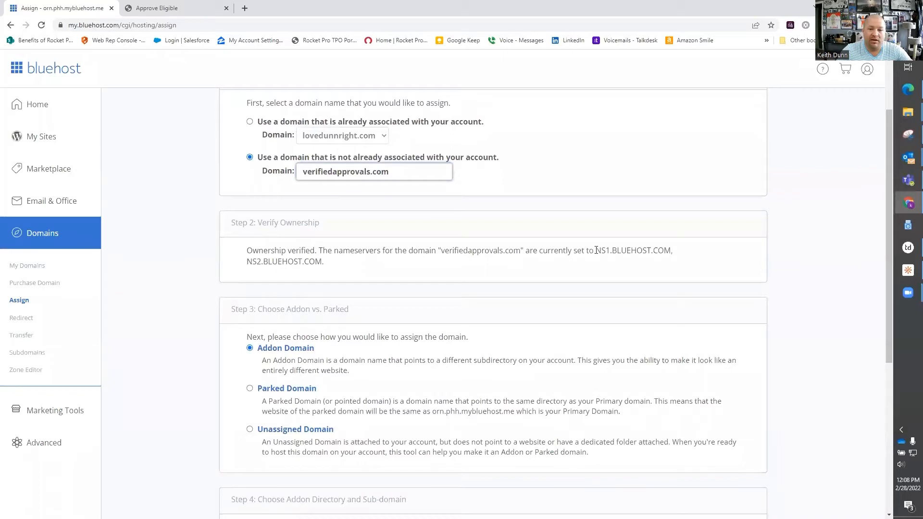
left_click_drag(595, 250, 670, 252)
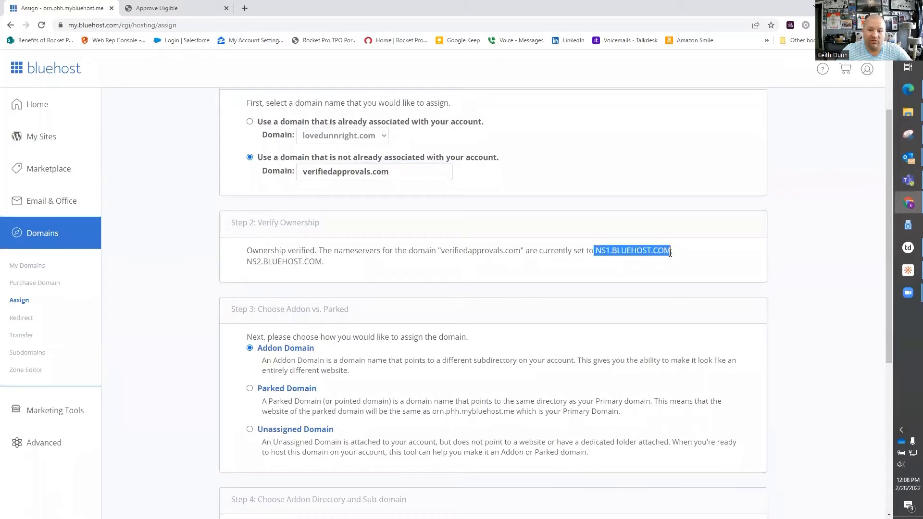
left_click_drag(246, 263, 327, 264)
left_click(352, 265)
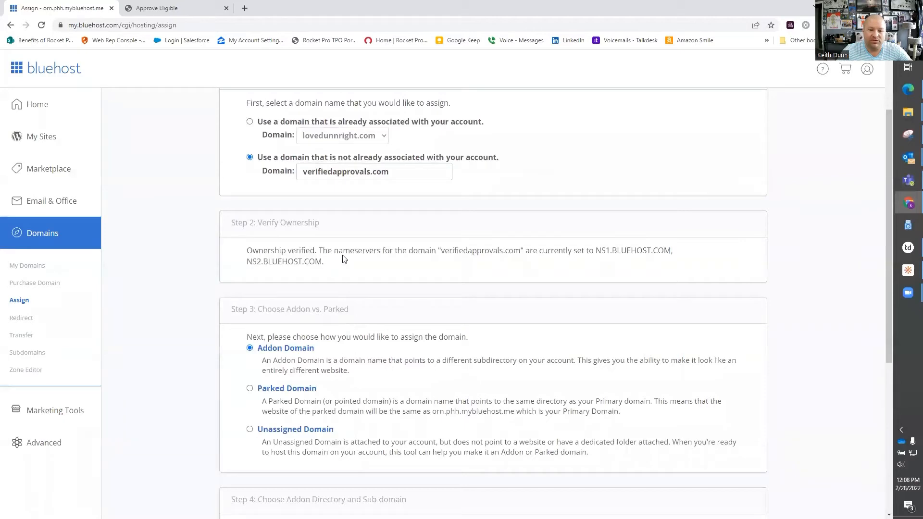
scroll(341, 232, "down", 1)
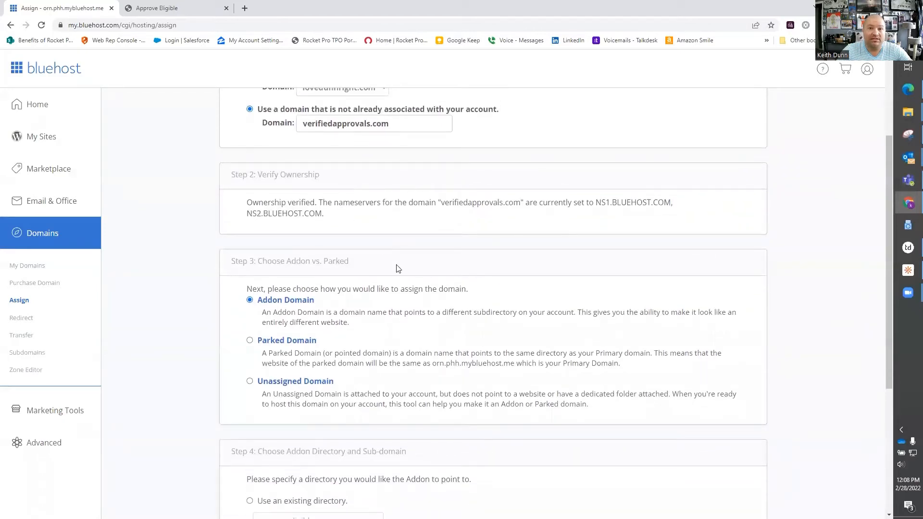
scroll(451, 239, "down", 5)
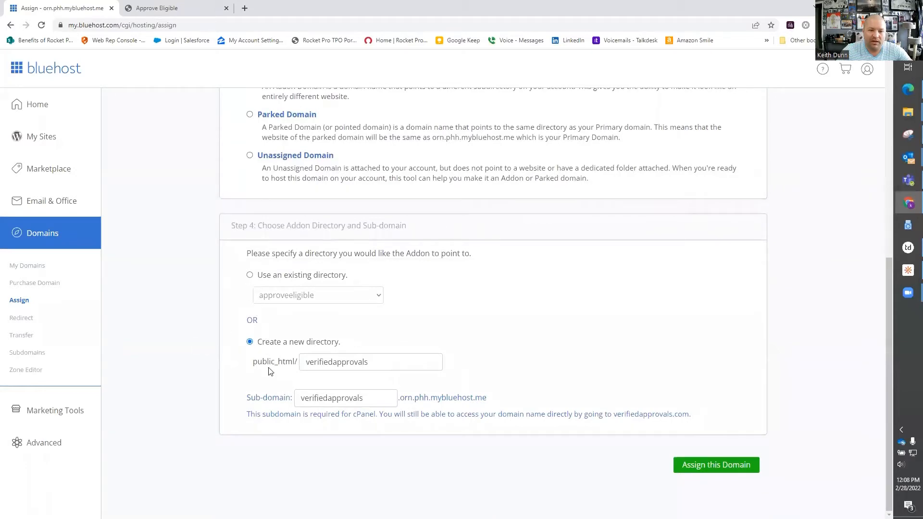
scroll(365, 313, "up", 8)
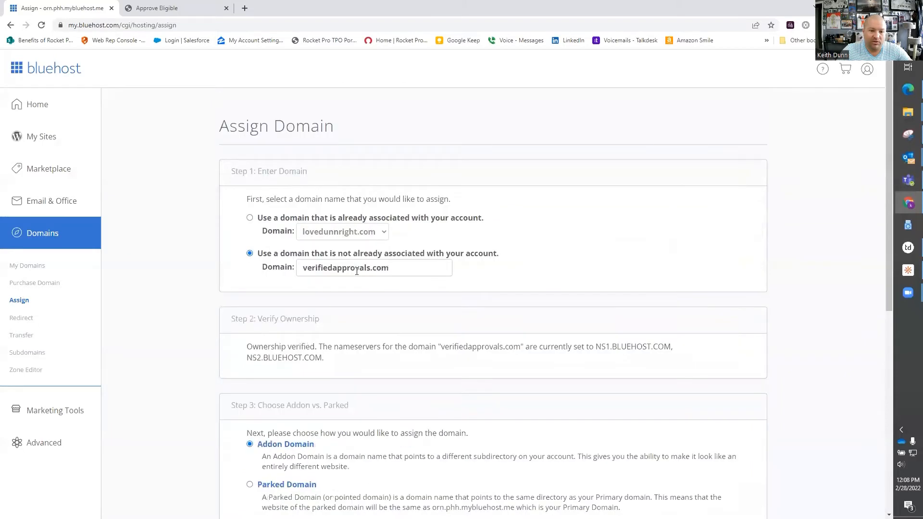
scroll(418, 264, "down", 8)
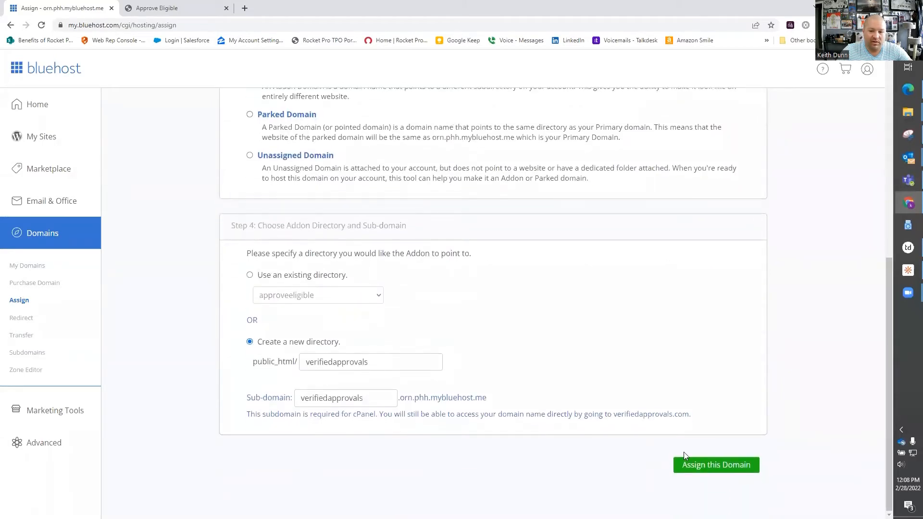
- Assign verifiedapprovals.com as an addon domain with the new directory and sub-domain verifiedapprovals
left_click(692, 466)
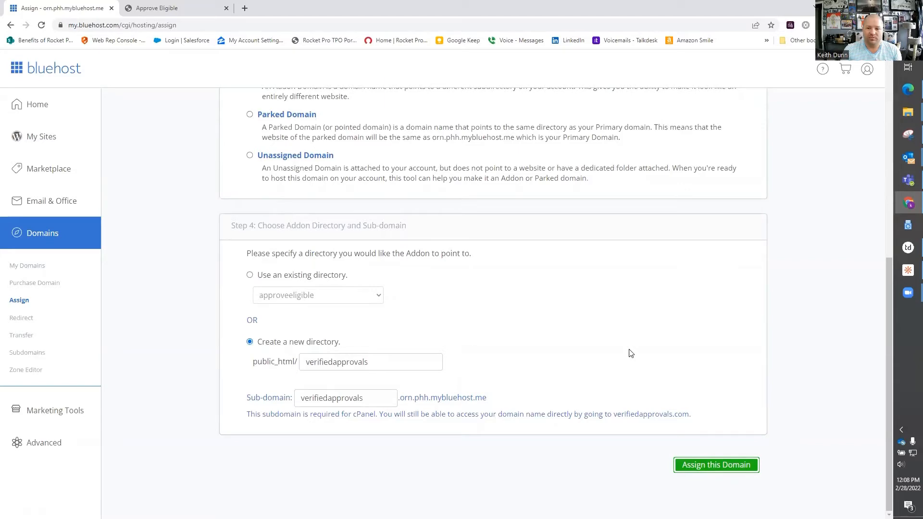
scroll(599, 365, "up", 8)
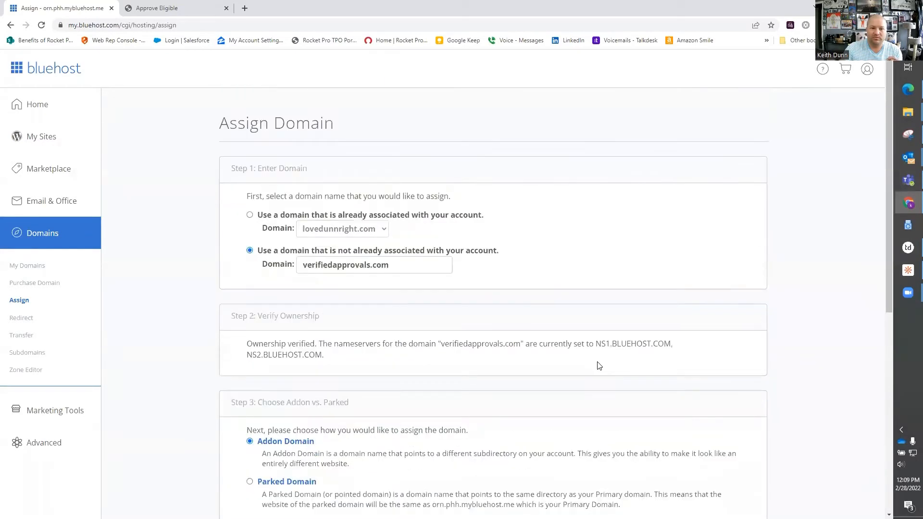
scroll(598, 365, "down", 8)
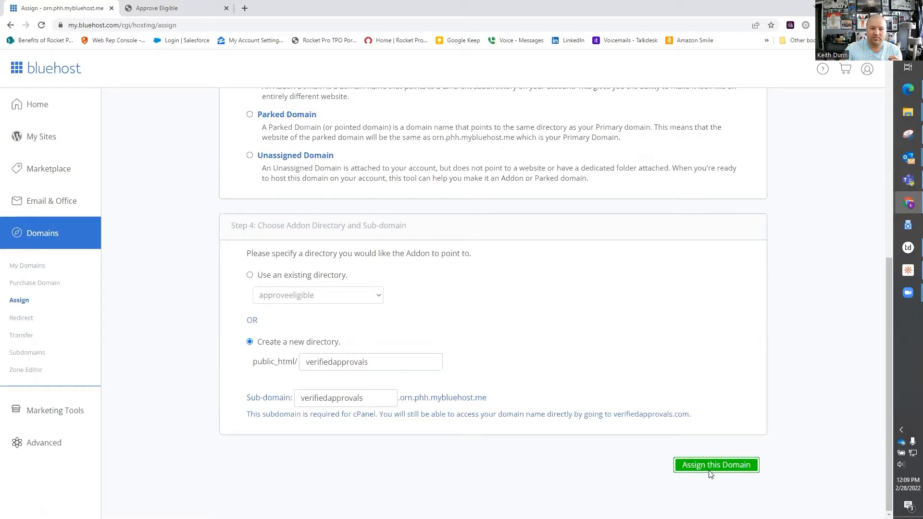
left_click(711, 474)
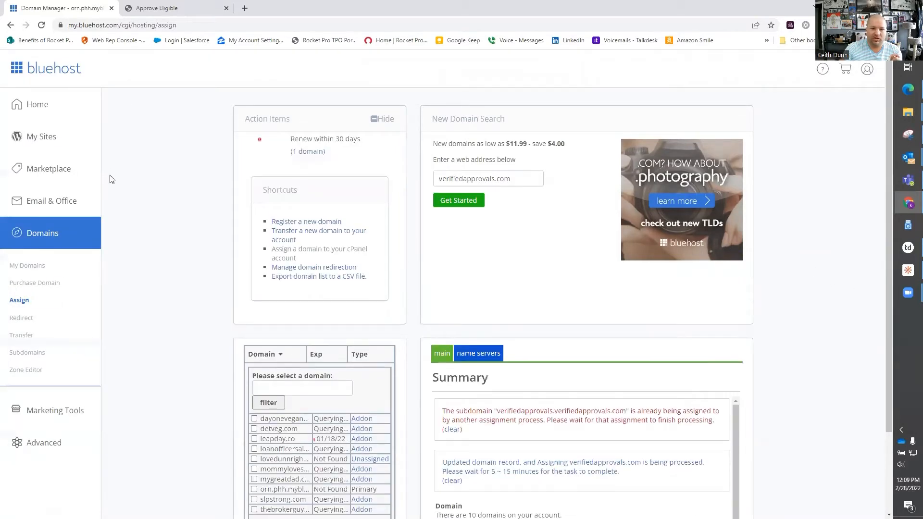
- Start creating a new WordPress site from My Sites with the Bluehost Website Builder
left_click(52, 139)
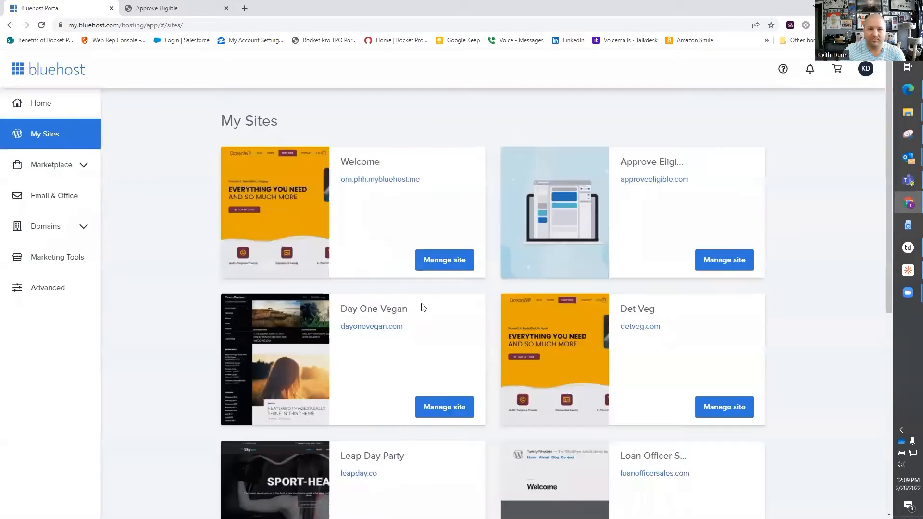
scroll(824, 202, "down", 8)
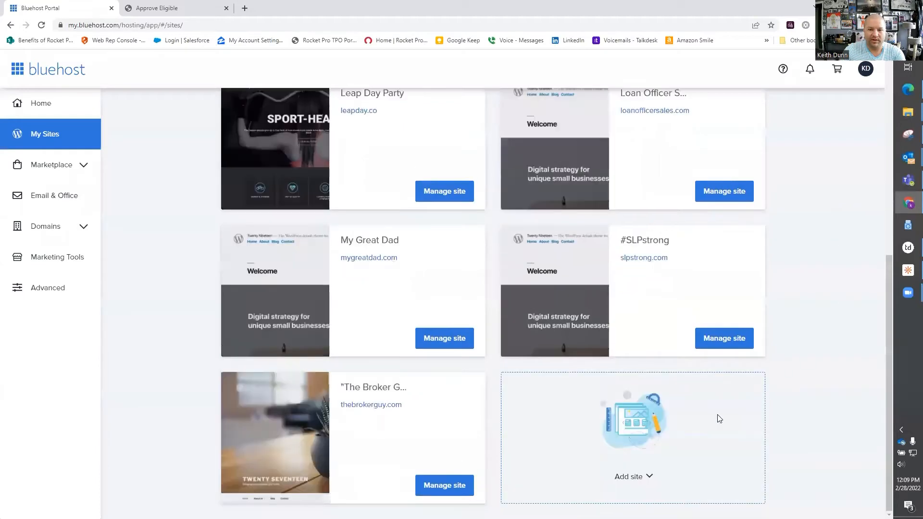
left_click(629, 478)
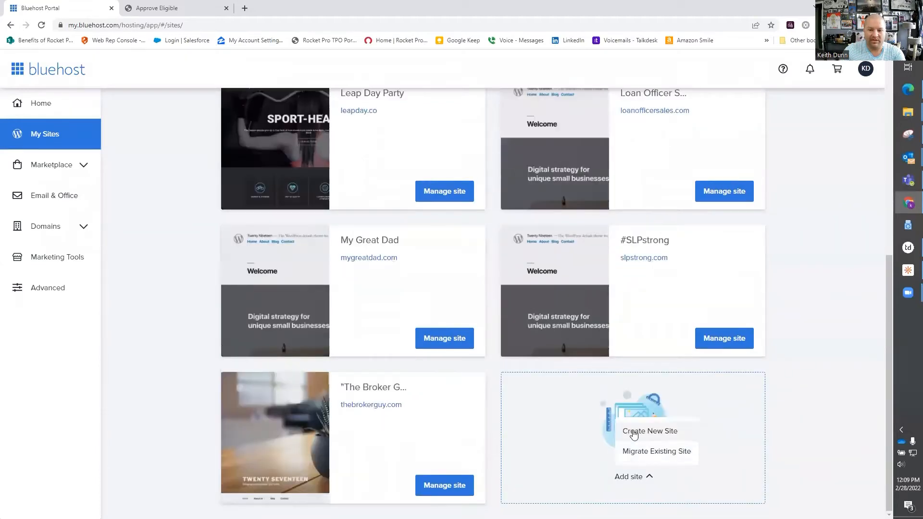
left_click(634, 431)
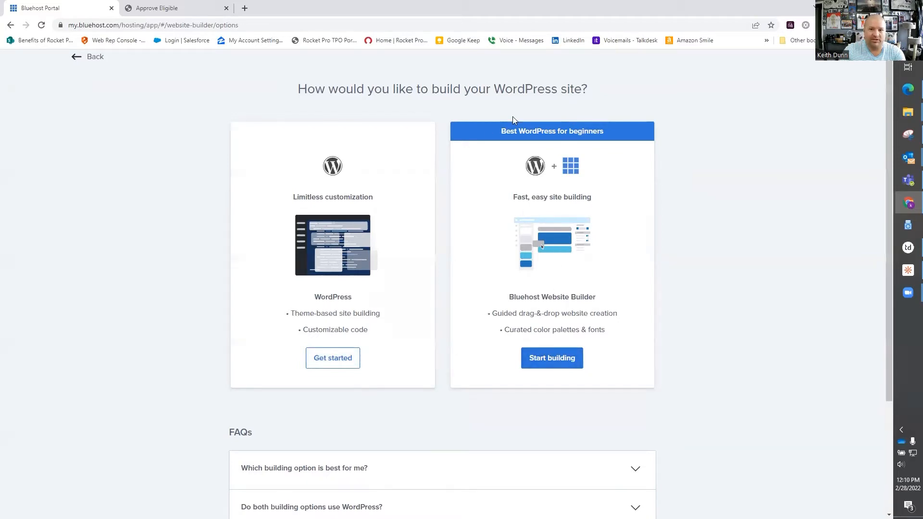
left_click(558, 365)
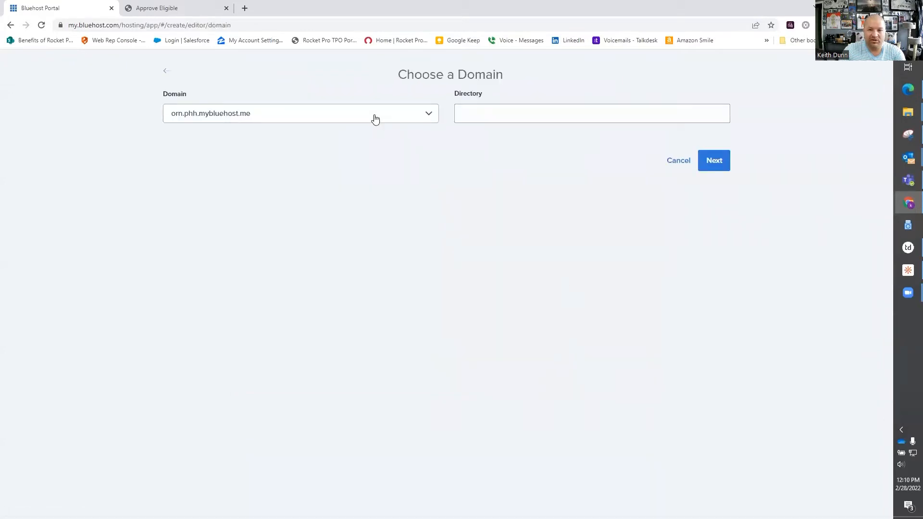
- Choose verifiedapprovals.com as the new site's domain, leave the directory empty, and proceed to the site setup
left_click(375, 119)
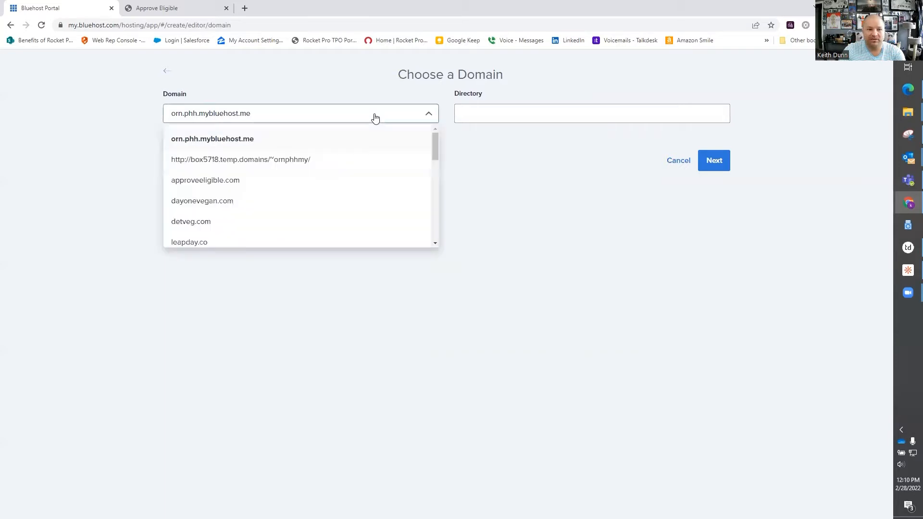
scroll(225, 192, "down", 8)
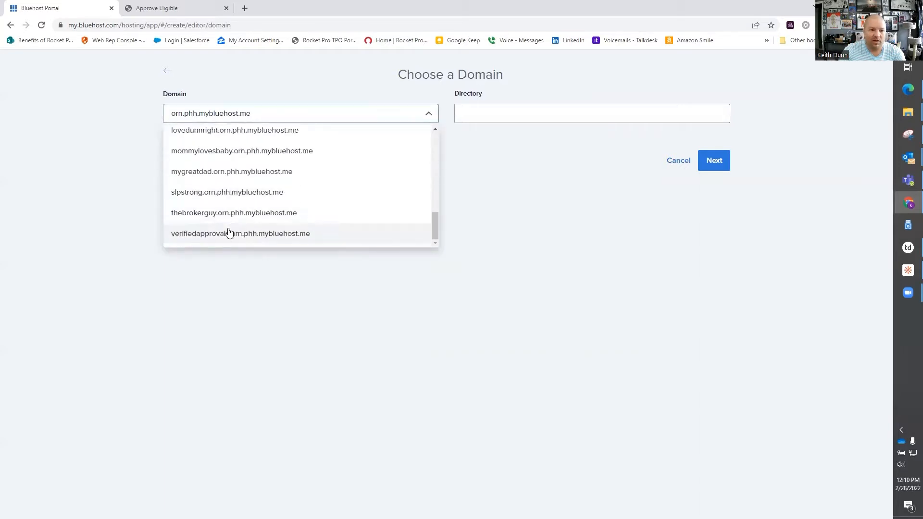
scroll(228, 233, "up", 8)
scroll(228, 233, "down", 2)
scroll(228, 233, "up", 2)
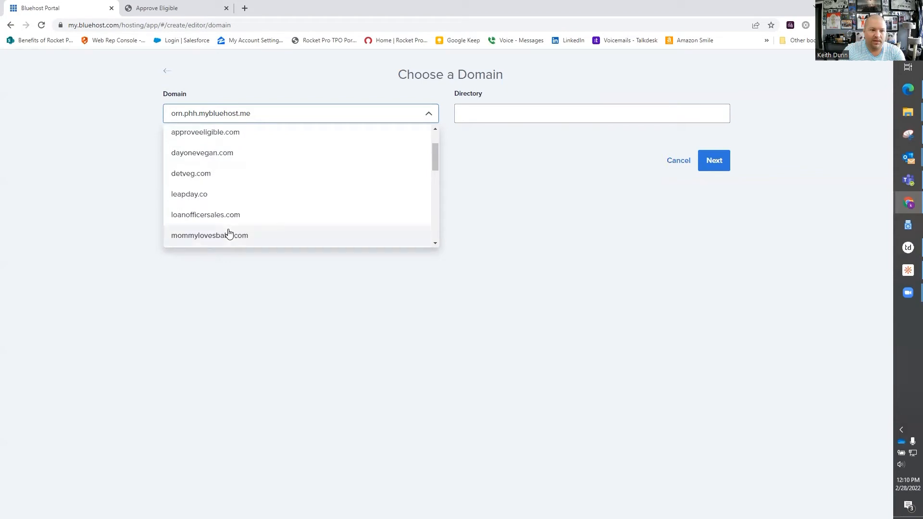
scroll(227, 232, "down", 4)
left_click(219, 177)
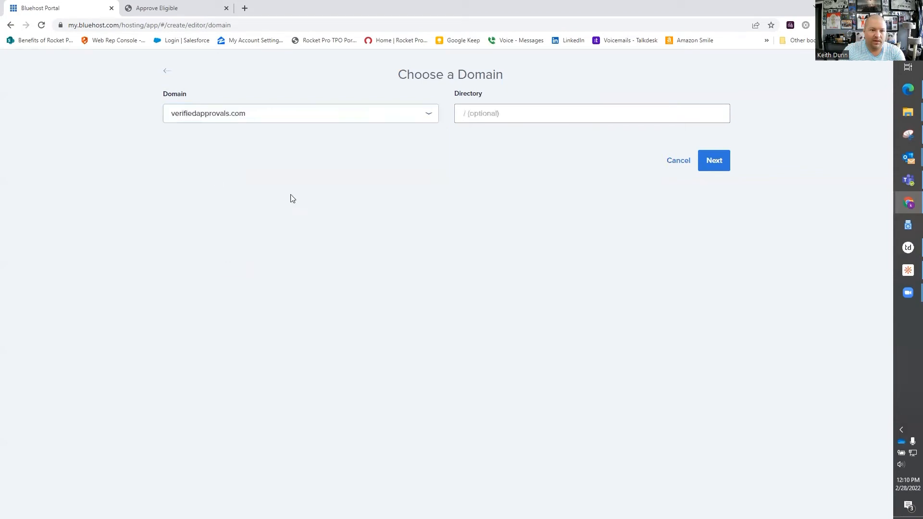
left_click(715, 162)
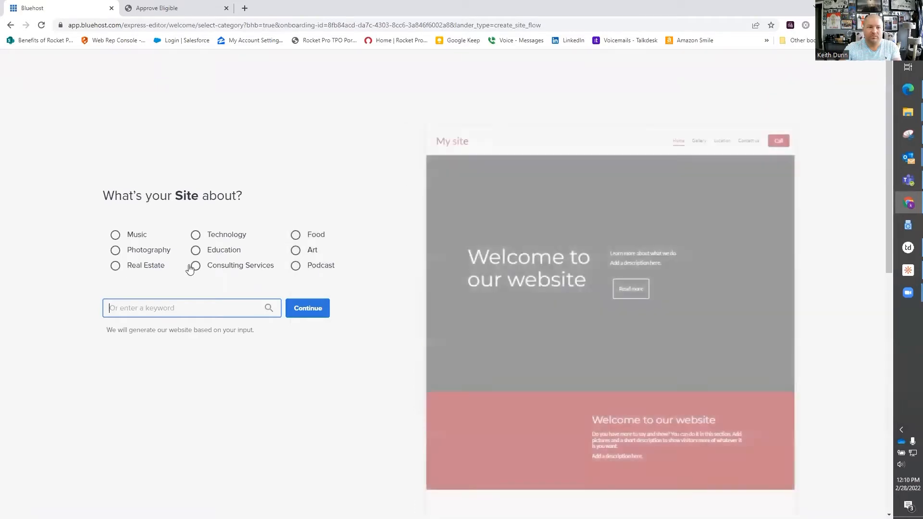
- Set the site topic to Real Estate and name the site Verified Approvals
left_click(144, 266)
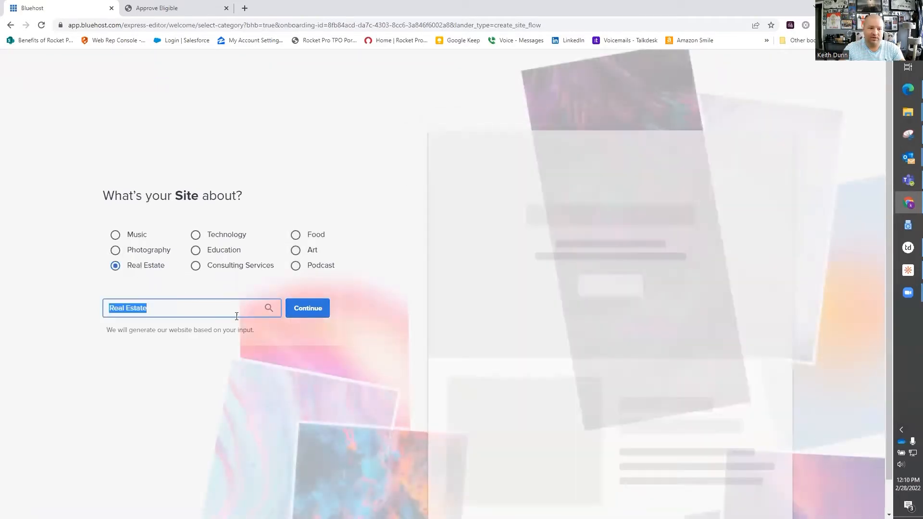
left_click(320, 312)
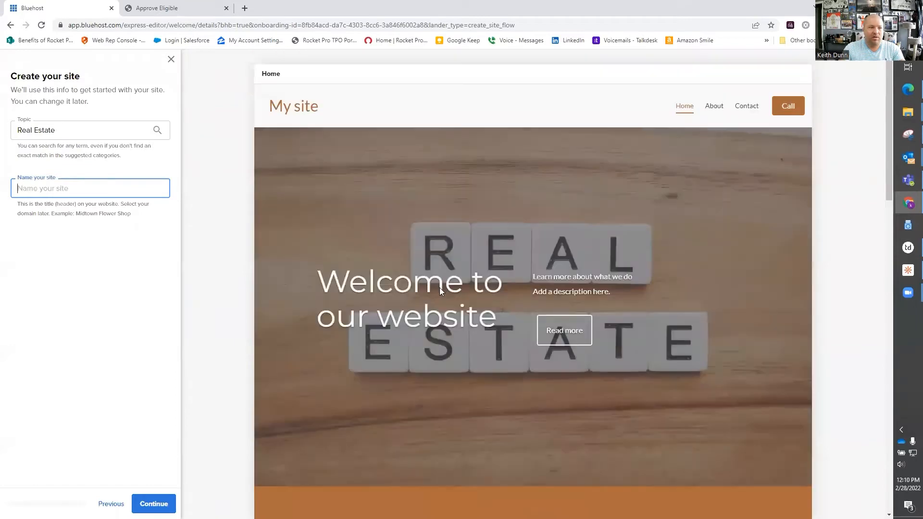
left_click(82, 189)
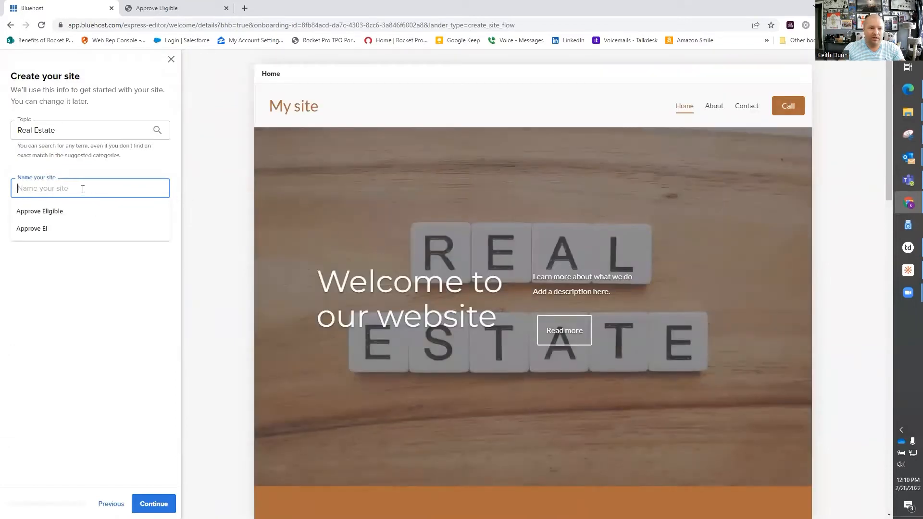
type("Ver")
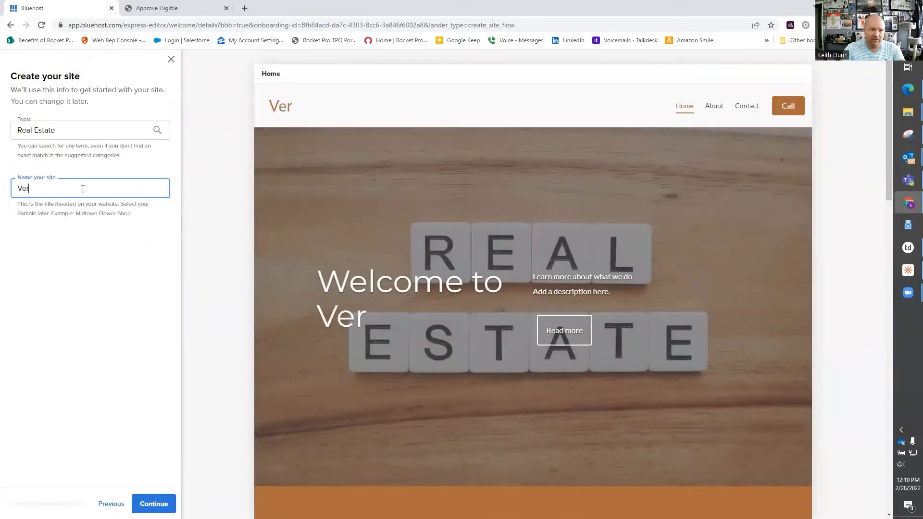
type("ified Approvals")
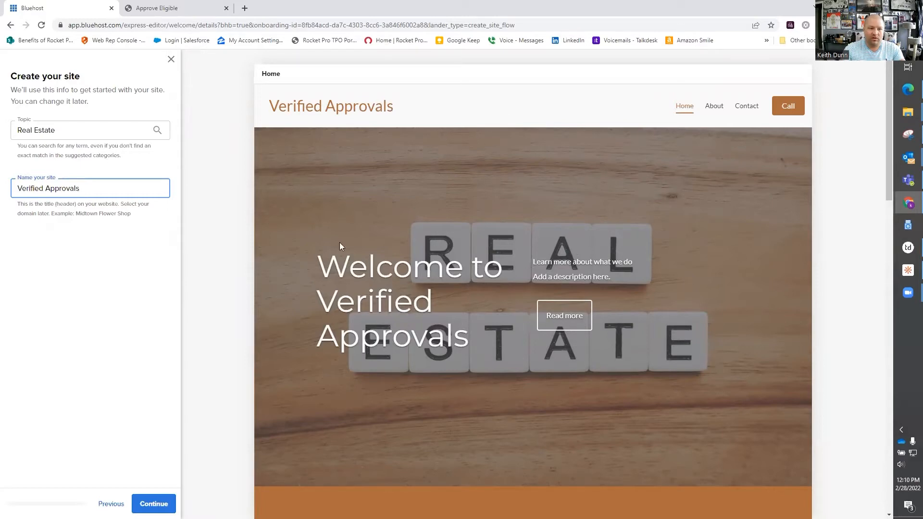
left_click(164, 503)
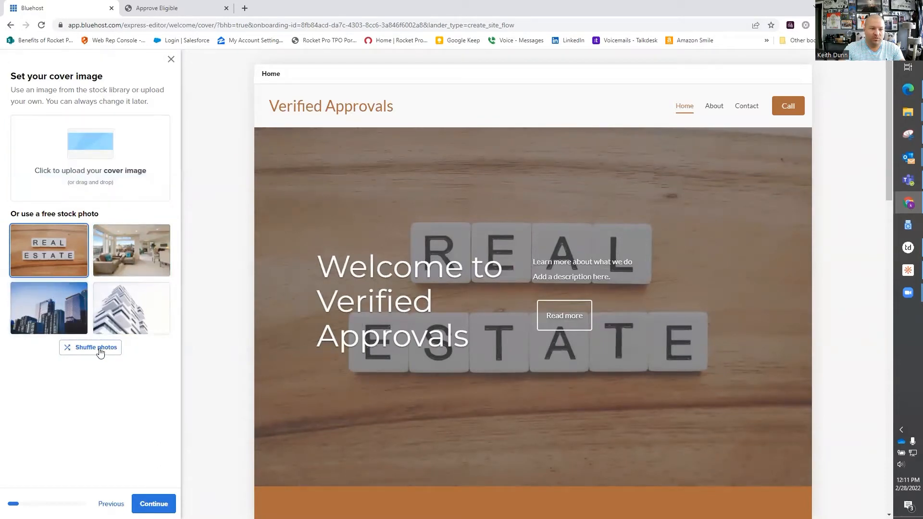
- Use the free stock photo of the bright living room as the cover image
left_click(118, 251)
left_click(224, 7)
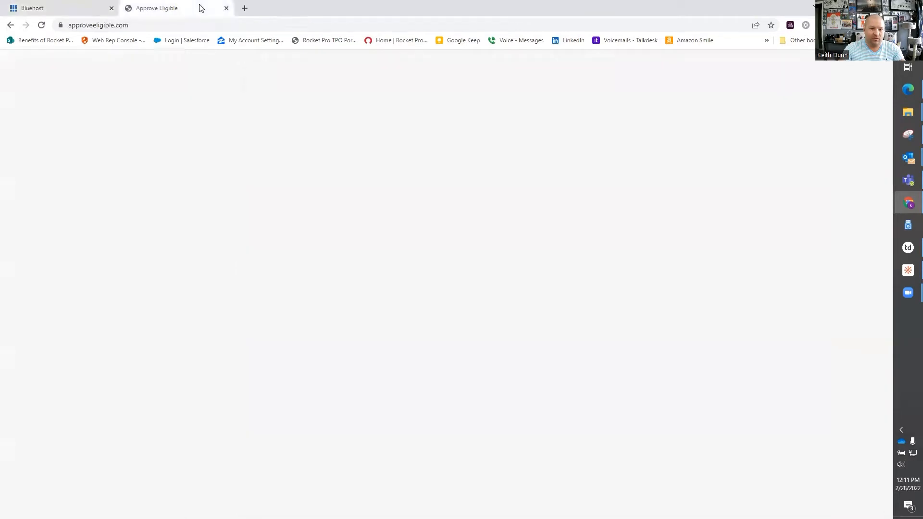
left_click(71, 4)
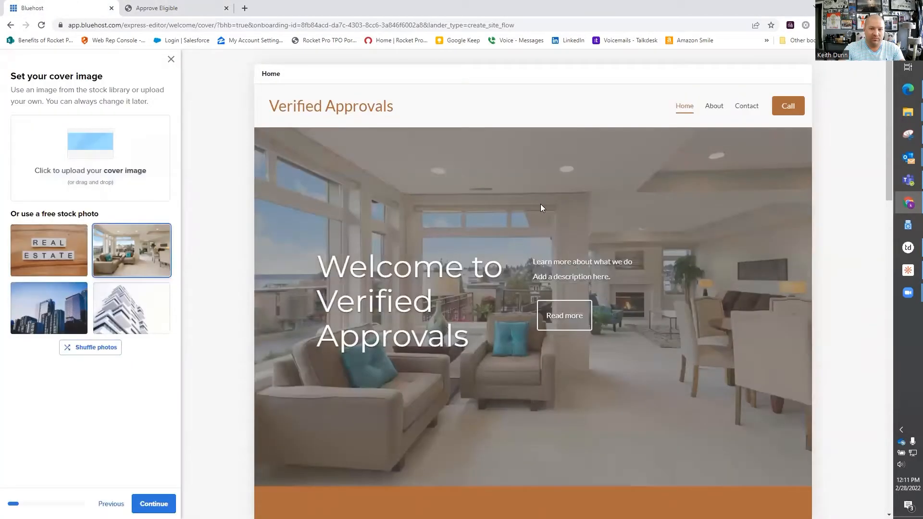
left_click(168, 503)
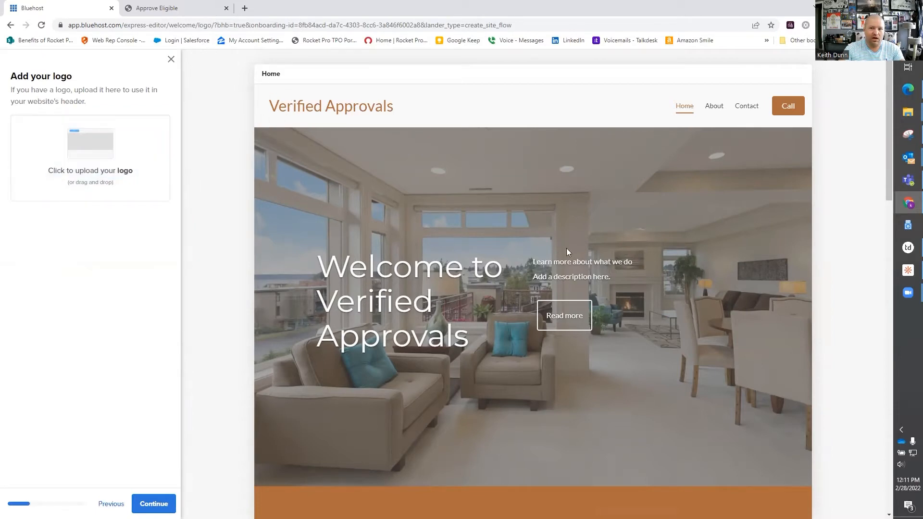
- Check the header of the existing Approve Eligible site, and continue the new site's setup without uploading a logo
left_click(171, 10)
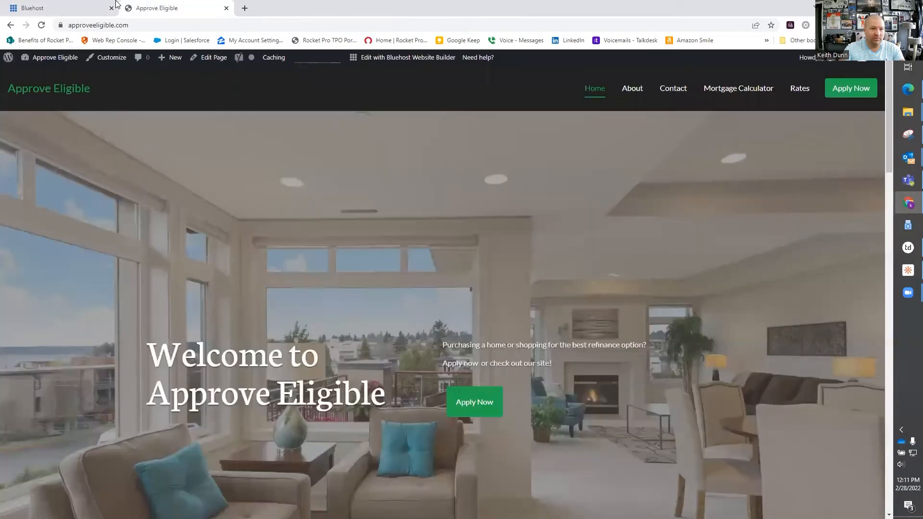
left_click(109, 5)
left_click(153, 504)
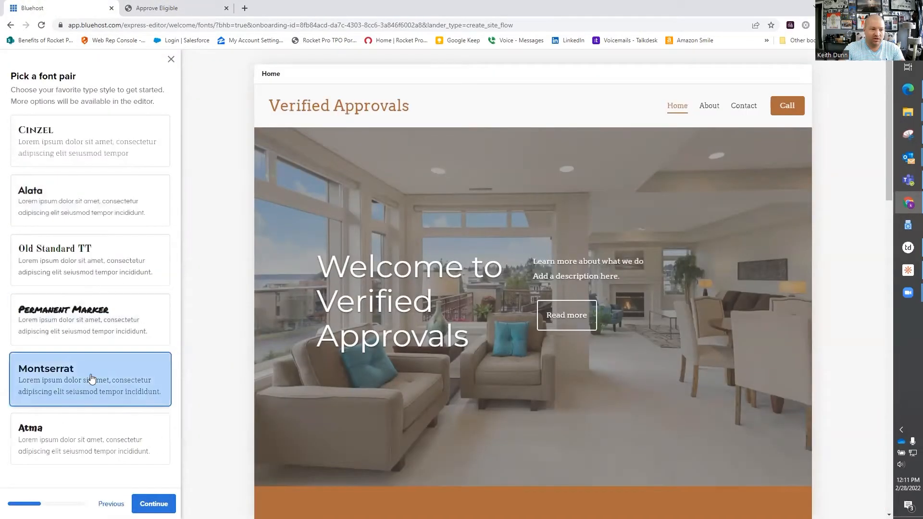
- Preview the Atma font pair, and choose the Montserrat font pair for the site
left_click(98, 433)
left_click(104, 391)
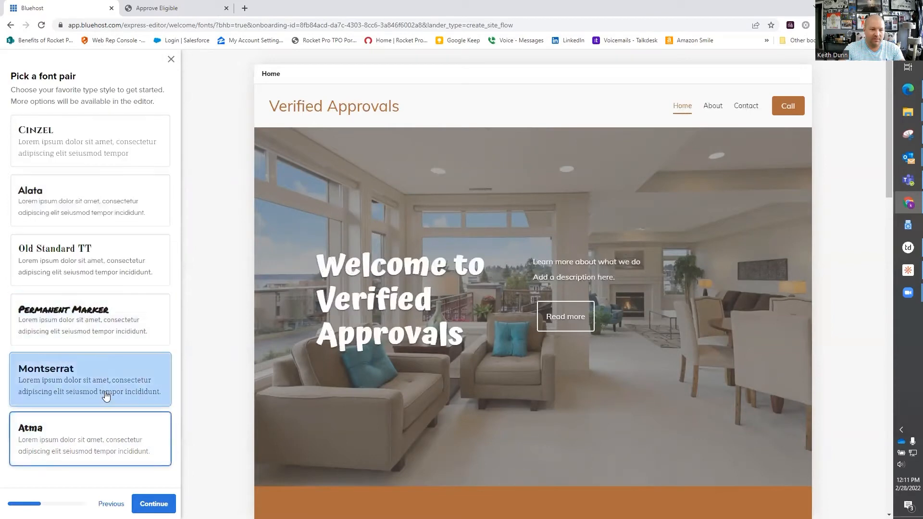
left_click(154, 504)
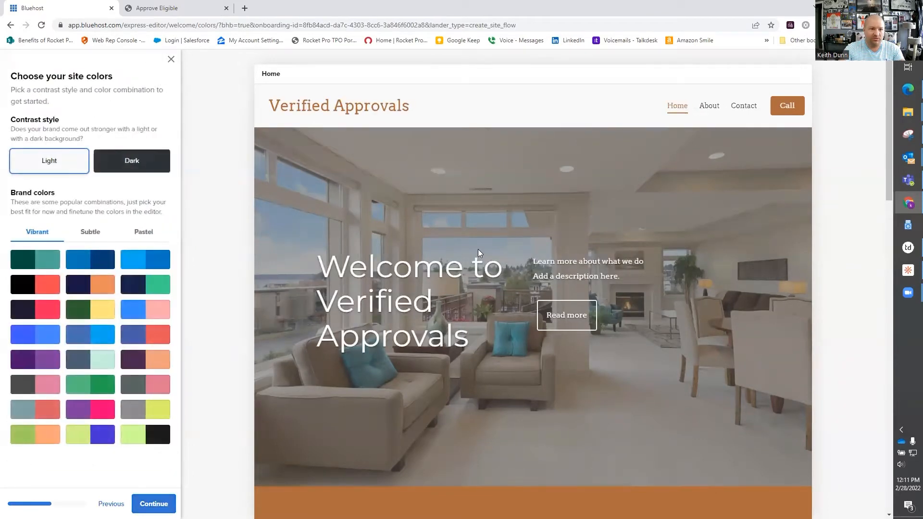
- Try several Vibrant brand color combinations on the site, including teal, blue, and green with yellow
left_click(92, 234)
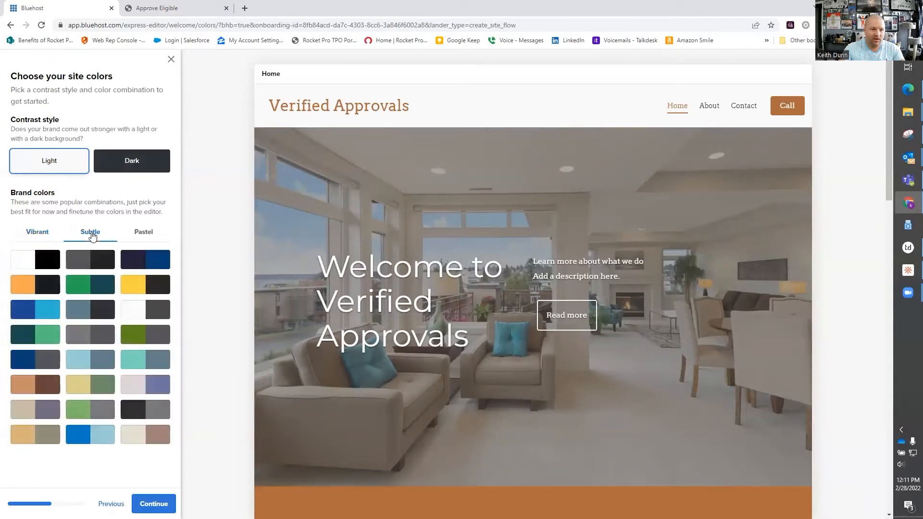
left_click(38, 234)
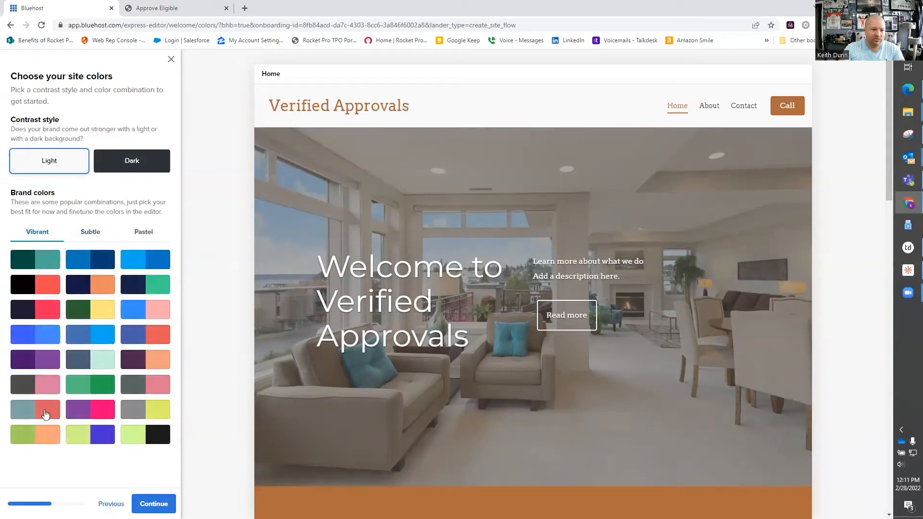
left_click(44, 265)
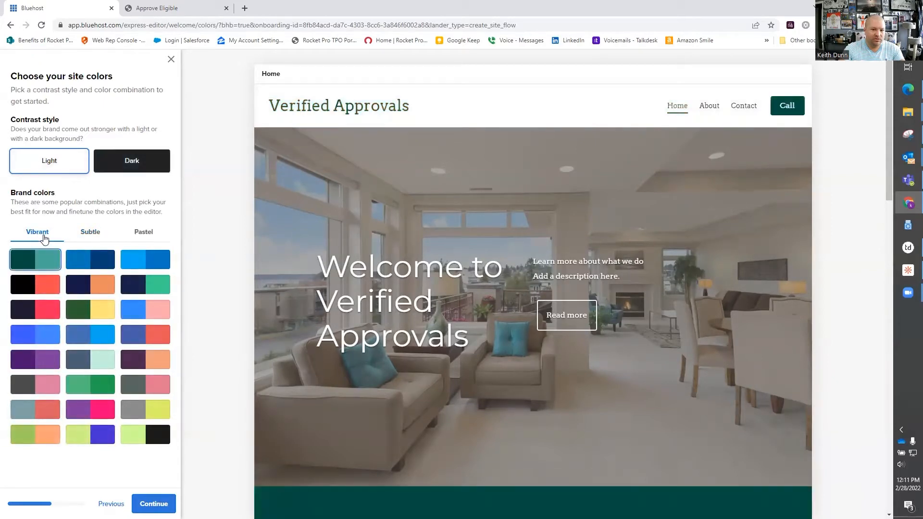
left_click(88, 266)
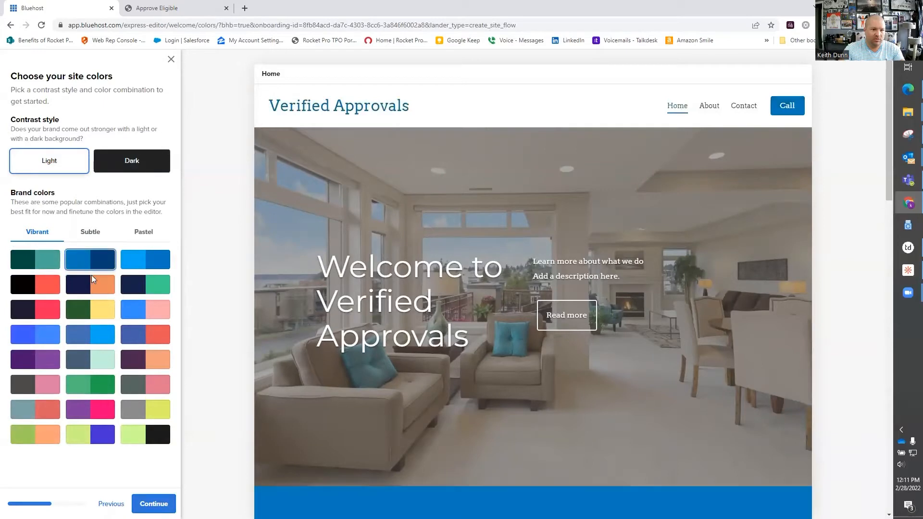
left_click(129, 286)
left_click(126, 266)
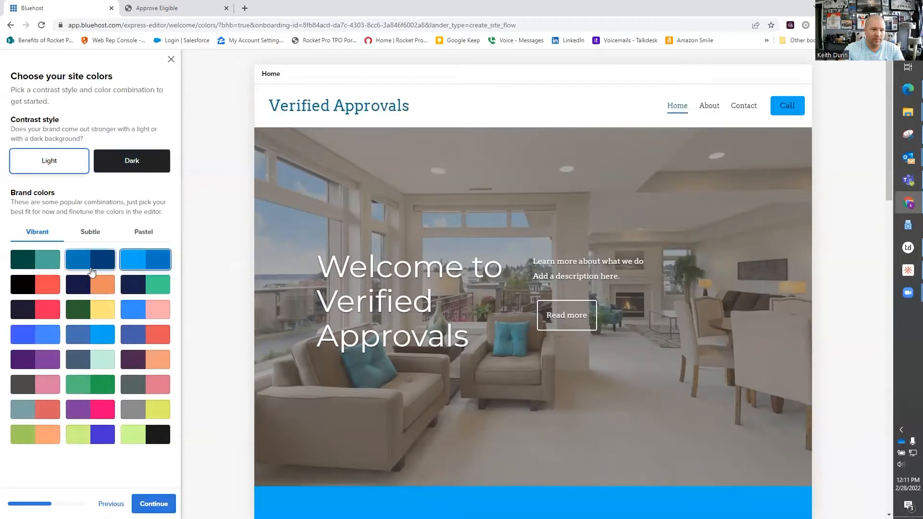
left_click(89, 263)
left_click(91, 315)
left_click(91, 334)
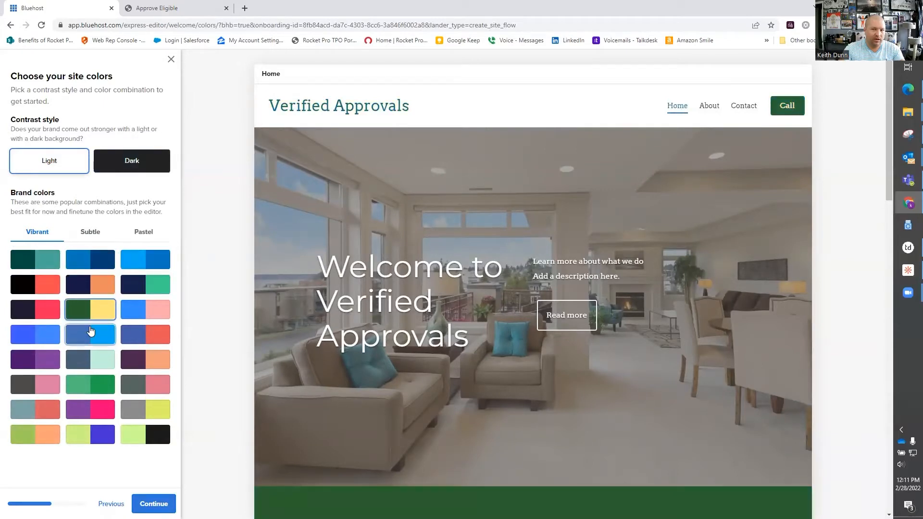
- Apply the Subtle brand color combination of green and dark teal with the Light contrast style
left_click(89, 232)
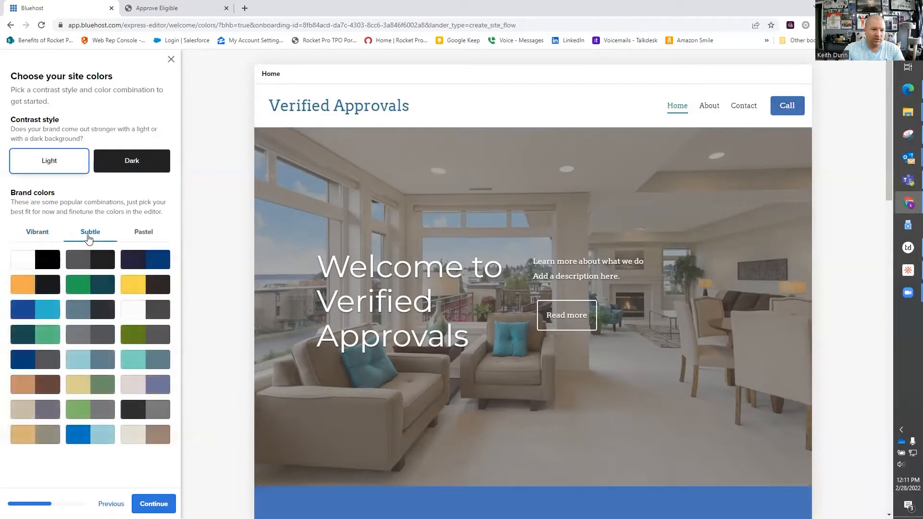
left_click(140, 266)
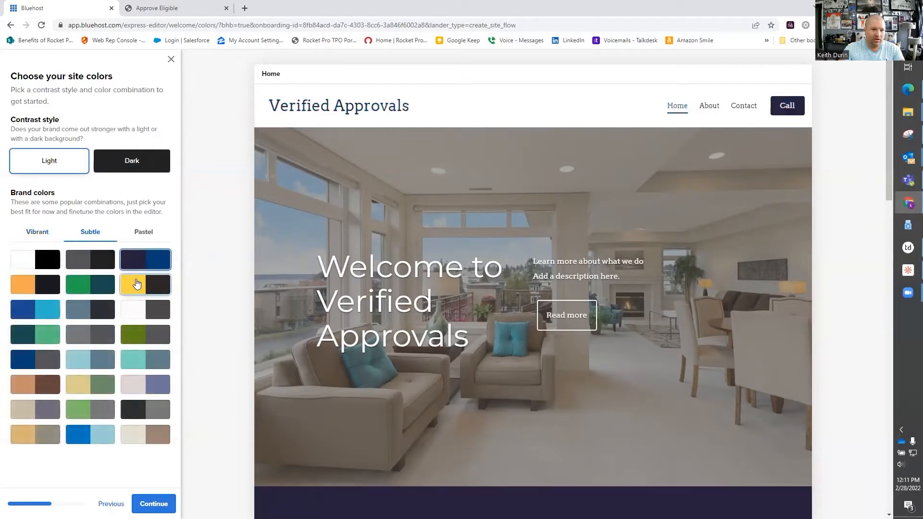
left_click(93, 284)
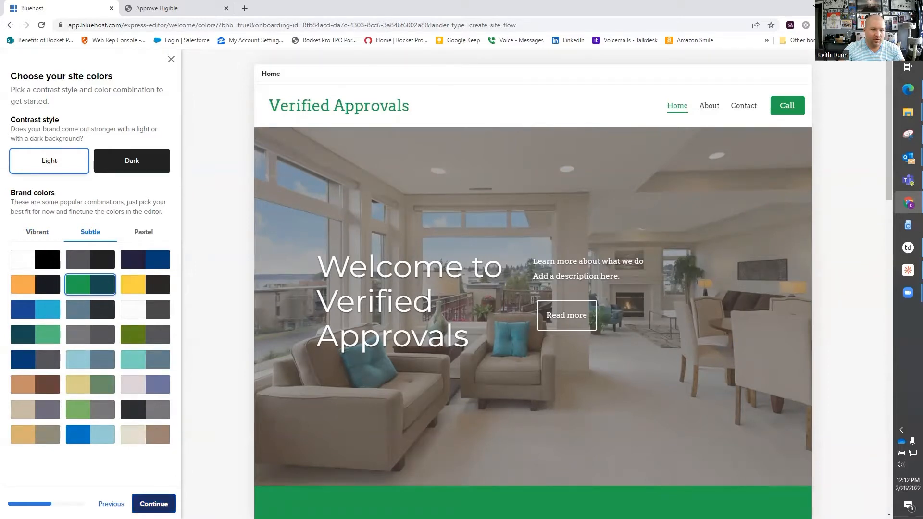
left_click(153, 503)
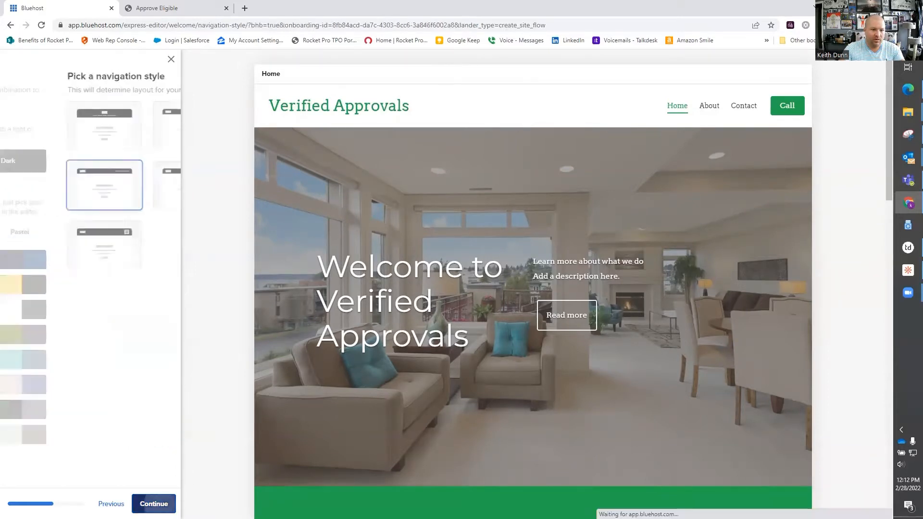
- Compare the navigation styles, and use the one with the site name and plain page links in a single row
left_click(74, 140)
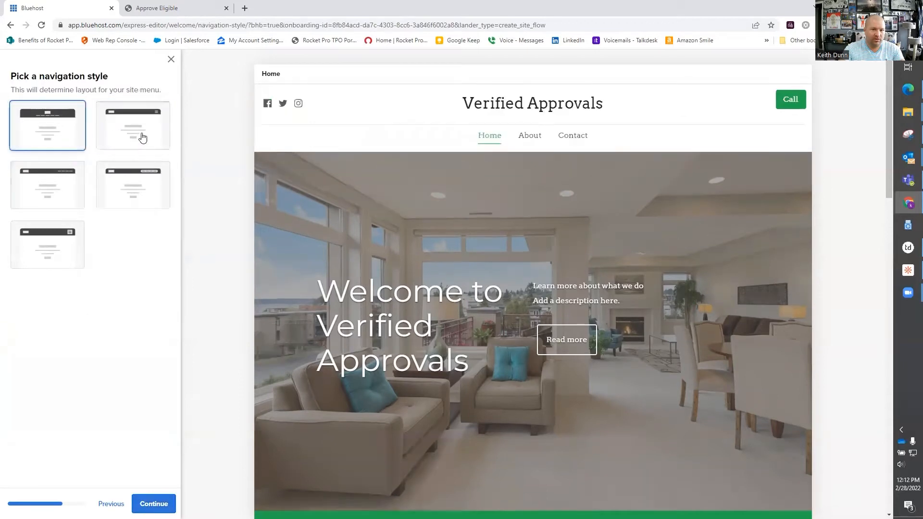
left_click(151, 131)
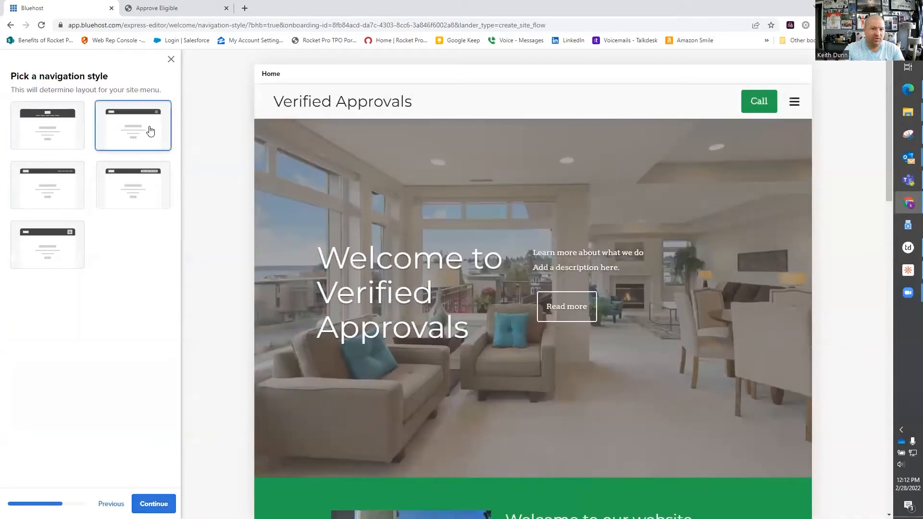
left_click(147, 179)
left_click(36, 260)
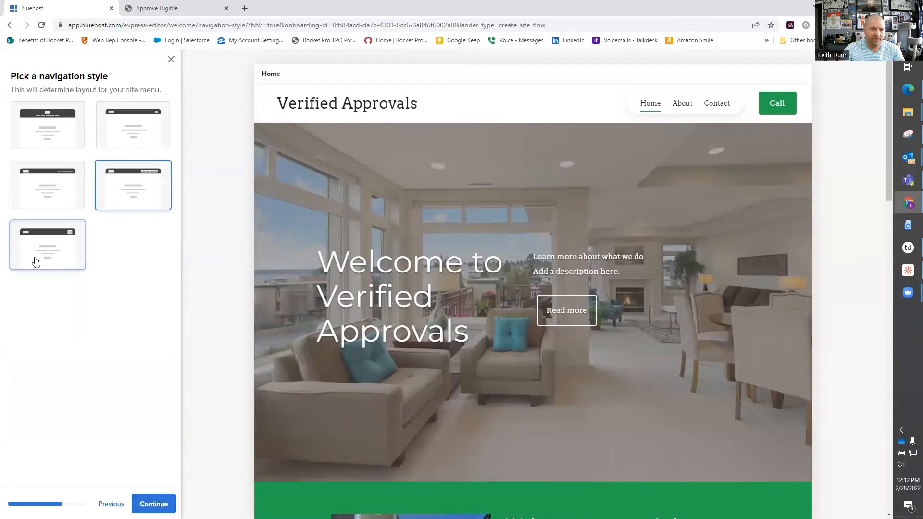
left_click(45, 204)
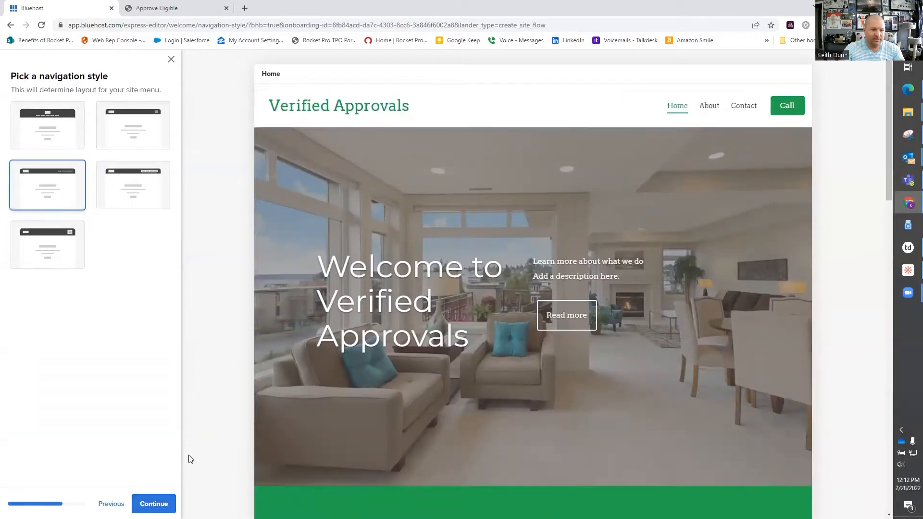
left_click(152, 504)
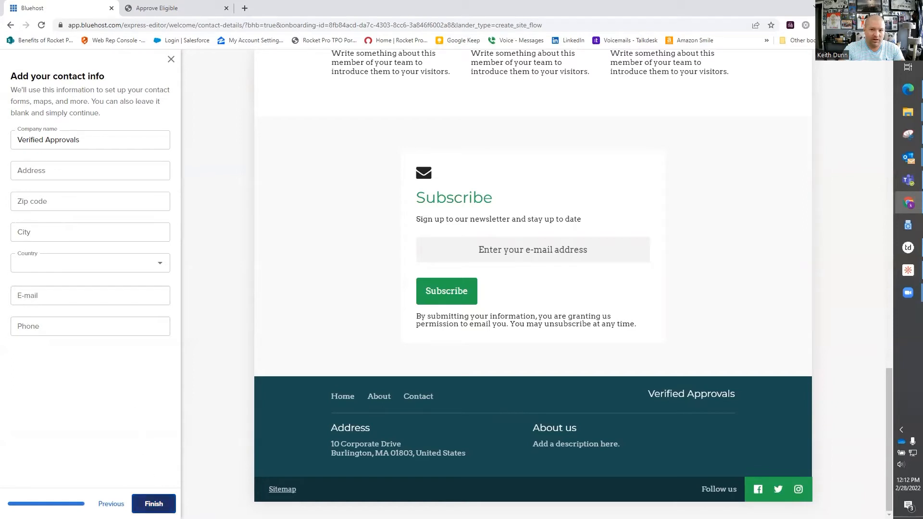
- Finish the site setup with the address and contact fields left blank, and open the section library in the editor
left_click(154, 504)
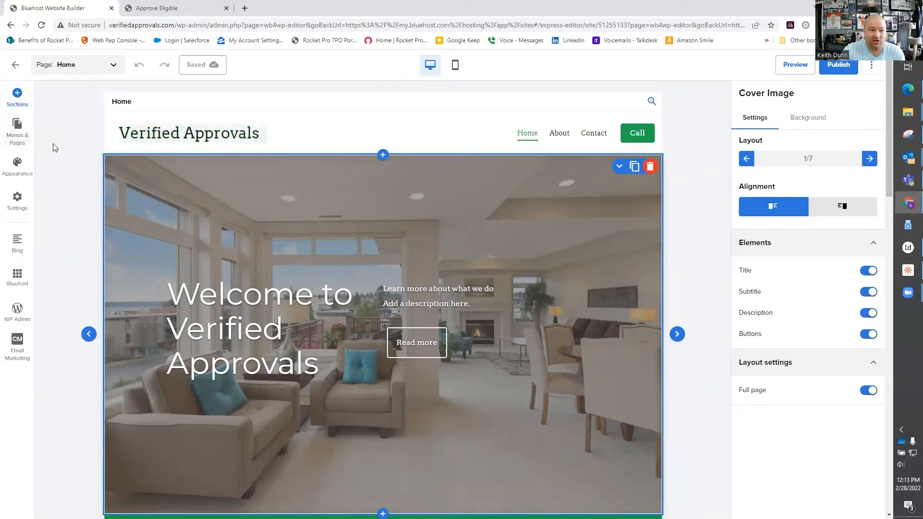
left_click(18, 103)
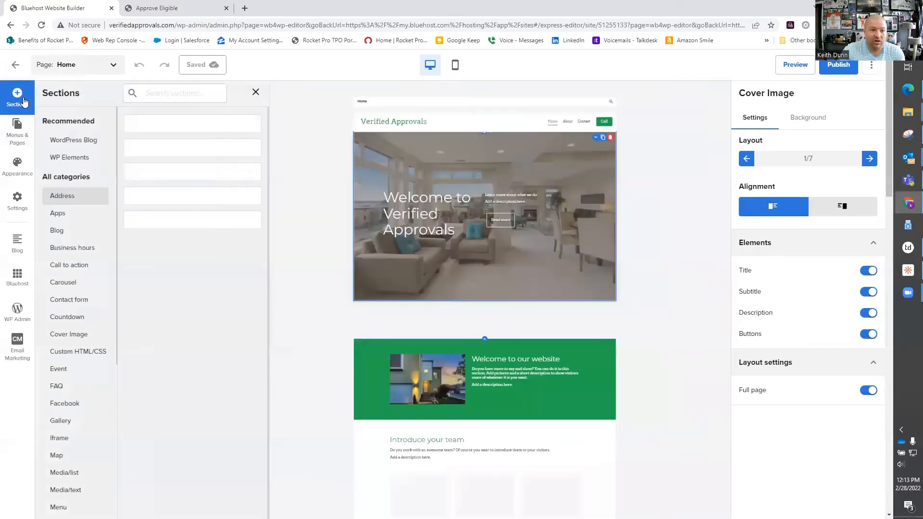
- Close the section library, look through the home page from the cover image down to the footer, and view the site's page list
left_click(253, 95)
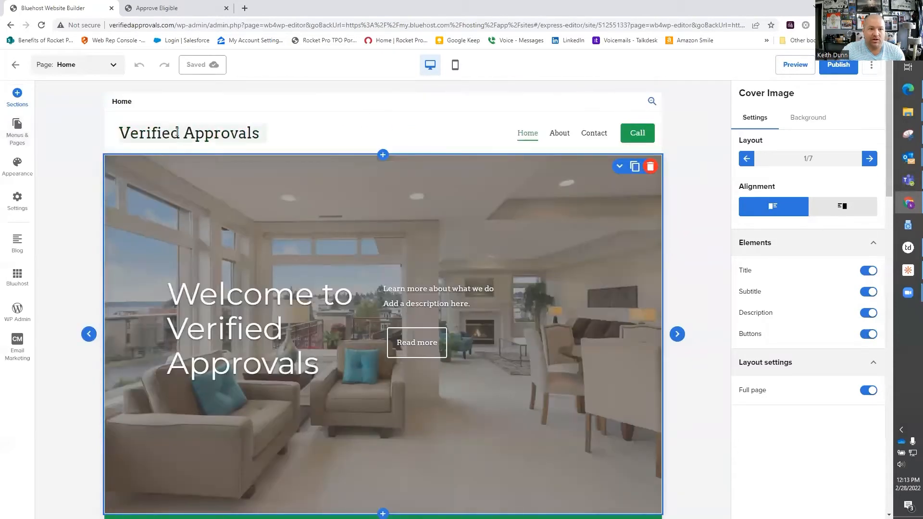
scroll(491, 158, "down", 5)
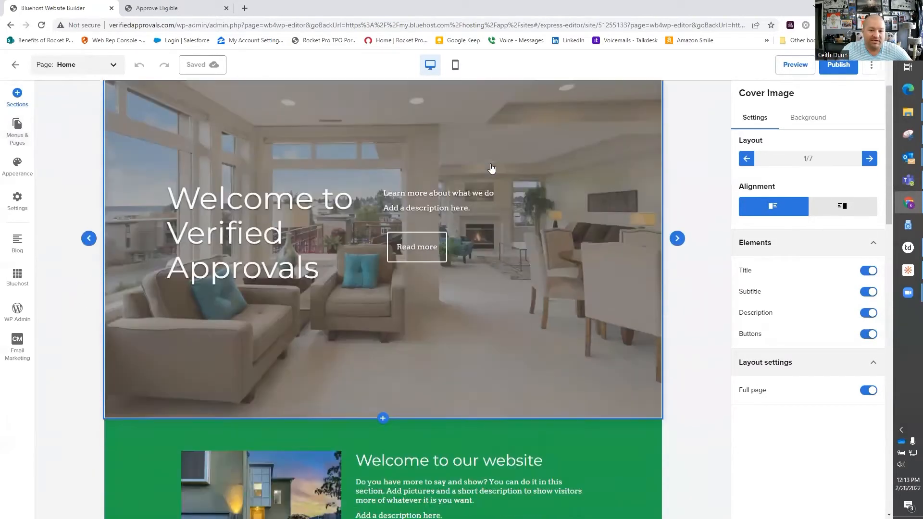
scroll(494, 178, "down", 10)
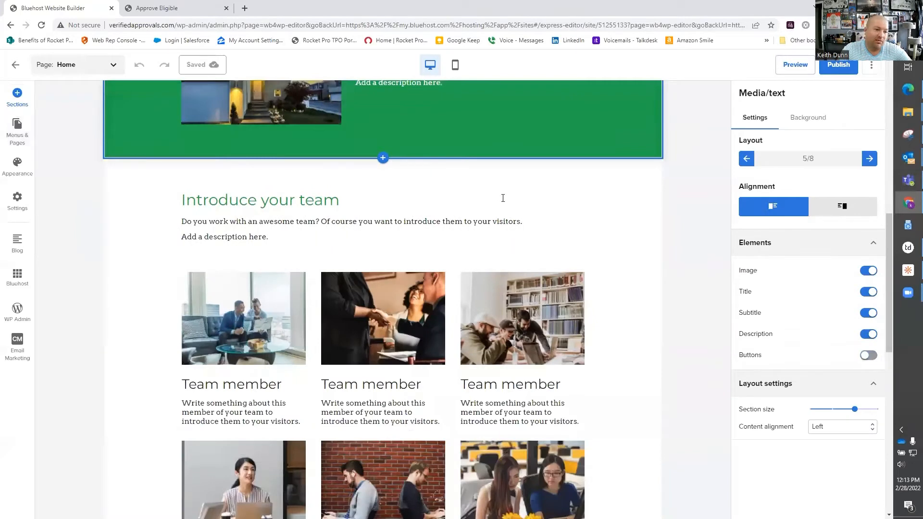
scroll(528, 269, "down", 7)
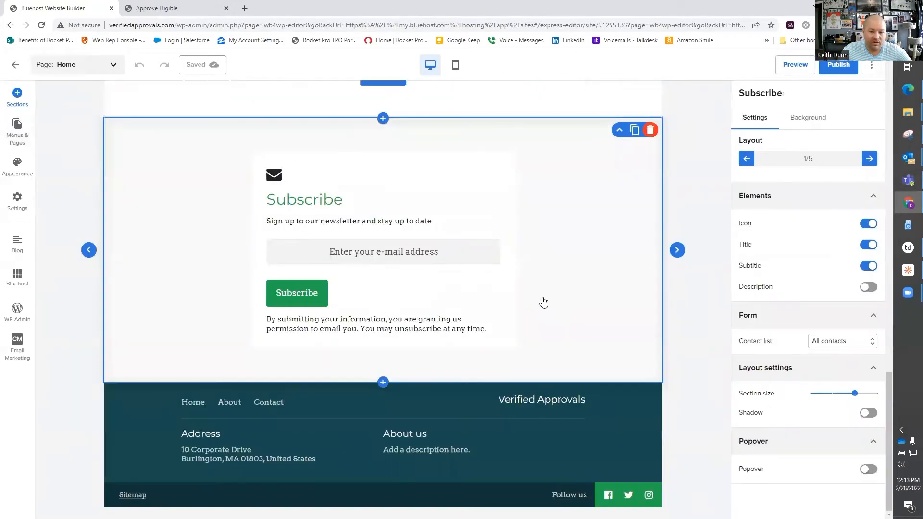
scroll(542, 293, "up", 3)
scroll(543, 302, "up", 18)
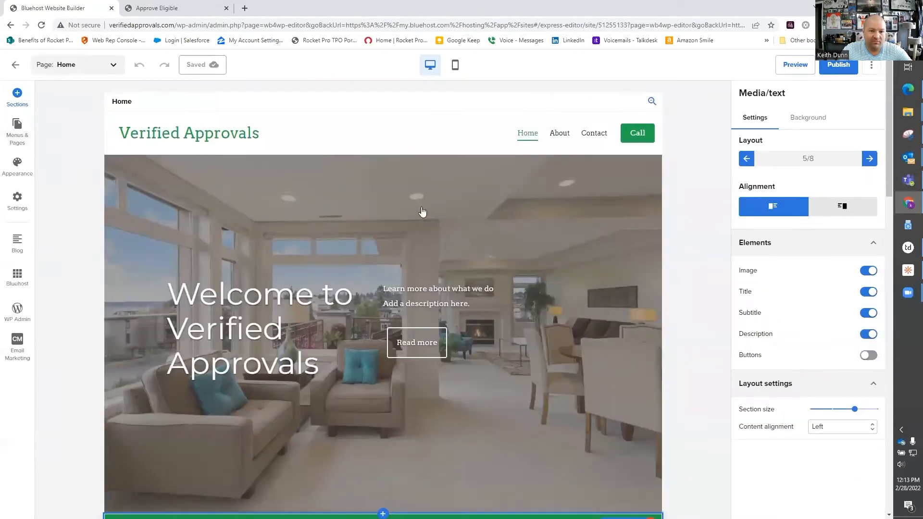
left_click(384, 208)
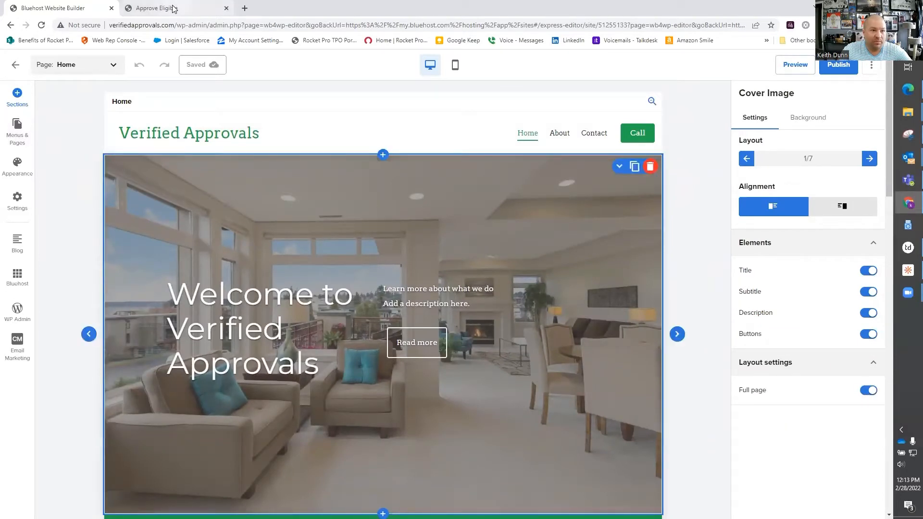
left_click(16, 132)
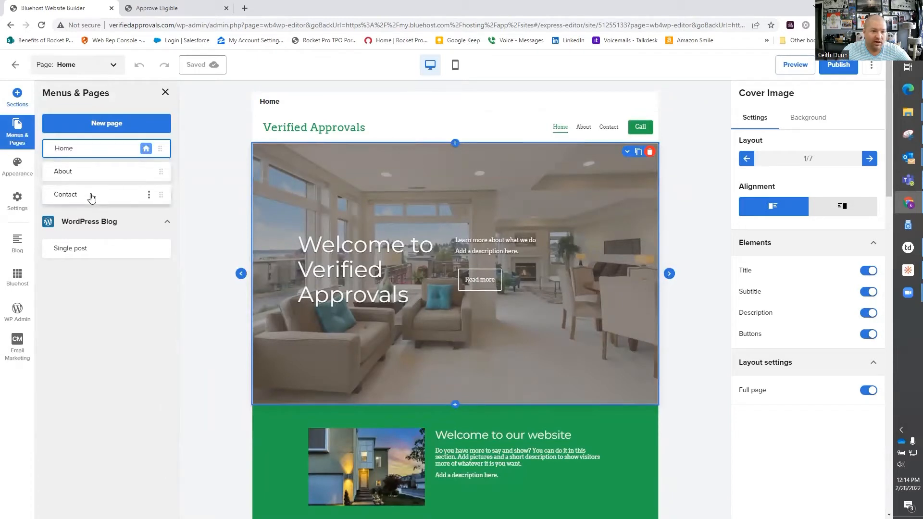
- Switch the site's color appearance to Dark and return to the home page's cover section
left_click(17, 166)
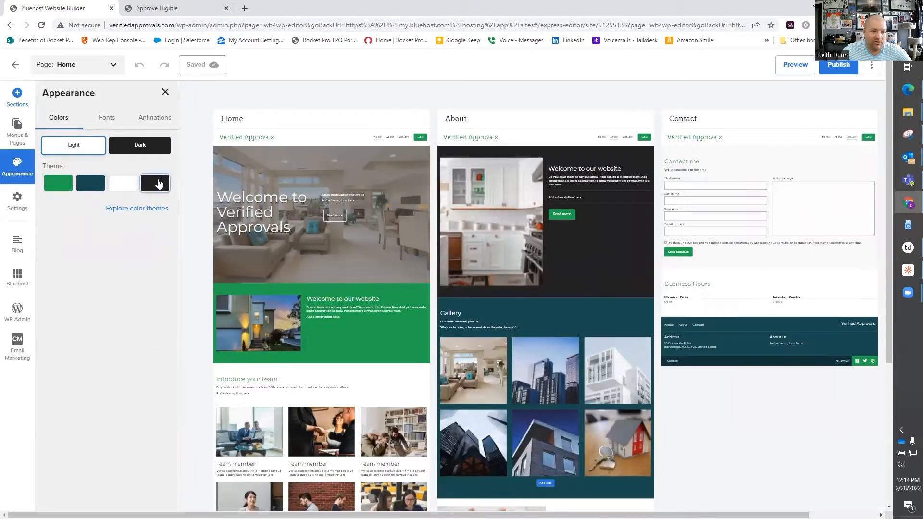
left_click(131, 147)
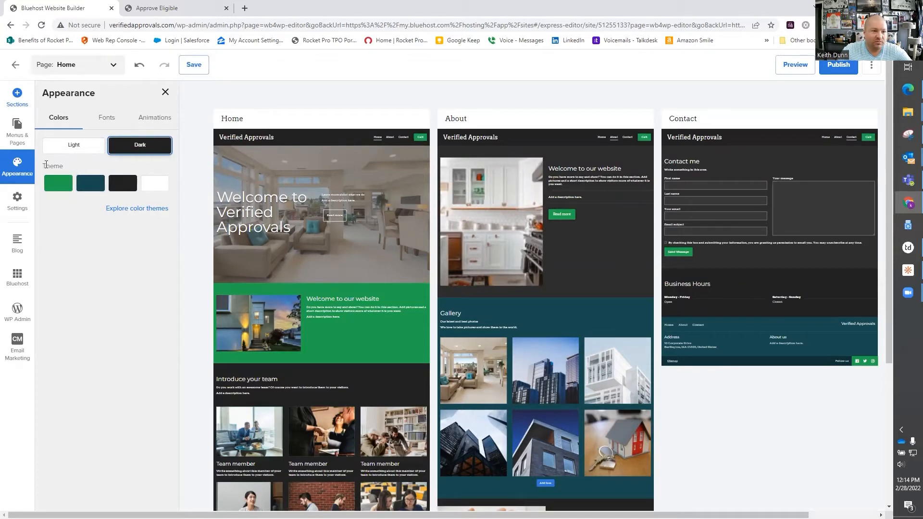
left_click(13, 106)
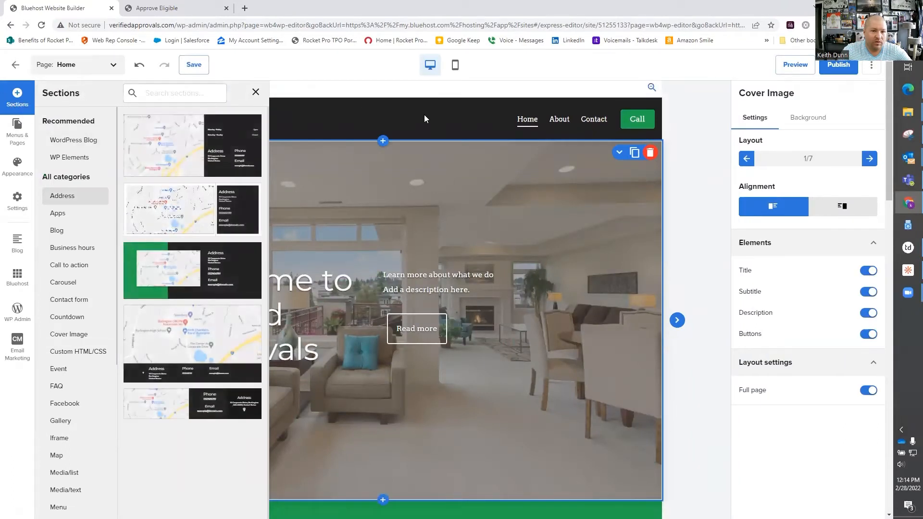
left_click(256, 93)
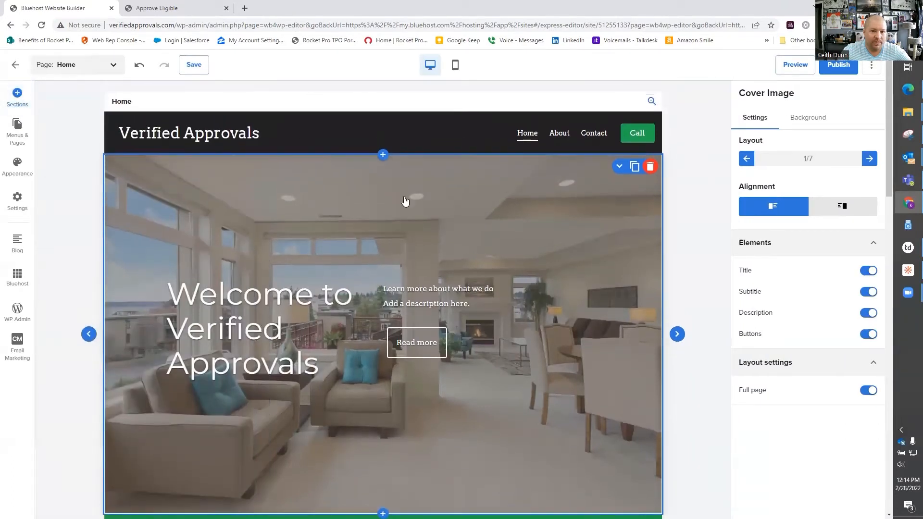
- Replace the cover's subtitle with "Purchasing a home or shopping for the best refinance option?" copied from the Approve Eligible home page
left_click(182, 6)
scroll(509, 245, "down", 2)
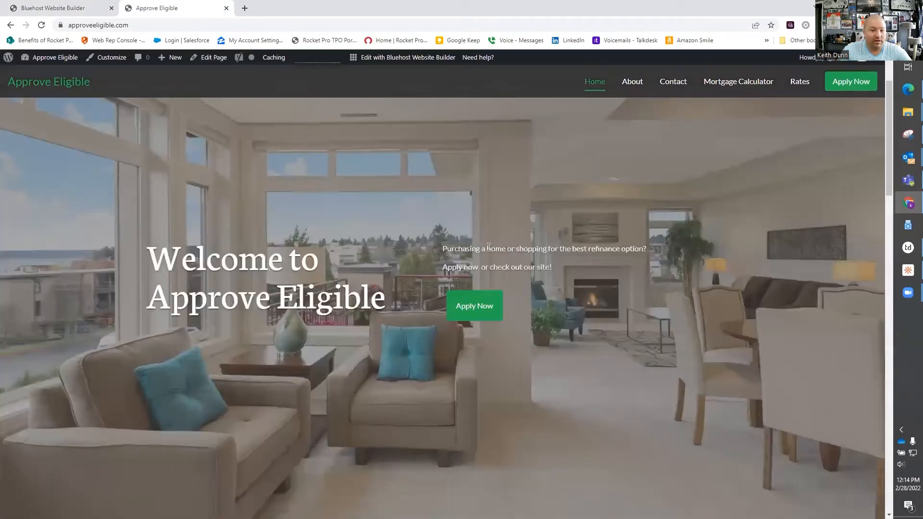
triple_click(488, 247)
right_click(500, 246)
left_click(500, 255)
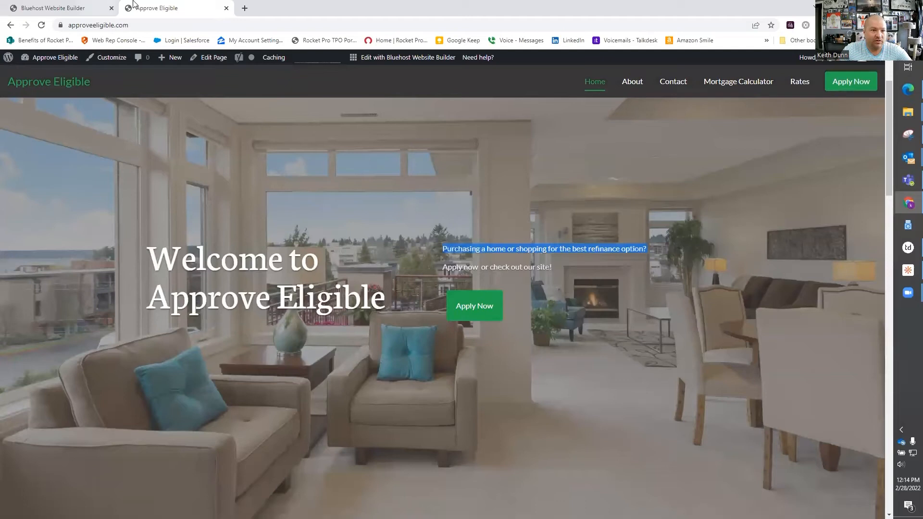
left_click(70, 6)
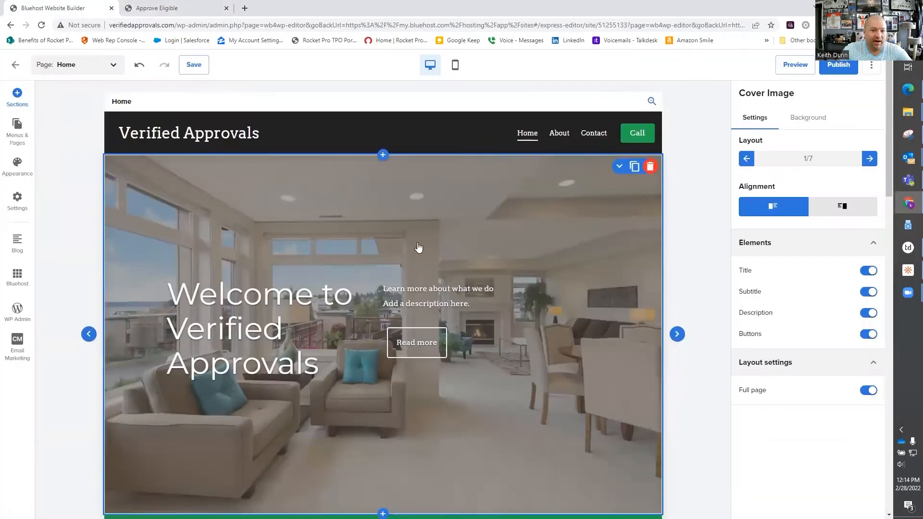
left_click(432, 287)
key("ctrl+a")
key("ctrl+v")
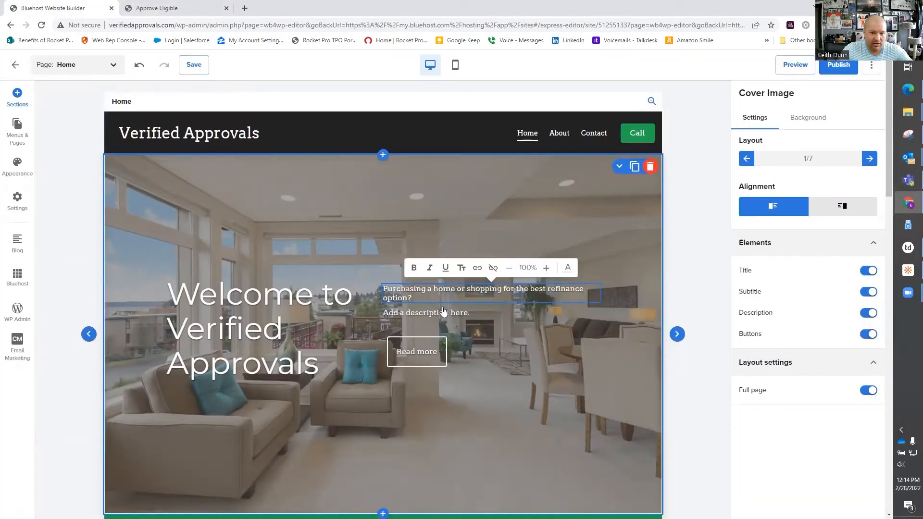
- Replace the cover's description with "Apply now or check out our site!" copied from the Approve Eligible home page
left_click(157, 7)
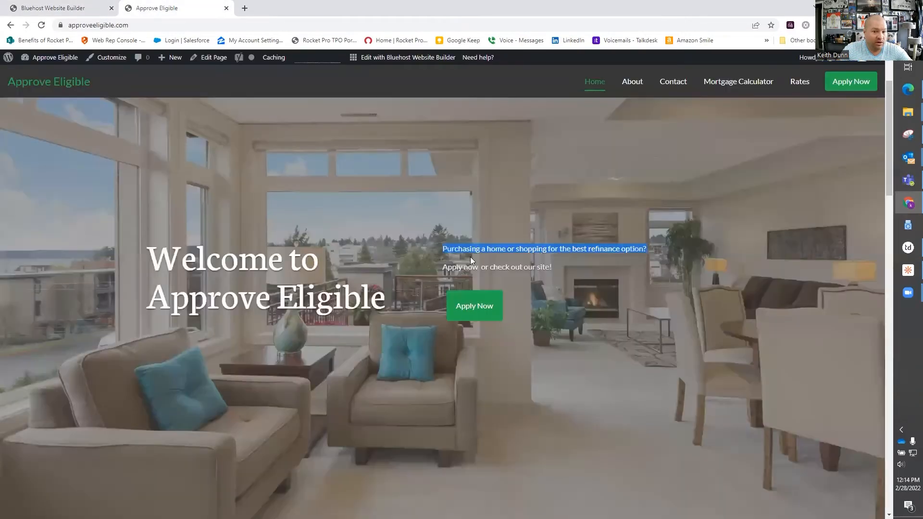
triple_click(478, 267)
right_click(477, 266)
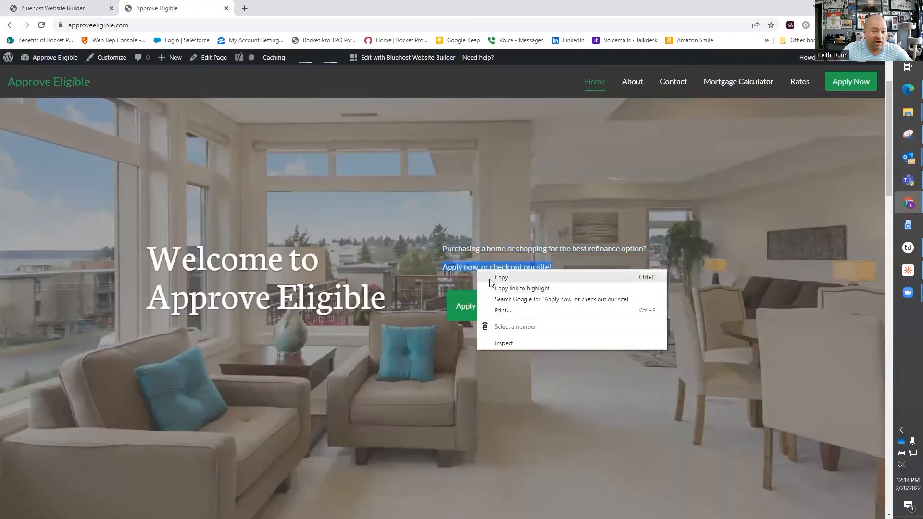
left_click(491, 274)
left_click(34, 5)
triple_click(440, 315)
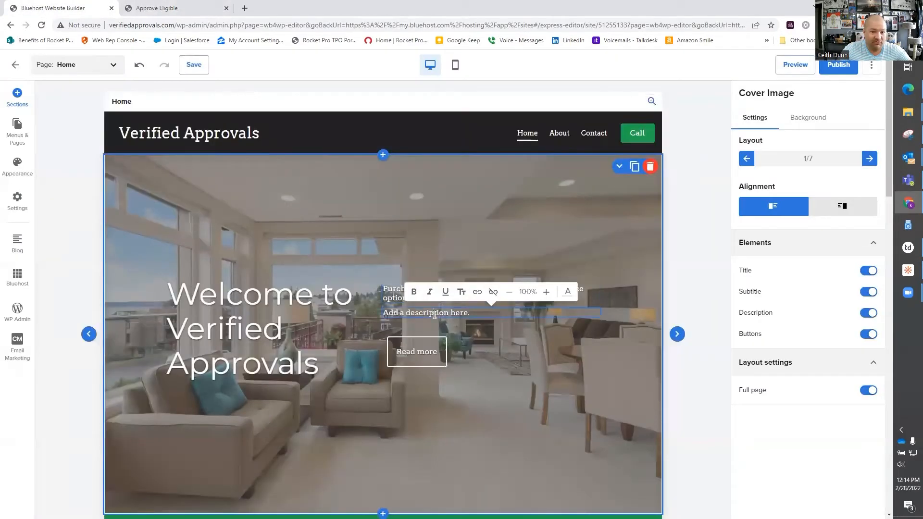
key("ctrl+v")
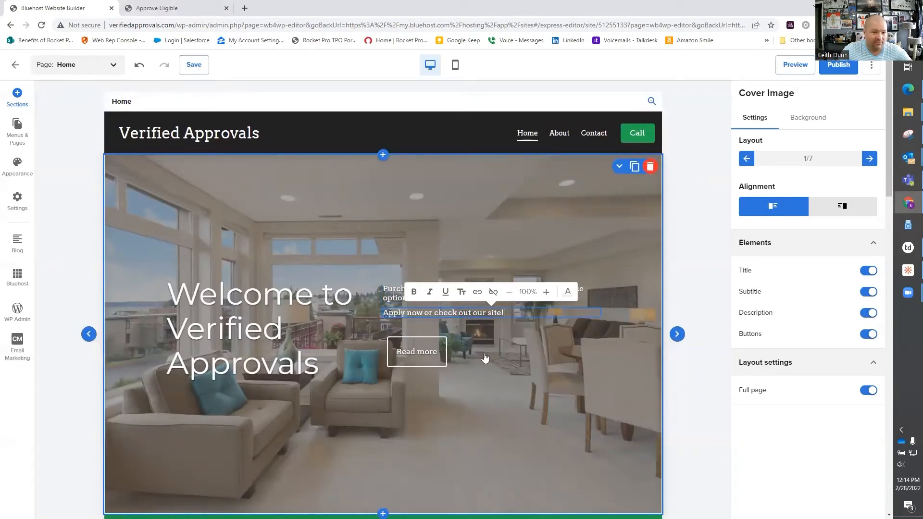
- Try the Apply Now form on the Approve Eligible site with New Purchase and Single Family, and close it at the credit rating question
left_click(187, 8)
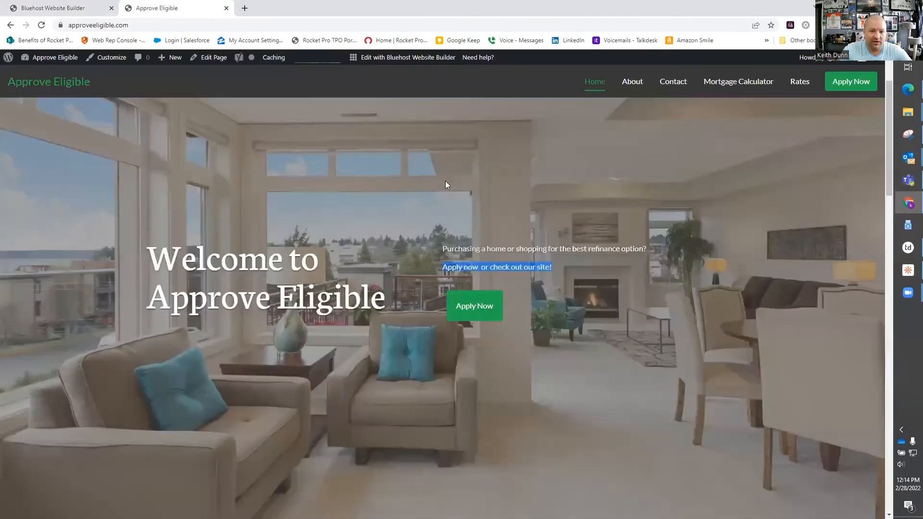
left_click(482, 310)
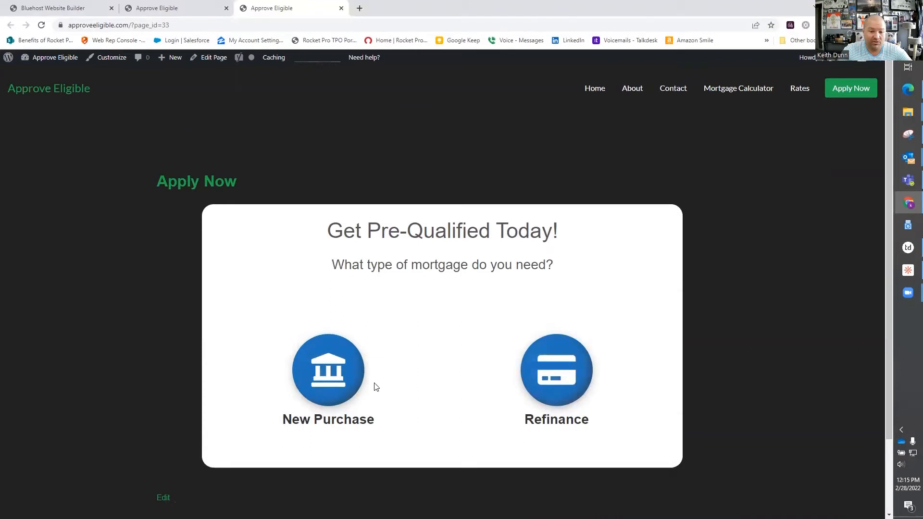
left_click(353, 386)
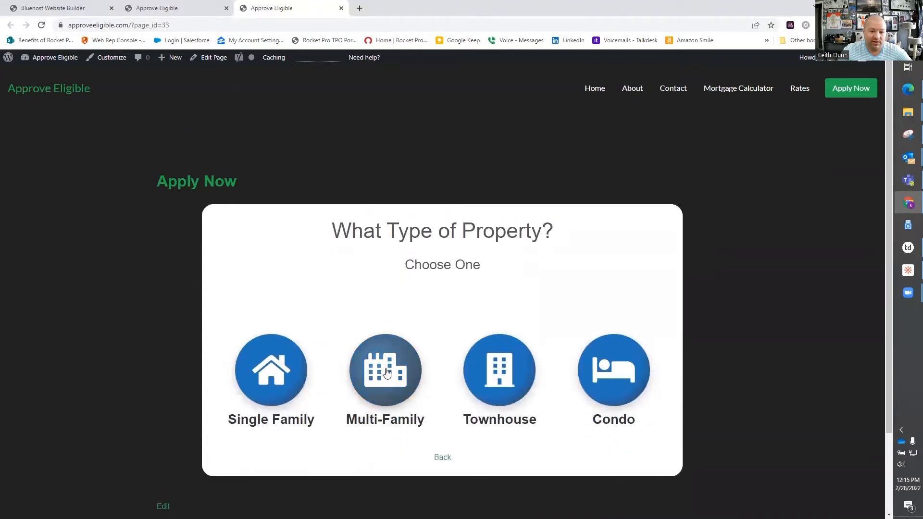
left_click(277, 374)
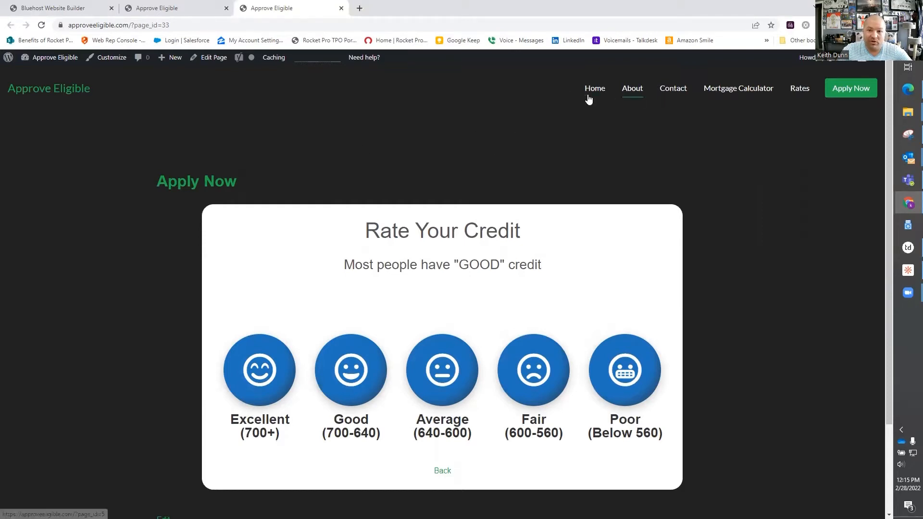
left_click(341, 7)
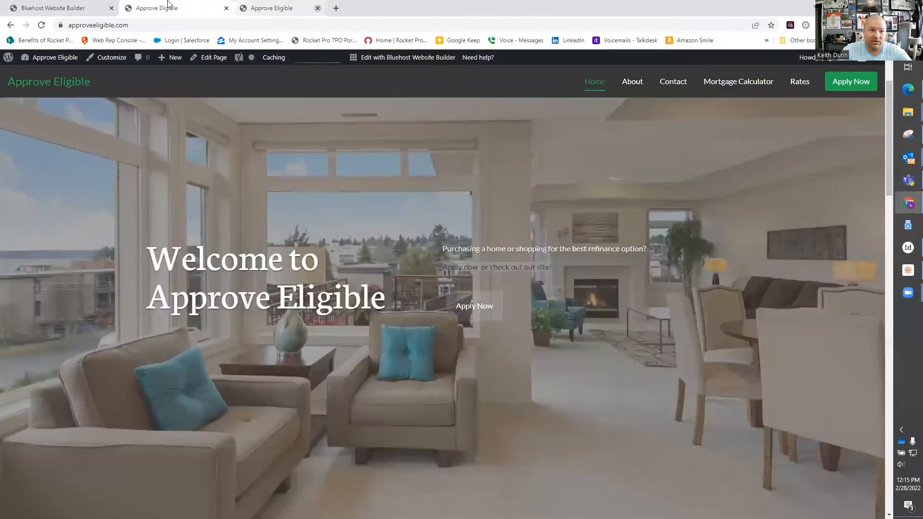
- Back in the website builder, relabel the cover's Read more button as "Apply Now" and give it the solid green style
left_click(29, 8)
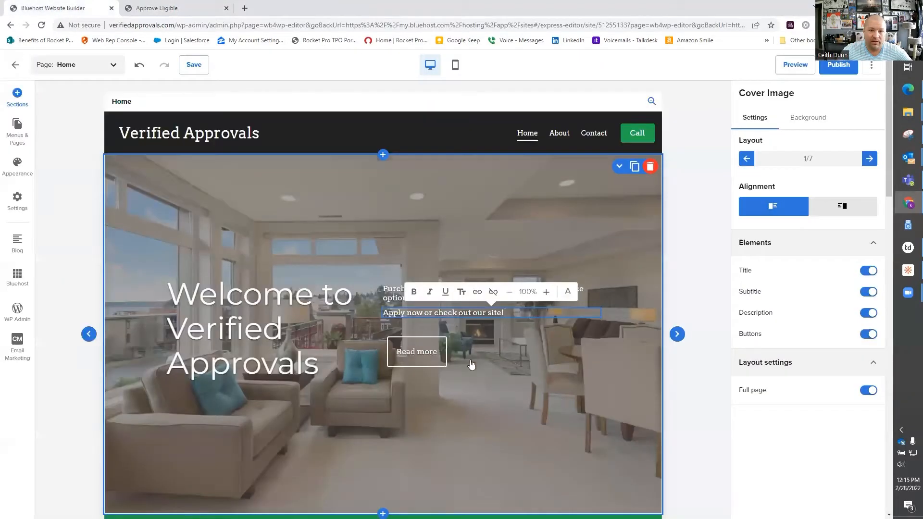
left_click(408, 350)
double_click(409, 350)
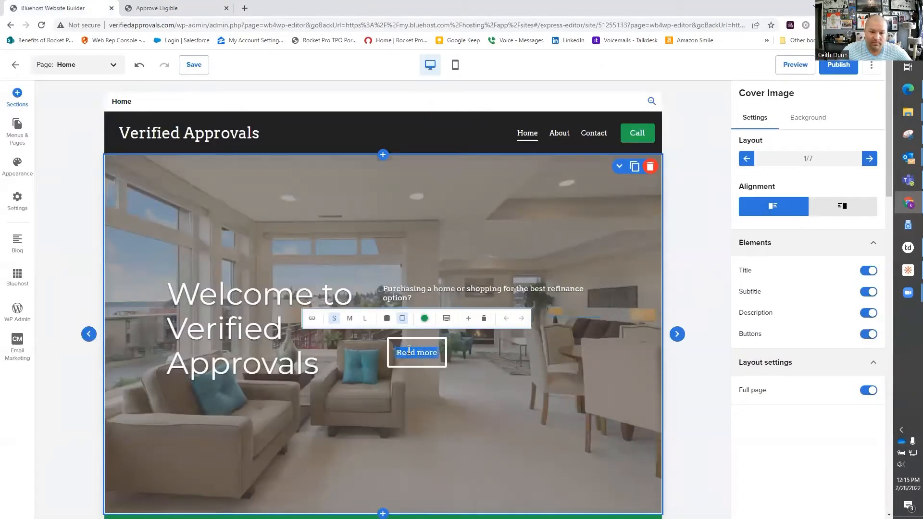
type("Apply")
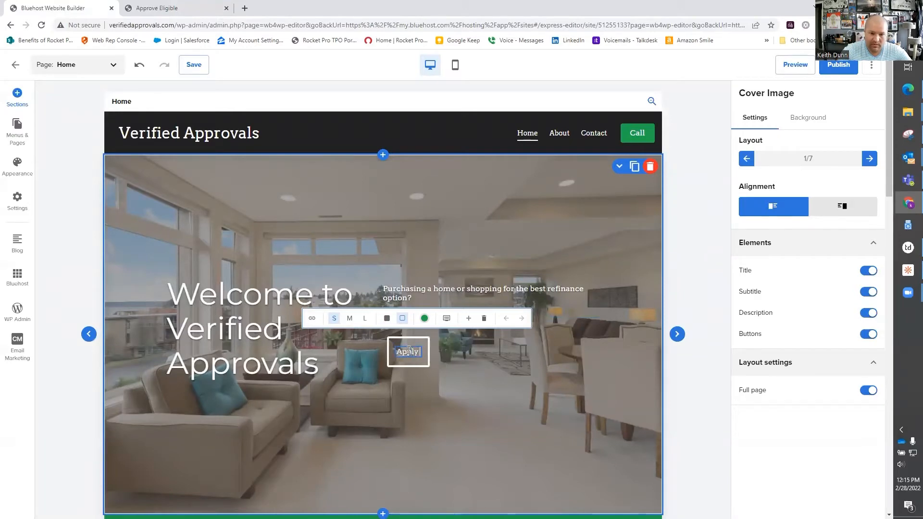
type(" Now")
left_click(425, 319)
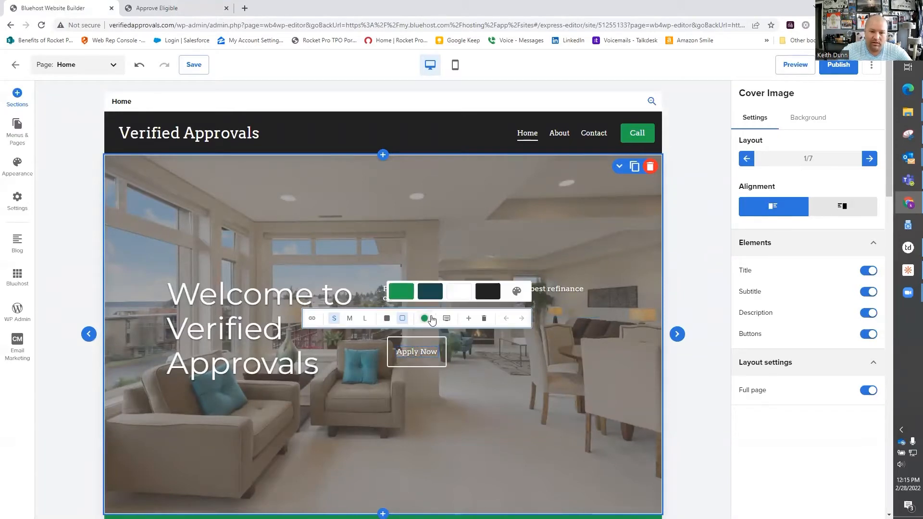
left_click(387, 318)
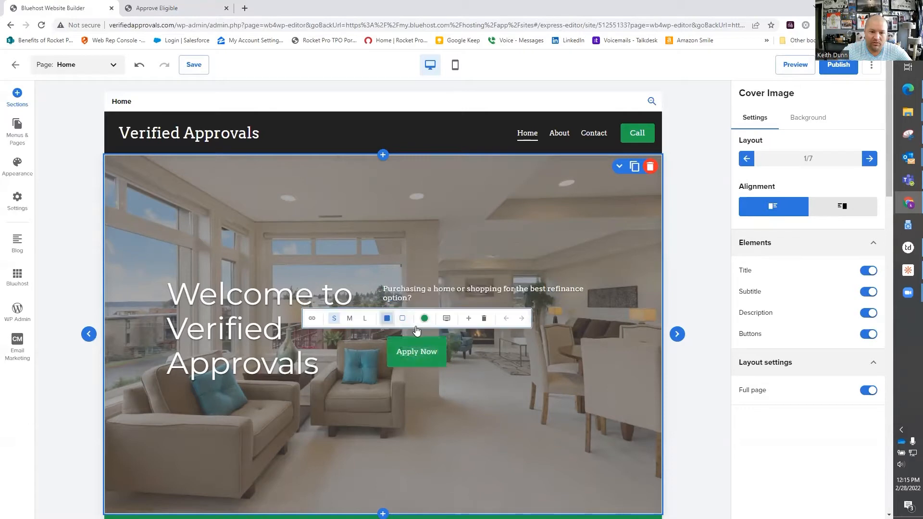
left_click(478, 366)
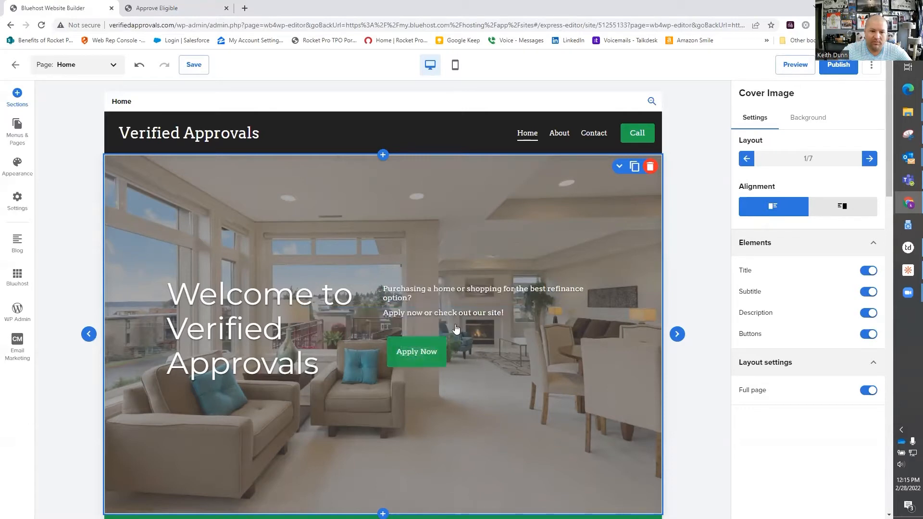
- Change the title of the green image-and-text section below the cover to "Experience"
scroll(416, 255, "down", 5)
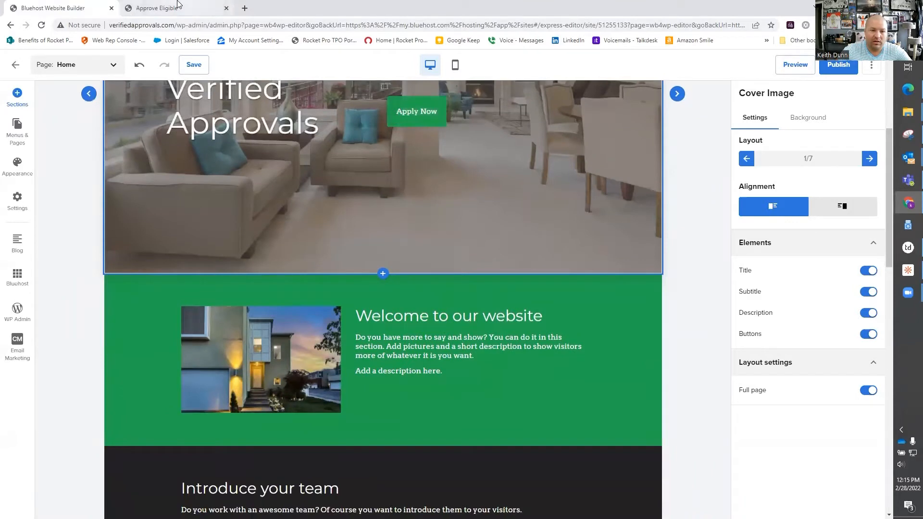
triple_click(401, 311)
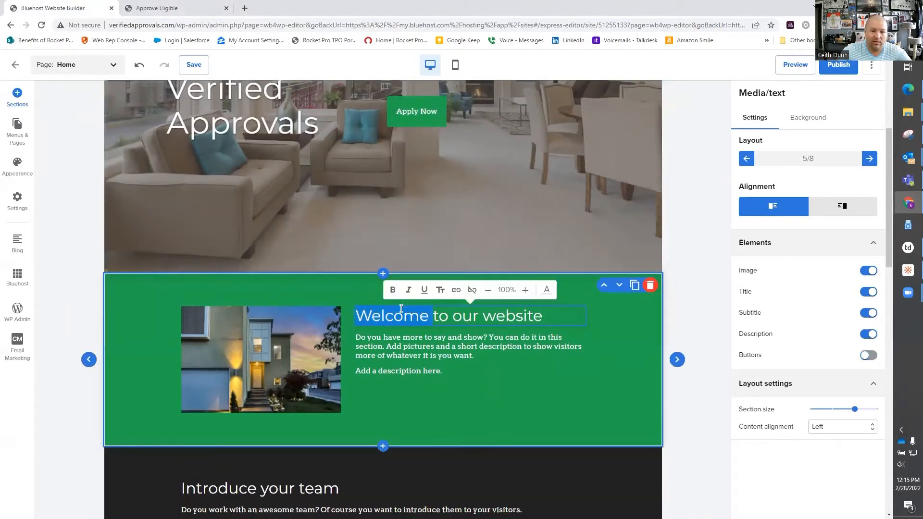
type("Exp")
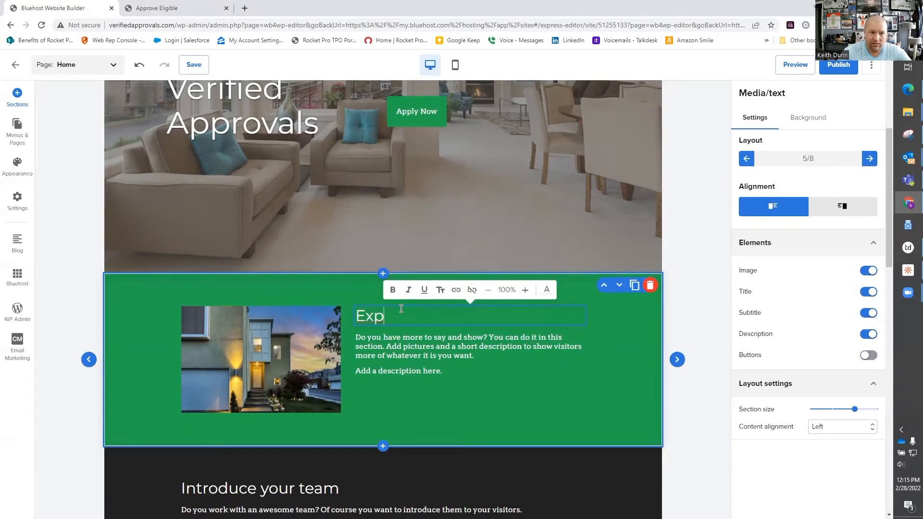
type("erience")
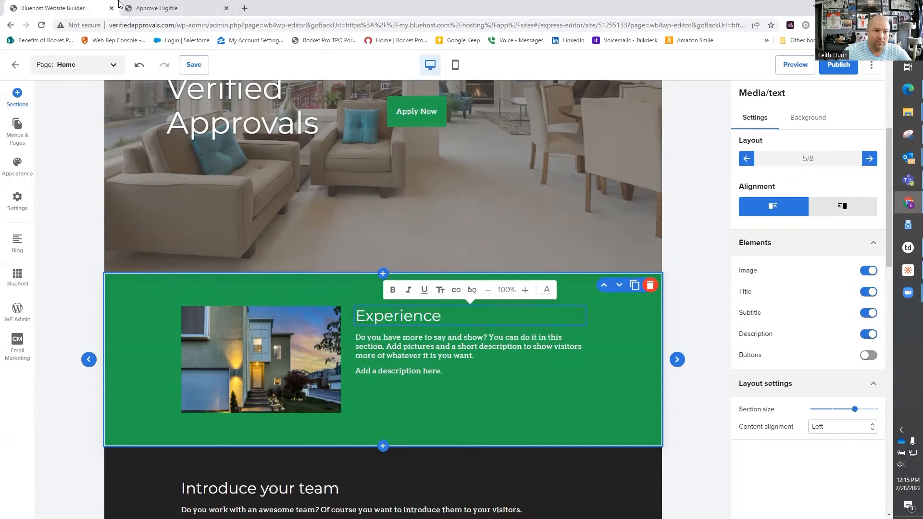
- Replace the Experience section's subtitle with the "With 9+ years experience in the mortgage industry..." text copied from the Approve Eligible home page
left_click(152, 5)
scroll(490, 324, "down", 5)
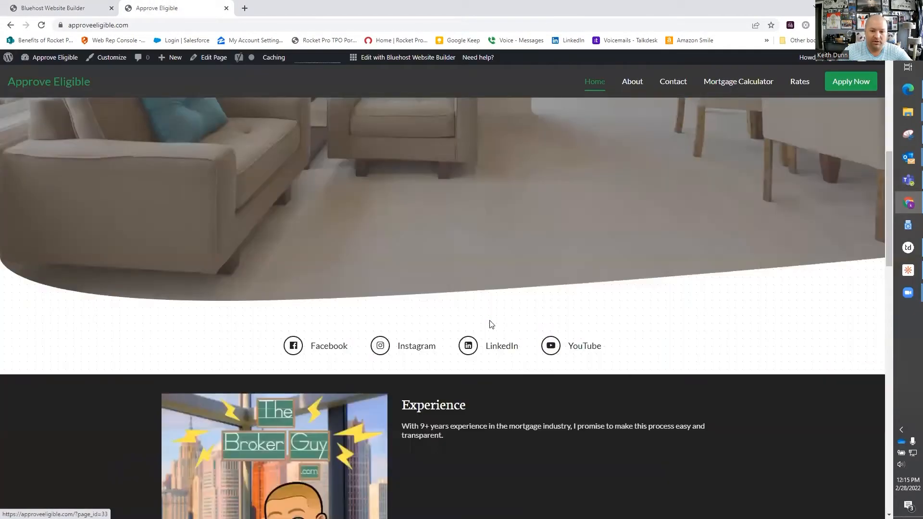
triple_click(435, 429)
right_click(432, 424)
left_click(452, 432)
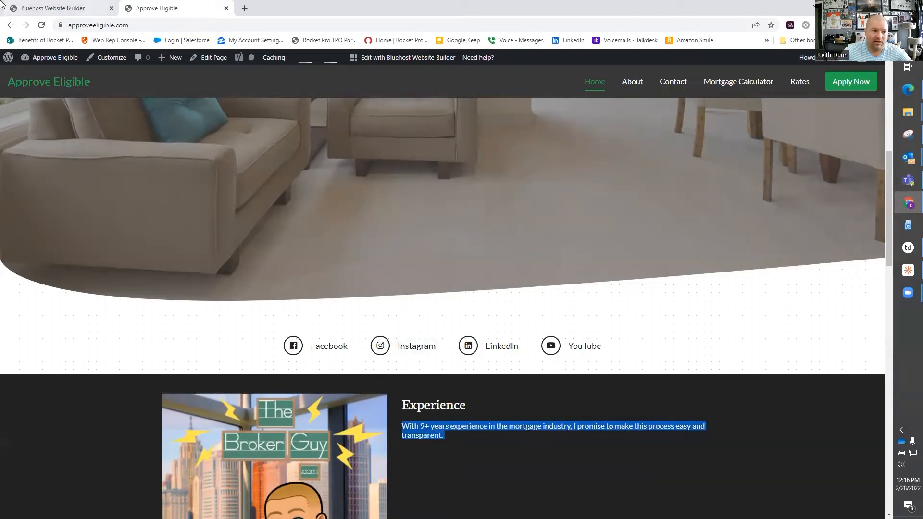
left_click(47, 13)
left_click(422, 342)
key("ctrl+a")
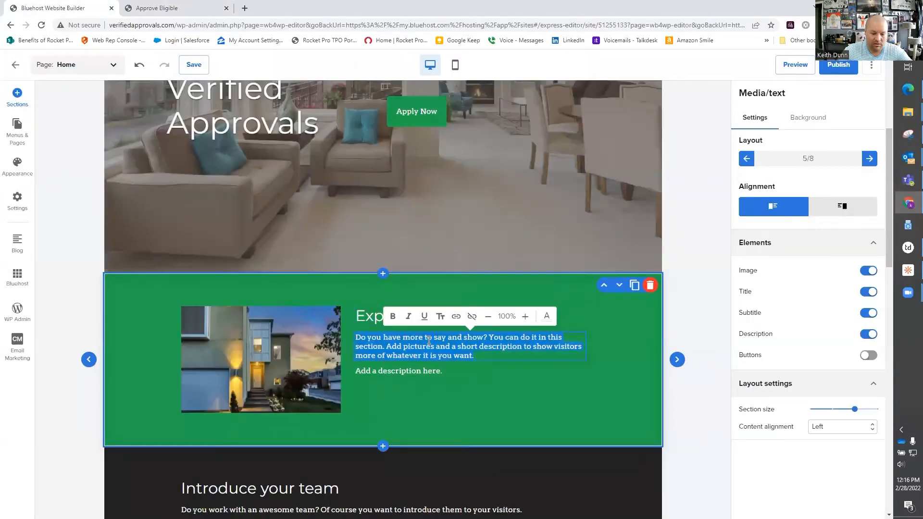
key("ctrl+v")
- Remove the "Add a description here." placeholder from the Experience section
triple_click(402, 364)
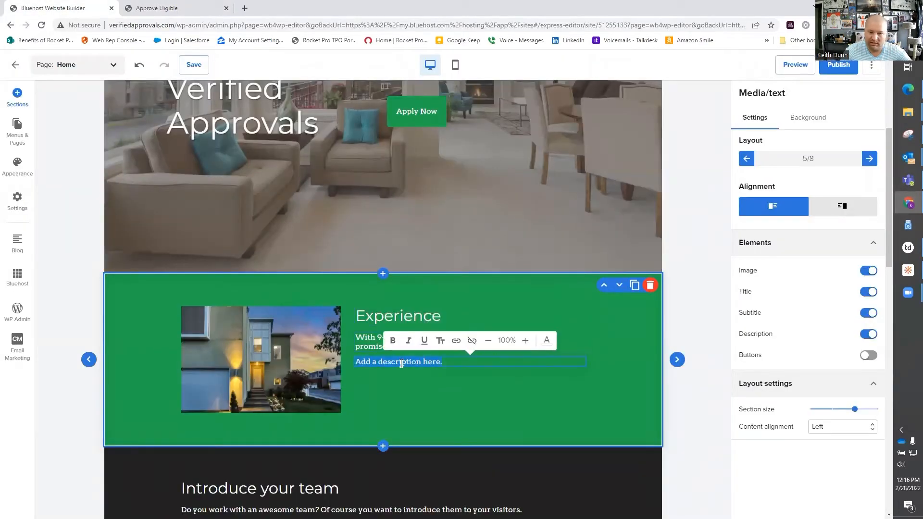
key("BackSpace")
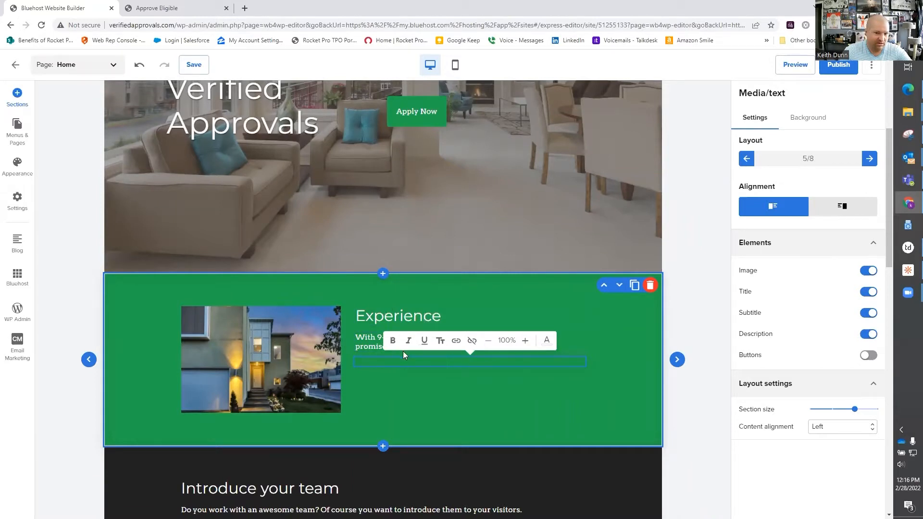
left_click(422, 409)
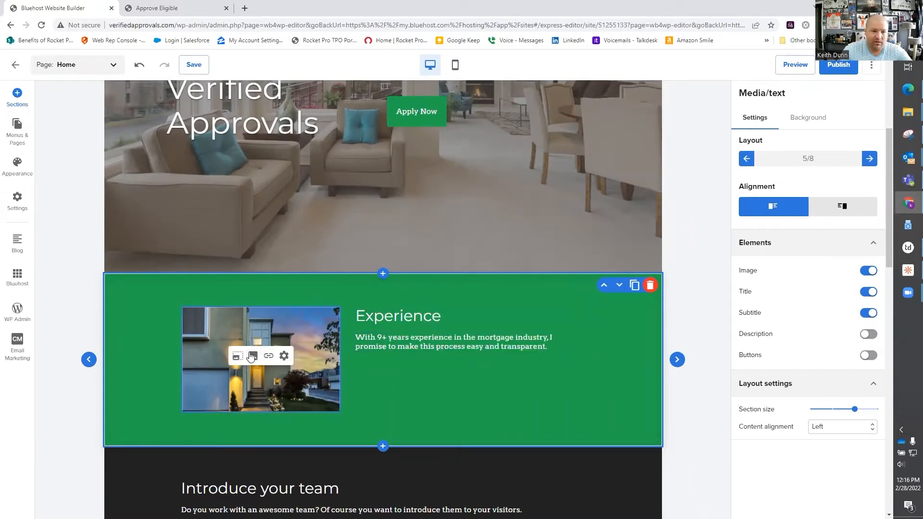
- Start replacing the Experience section's image, browse the stock photos for "mortgage", and return to the image library
left_click(252, 357)
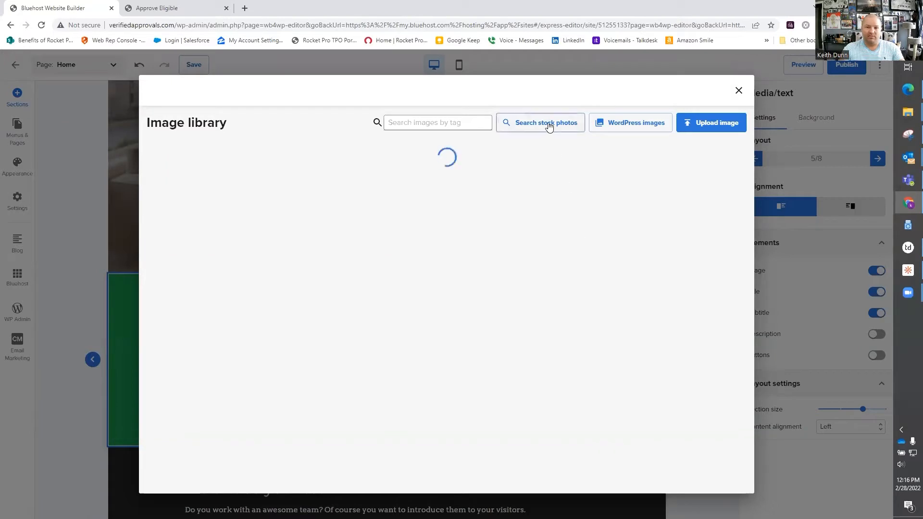
left_click(514, 126)
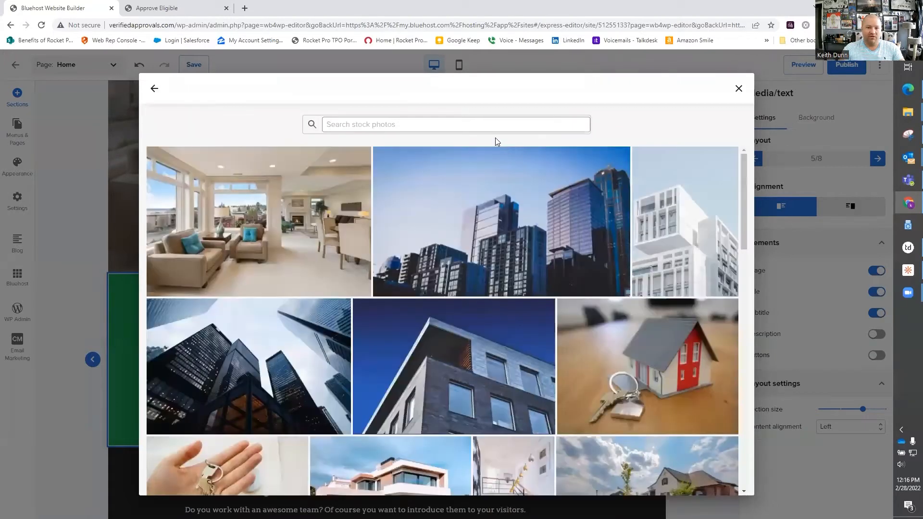
left_click(346, 122)
type("mortgage")
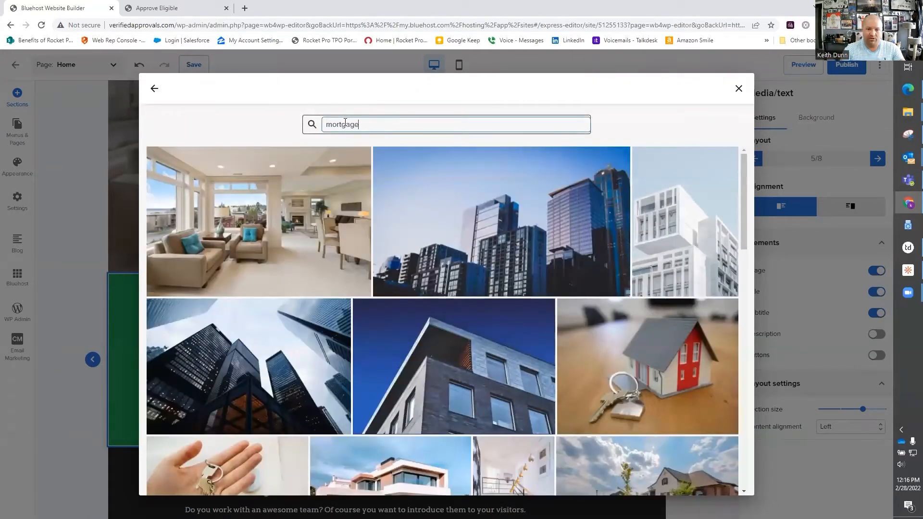
scroll(470, 303, "down", 10)
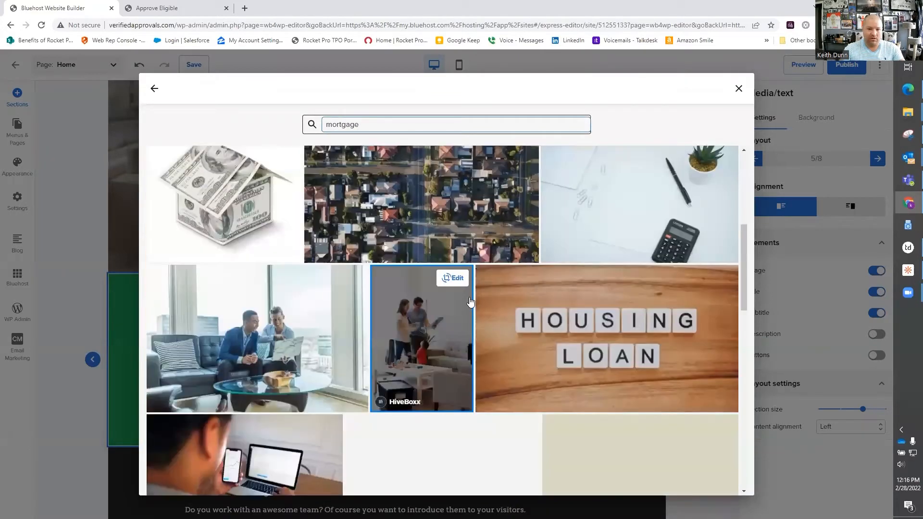
scroll(470, 306, "down", 8)
scroll(495, 358, "up", 20)
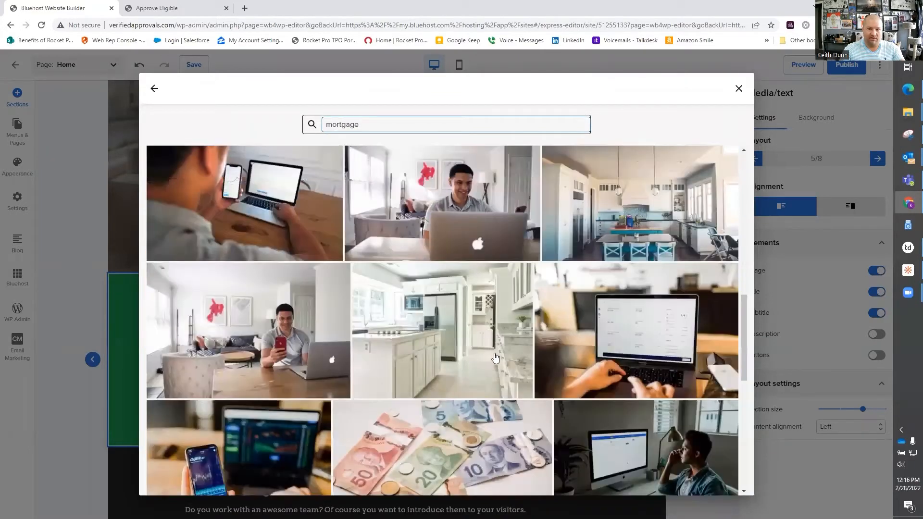
left_click(154, 88)
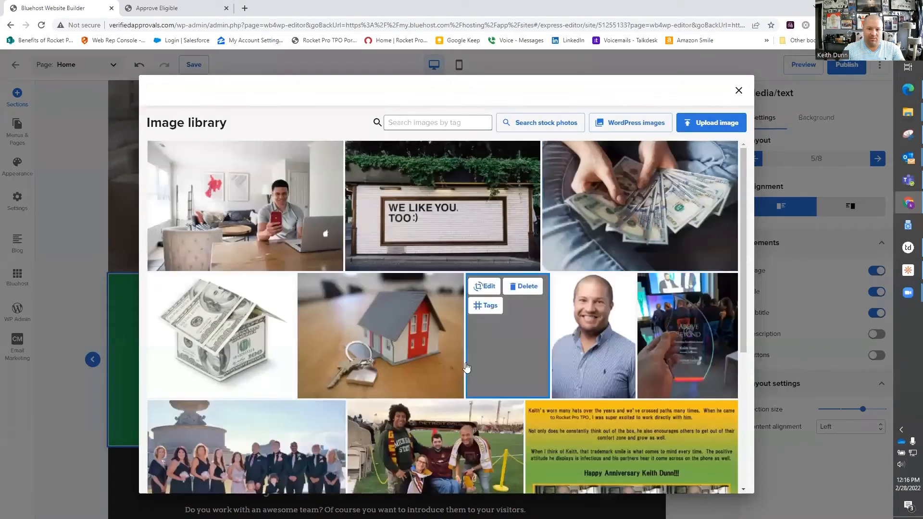
- Use The Broker Guy cartoon from the image library as the Experience section's image
scroll(481, 332, "down", 1)
scroll(639, 426, "down", 4)
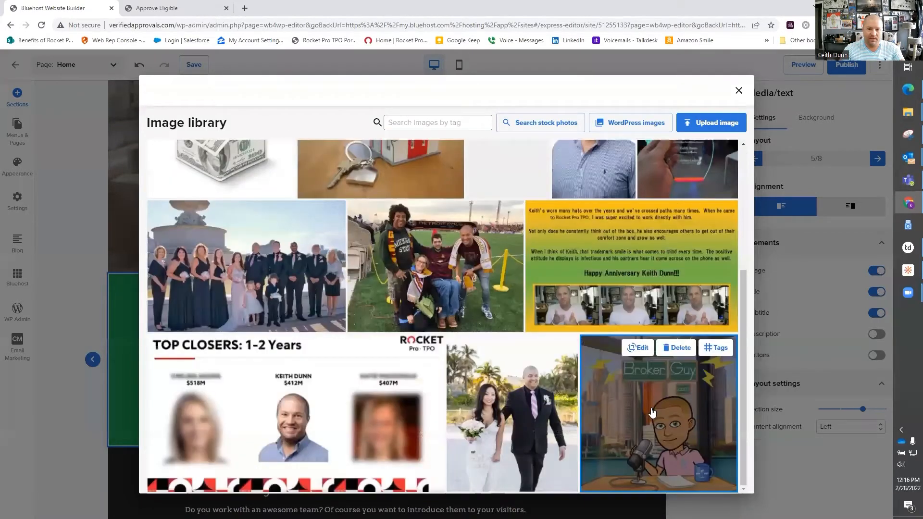
left_click(652, 413)
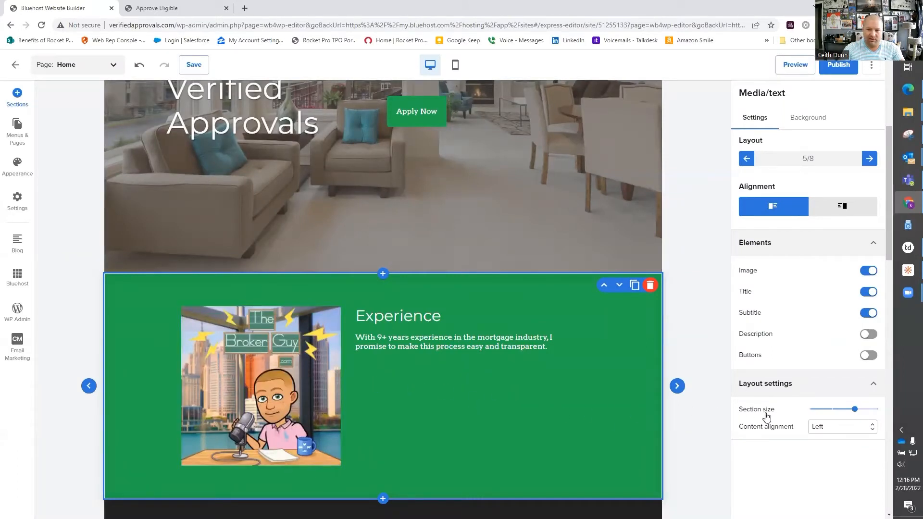
- Reduce the Experience section to its smallest section size and give it the black background color
mouse_move(850, 410)
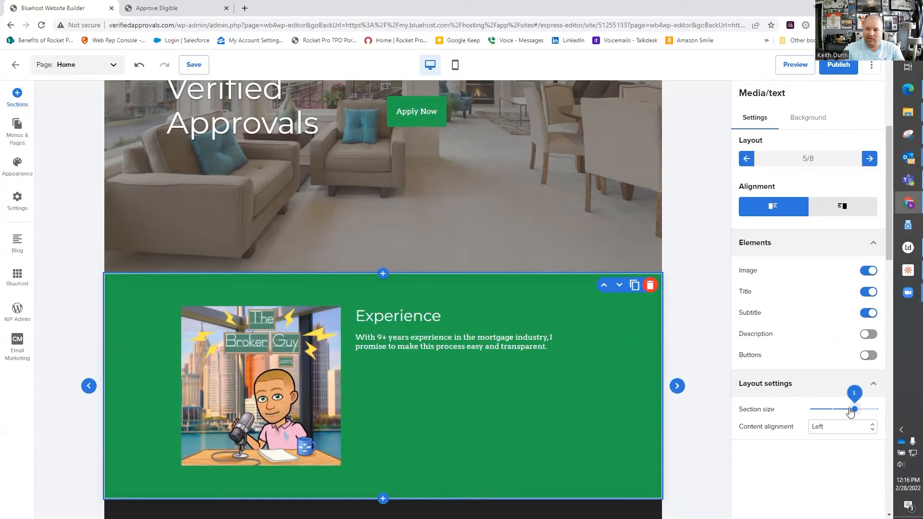
left_click_drag(849, 410, 819, 412)
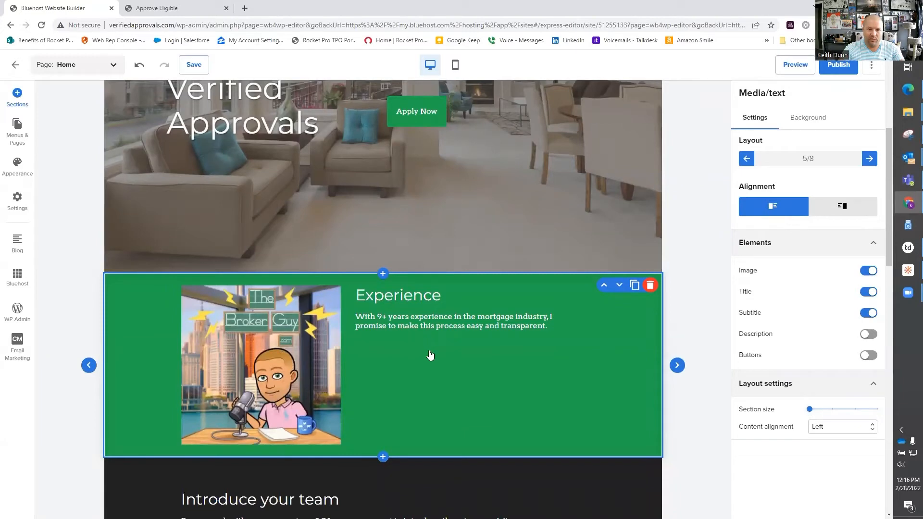
mouse_move(816, 417)
left_click(812, 121)
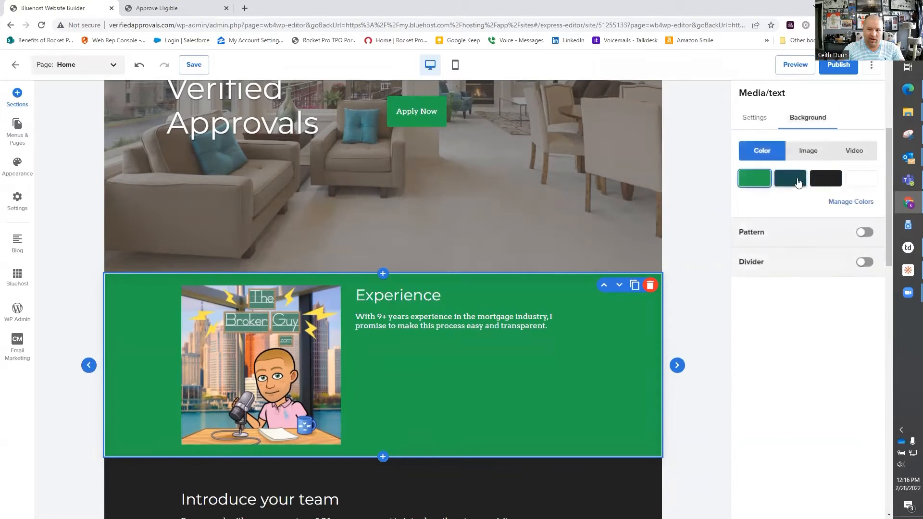
left_click(829, 181)
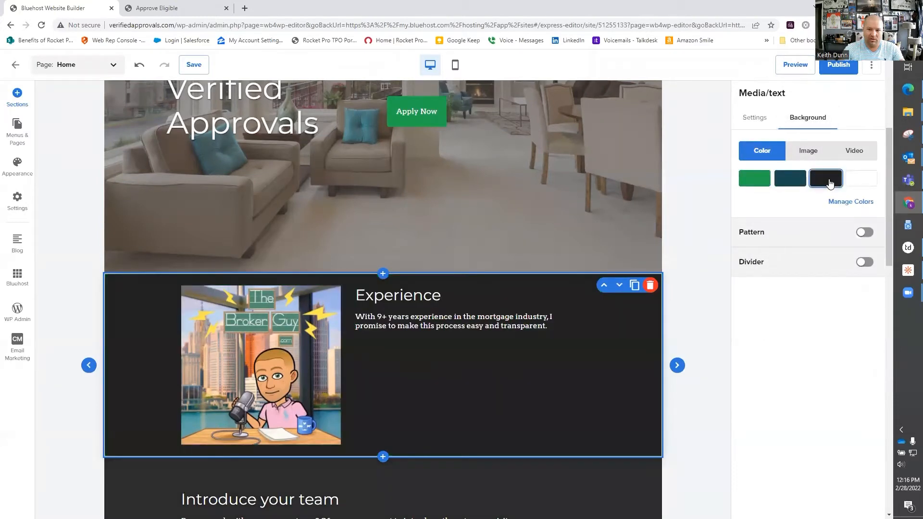
left_click(766, 120)
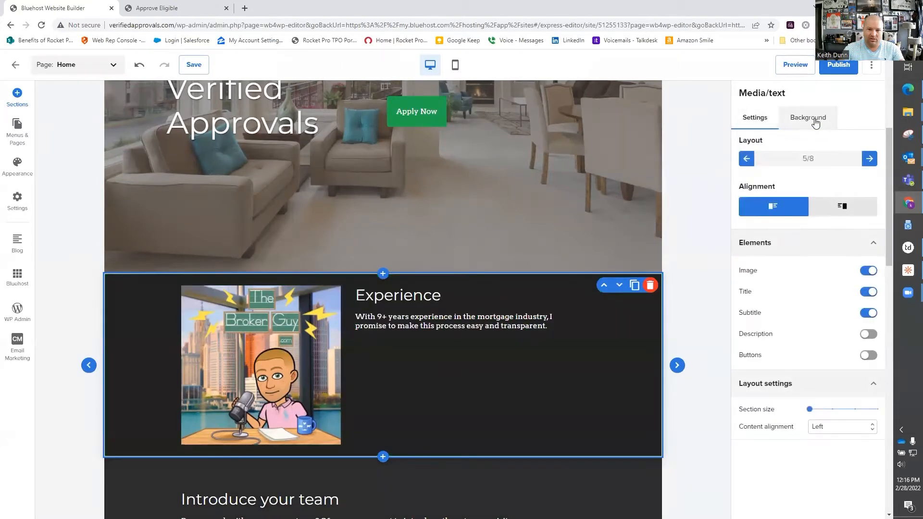
left_click(815, 124)
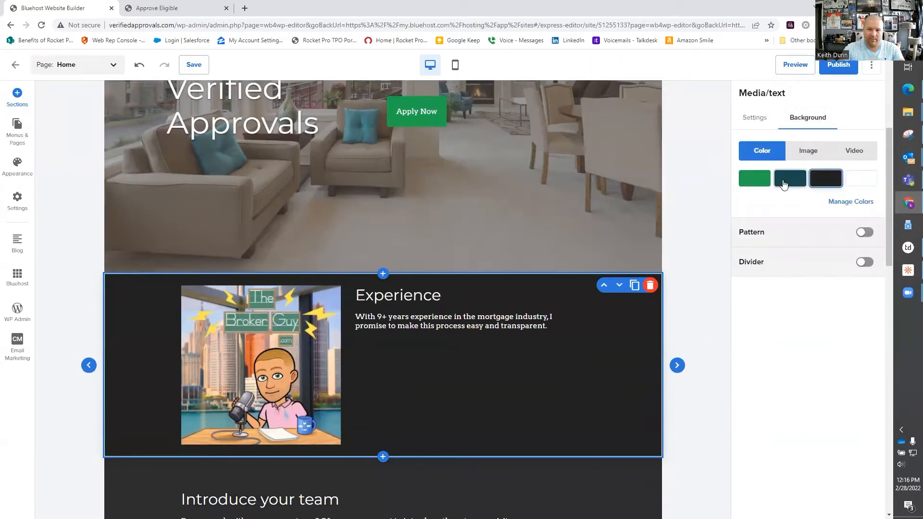
- Add a background pattern to the Experience section, trying the cubes and settling on the small dots, and lower its strength slightly
left_click(864, 232)
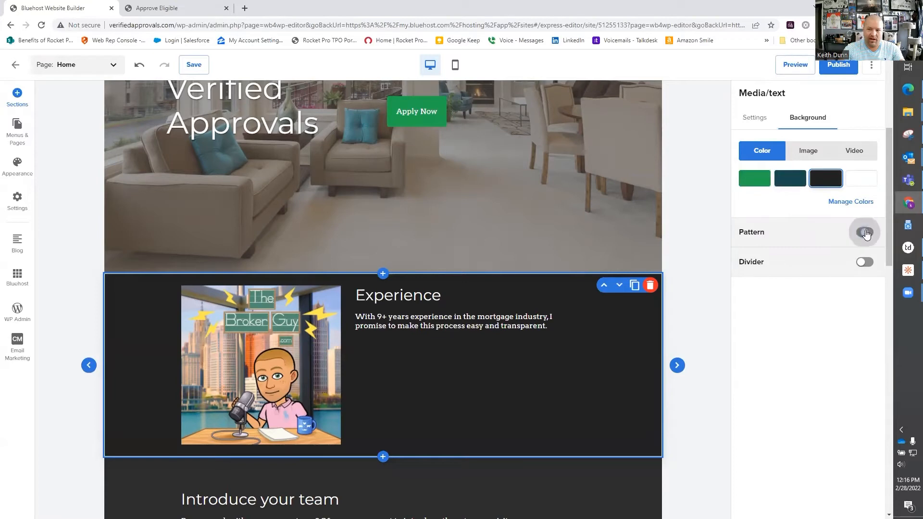
left_click(822, 313)
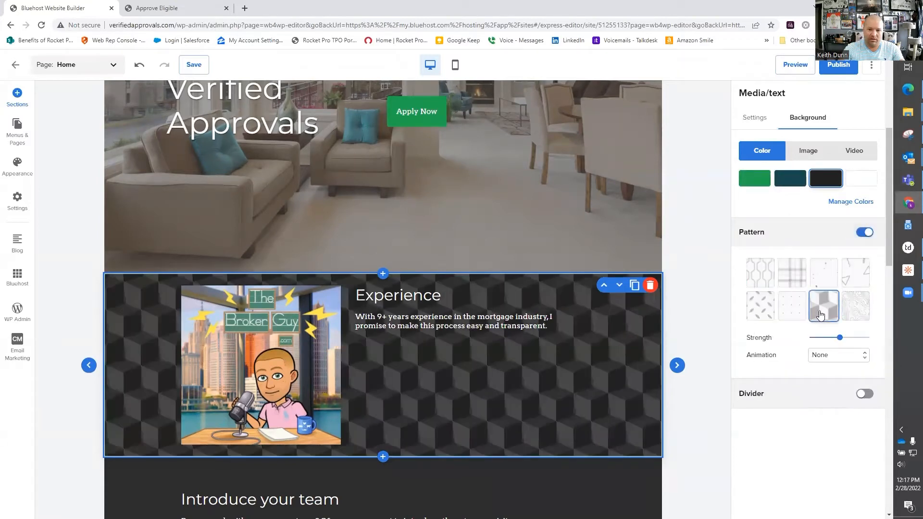
left_click(782, 312)
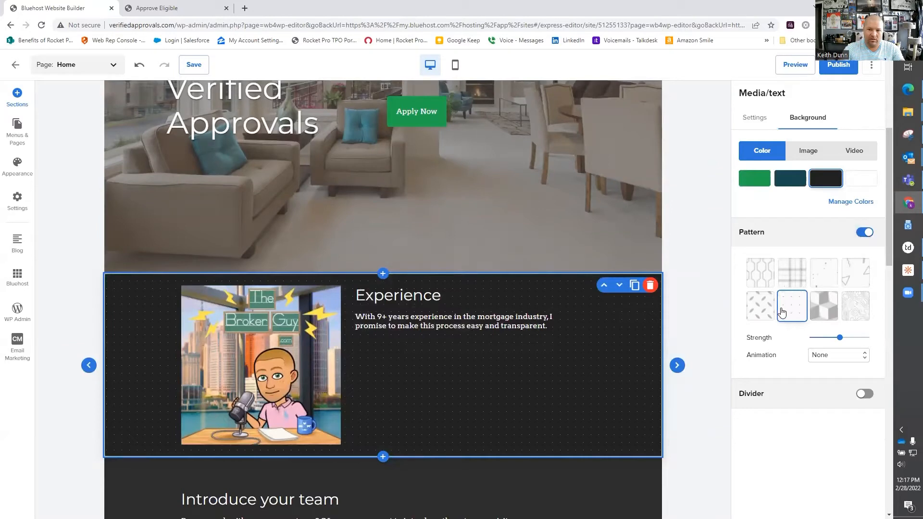
mouse_move(840, 338)
left_mouse_down()
mouse_move(872, 342)
mouse_move(829, 345)
left_mouse_up()
- Turn on the Experience section's divider and select the curved style for it
left_click(864, 394)
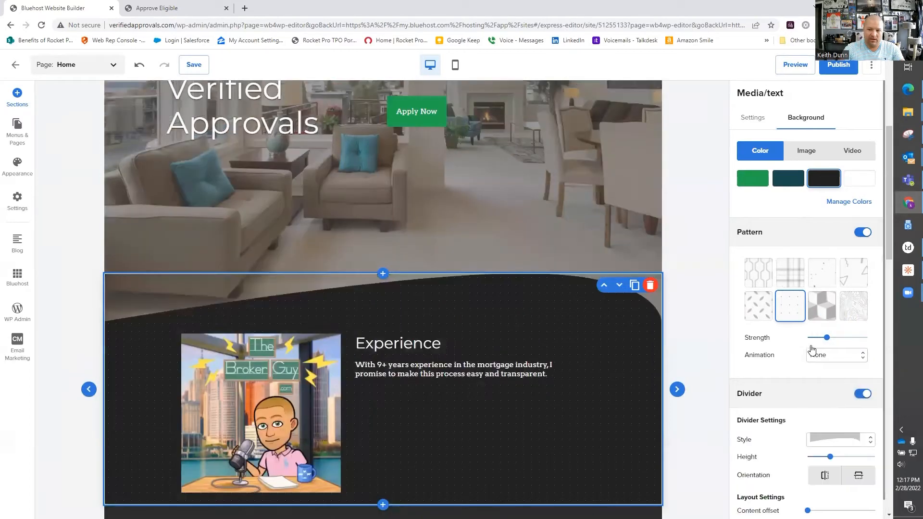
scroll(794, 343, "down", 1)
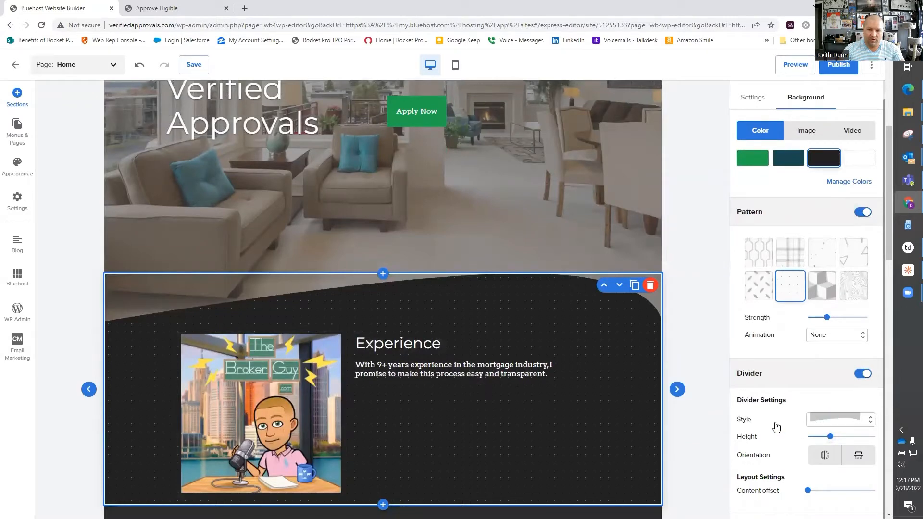
scroll(777, 427, "down", 2)
mouse_move(829, 440)
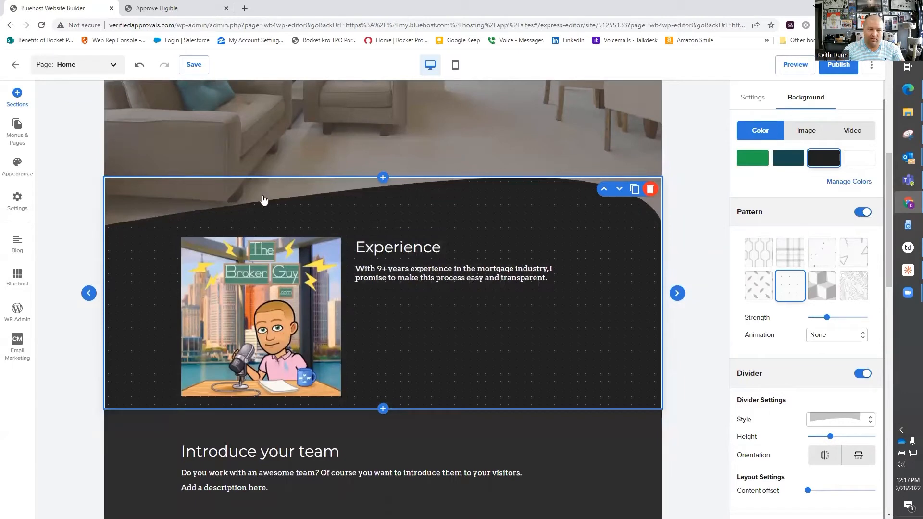
left_click(829, 421)
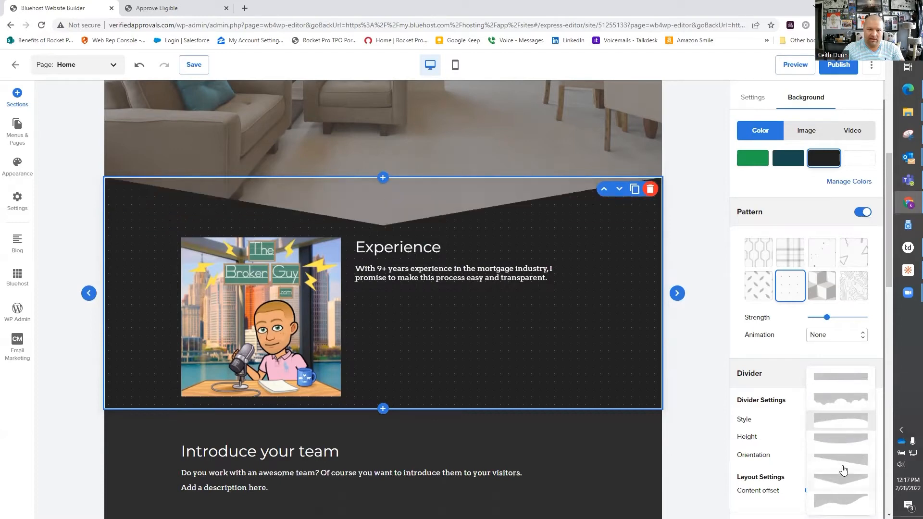
left_click(841, 420)
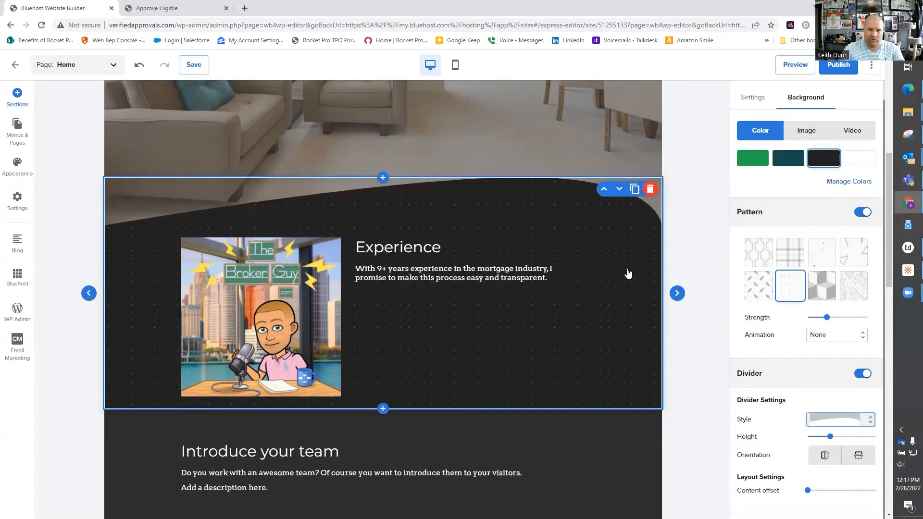
- Slightly lower the opacity of the black overlay on the cover's background image, and review the sections below it
scroll(677, 274, "up", 2)
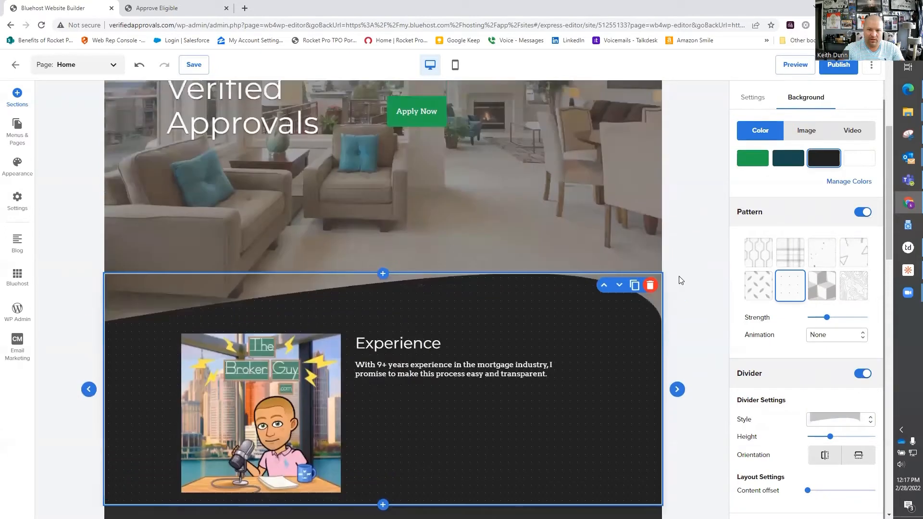
scroll(596, 238, "up", 5)
left_click(596, 241)
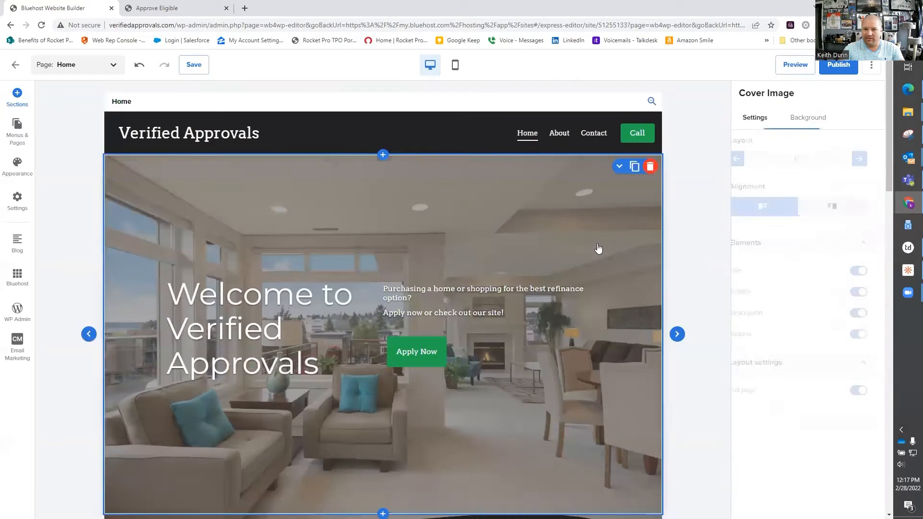
left_click(790, 118)
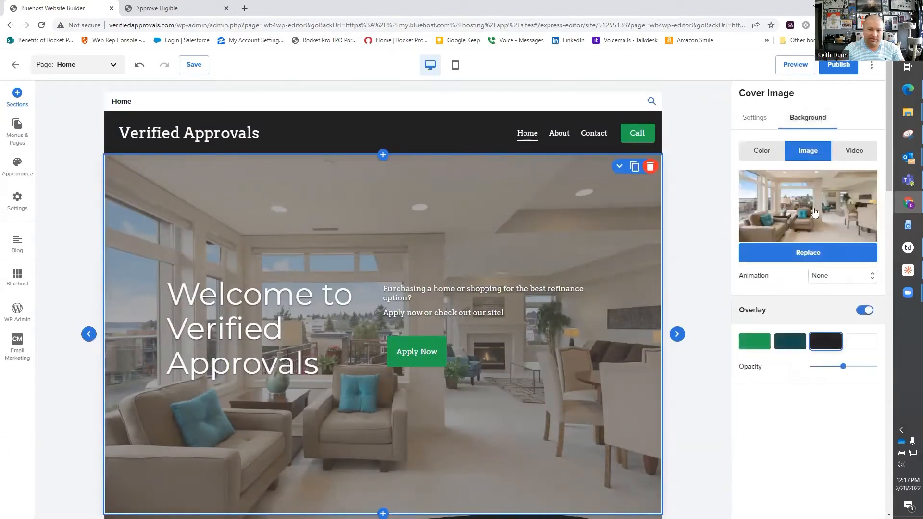
mouse_move(852, 369)
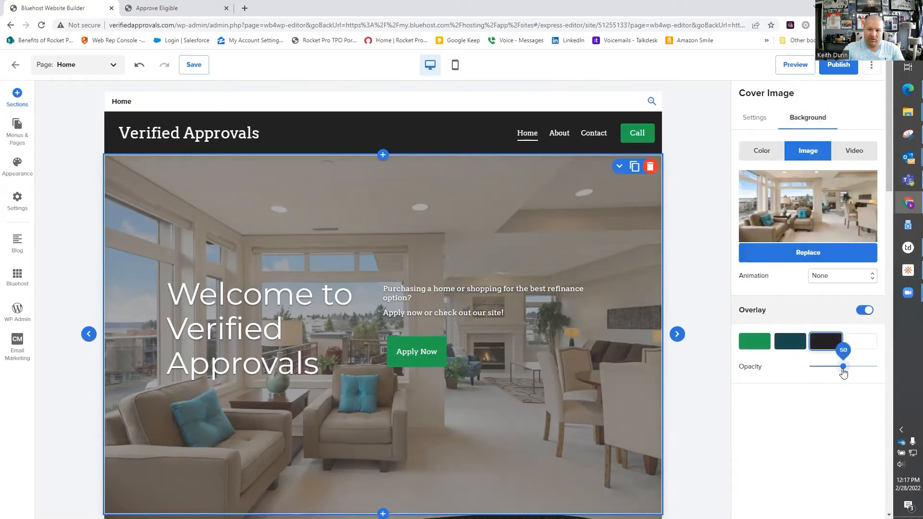
mouse_move(843, 371)
left_mouse_down()
mouse_move(819, 370)
mouse_move(850, 370)
mouse_move(834, 371)
left_mouse_up()
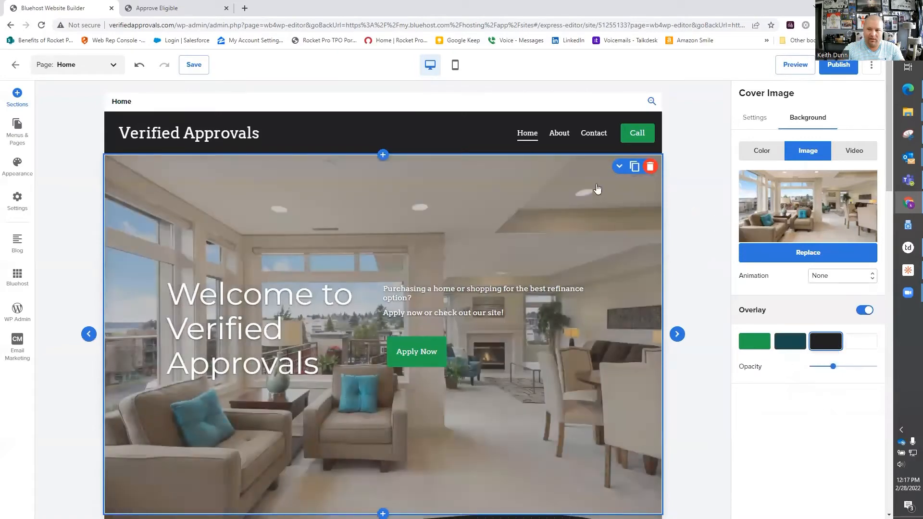
scroll(614, 262, "down", 3)
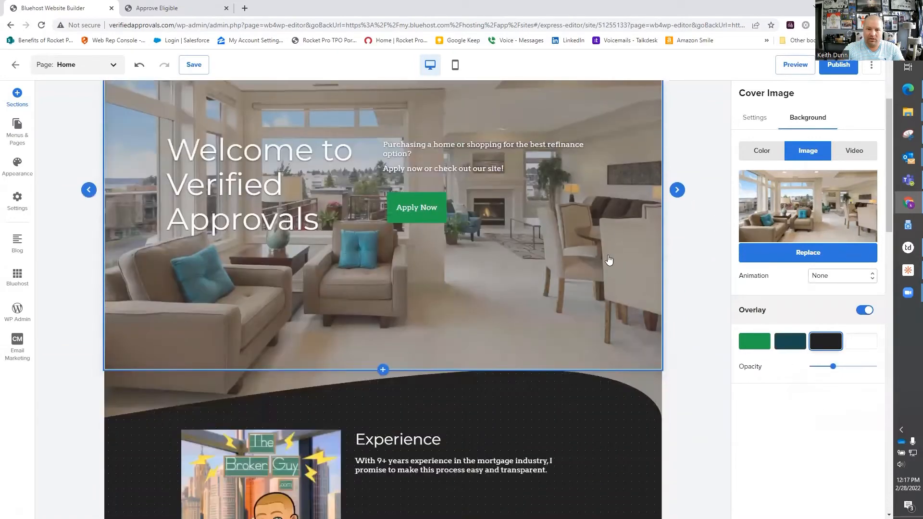
scroll(609, 261, "down", 4)
scroll(589, 315, "down", 3)
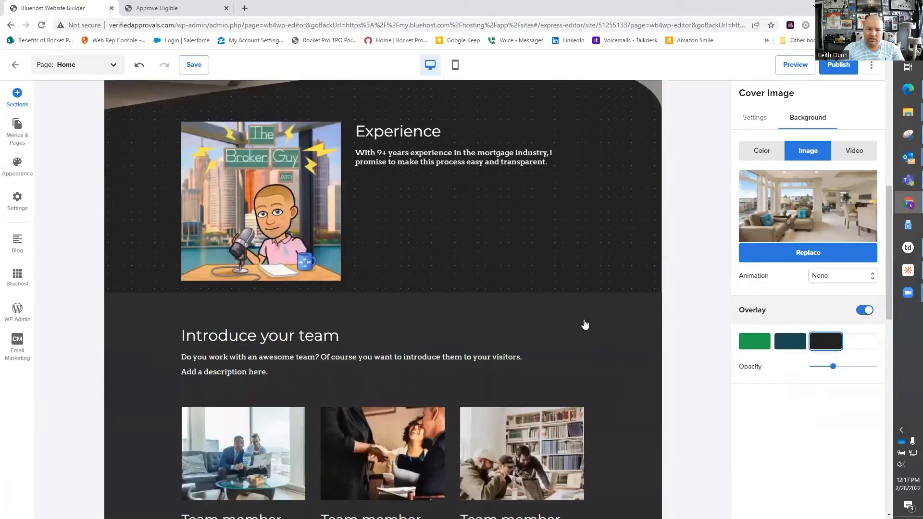
- Delete the Introduce your team section and the Subscribe section below the Experience section
left_click(585, 323)
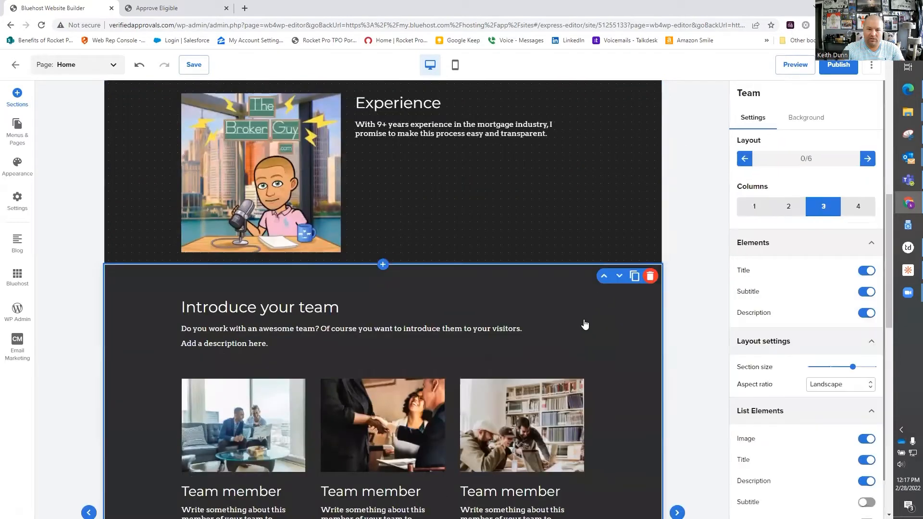
left_click(651, 278)
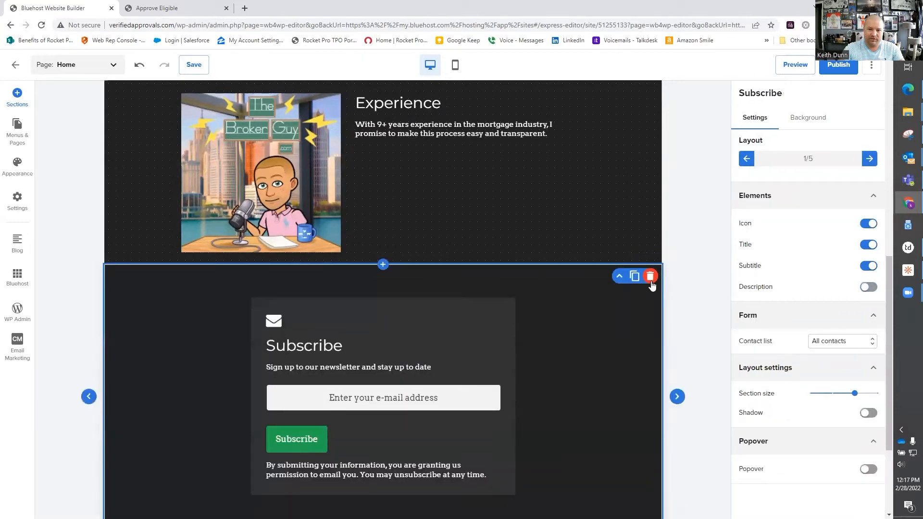
left_click(650, 277)
scroll(512, 340, "up", 3)
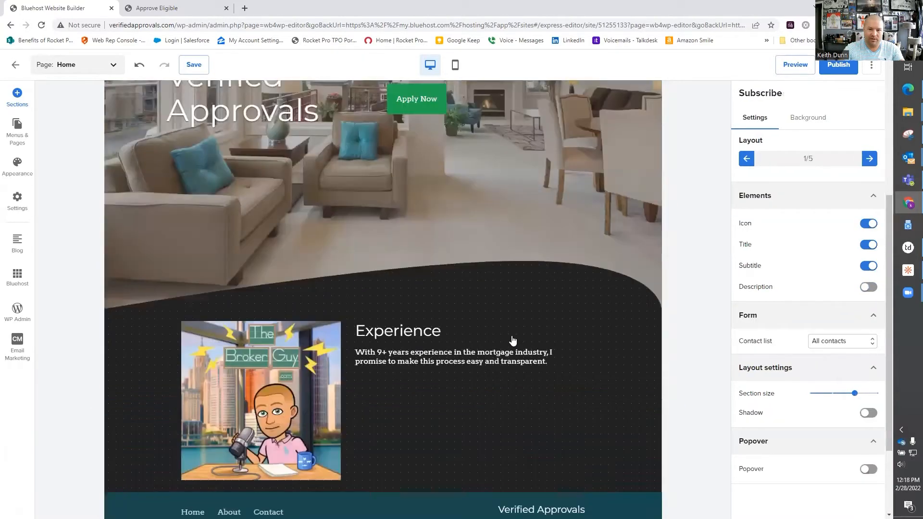
scroll(512, 340, "up", 3)
scroll(394, 388, "down", 3)
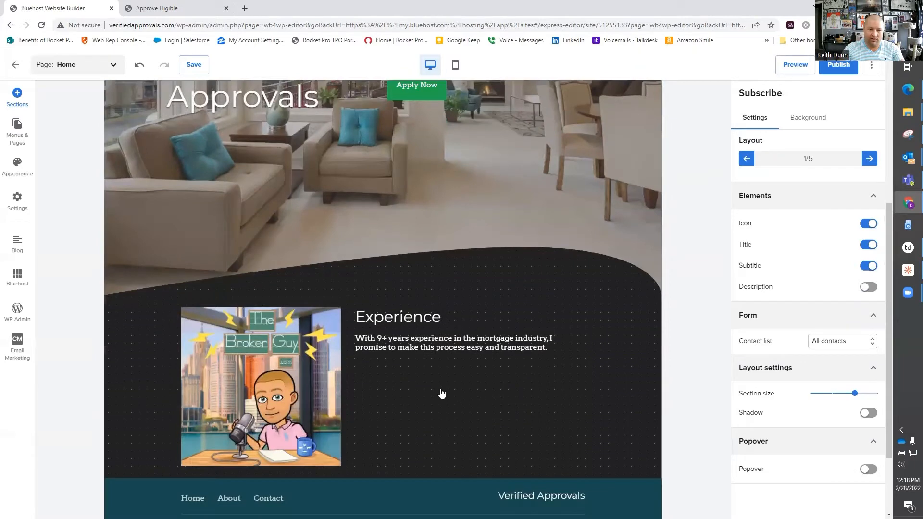
scroll(441, 393, "down", 2)
- Add a Social section between the cover and the Experience section, using the layout with a photo background
left_click(488, 181)
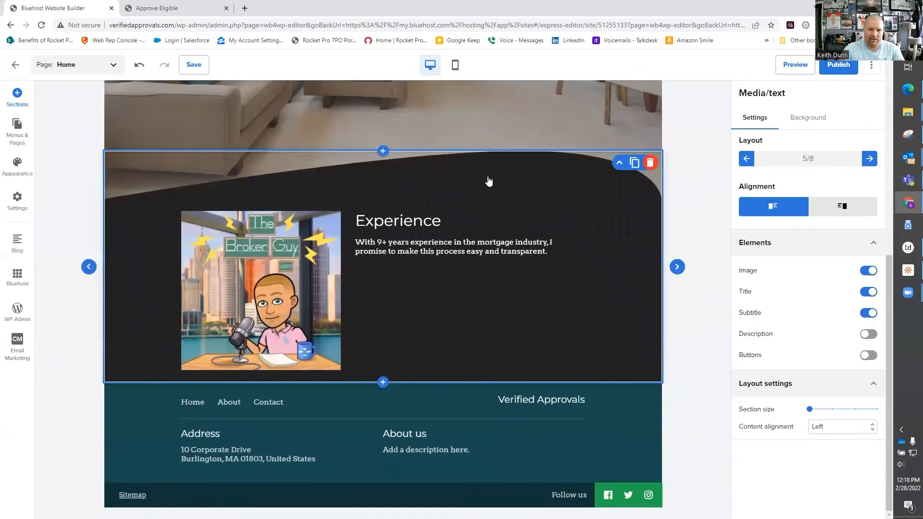
left_click(383, 151)
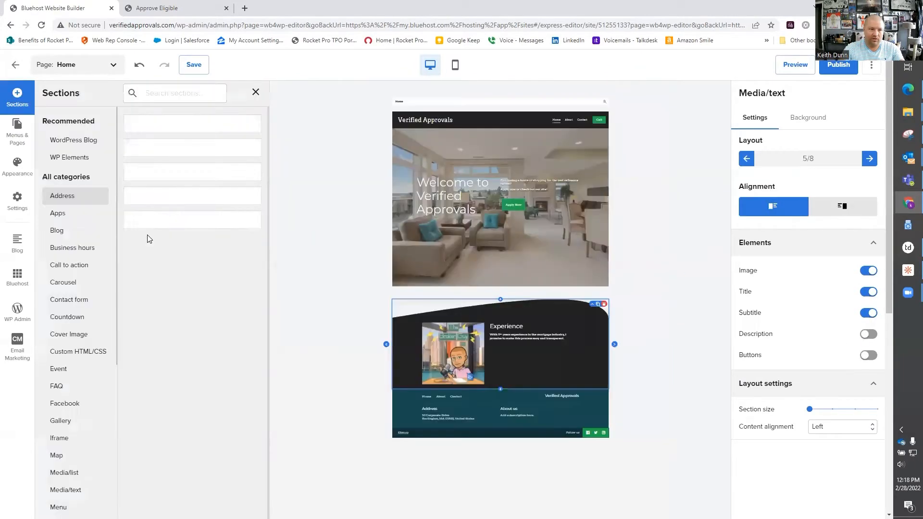
scroll(103, 347, "down", 4)
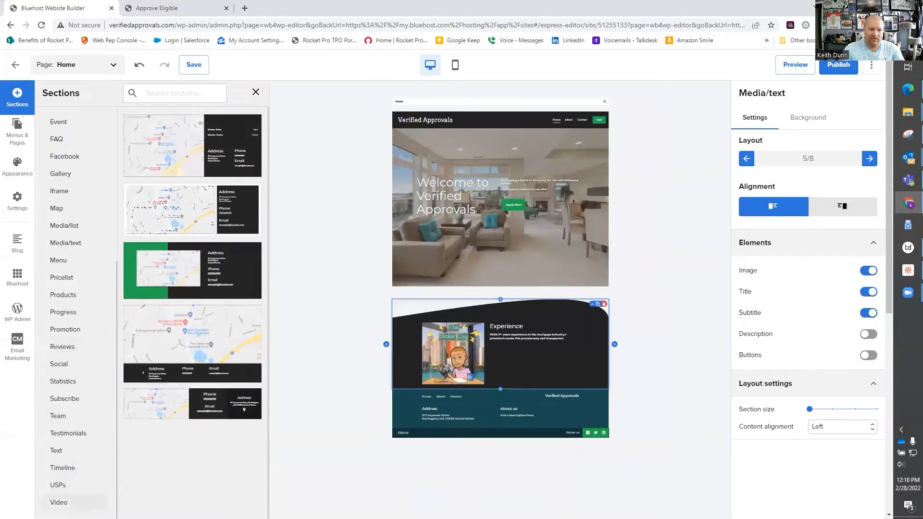
left_click(91, 362)
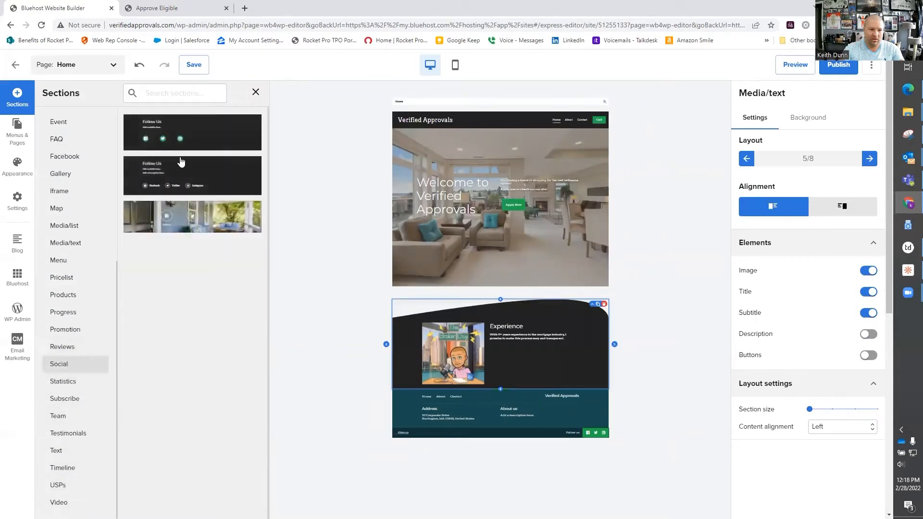
left_click(209, 221)
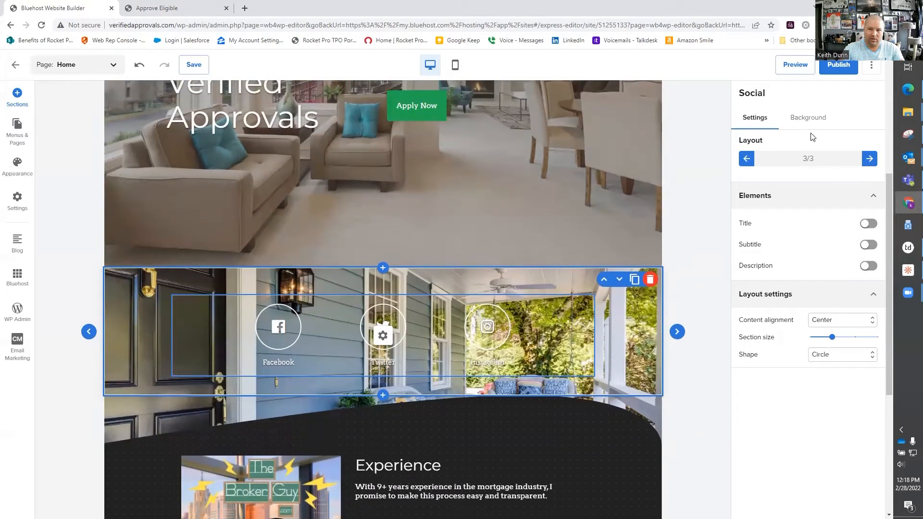
- Replace the Social section's background image with a plain color and add the small dots pattern to it
left_click(805, 117)
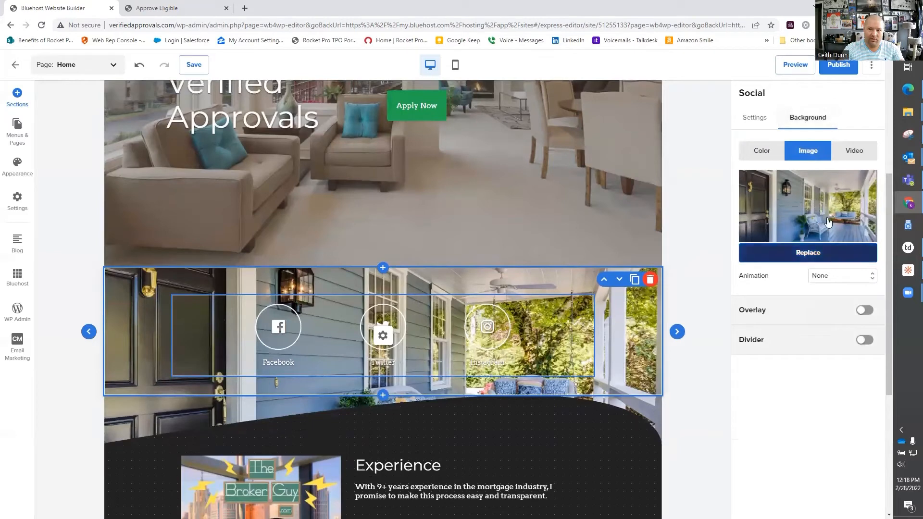
left_click(769, 156)
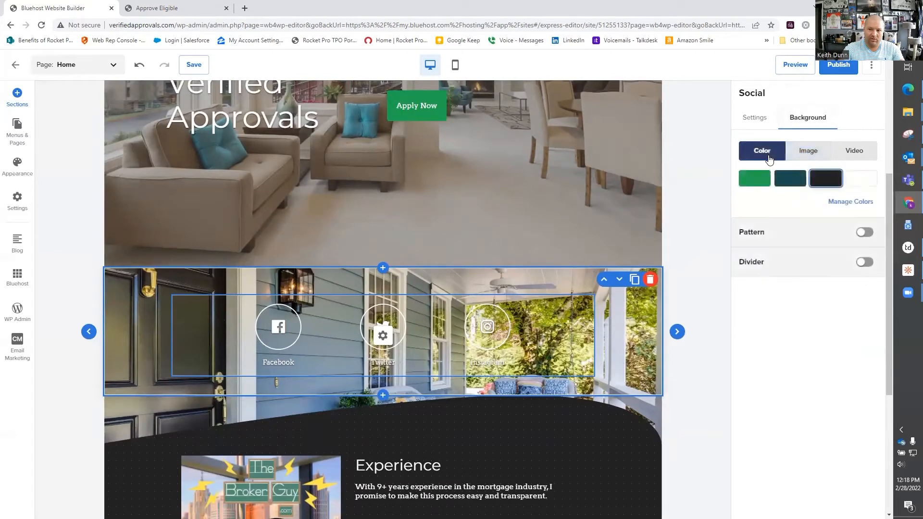
left_click(868, 234)
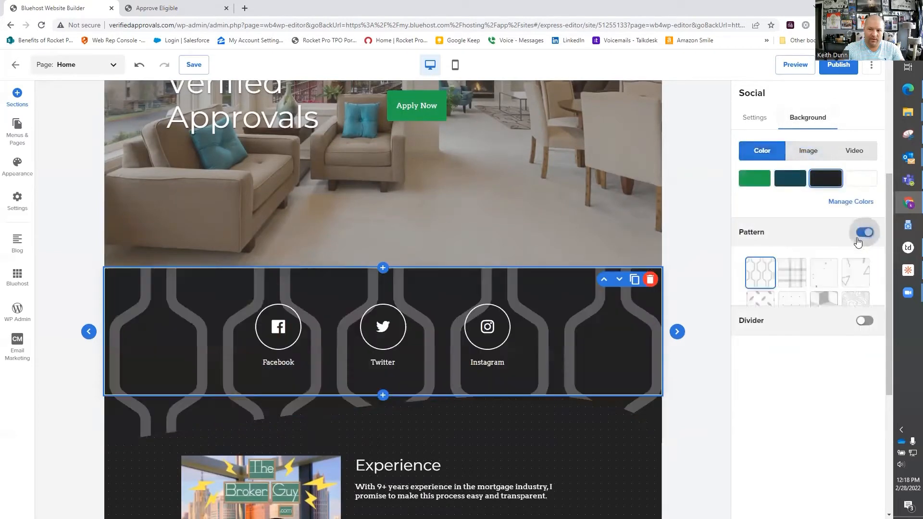
left_click(793, 306)
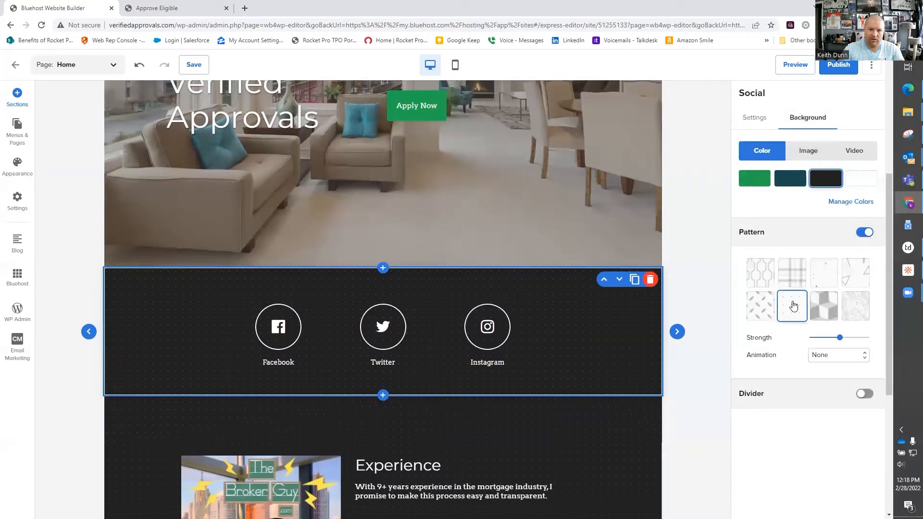
scroll(793, 306, "down", 1)
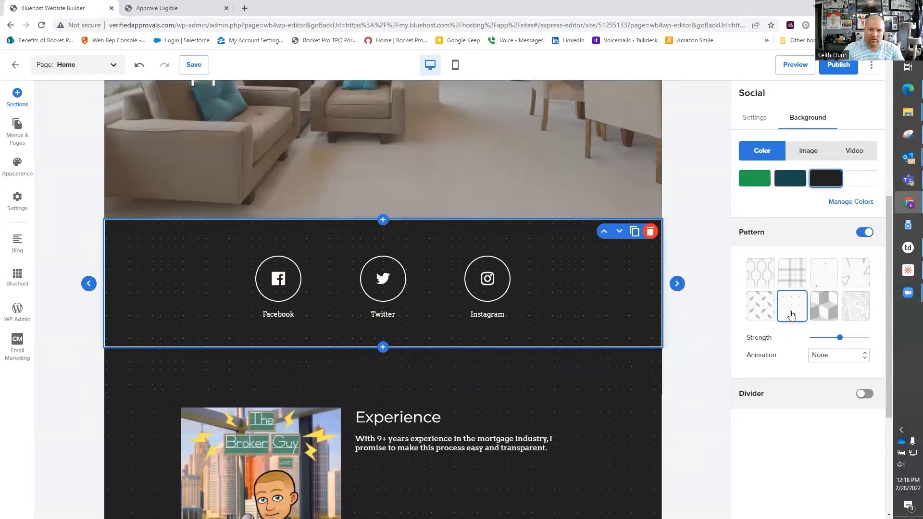
- Change the Social section's background color to white and raise the dot pattern's strength to 72%
left_click(856, 180)
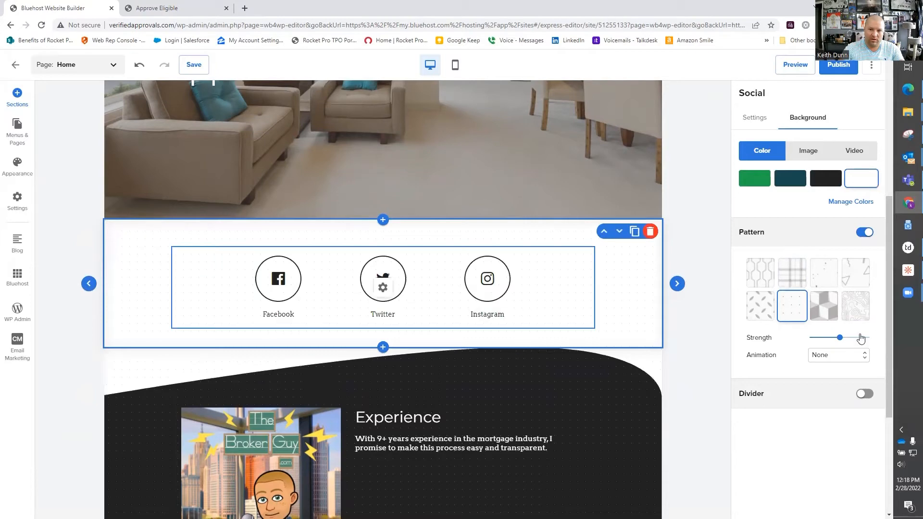
mouse_move(838, 339)
left_click_drag(837, 339, 854, 340)
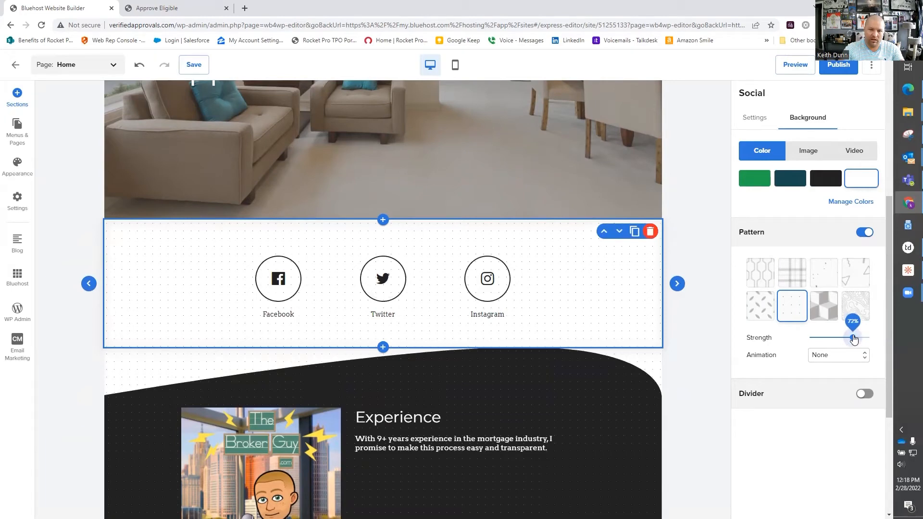
- Turn on the Social section's divider and reduce the section size to the smallest setting, S
left_click(865, 395)
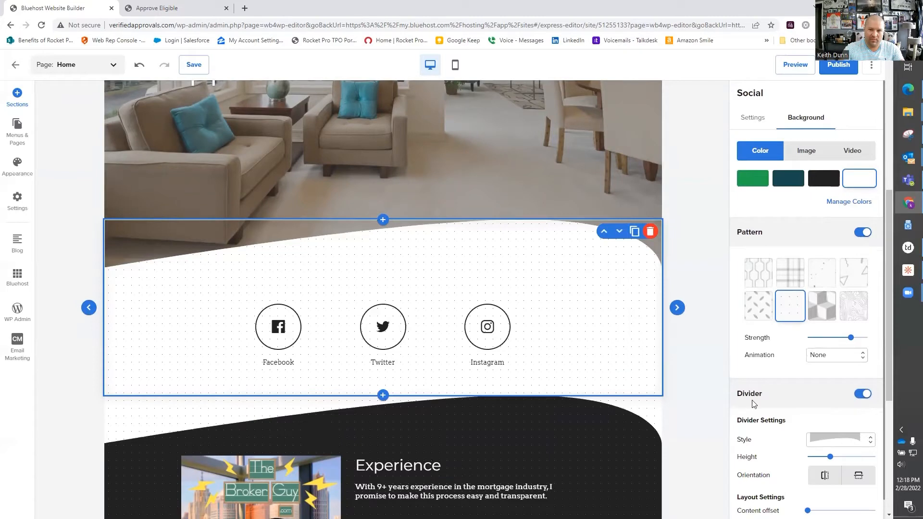
scroll(770, 399, "down", 1)
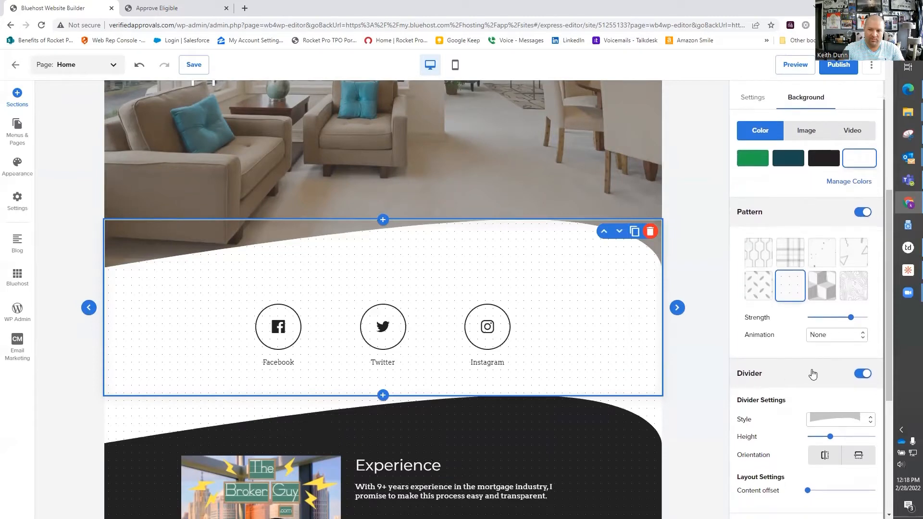
left_click(745, 98)
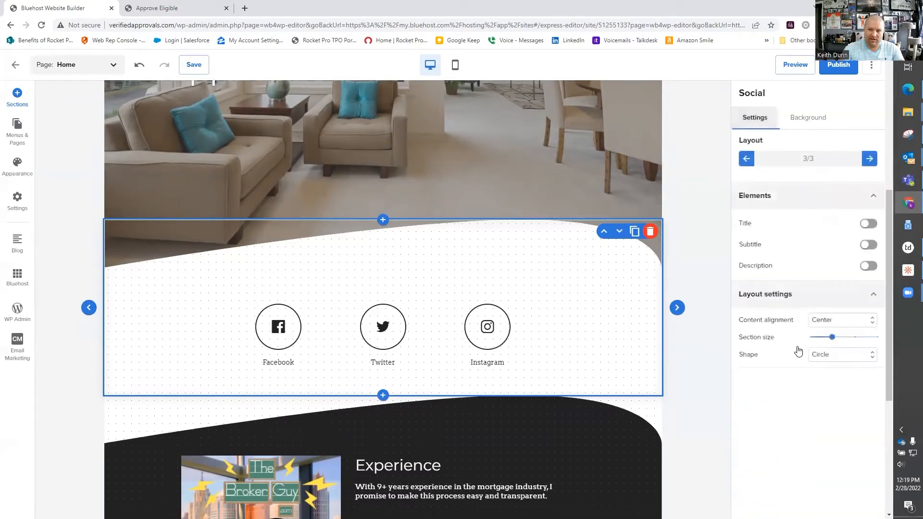
left_click_drag(833, 337, 812, 341)
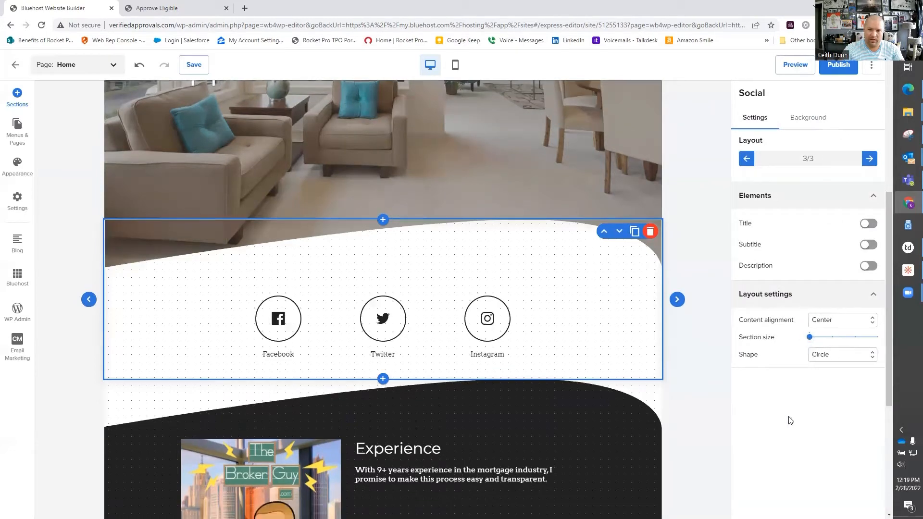
- Compare with the social links row on the Approve Eligible site and switch the Social section to layout 2/3, with names beside the icons
left_click(157, 5)
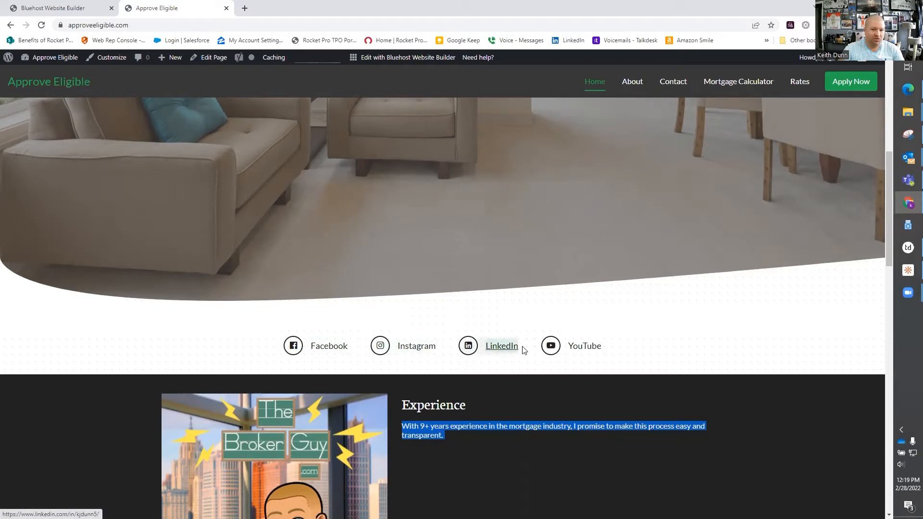
left_click(92, 8)
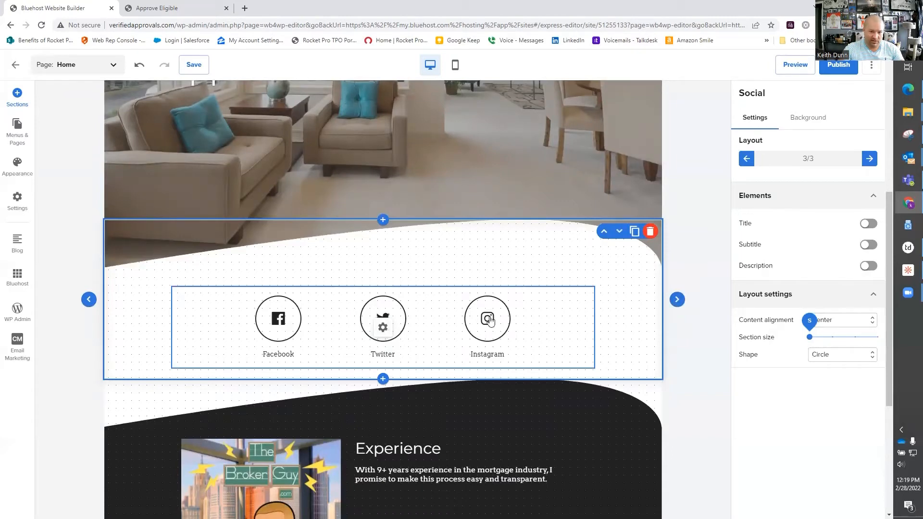
left_click(677, 299)
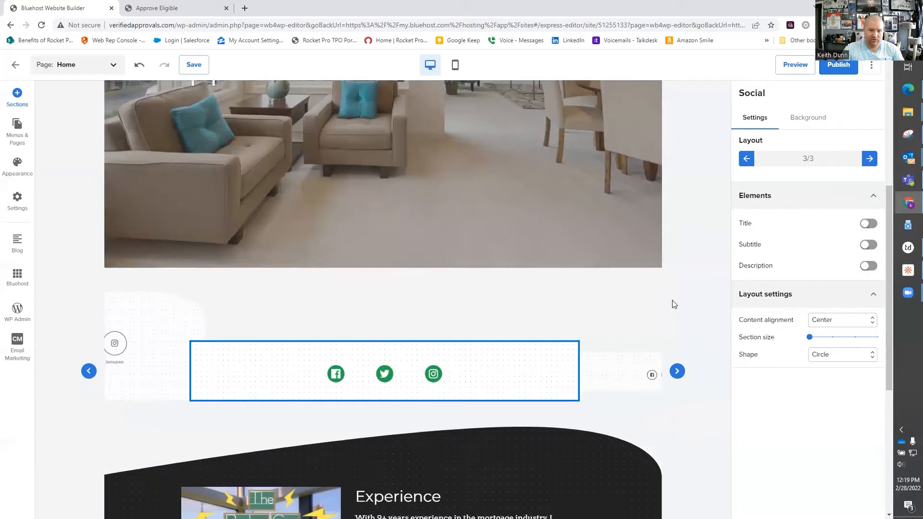
left_click(684, 376)
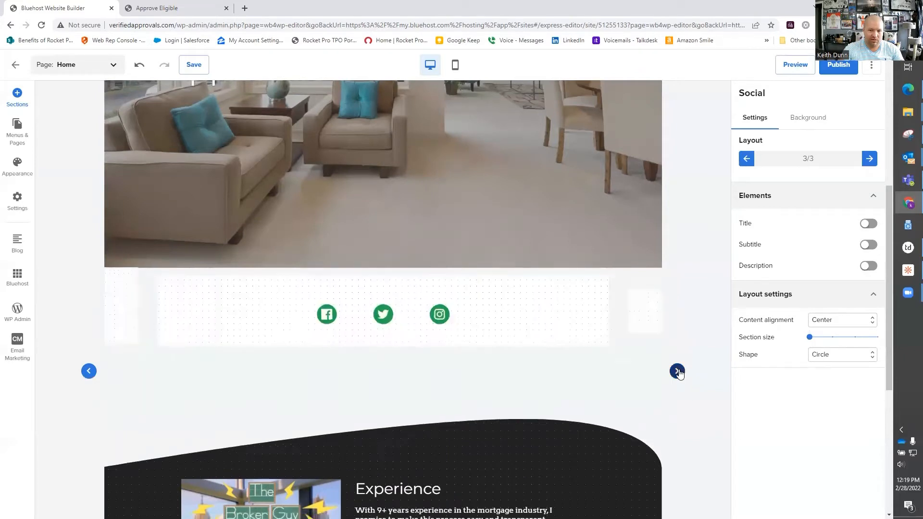
left_click(678, 289)
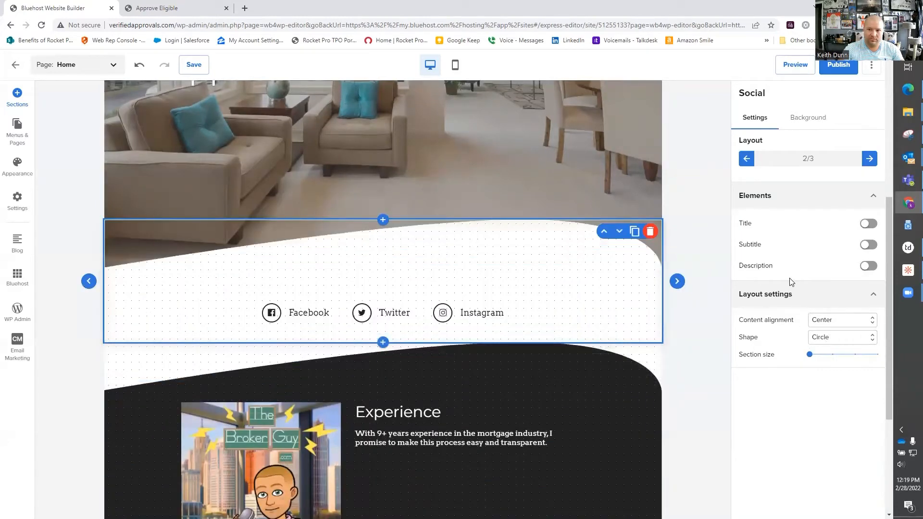
- Turn off the divider in the Experience section's background settings
scroll(481, 271, "down", 3)
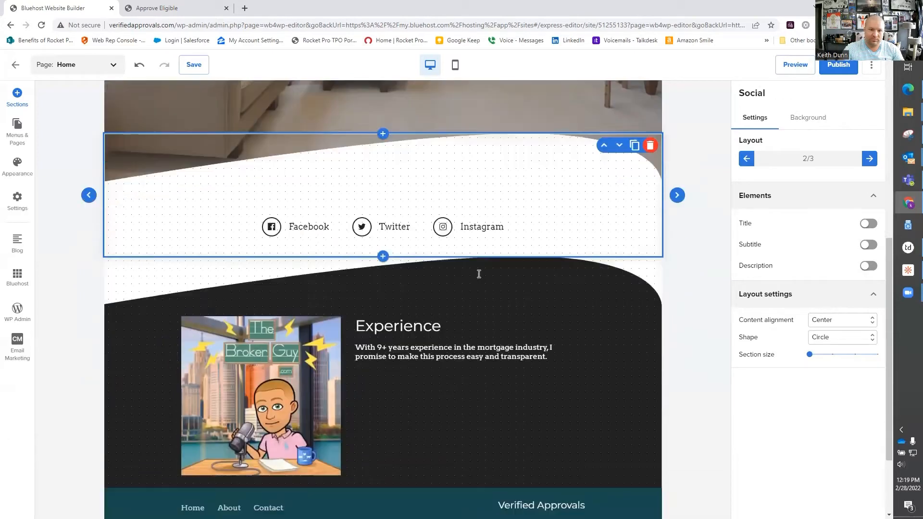
left_click(620, 356)
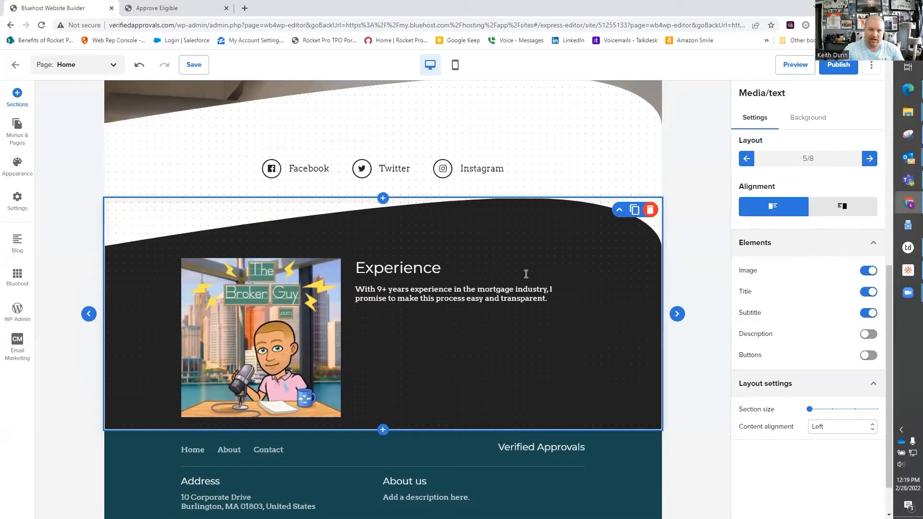
scroll(525, 272, "up", 3)
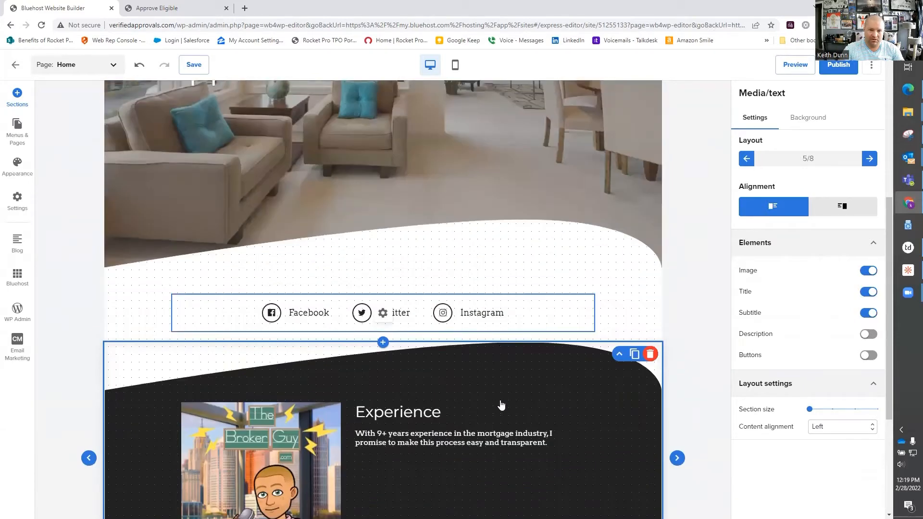
scroll(581, 443, "down", 4)
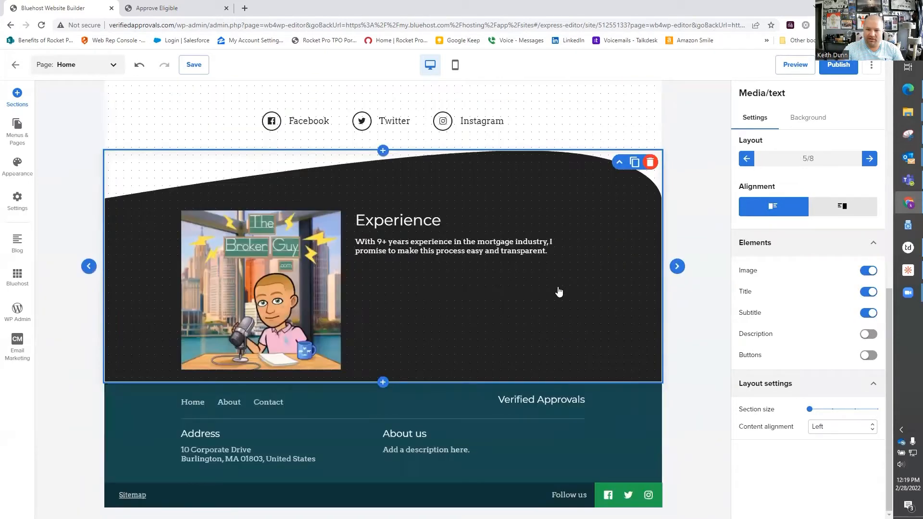
left_click(808, 121)
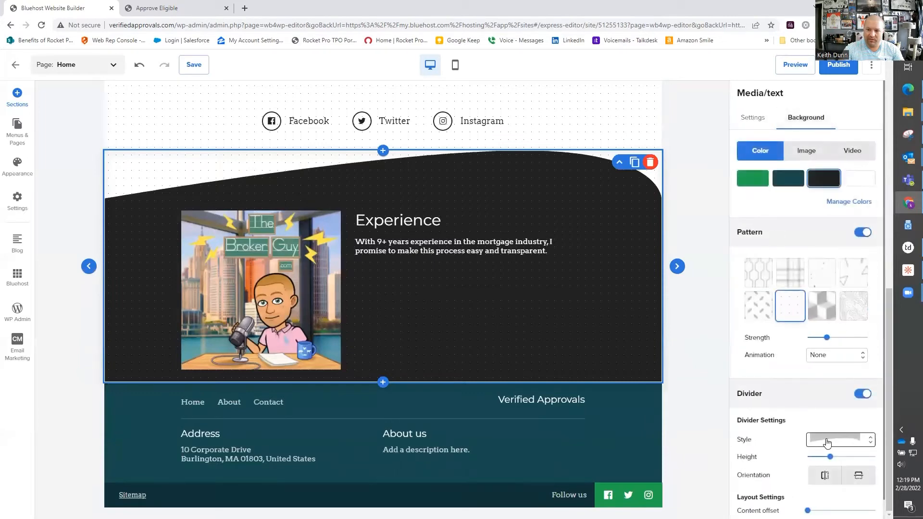
left_click(865, 394)
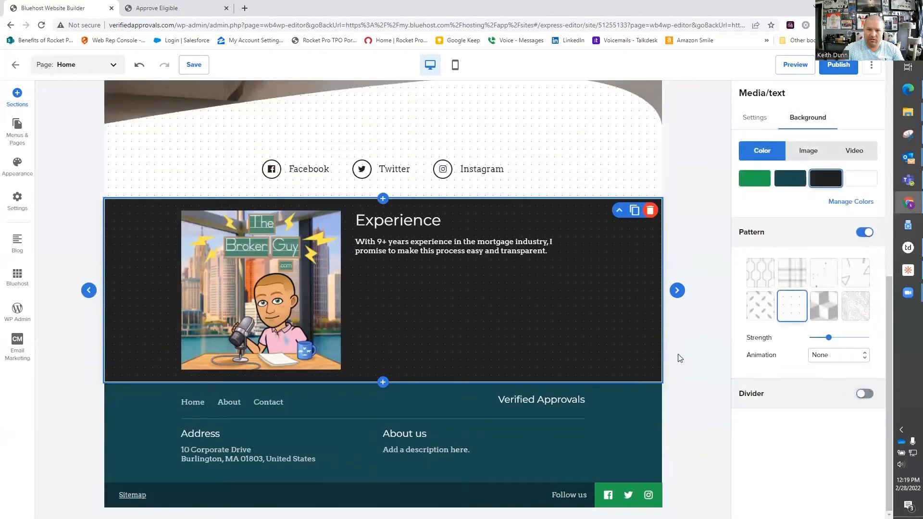
- Check the Reviews section on the Approve Eligible site, then add a Reviews section below Experience and switch it to layout 2/4
left_click(260, 318)
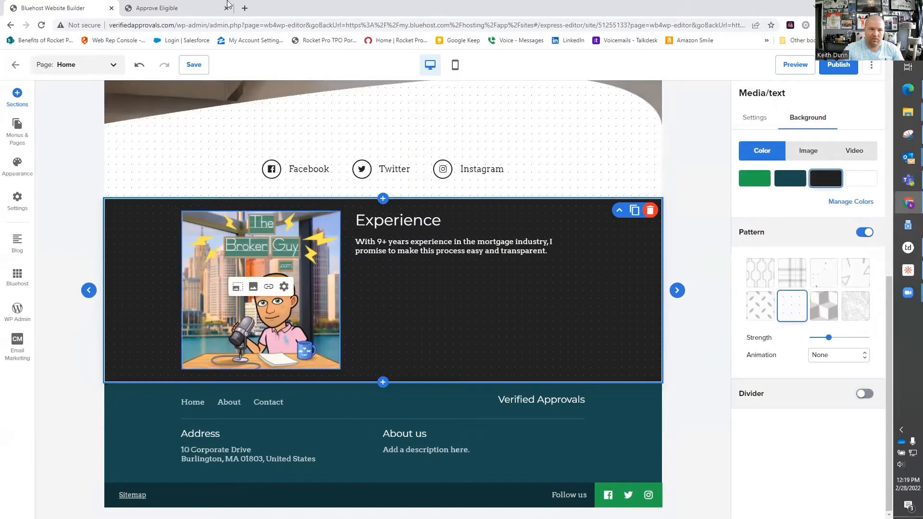
left_click(211, 6)
scroll(381, 225, "down", 8)
scroll(394, 236, "down", 4)
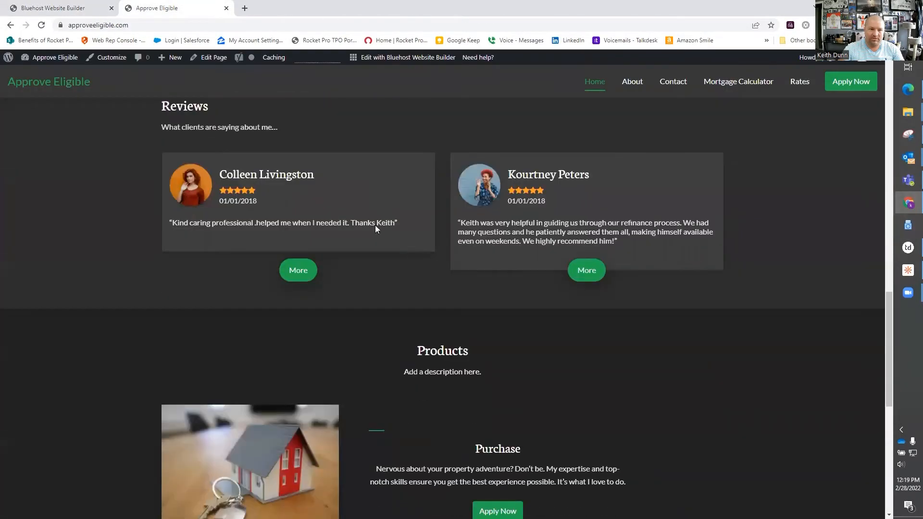
scroll(375, 225, "up", 2)
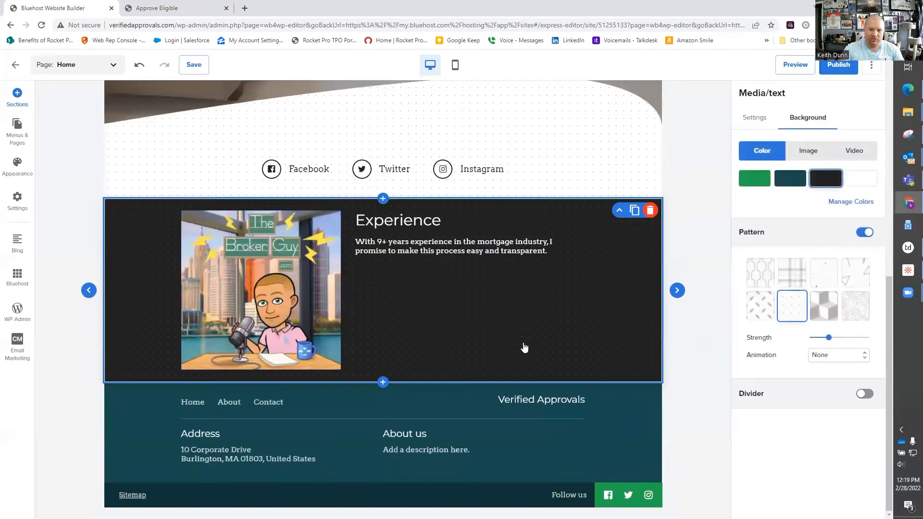
left_click(383, 382)
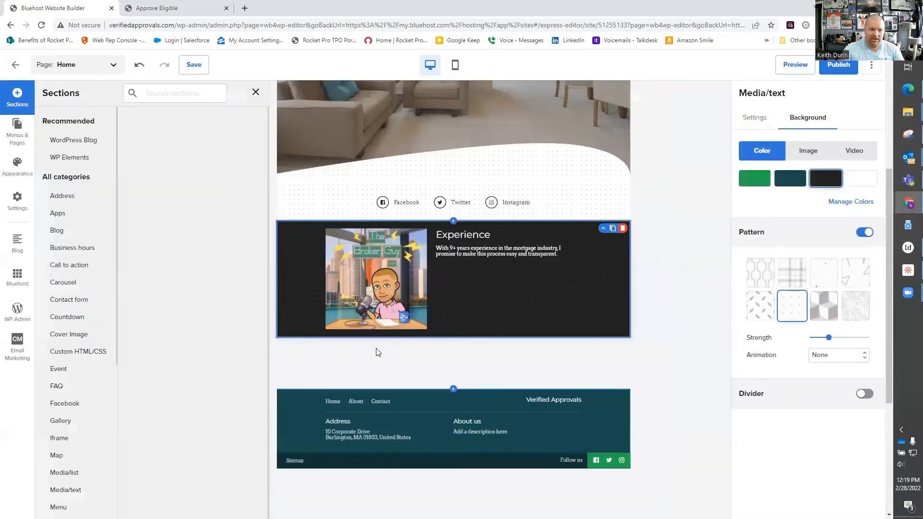
scroll(83, 295, "down", 5)
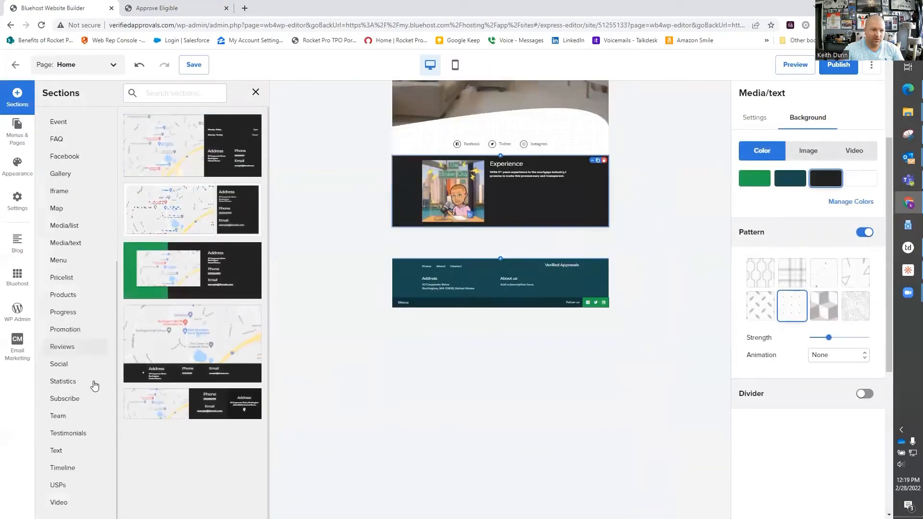
scroll(78, 385, "up", 1)
left_click(76, 397)
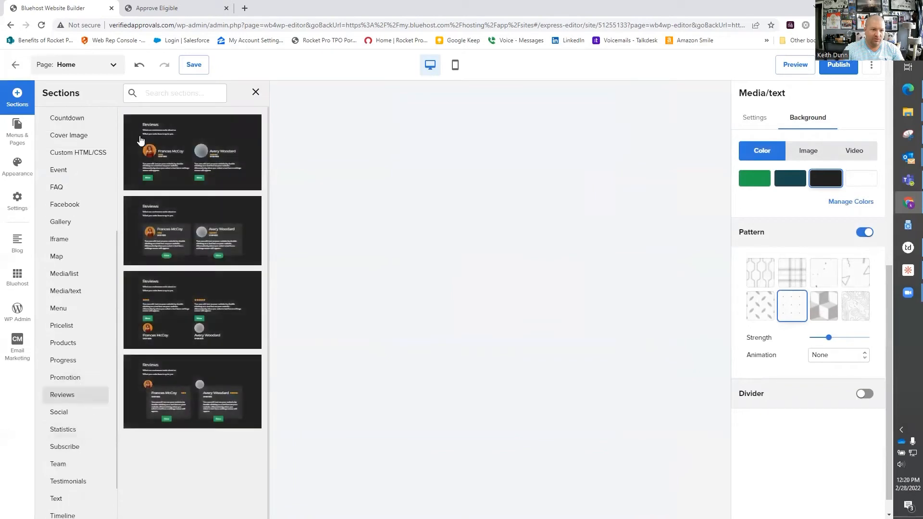
left_click(215, 178)
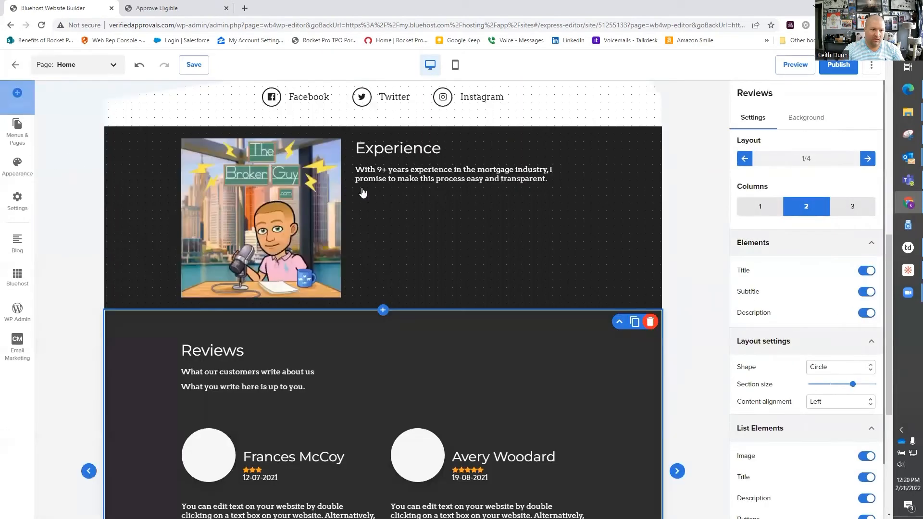
scroll(362, 192, "down", 3)
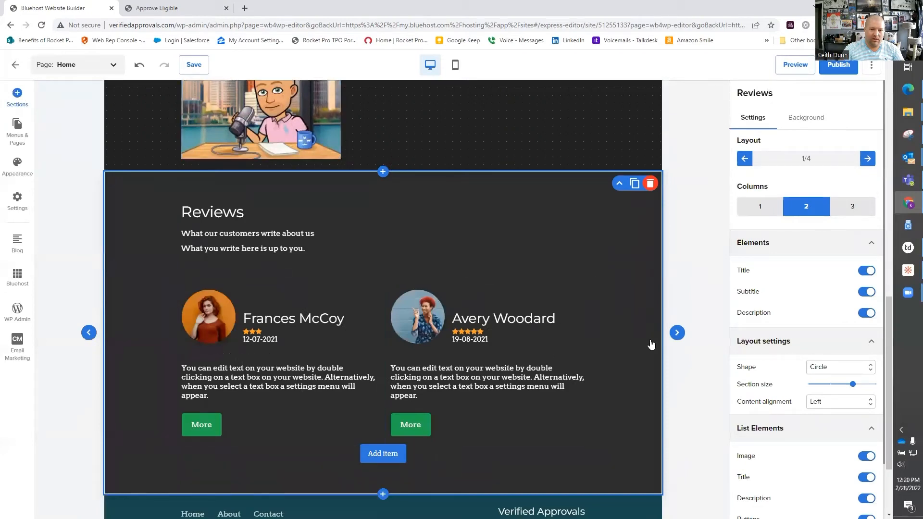
left_click(677, 333)
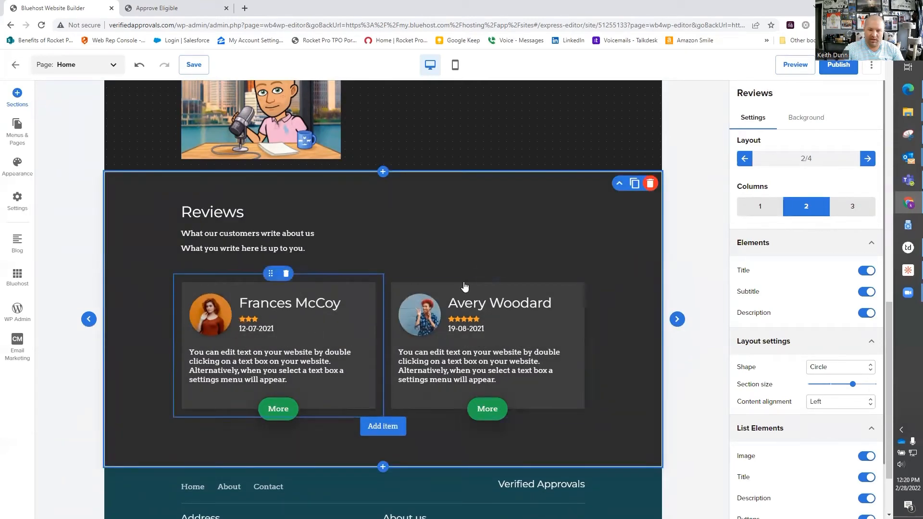
- Copy the first reviewer's name from the Approve Eligible site and replace the name on the first review card with it
left_click(176, 8)
double_click(273, 269)
left_click_drag(273, 269, 221, 268)
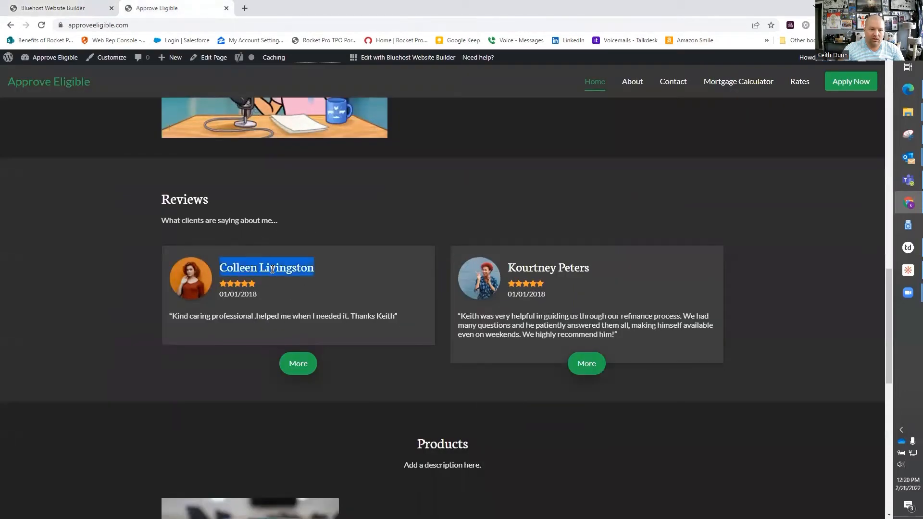
right_click(270, 266)
left_click(285, 275)
left_click(54, 4)
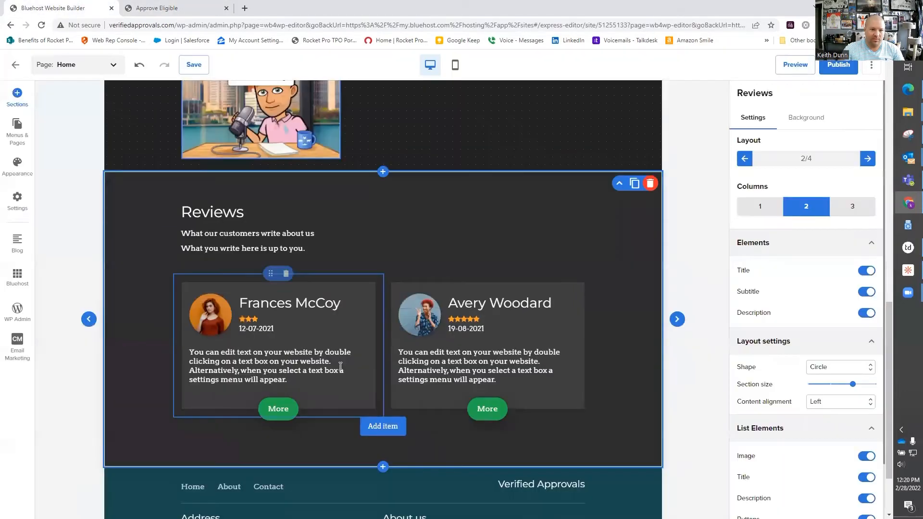
double_click(296, 303)
key("ctrl+v")
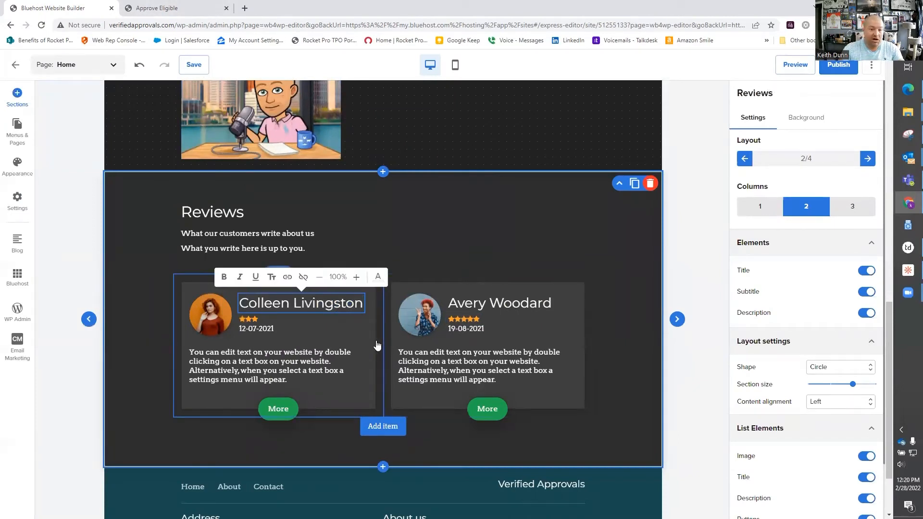
left_click(210, 4)
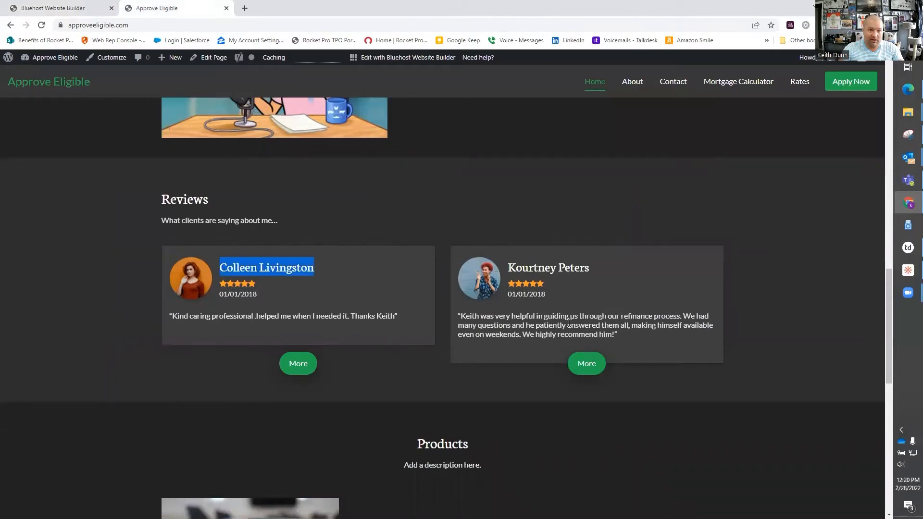
left_click(63, 5)
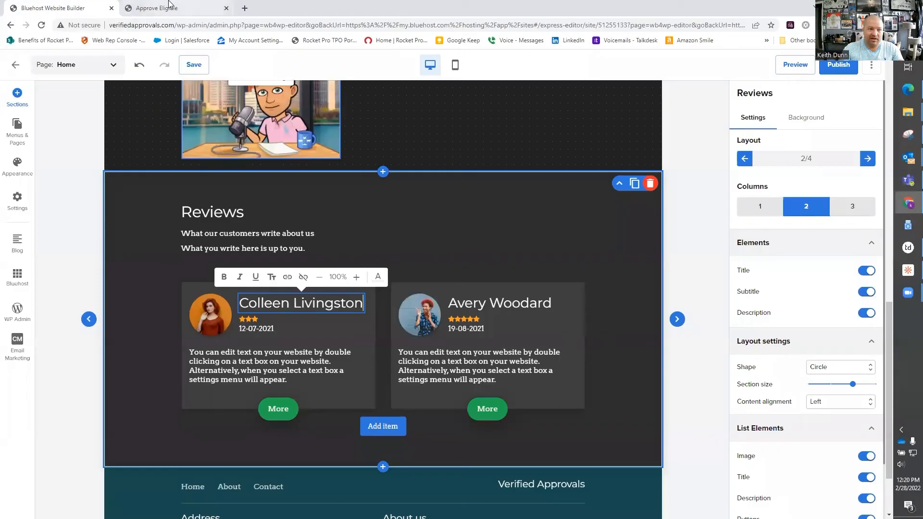
- Set the star rating of the first review card to 5
left_click(284, 362)
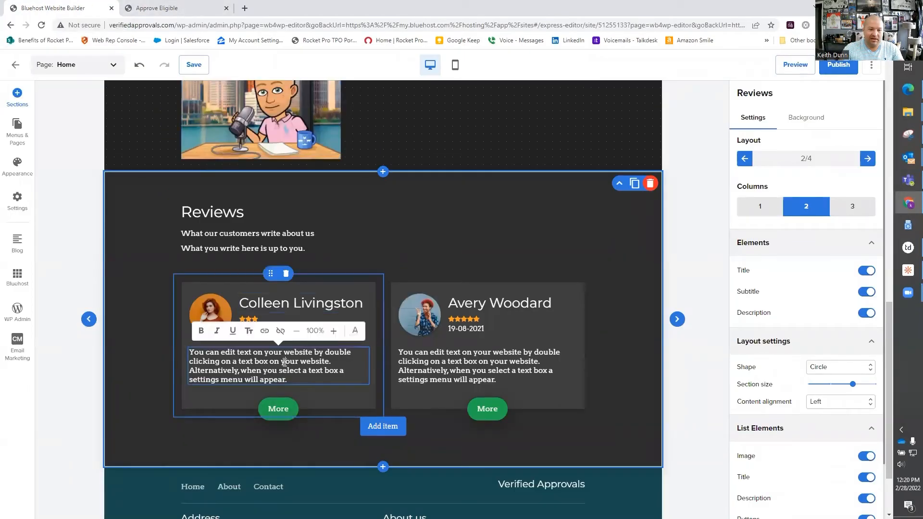
double_click(285, 362)
left_click(257, 322)
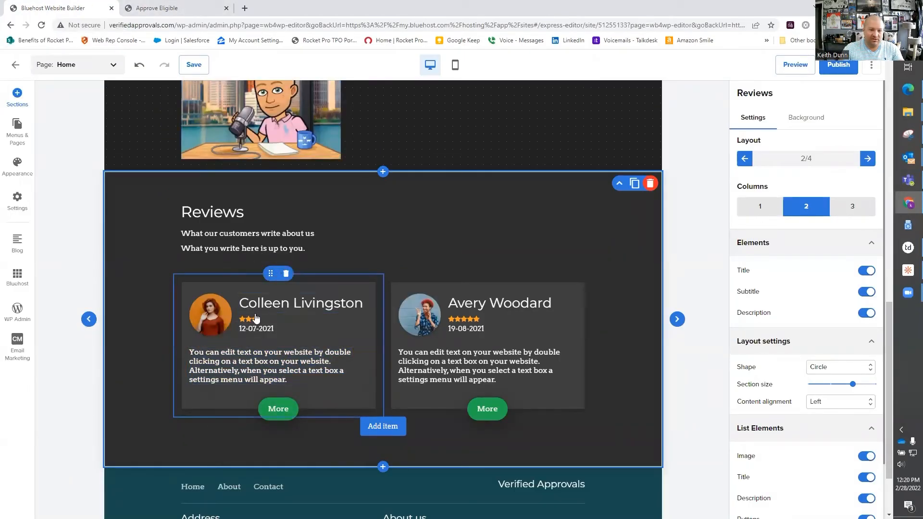
left_click(248, 320)
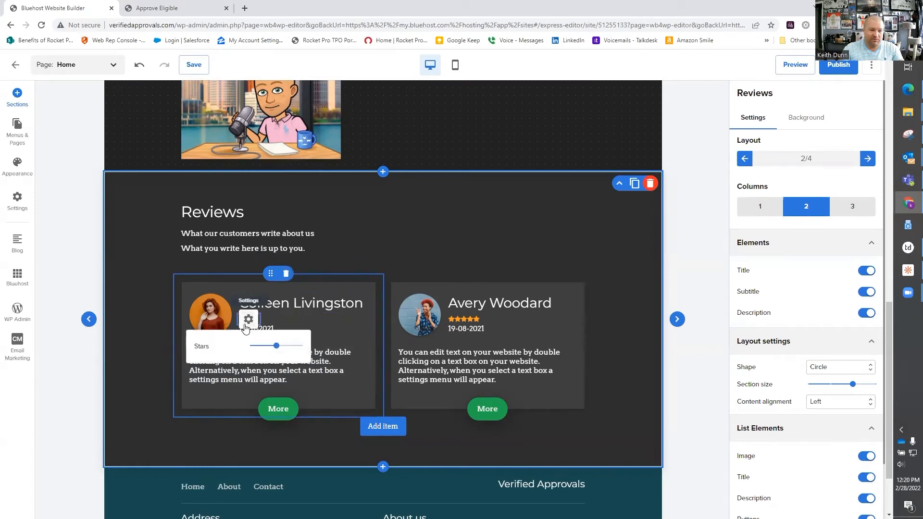
mouse_move(283, 346)
left_click_drag(278, 346, 313, 348)
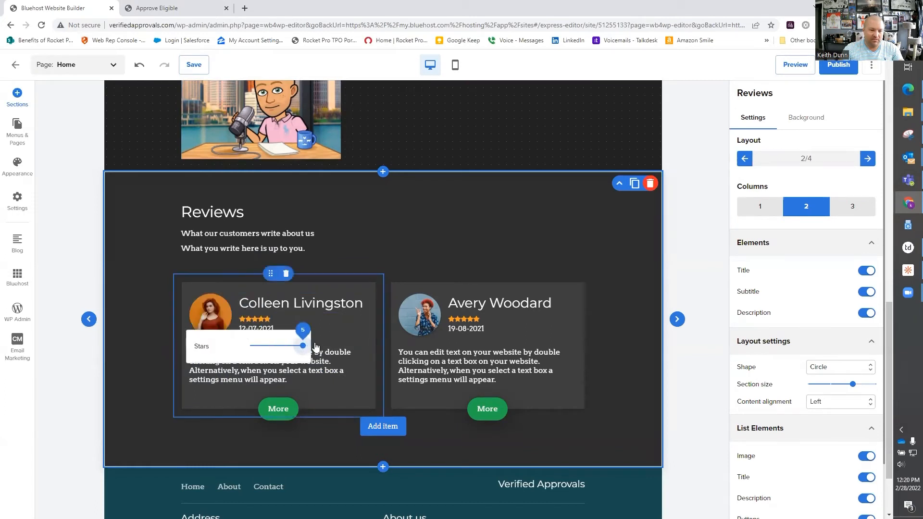
left_click(335, 367)
- Copy the first review's date from the Approve Eligible site and set the first card's date to 01/01/2018
left_click(286, 309)
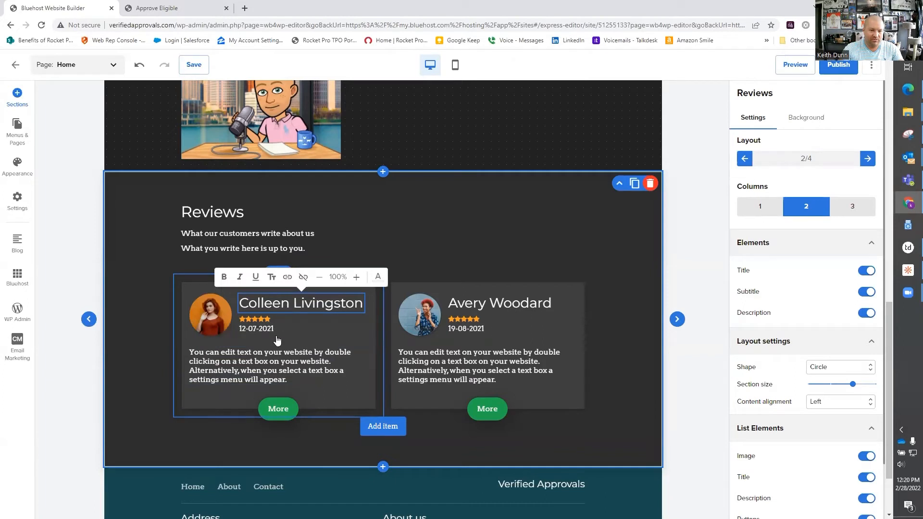
triple_click(261, 327)
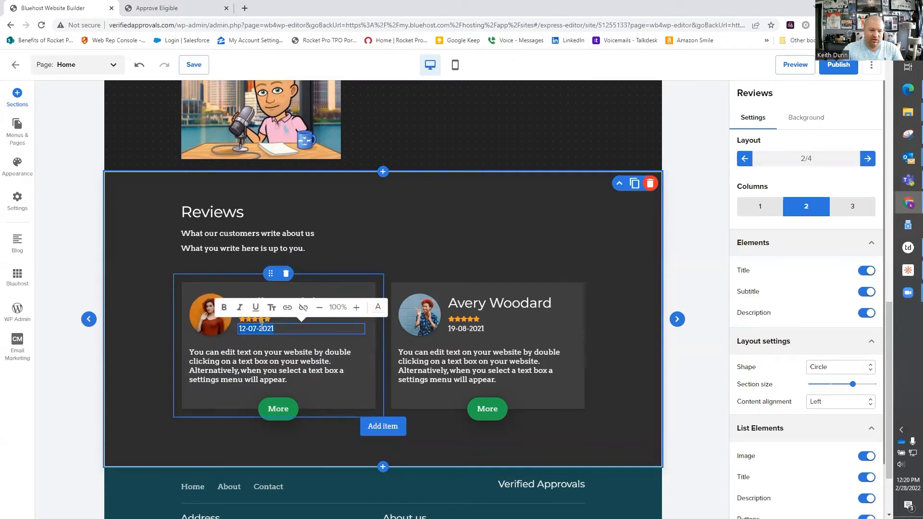
left_click(193, 4)
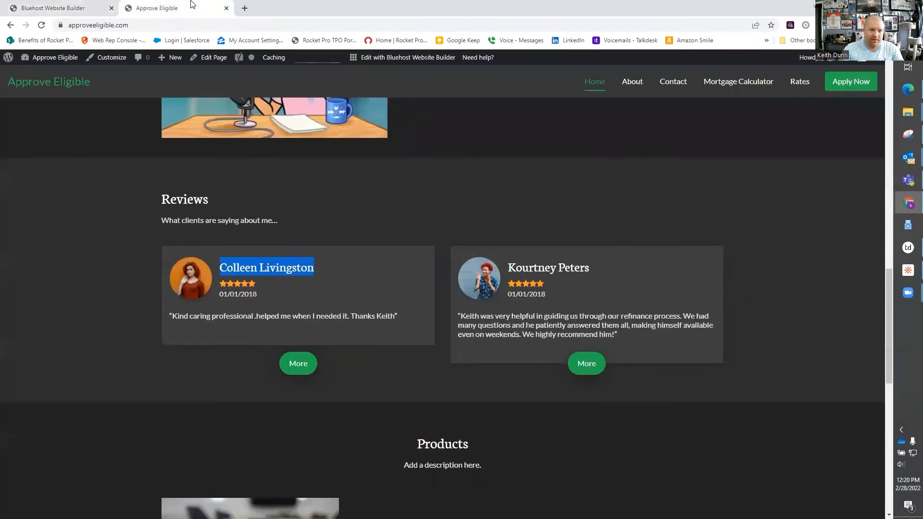
triple_click(242, 291)
right_click(244, 291)
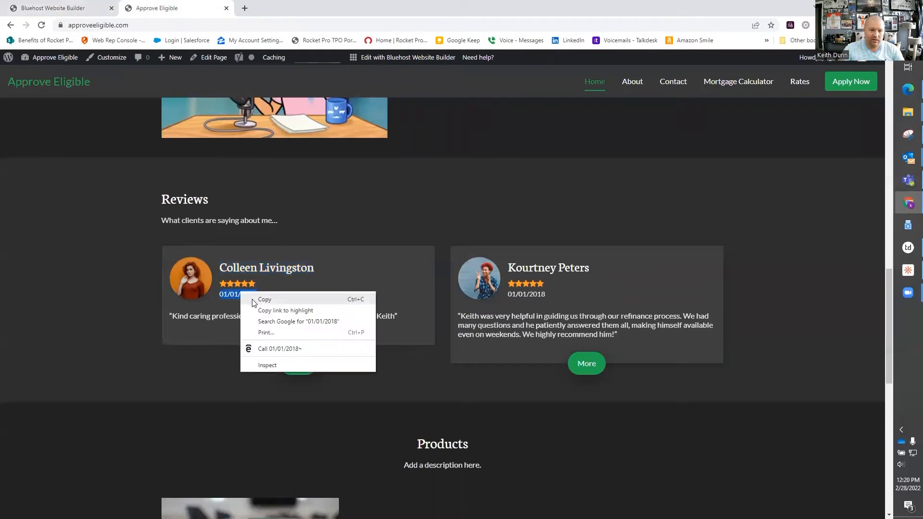
left_click(255, 299)
left_click(48, 8)
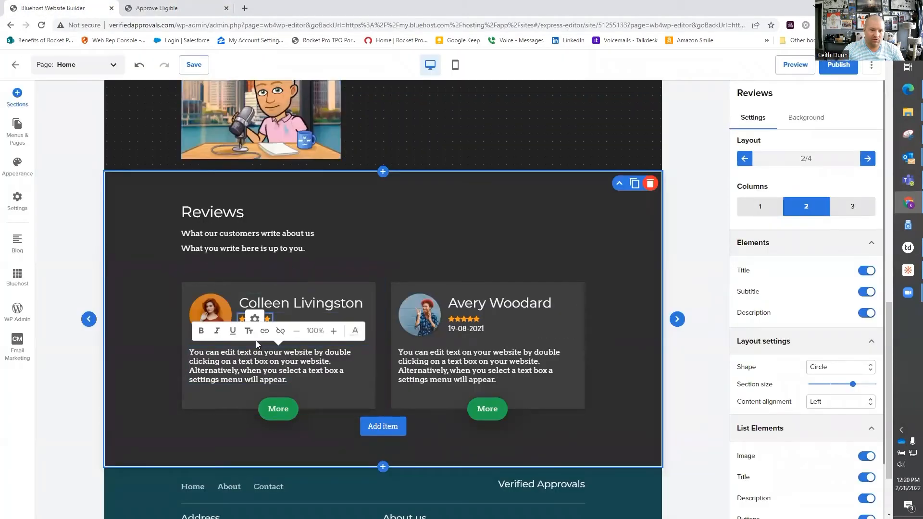
left_click(317, 290)
left_click(268, 325)
left_click(270, 329)
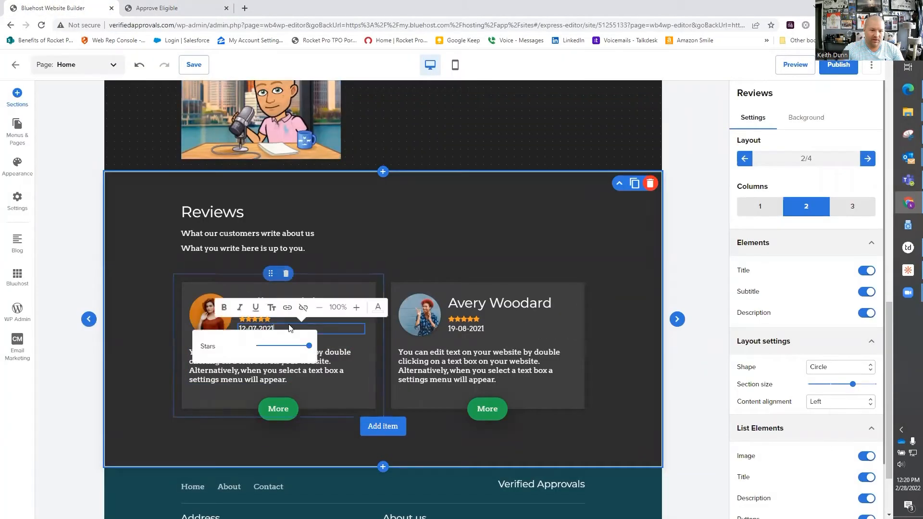
triple_click(270, 329)
key("ctrl+v")
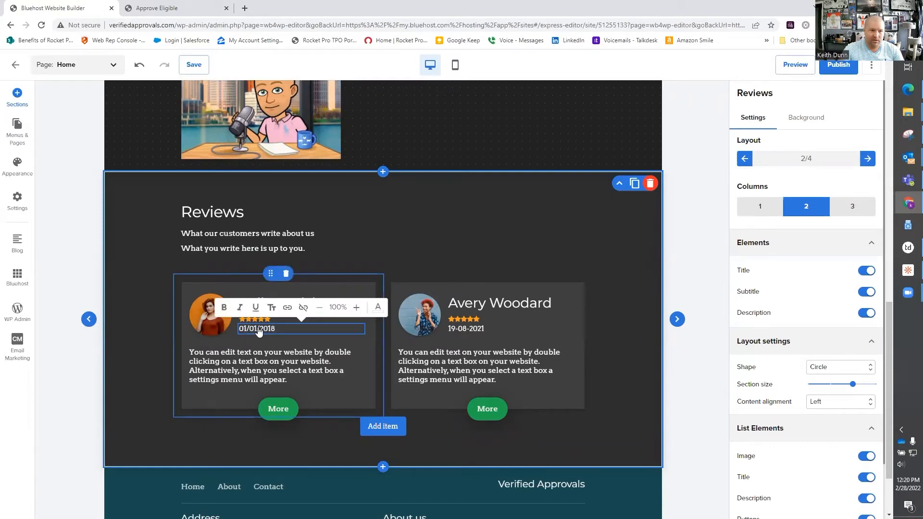
- Replace the first card's placeholder description with the "Kind caring professional" review text copied from the Approve Eligible site
left_click(192, 8)
triple_click(250, 315)
right_click(250, 315)
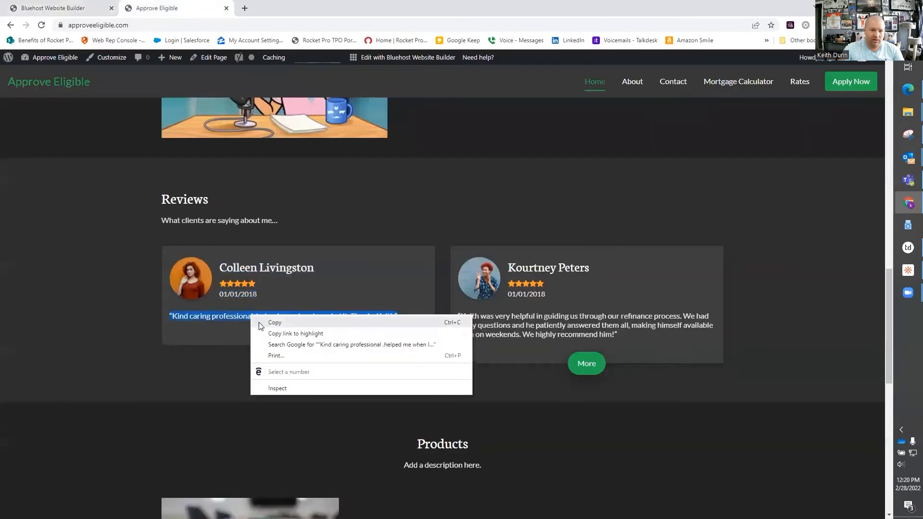
left_click(260, 326)
left_click(53, 8)
left_click(240, 353)
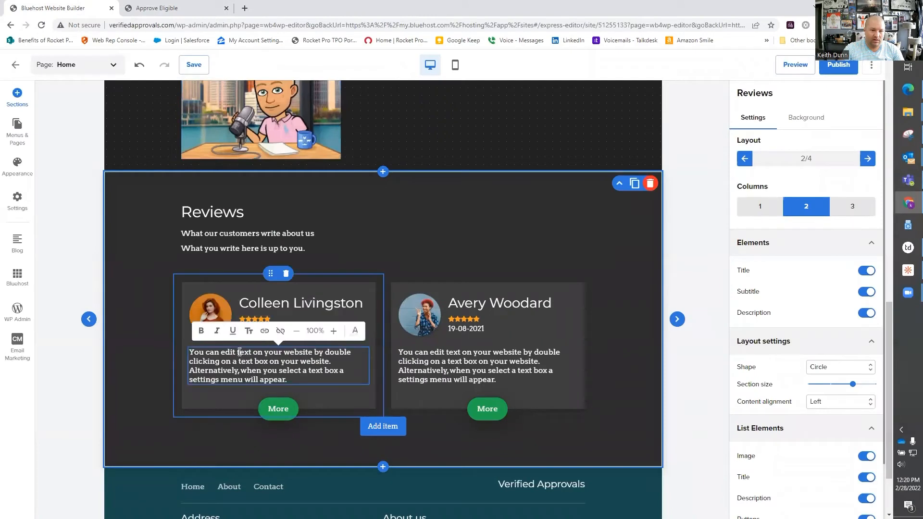
triple_click(237, 356)
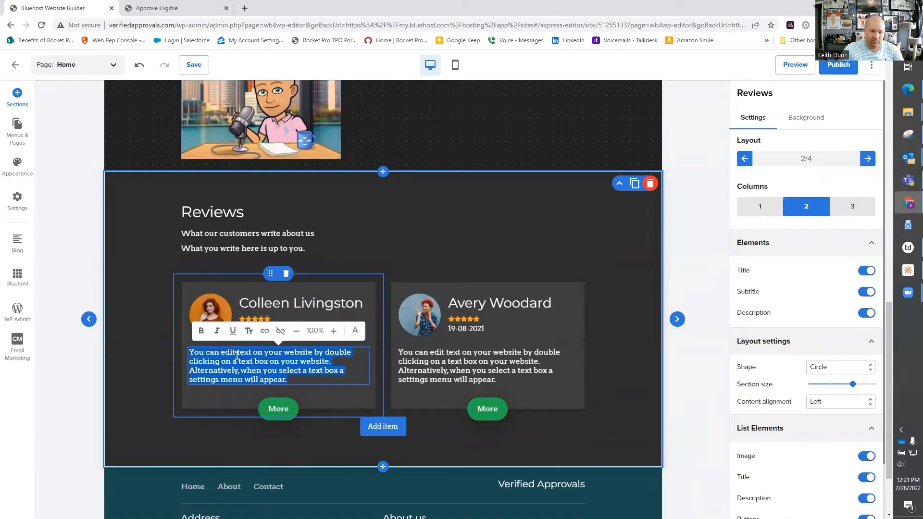
key("ctrl+v")
- Open the More link of the first review on the Approve Eligible site and copy the address of the SocialProof reviews page
key("ctrl+Tab")
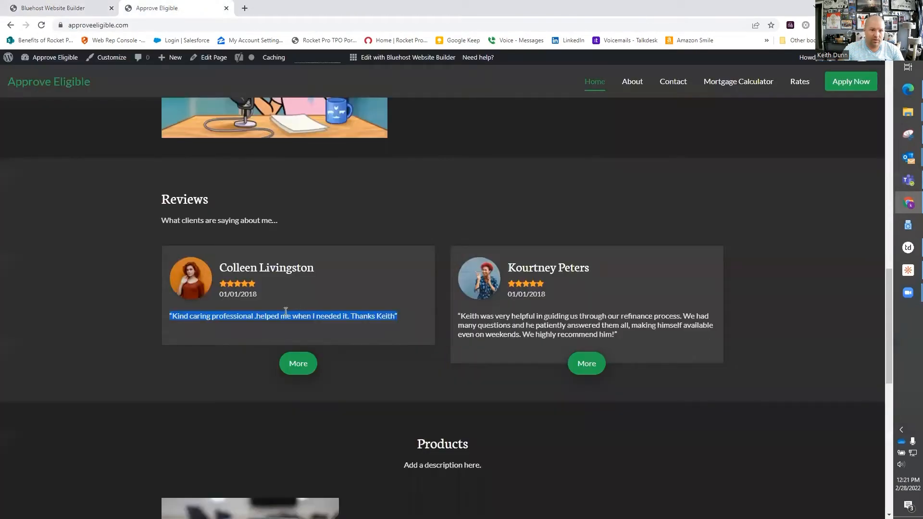
left_click(308, 303)
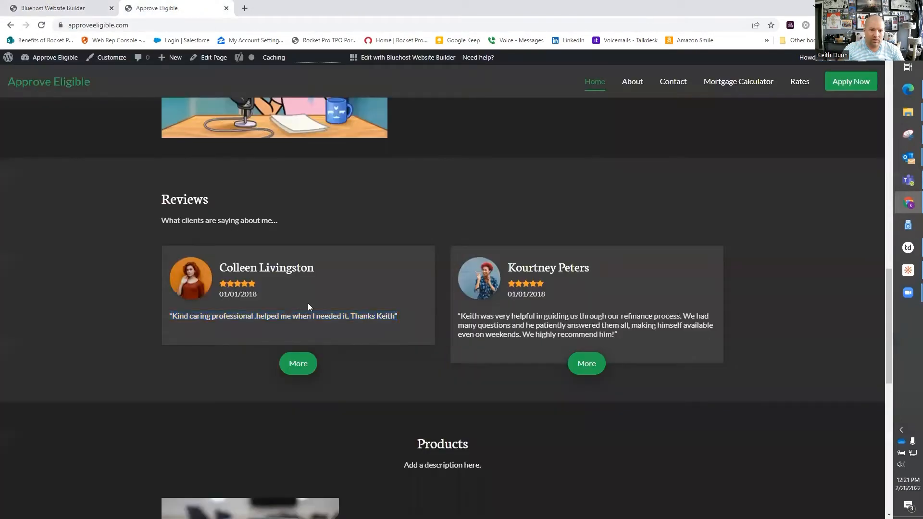
left_click(298, 365)
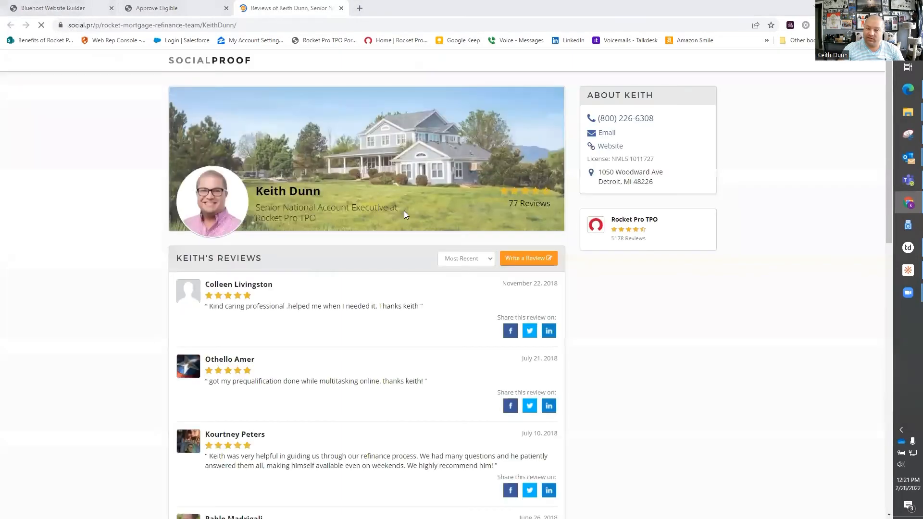
scroll(607, 298, "down", 1)
scroll(608, 300, "down", 1)
scroll(608, 300, "up", 1)
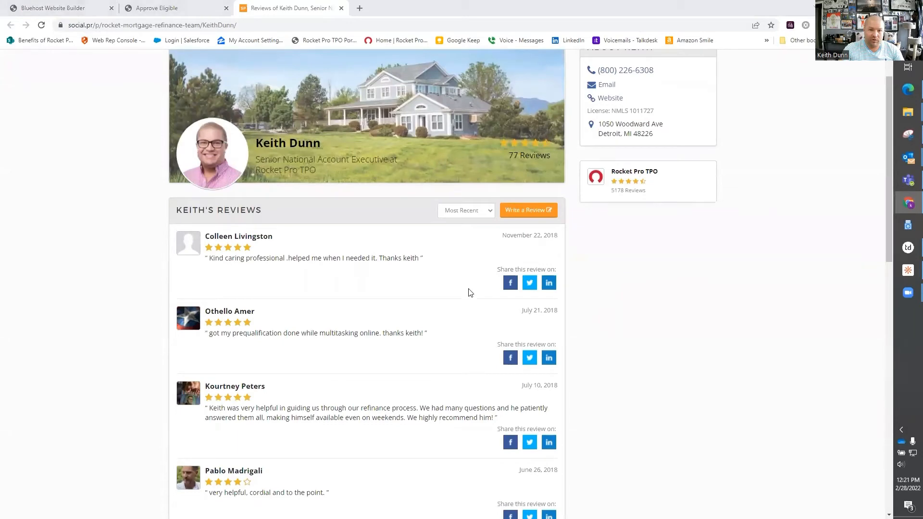
left_click(212, 25)
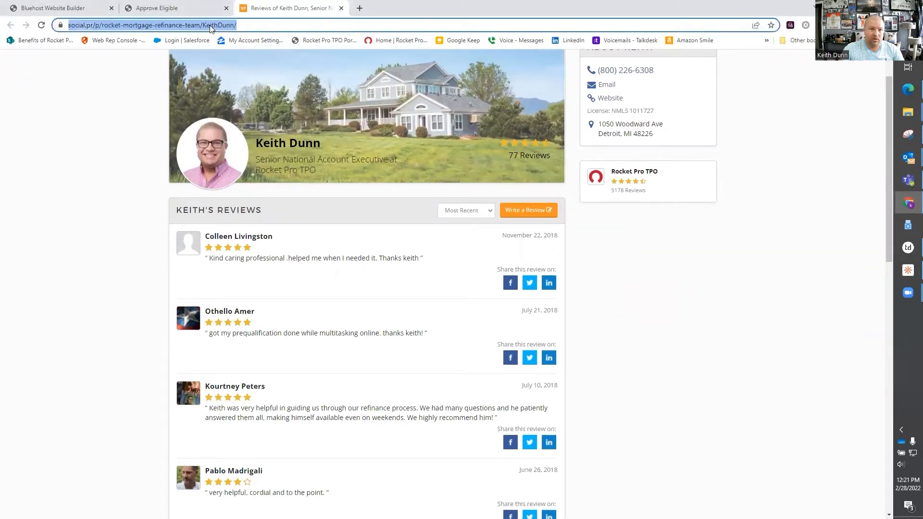
right_click(210, 25)
left_click(240, 95)
- Link the first review card's More button to the copied SocialProof reviews page as a web address
left_click(169, 7)
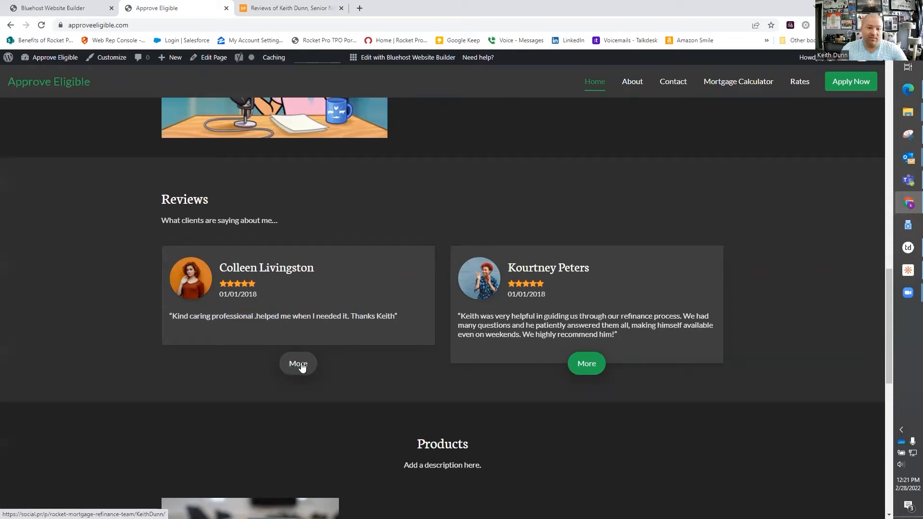
left_click(83, 6)
left_click(283, 408)
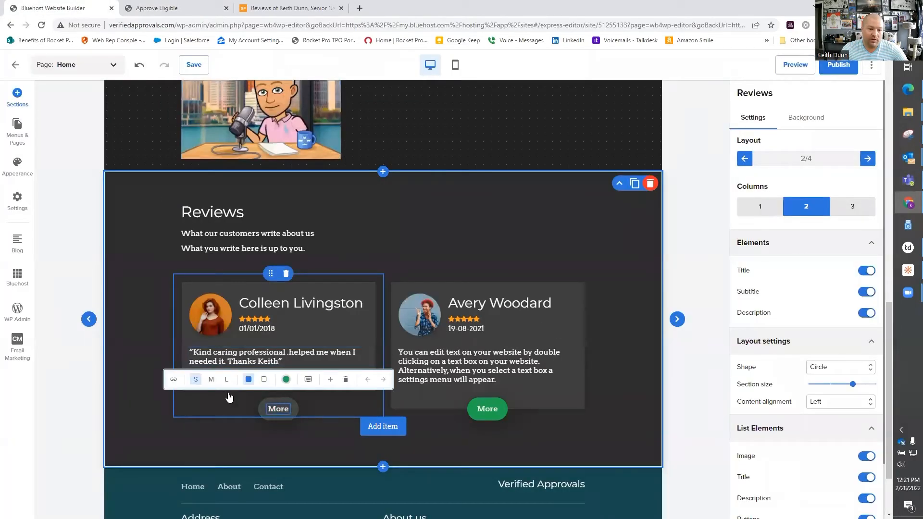
left_click(173, 381)
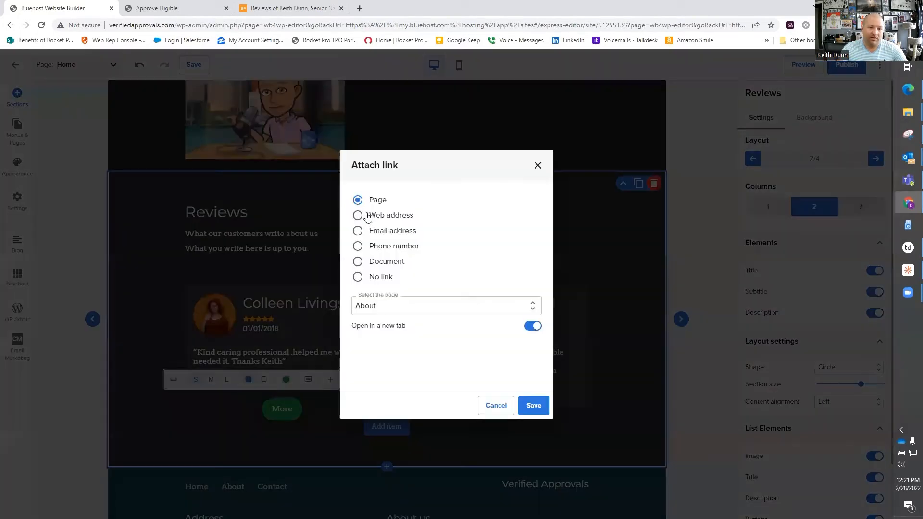
left_click(361, 216)
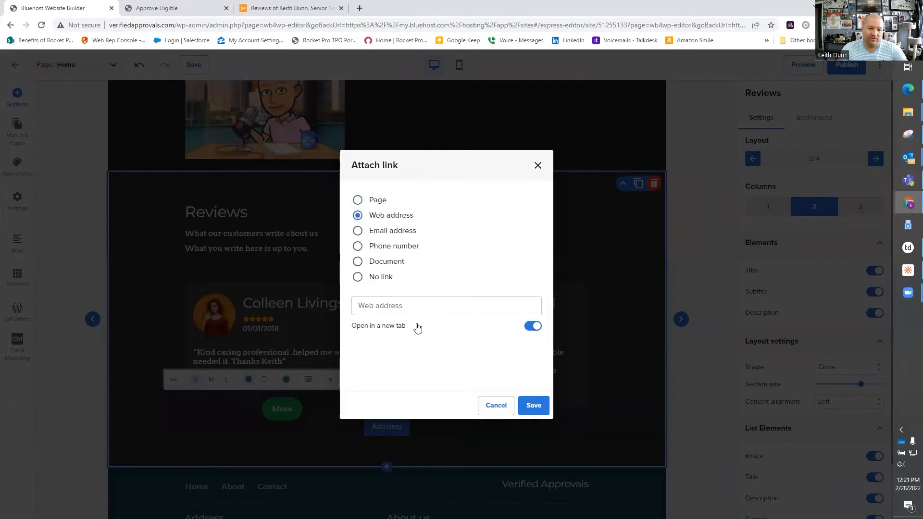
left_click(399, 306)
key("ctrl+v")
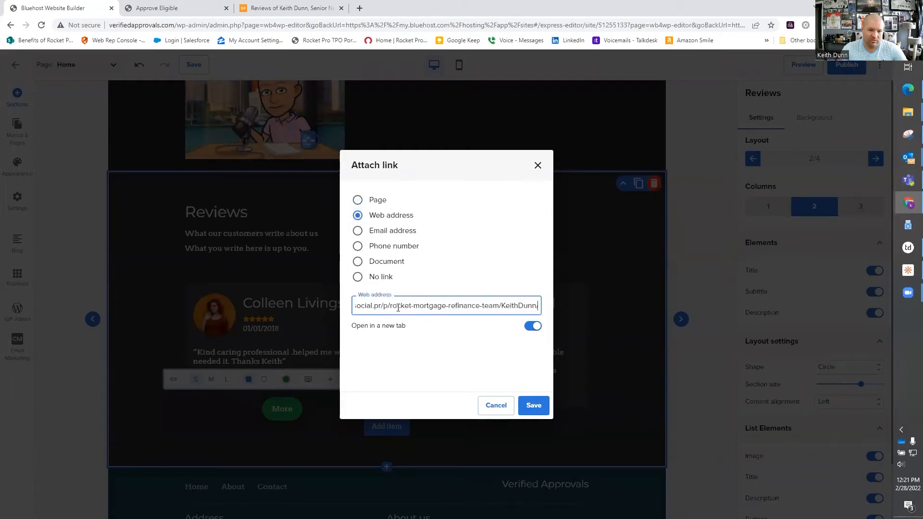
left_click(533, 407)
- Reopen the link settings of the first card's More button to check the web address and new-tab option, then save
left_click(282, 408)
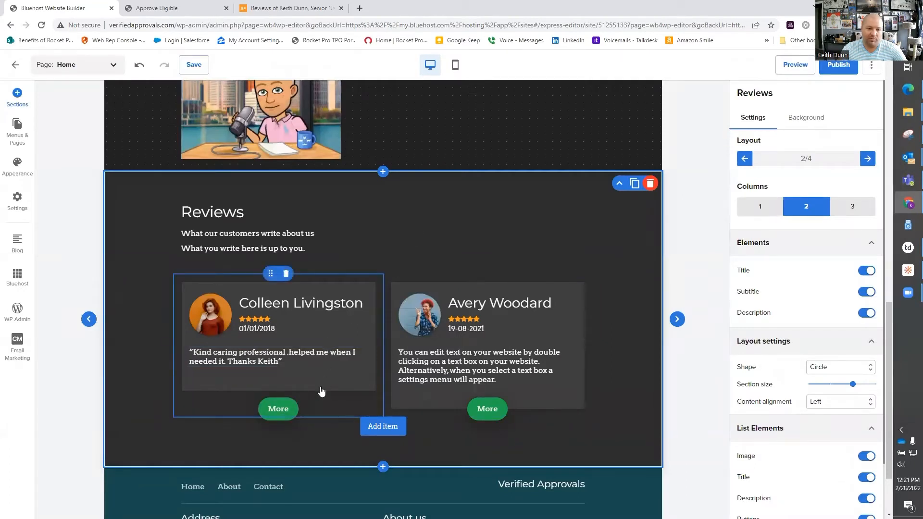
left_click(278, 408)
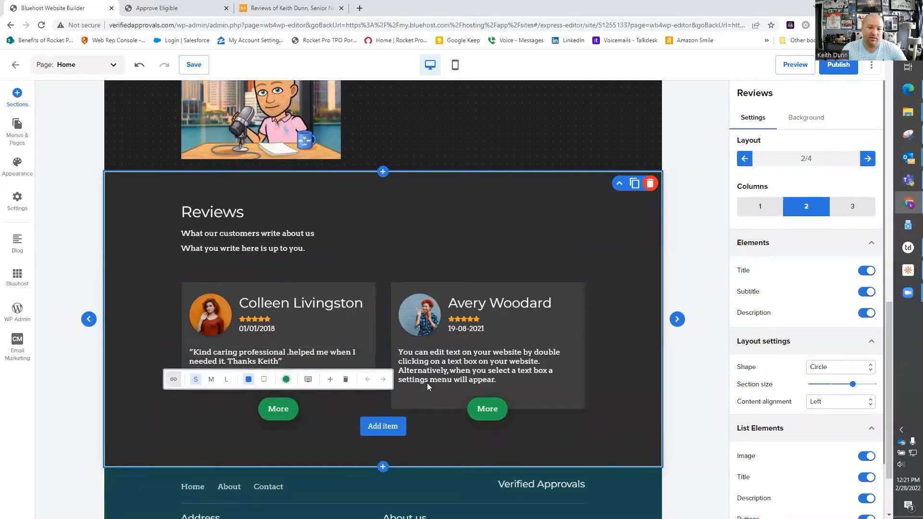
left_click(174, 379)
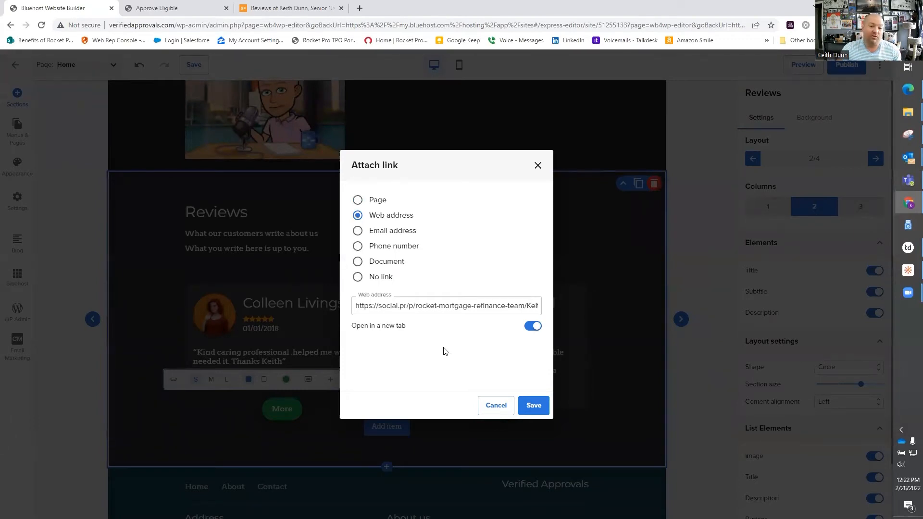
left_click(532, 404)
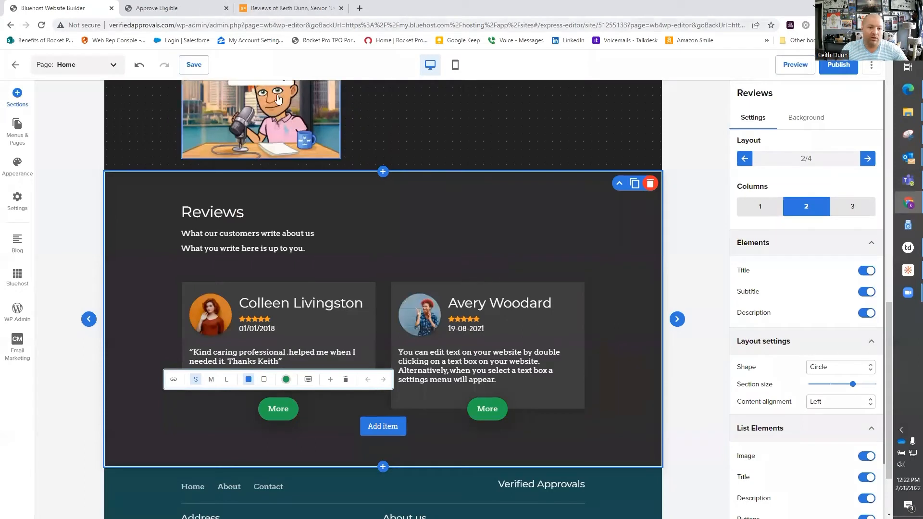
- Replace the second card's placeholder description with the refinance process review text copied from the second review on the Approve Eligible site
left_click(185, 5)
triple_click(550, 323)
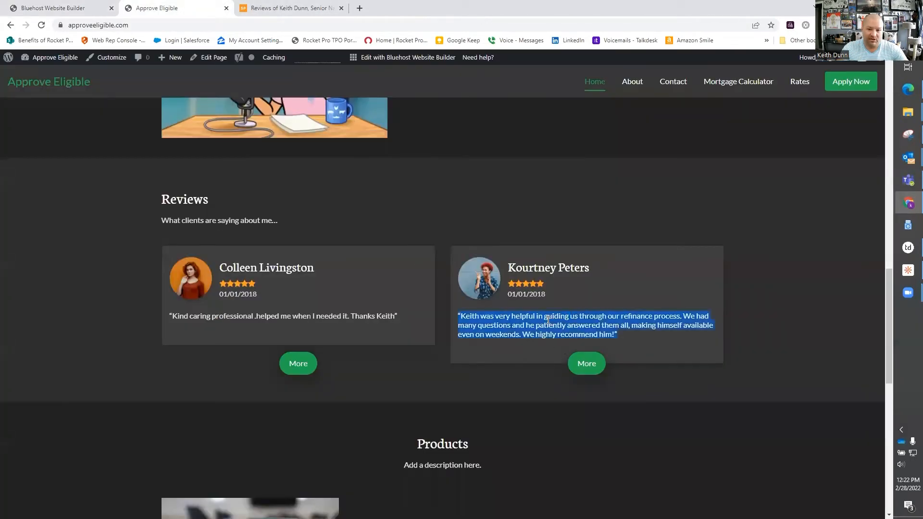
right_click(548, 319)
left_click(562, 324)
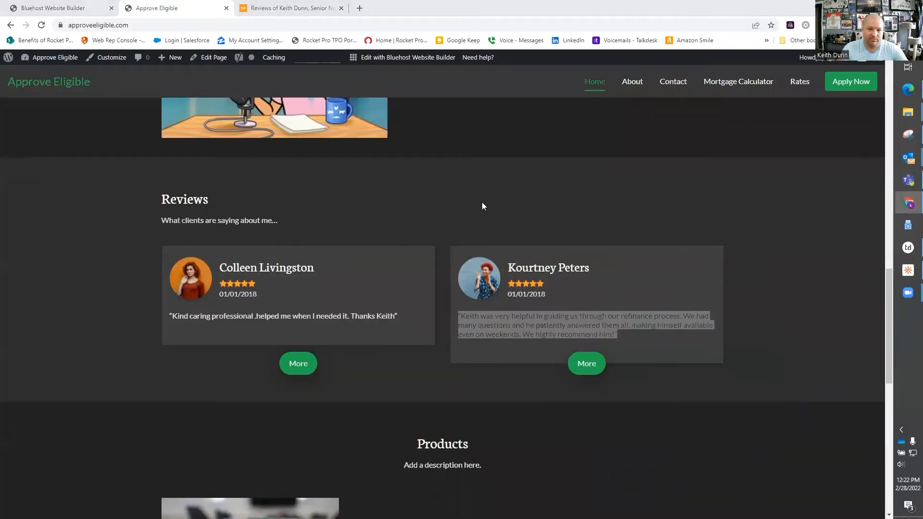
left_click(64, 6)
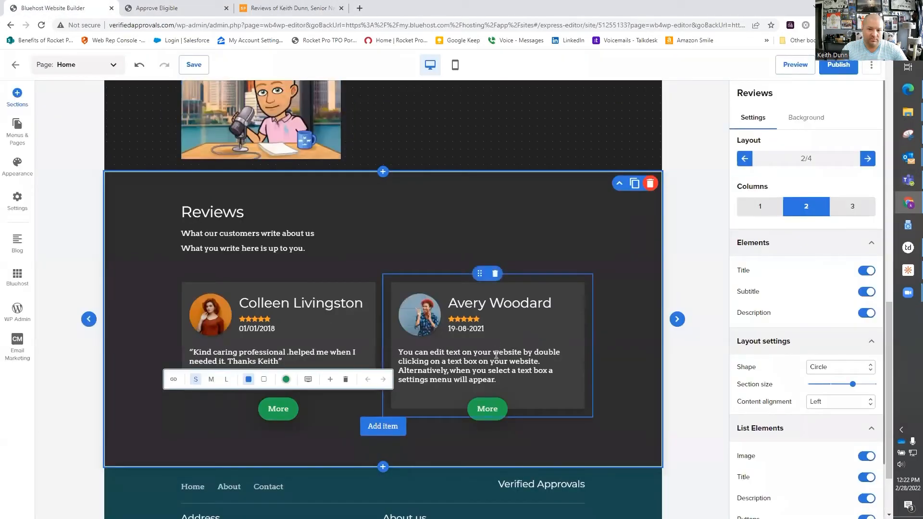
double_click(496, 355)
key("ctrl+v")
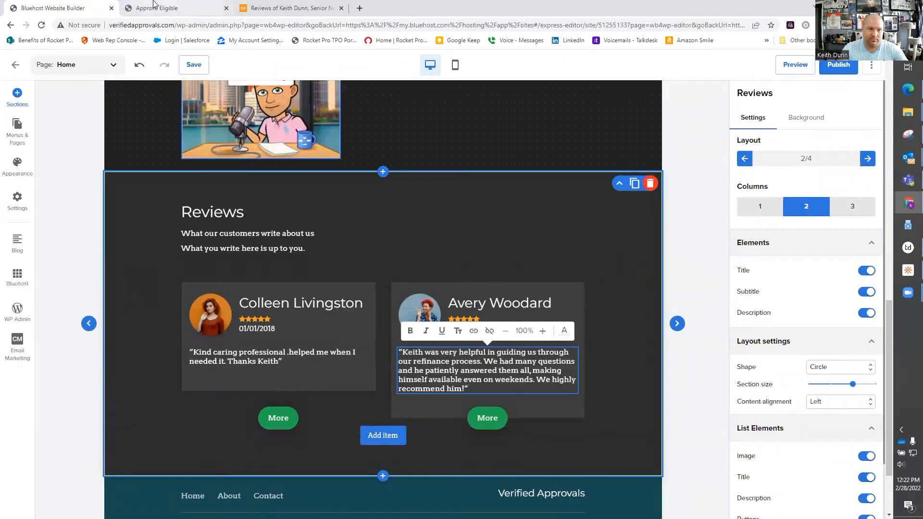
- Replace the second card's placeholder name with the second reviewer's full name copied from the Approve Eligible site
left_click(195, 10)
triple_click(541, 264)
right_click(540, 264)
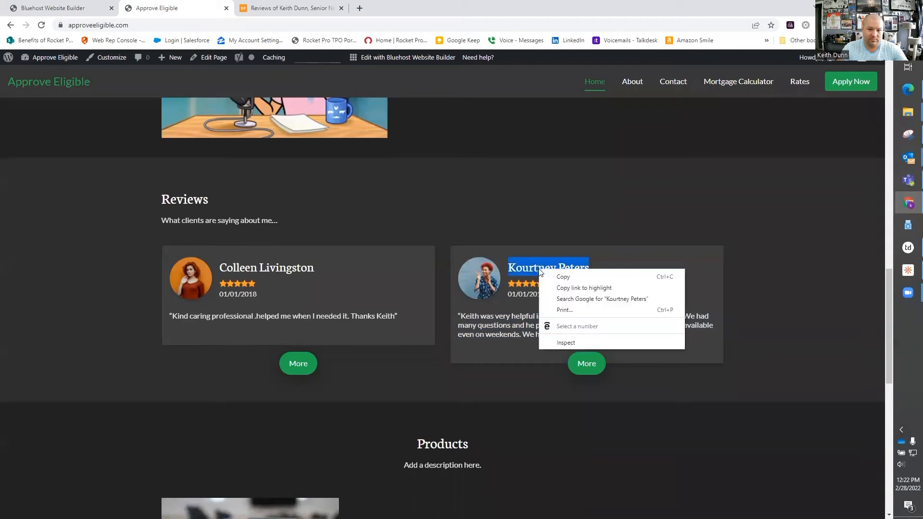
left_click(545, 275)
left_click(72, 8)
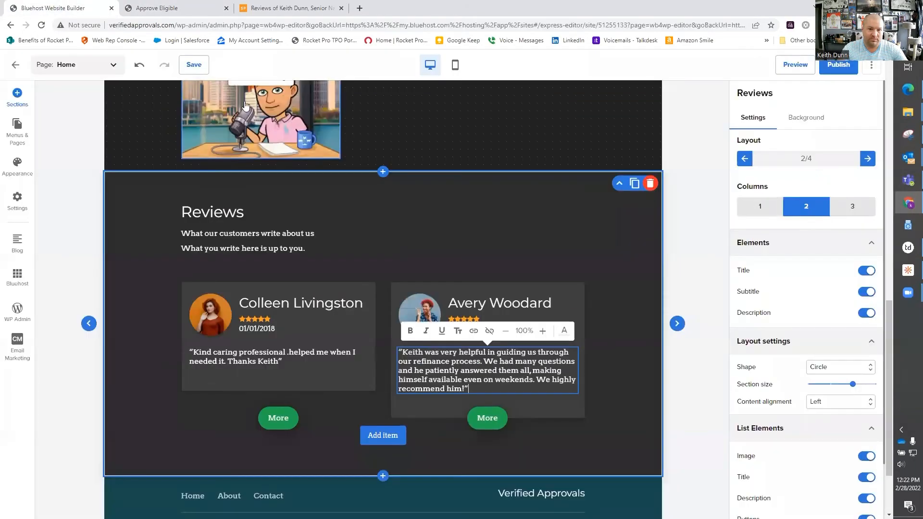
triple_click(489, 308)
key("ctrl+v")
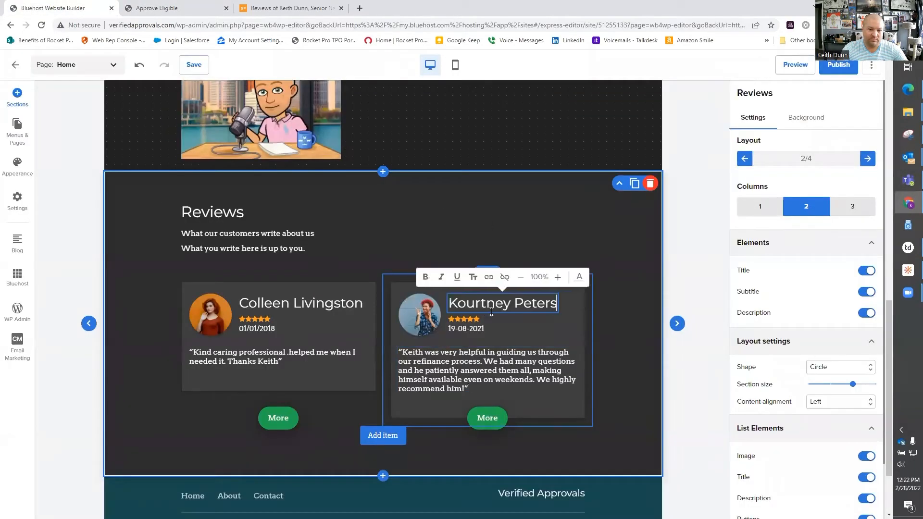
left_click(476, 363)
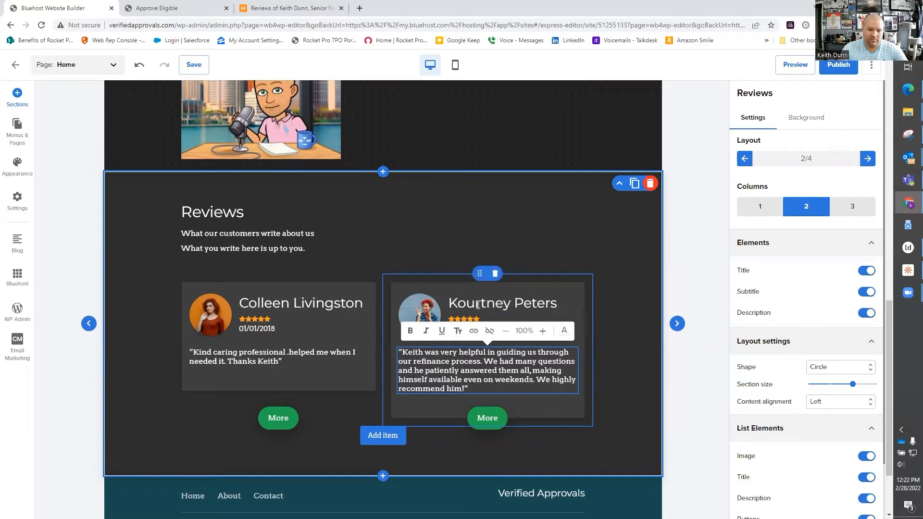
- Link the second review's More button to the web address copied from the open online reviews page
scroll(488, 332, "down", 2)
left_click(487, 330)
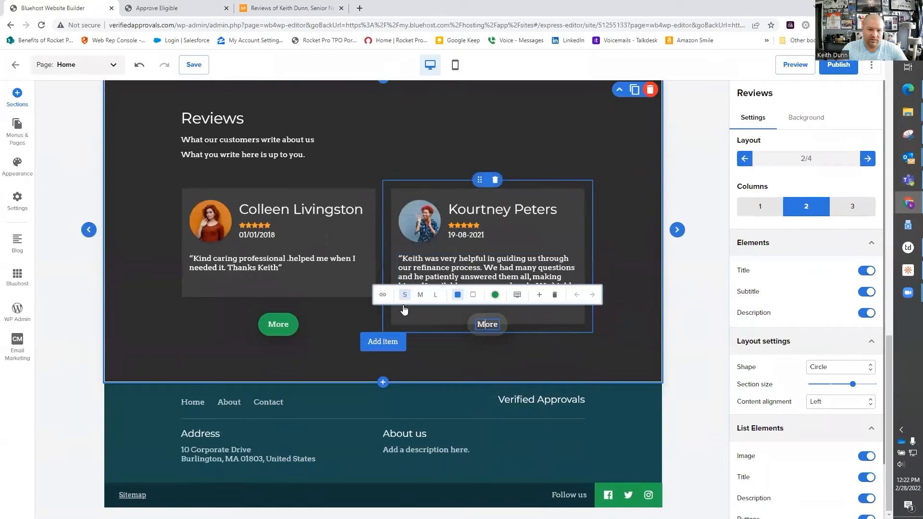
left_click(237, 13)
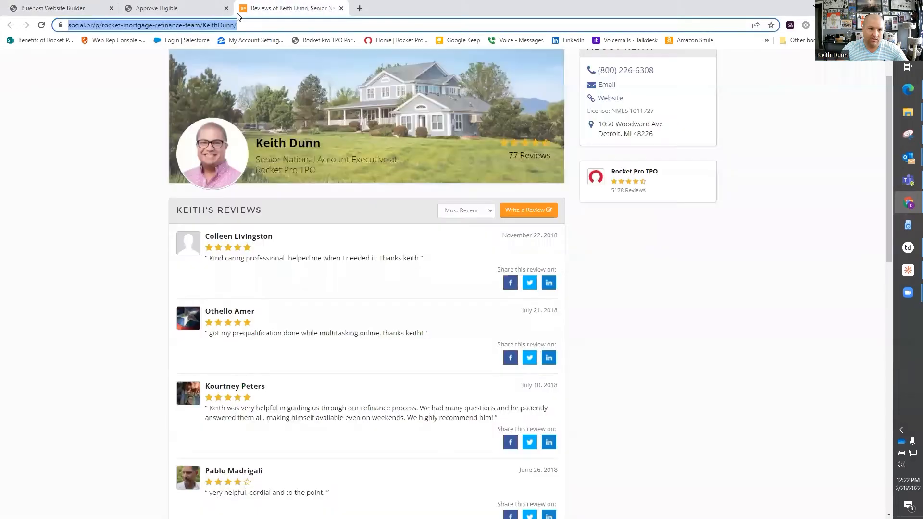
right_click(262, 27)
left_click(287, 99)
key("ctrl+1")
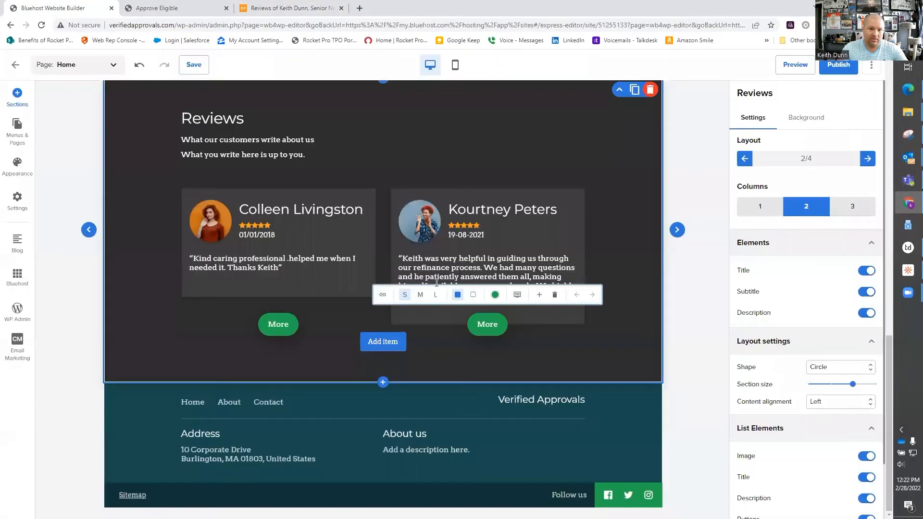
left_click(387, 298)
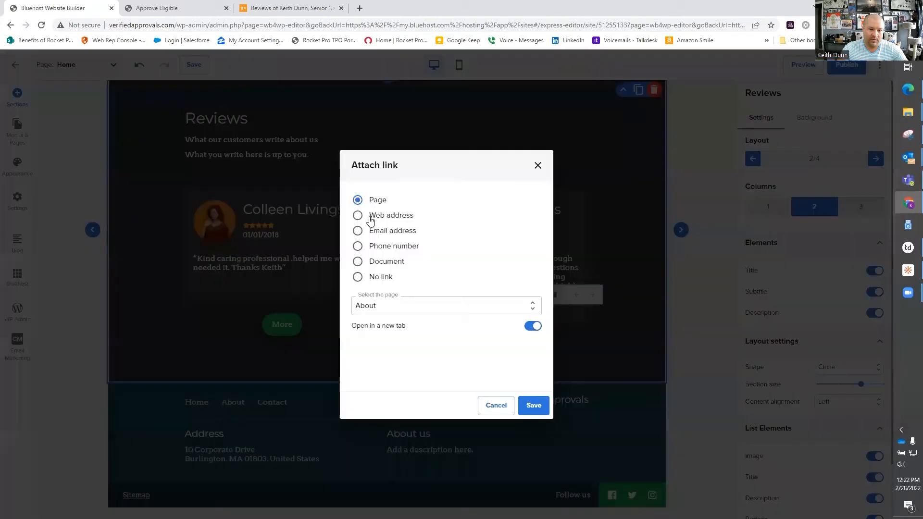
left_click(373, 217)
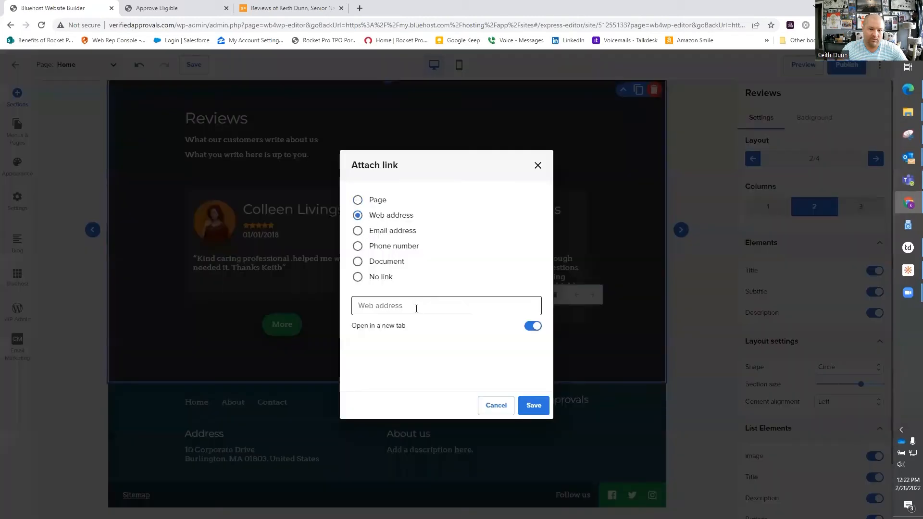
left_click(412, 305)
key("ctrl+v")
left_click(533, 406)
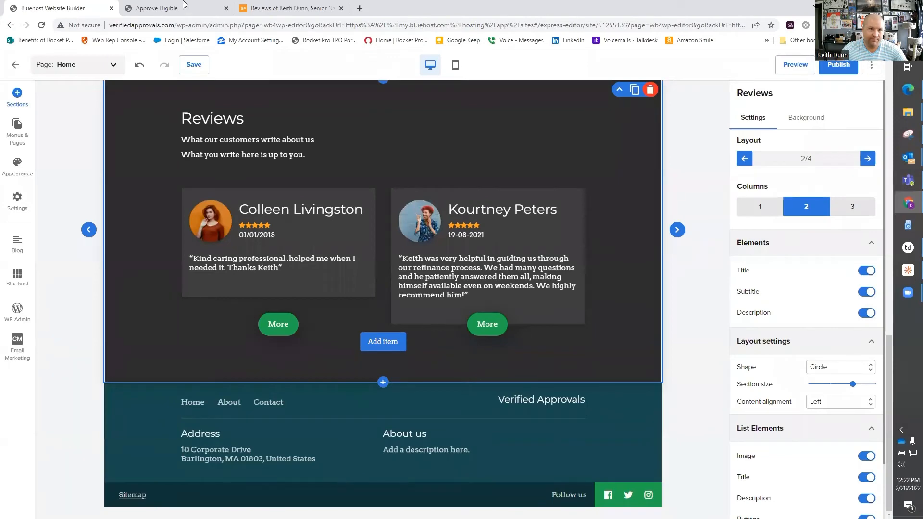
- Check the Products section on the Approve Eligible site and add the alternating image-and-text Products section below Reviews
left_click(159, 5)
scroll(419, 204, "down", 6)
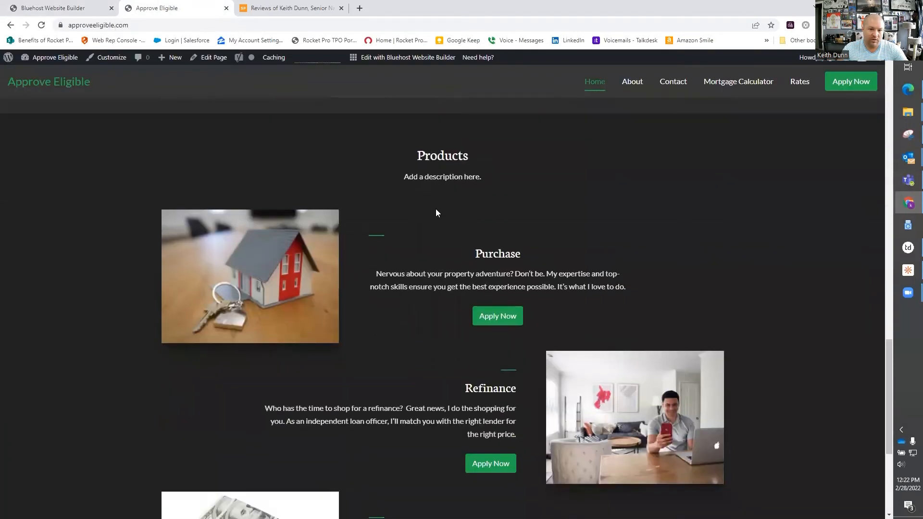
left_click(76, 4)
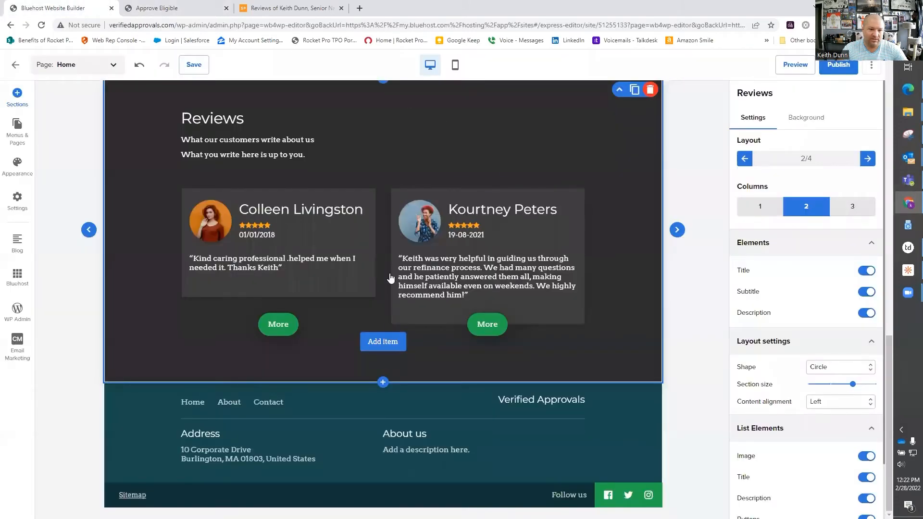
left_click(383, 382)
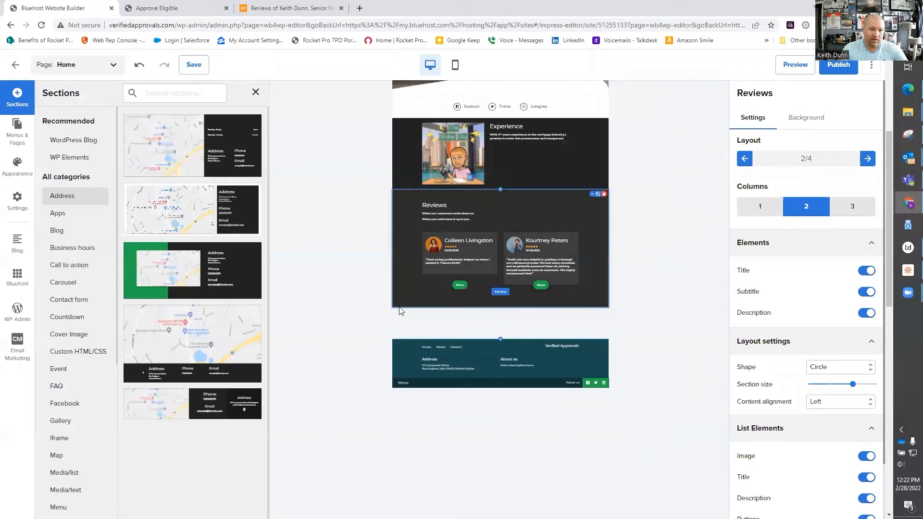
scroll(56, 336, "down", 1)
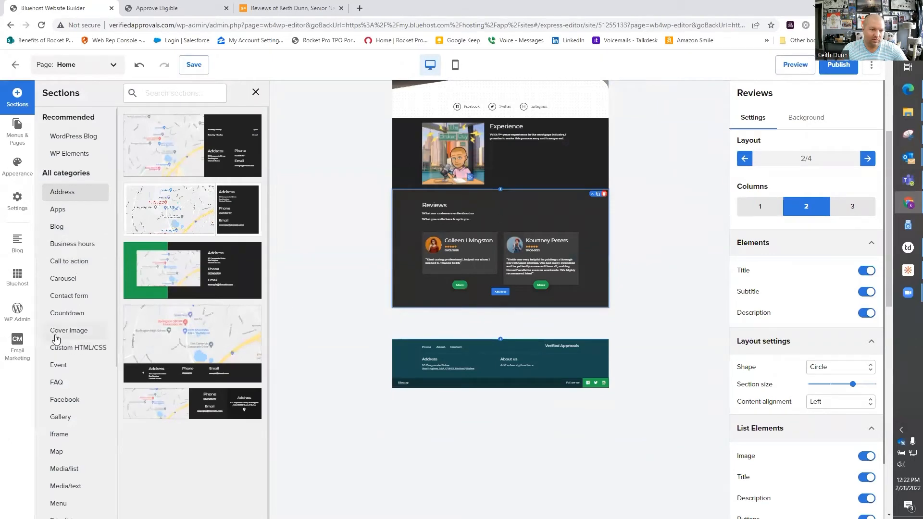
scroll(56, 339, "down", 2)
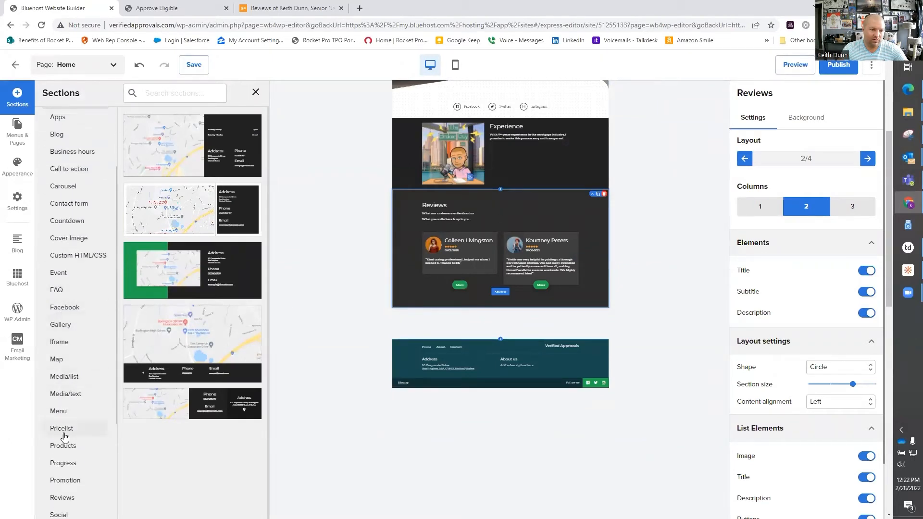
left_click(64, 451)
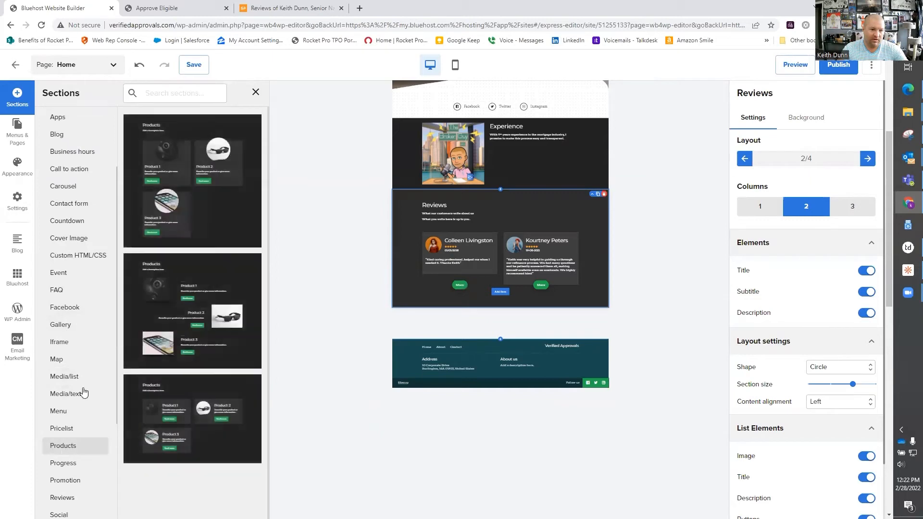
left_click(195, 321)
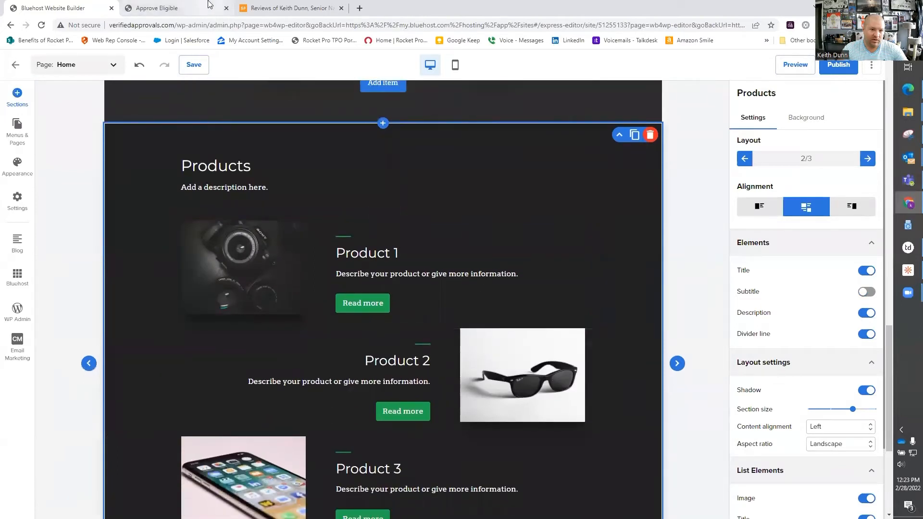
- Replace the Product 1 title with "Purchase", copied from the Approve Eligible site
key("ctrl+Tab")
double_click(504, 252)
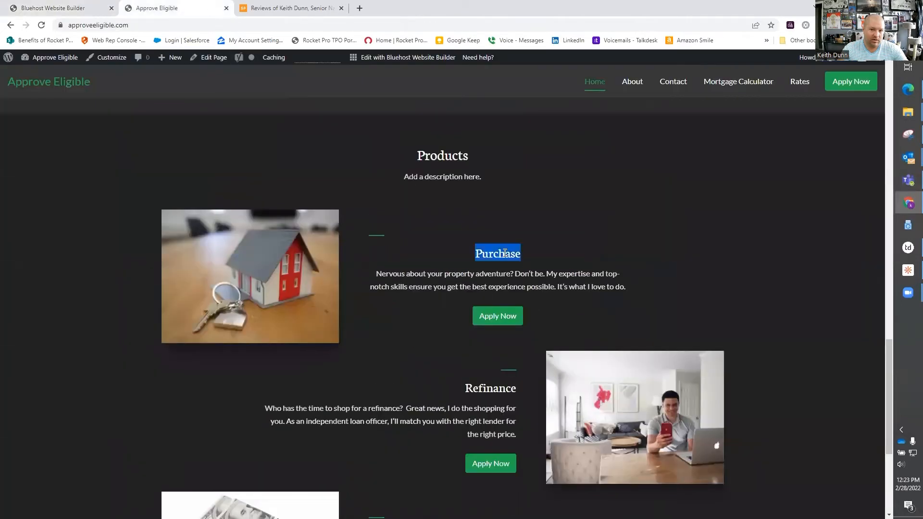
right_click(505, 252)
left_click(519, 260)
left_click(93, 5)
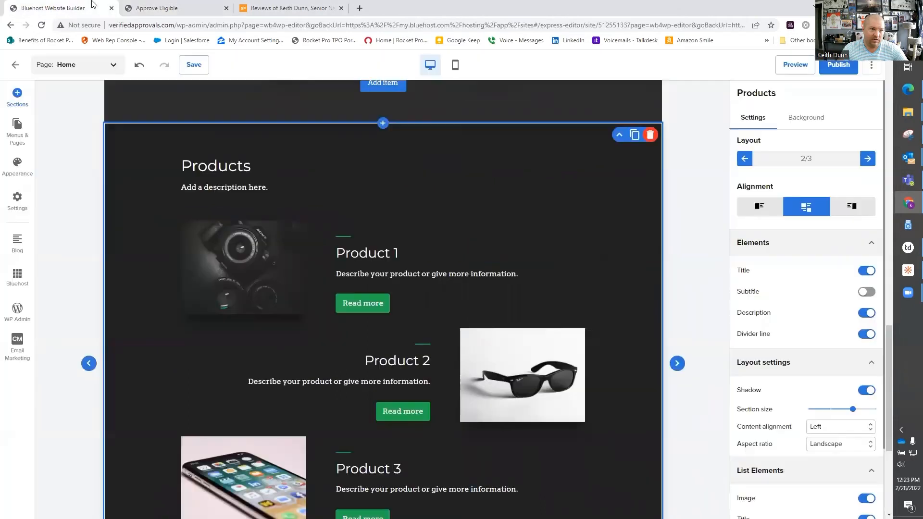
double_click(359, 253)
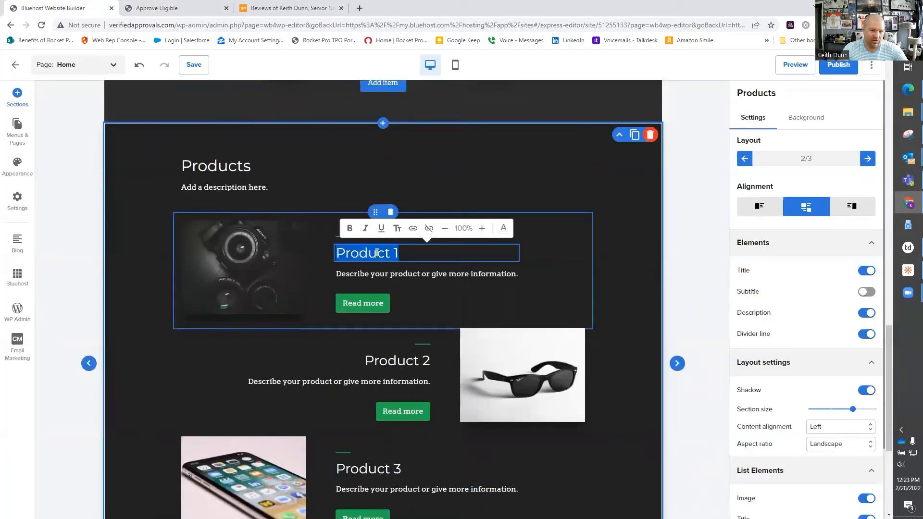
key("ctrl+v")
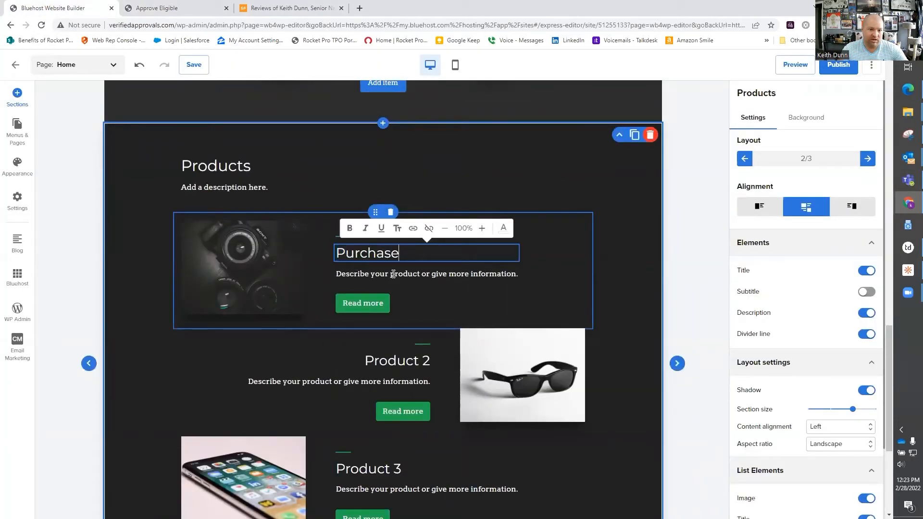
- Replace the first product's description with the Purchase paragraph copied from the Approve Eligible site, starting "Nervous about your property adventure?"
key("ctrl+Tab")
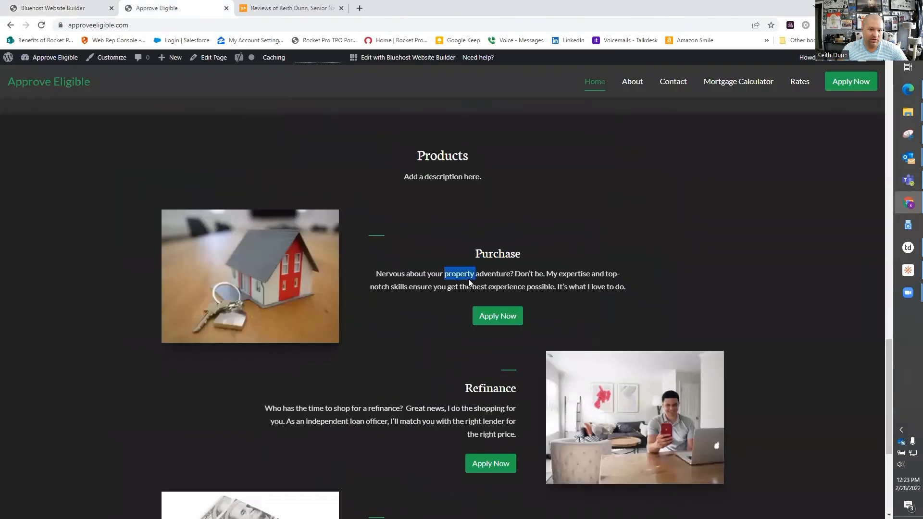
triple_click(468, 278)
right_click(468, 279)
left_click(44, 4)
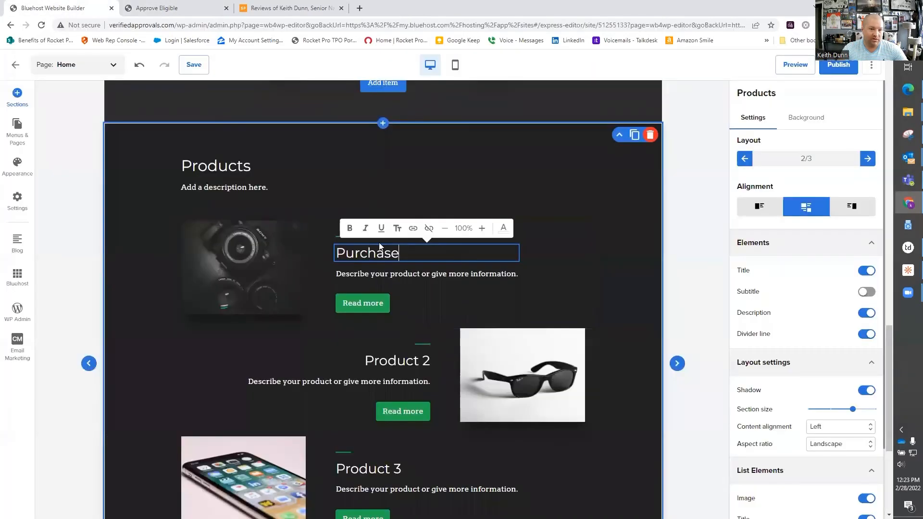
triple_click(386, 275)
key("ctrl+v")
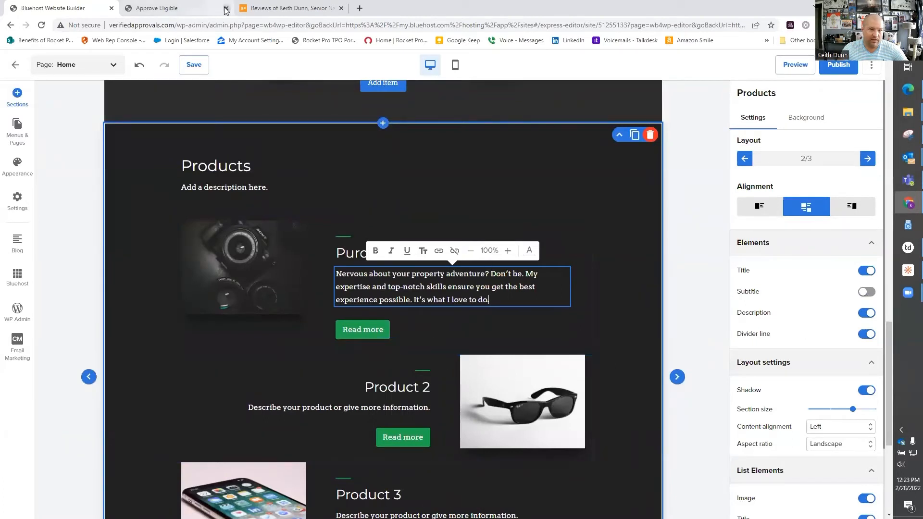
- Check the Purchase button on the Approve Eligible site and relabel the first product's Read more button "Apply Now"
left_click(197, 4)
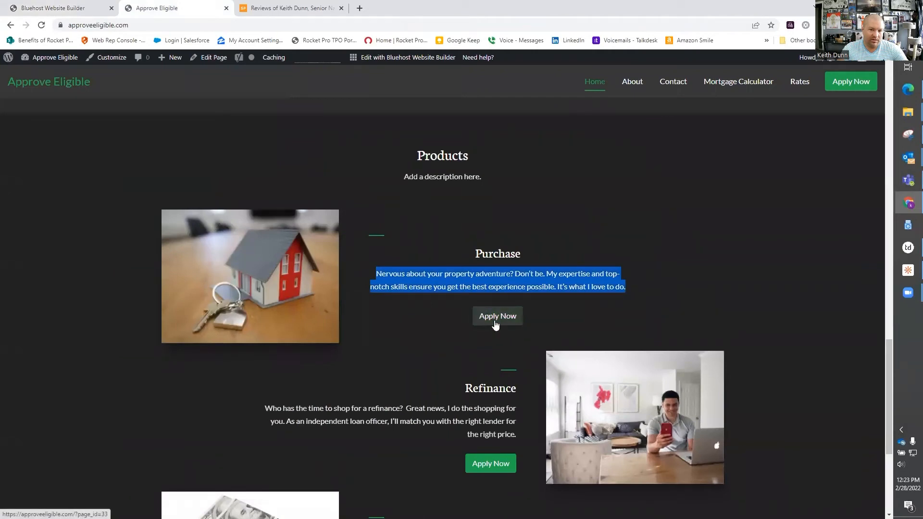
left_click(72, 8)
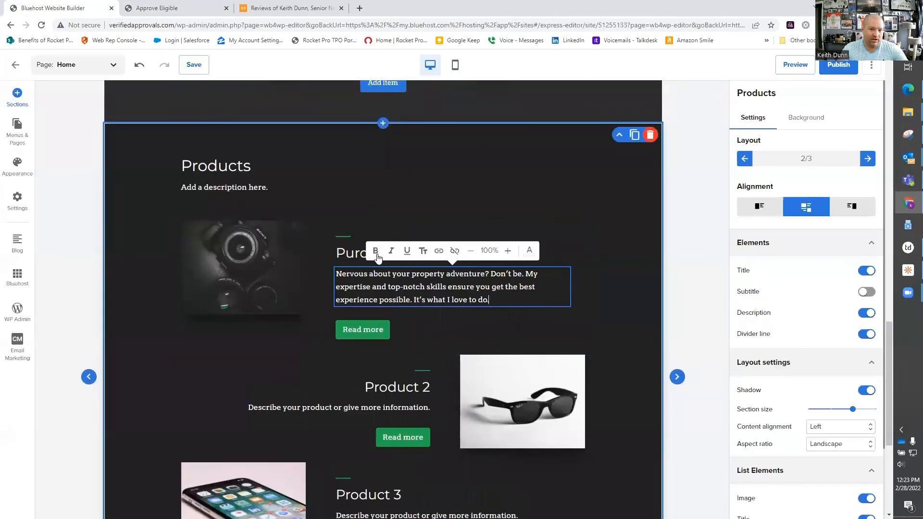
left_click(365, 331)
double_click(361, 327)
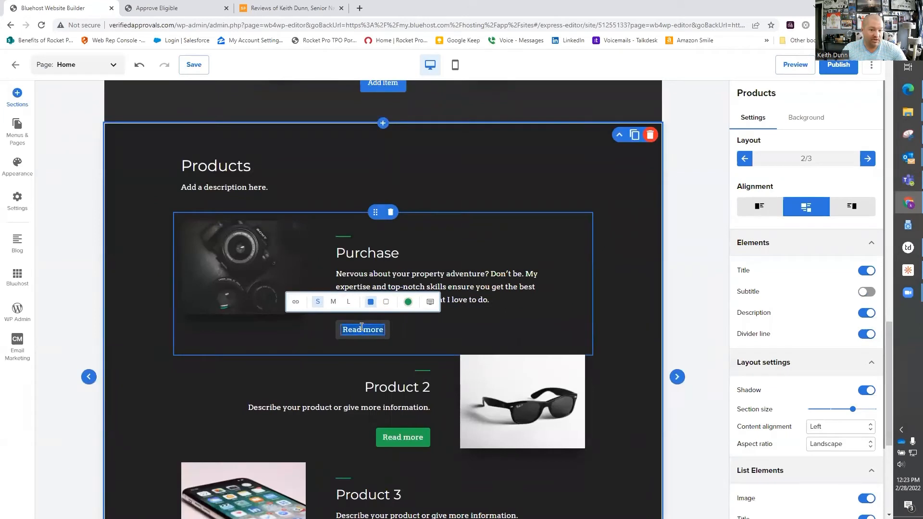
type("p")
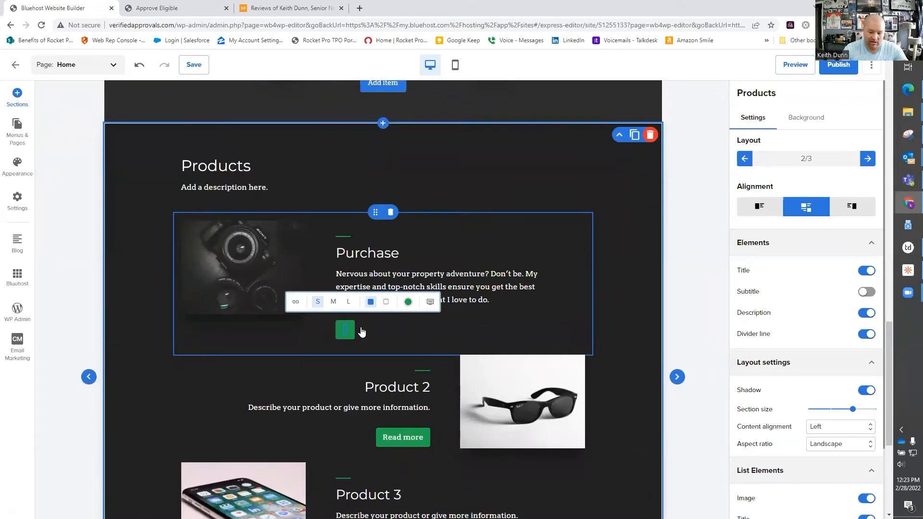
type("pply Now")
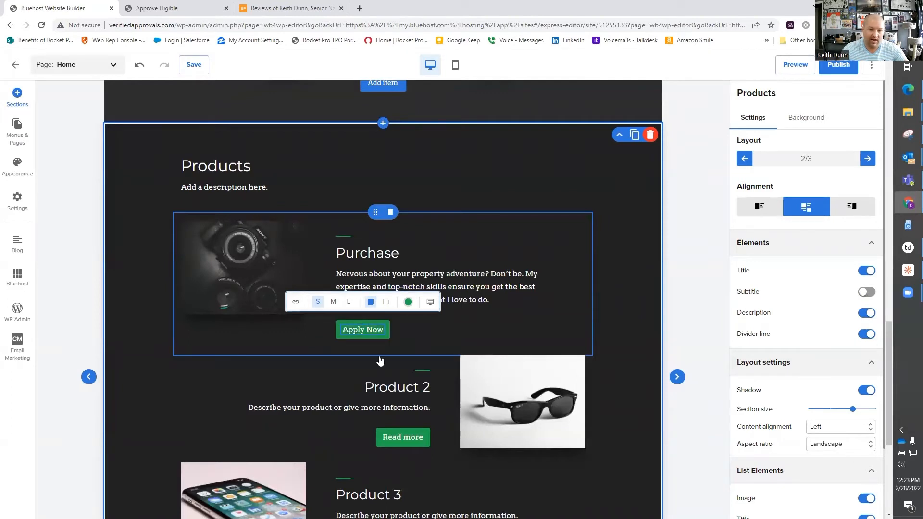
- Replace the Product 2 title with "Refinance", copied from the Approve Eligible site
left_click(394, 387)
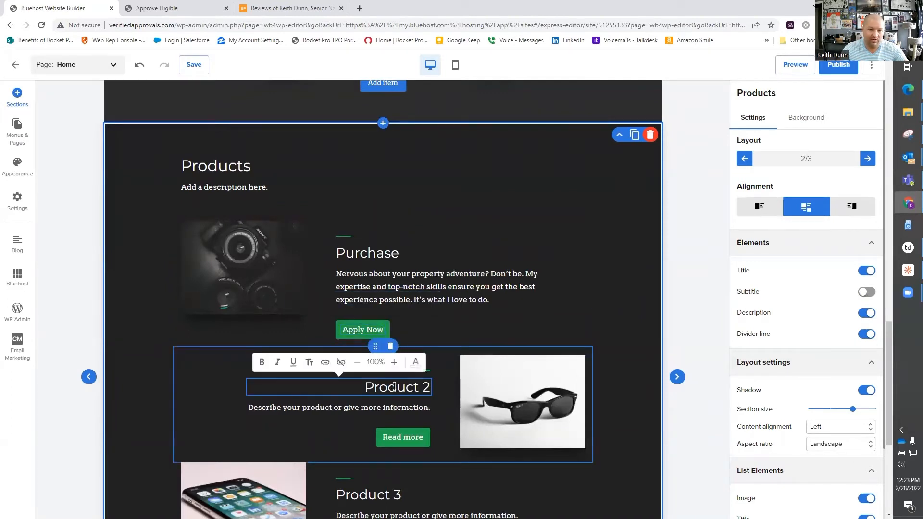
left_click(157, 8)
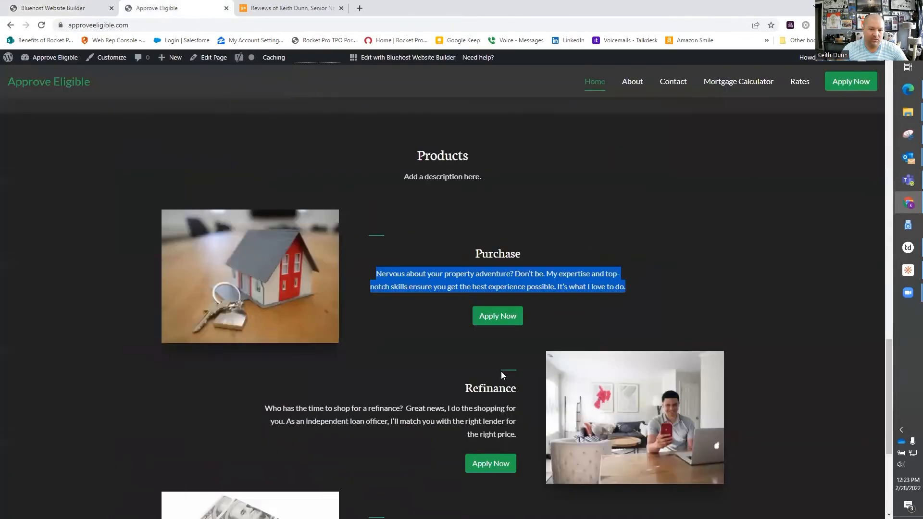
double_click(497, 394)
right_click(497, 393)
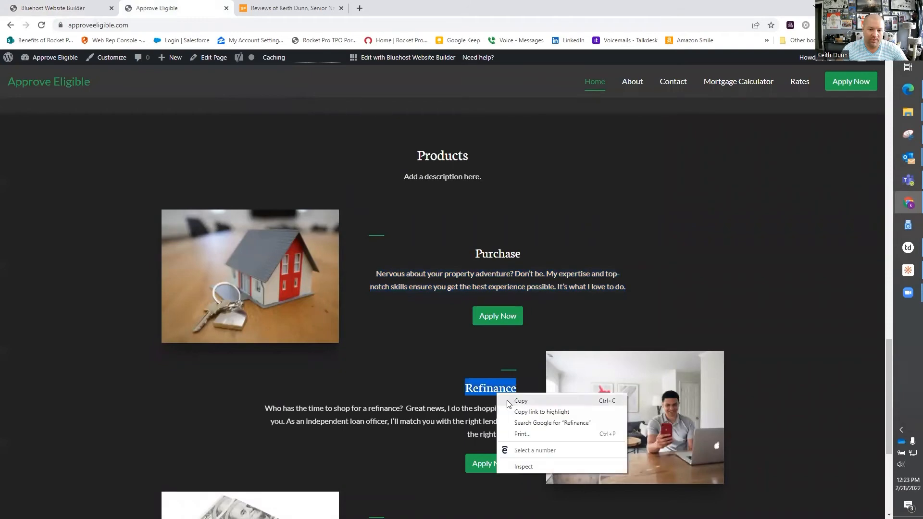
left_click(514, 402)
left_click(53, 8)
triple_click(399, 384)
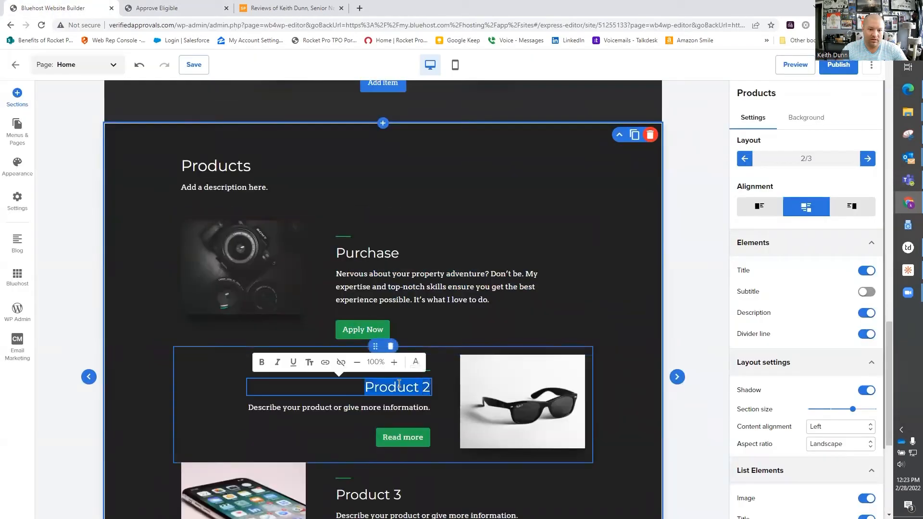
key("ctrl+v")
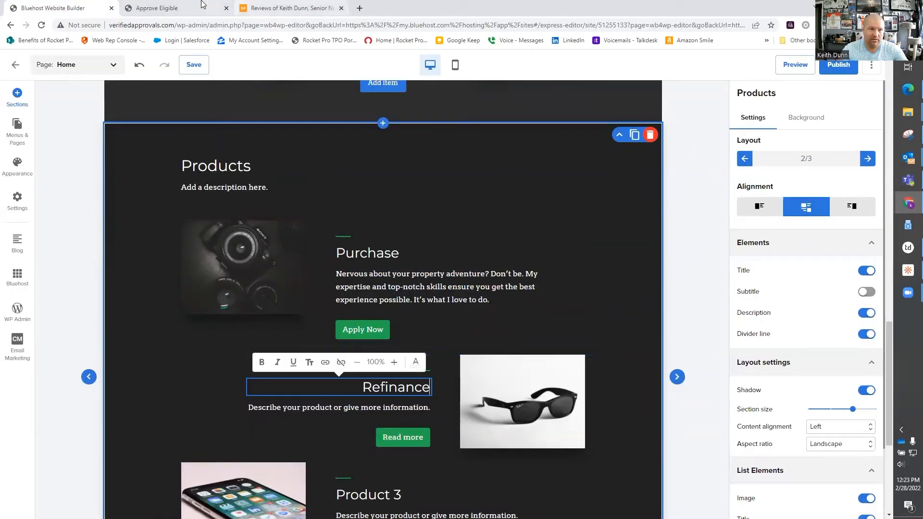
- Replace the second product's description with the Refinance paragraph copied from the Approve Eligible site, starting "Who has the time to shop for a refinance?"
left_click(157, 8)
triple_click(414, 413)
right_click(414, 413)
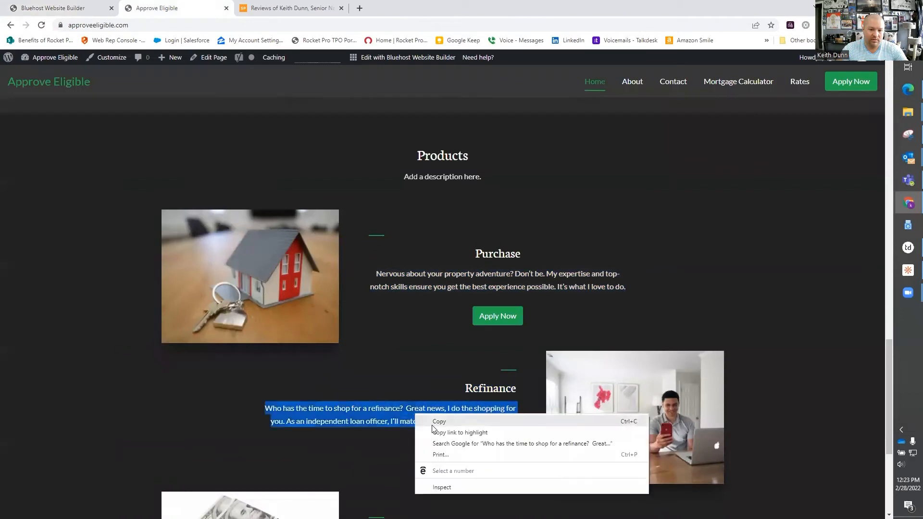
left_click(432, 426)
left_click(75, 6)
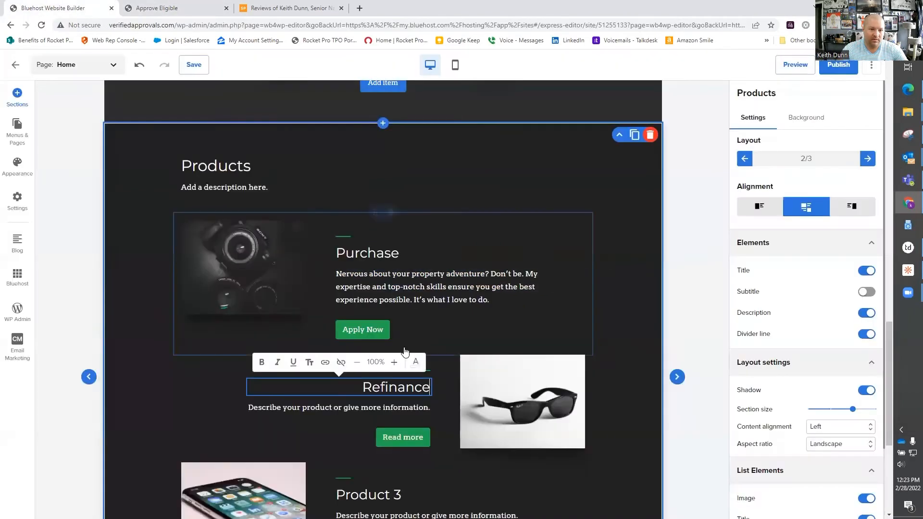
left_click(390, 404)
triple_click(392, 405)
key("ctrl+v")
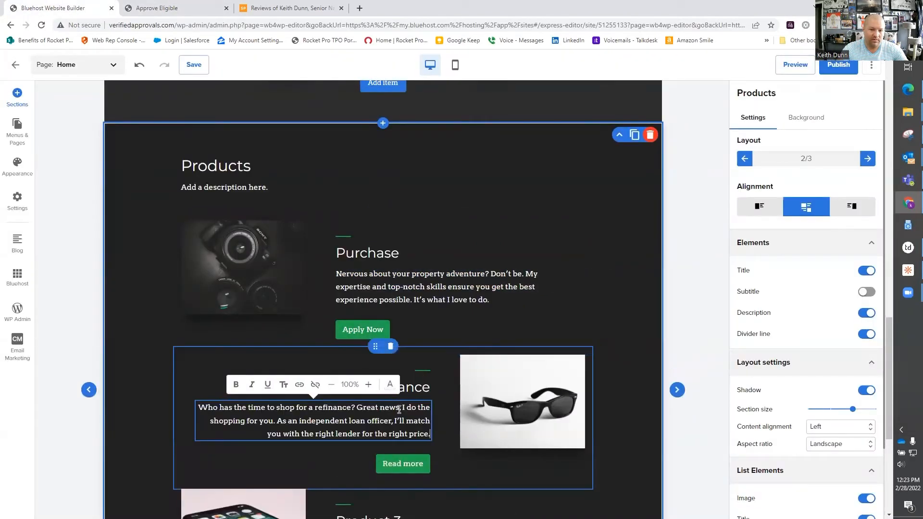
- Replace the Product 3 title with "Home Equity Line of Credit", copied from the Approve Eligible site
scroll(325, 229, "down", 3)
left_click(159, 8)
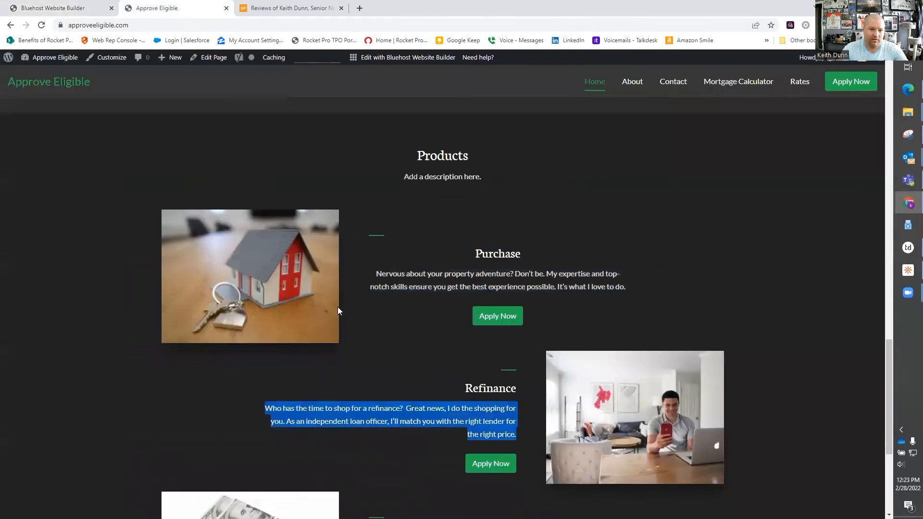
scroll(465, 308, "down", 5)
triple_click(465, 308)
right_click(465, 306)
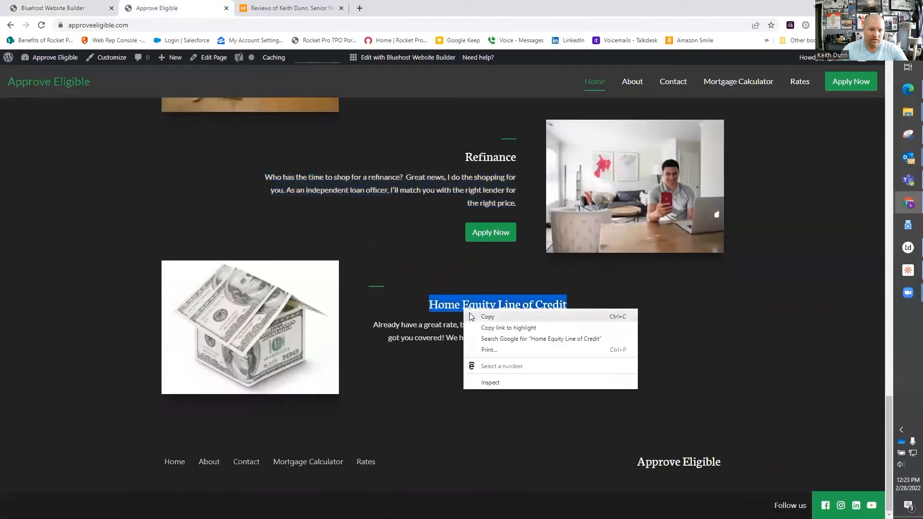
left_click(478, 316)
left_click(74, 8)
left_click(391, 380)
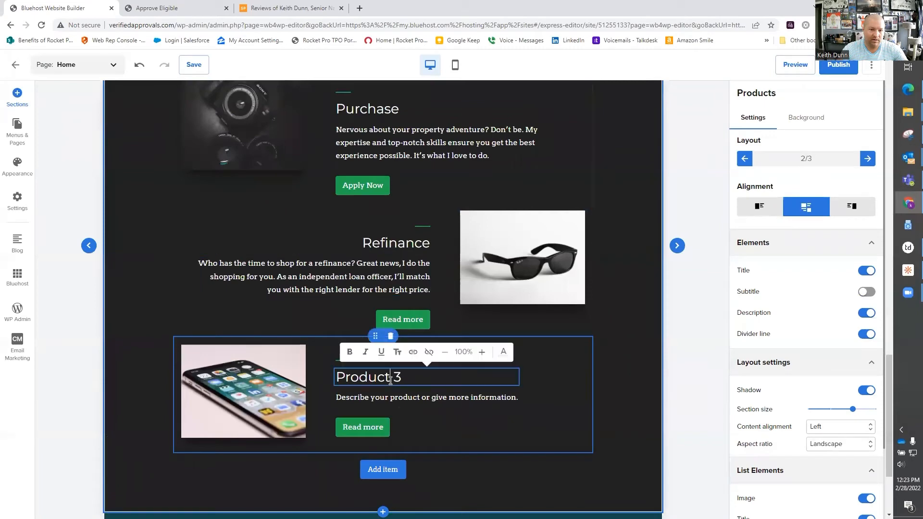
triple_click(391, 380)
key("ctrl+v")
- Replace the third product's description with the Home Equity Line of Credit paragraph copied from the Approve Eligible site, starting "Already have a great rate"
left_click(145, 8)
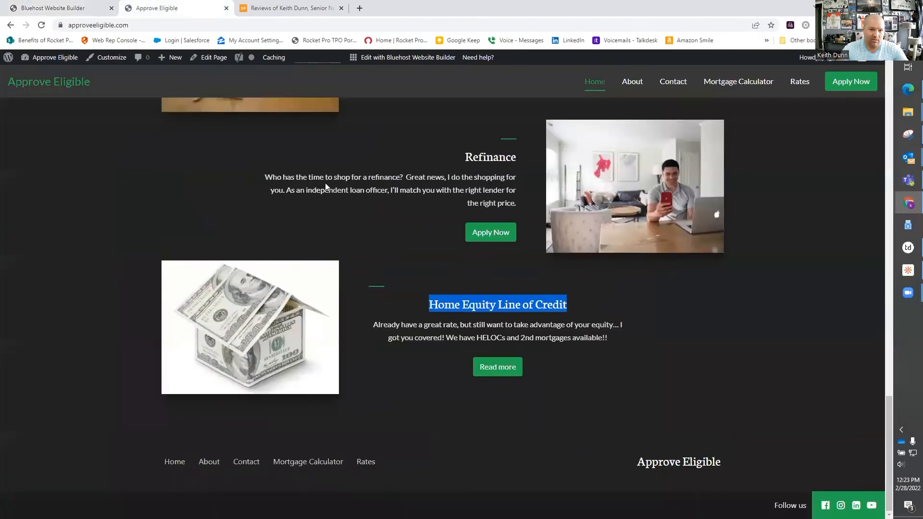
triple_click(469, 330)
right_click(469, 329)
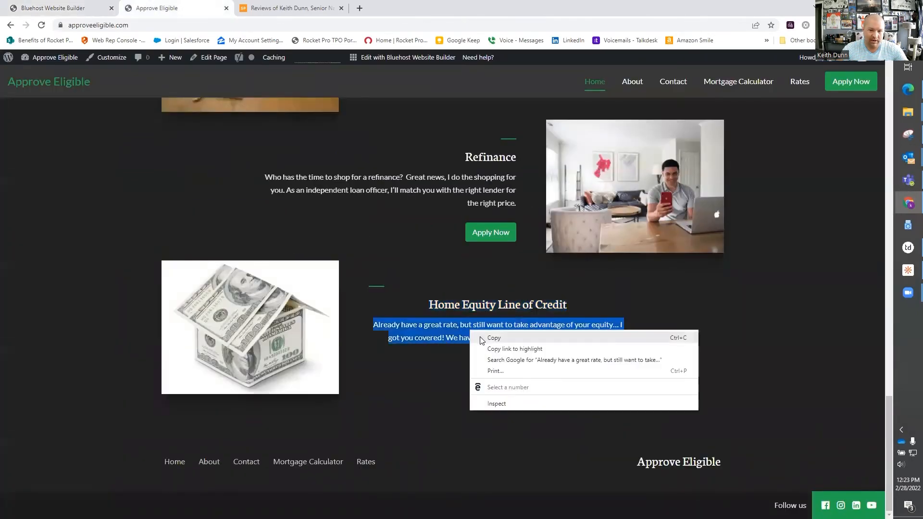
left_click(481, 340)
left_click(95, 5)
triple_click(392, 396)
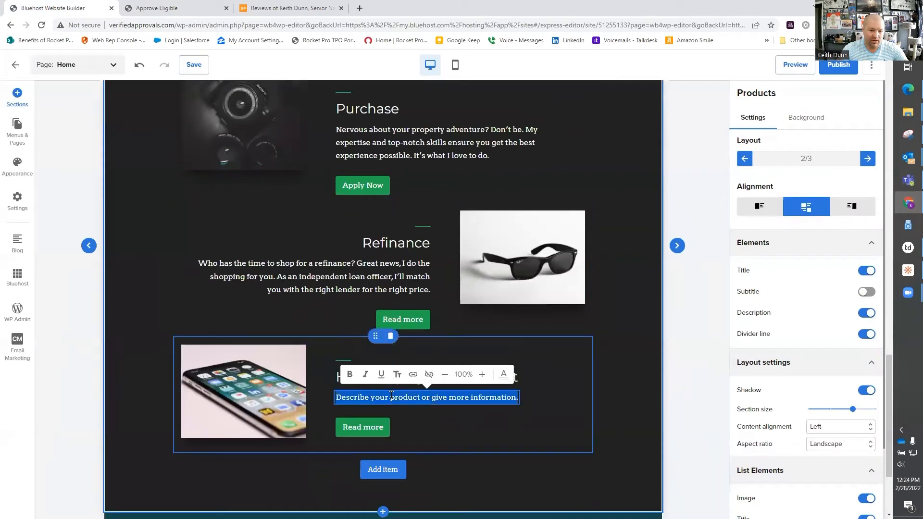
key("ctrl+v")
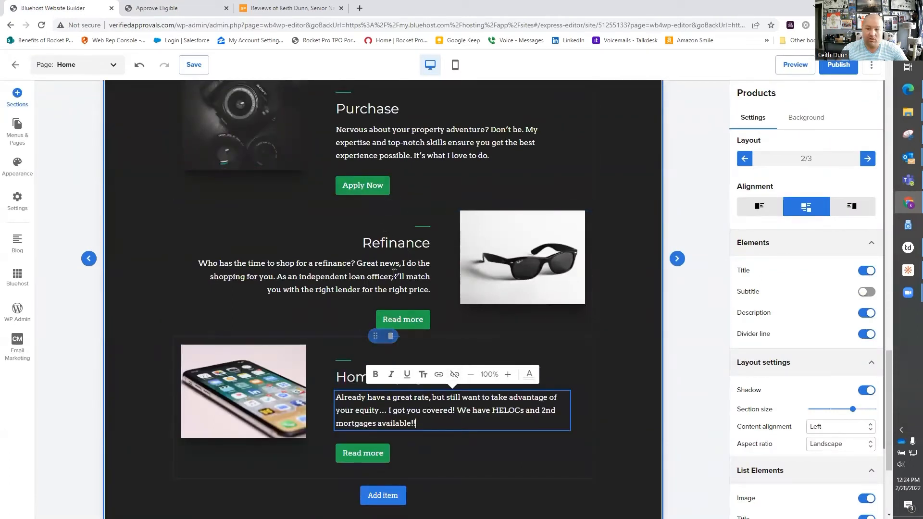
- Set the Products section's content alignment to Center and look over the products
scroll(775, 330, "down", 2)
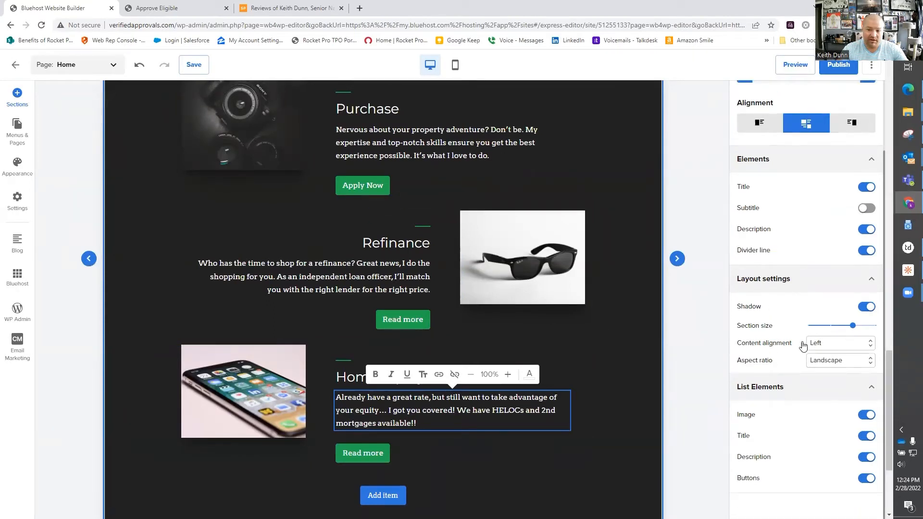
left_click(820, 344)
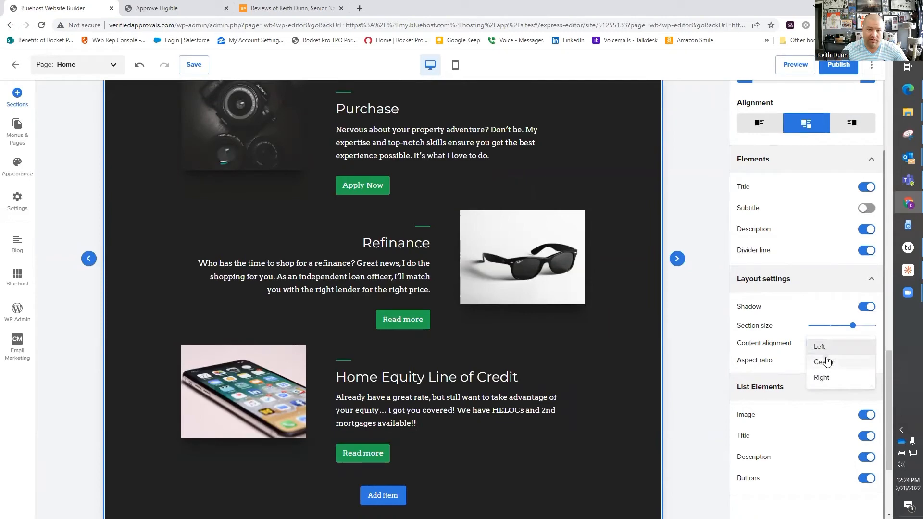
left_click(826, 360)
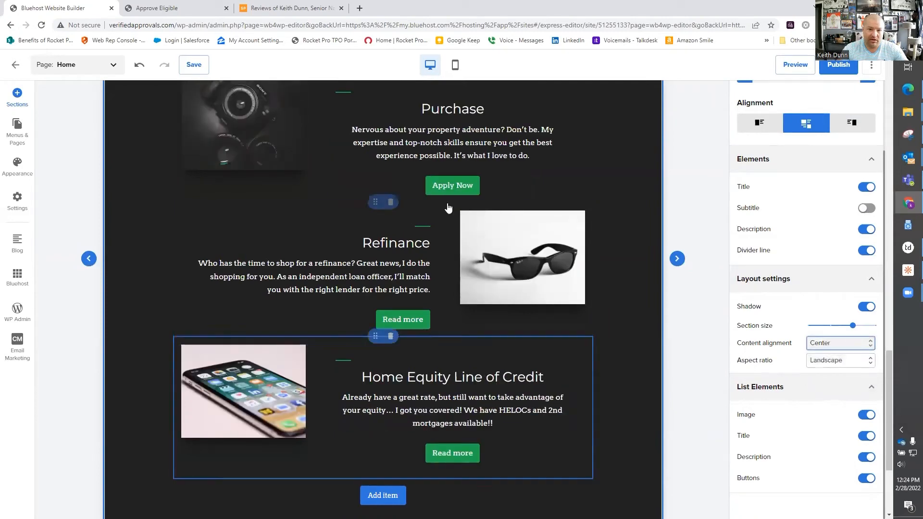
scroll(446, 307, "up", 2)
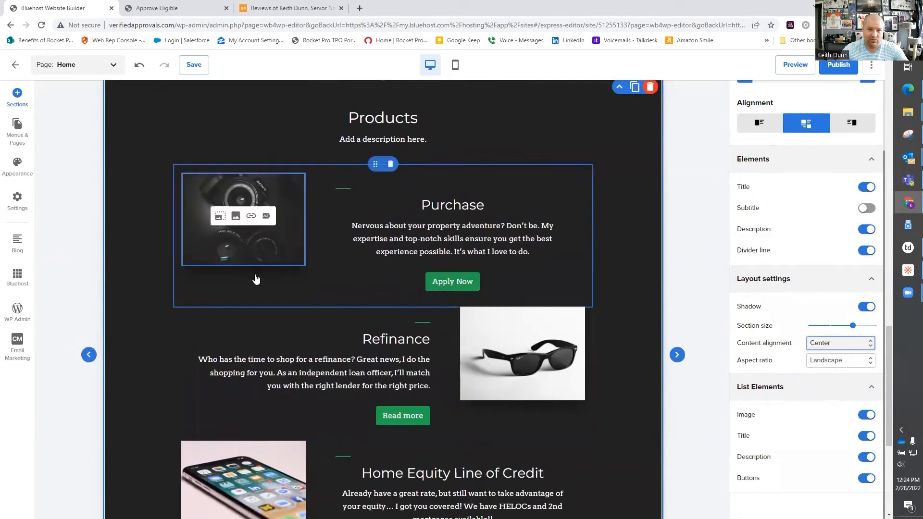
scroll(447, 318, "down", 3)
scroll(447, 324, "down", 2)
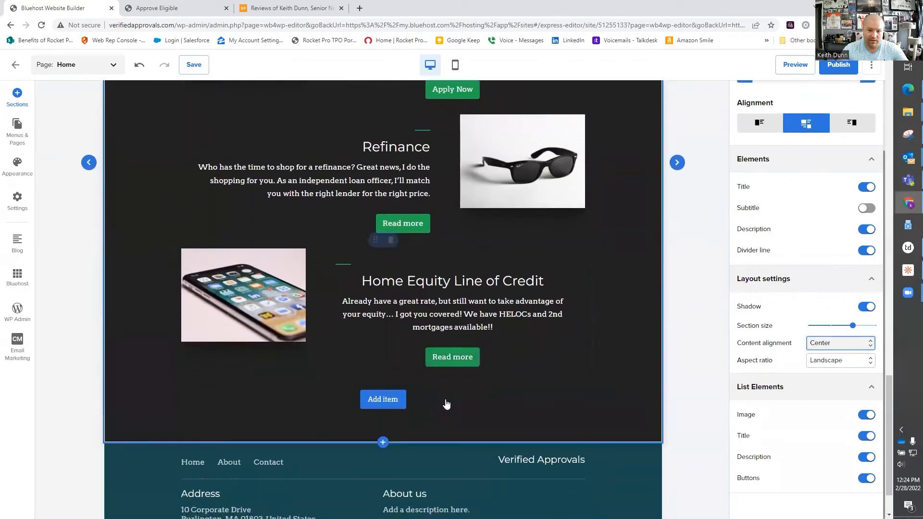
- Delete the "Add a description here." placeholder beneath the Products heading
scroll(402, 326, "up", 3)
scroll(401, 325, "up", 1)
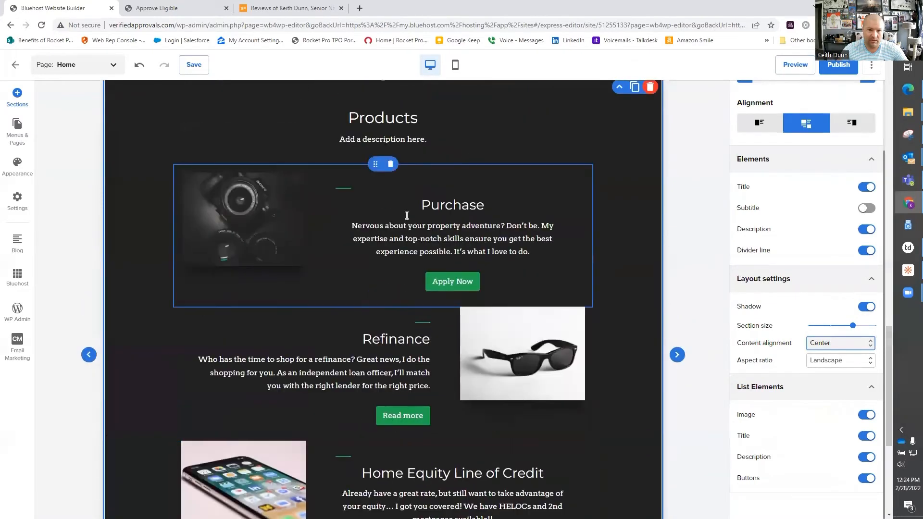
left_click(388, 140)
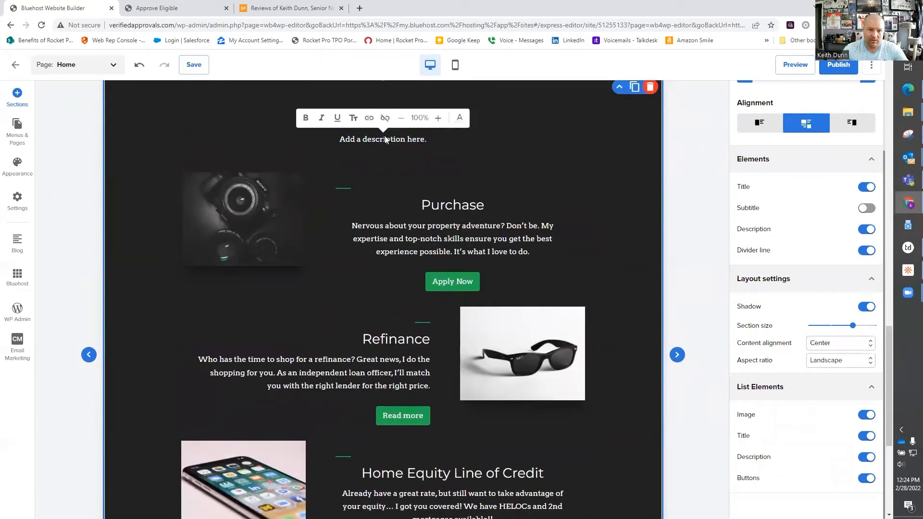
triple_click(395, 141)
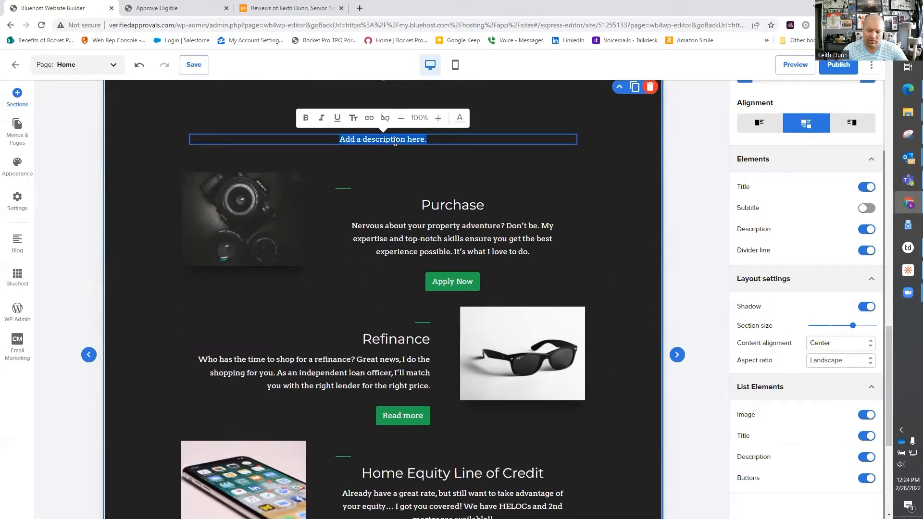
key("BackSpace")
left_click(515, 108)
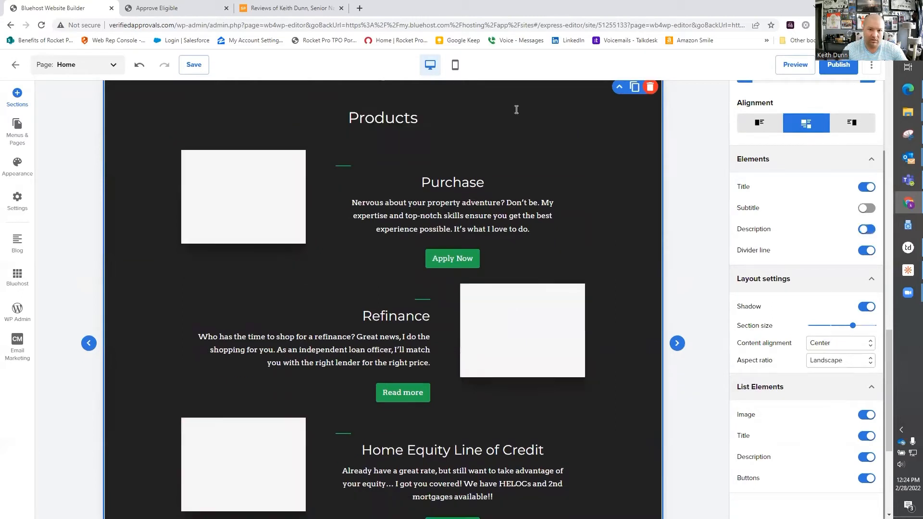
- Replace the Purchase product's camera image with the "mortgage" stock photo of a red and white model house with keys
left_click(228, 186)
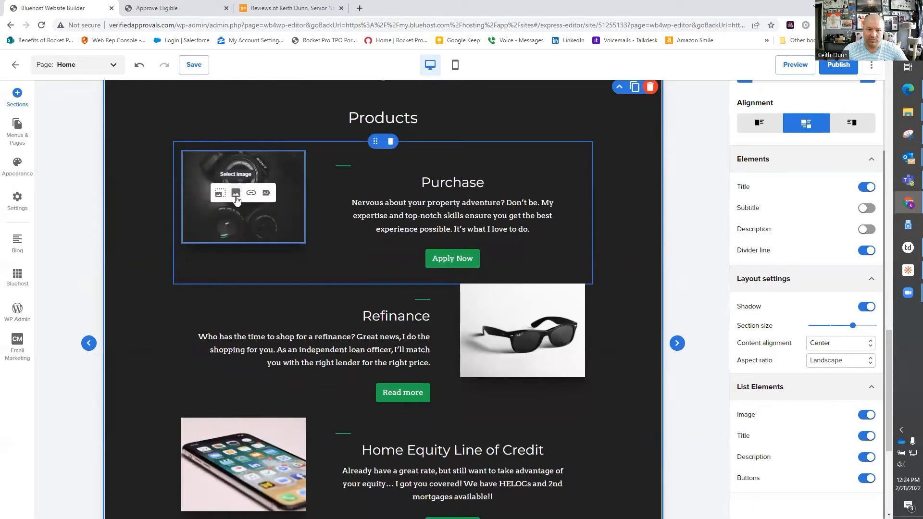
left_click(236, 193)
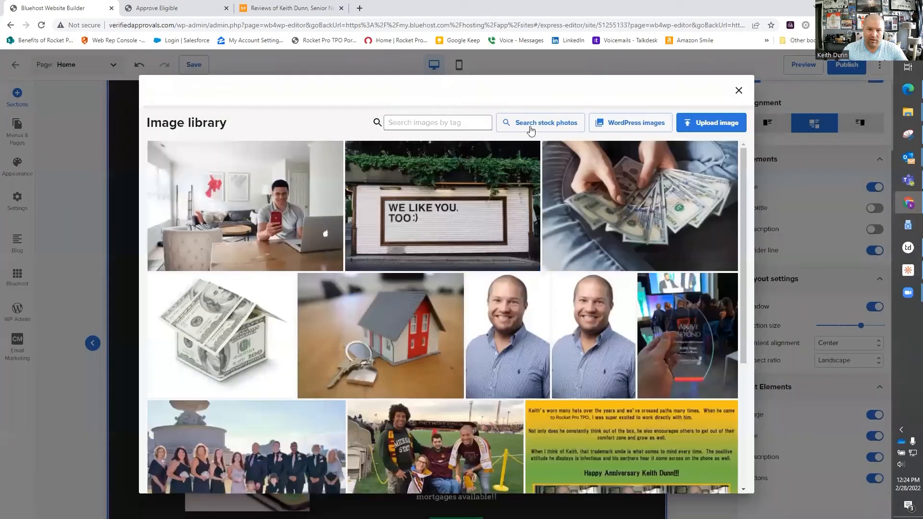
left_click(531, 123)
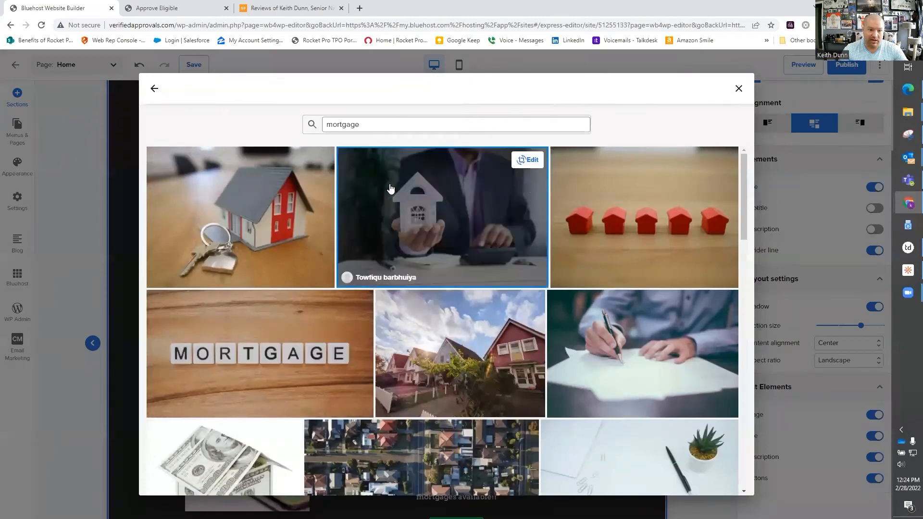
left_click(292, 209)
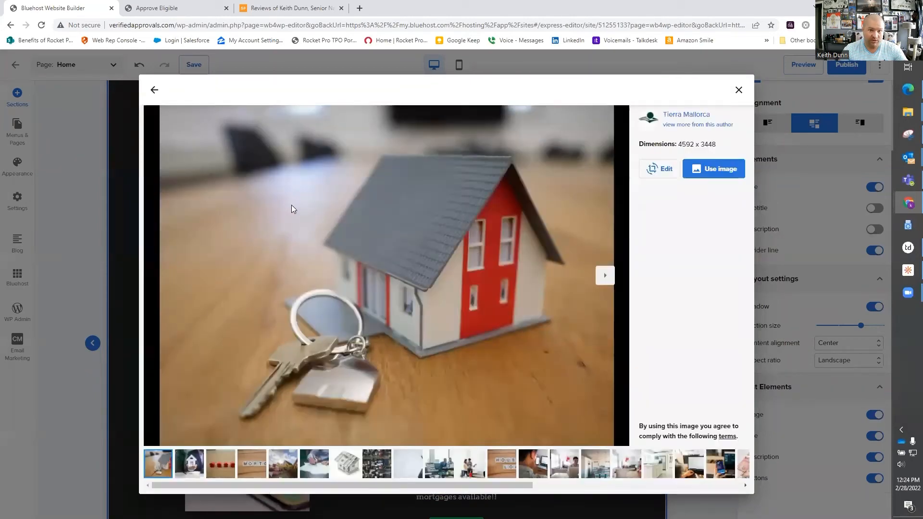
left_click(711, 171)
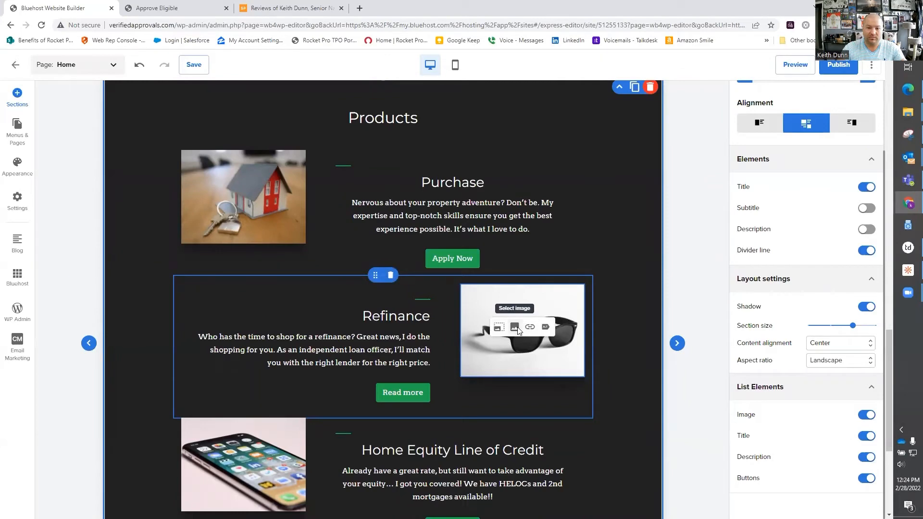
- Replace the Refinance product's sunglasses image with the "mortgage" stock photo of a man holding a red phone beside a laptop
left_click(514, 328)
scroll(384, 187, "down", 1)
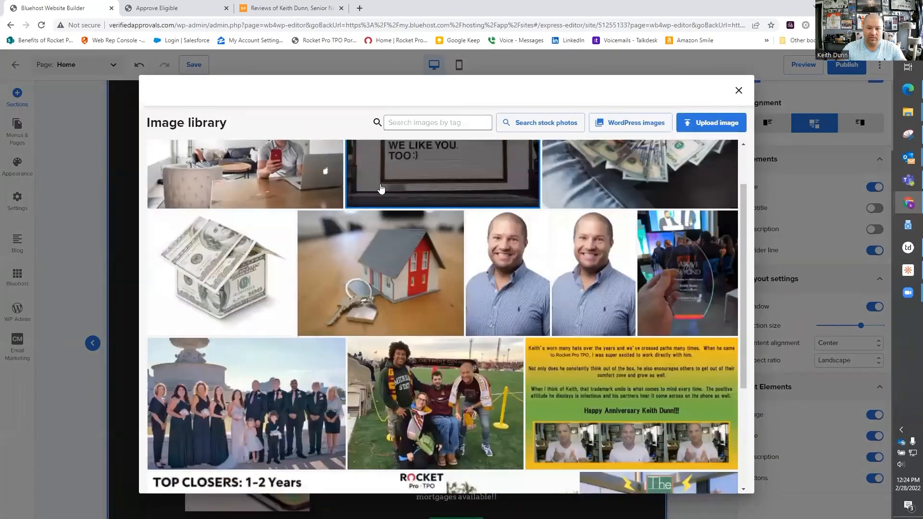
scroll(529, 120, "down", 1)
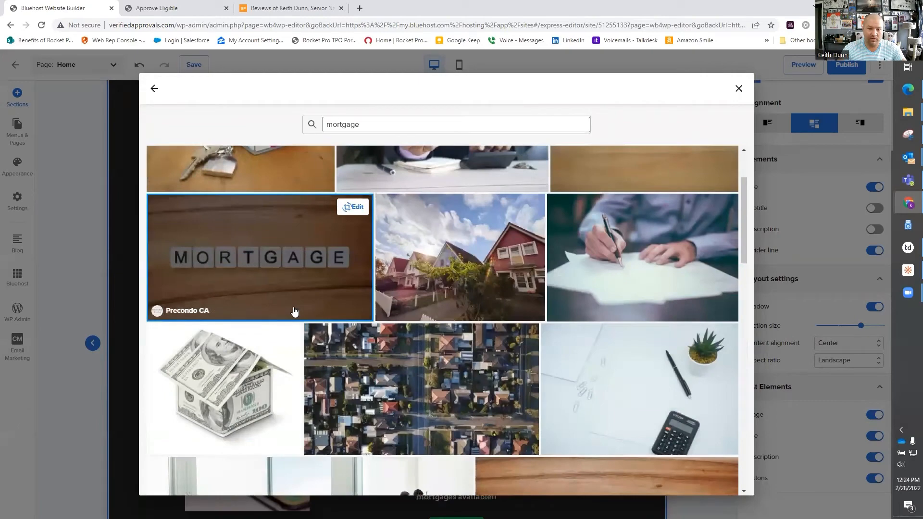
scroll(295, 312, "down", 4)
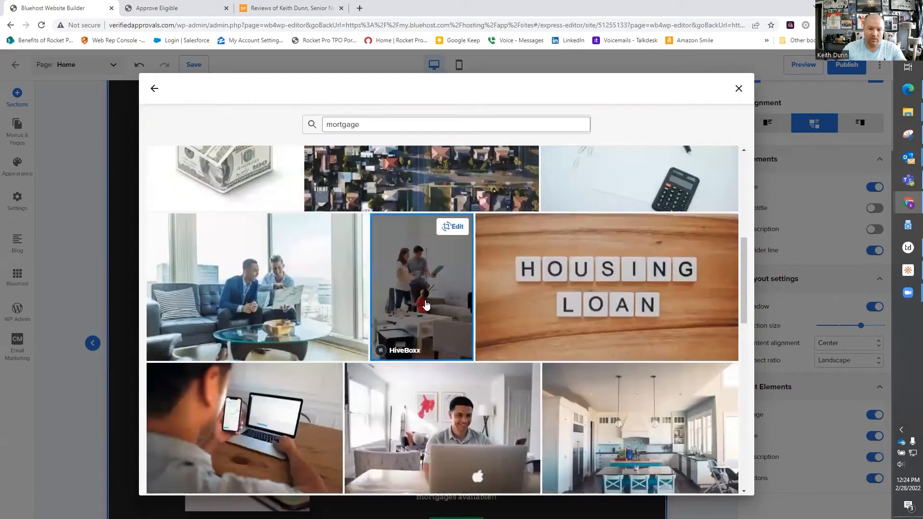
scroll(423, 305, "down", 4)
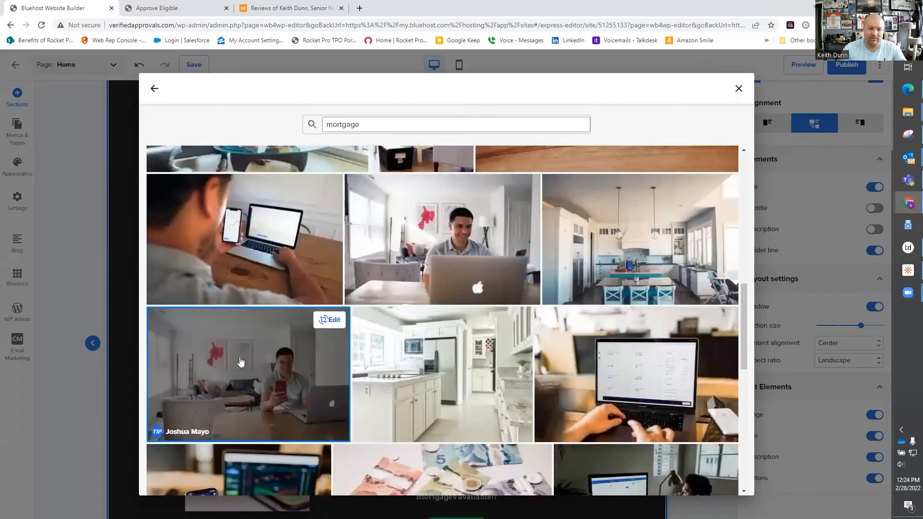
left_click(241, 362)
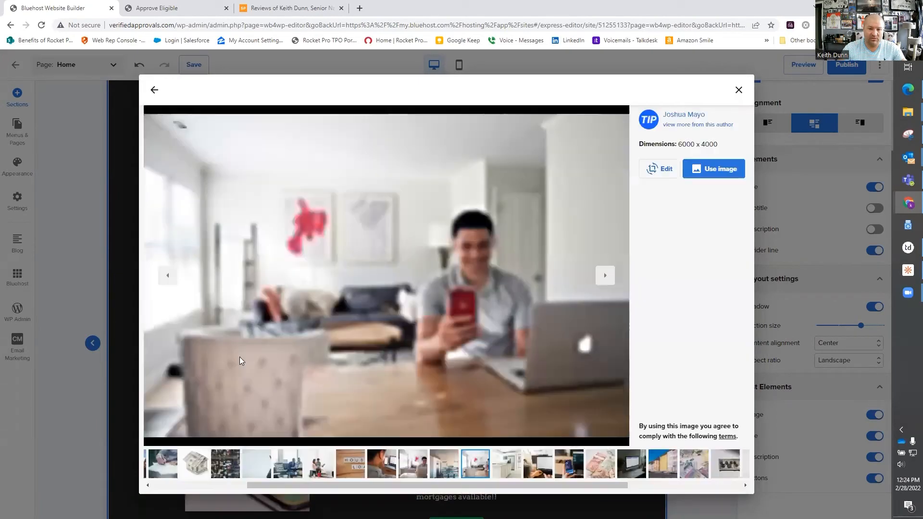
left_click(723, 171)
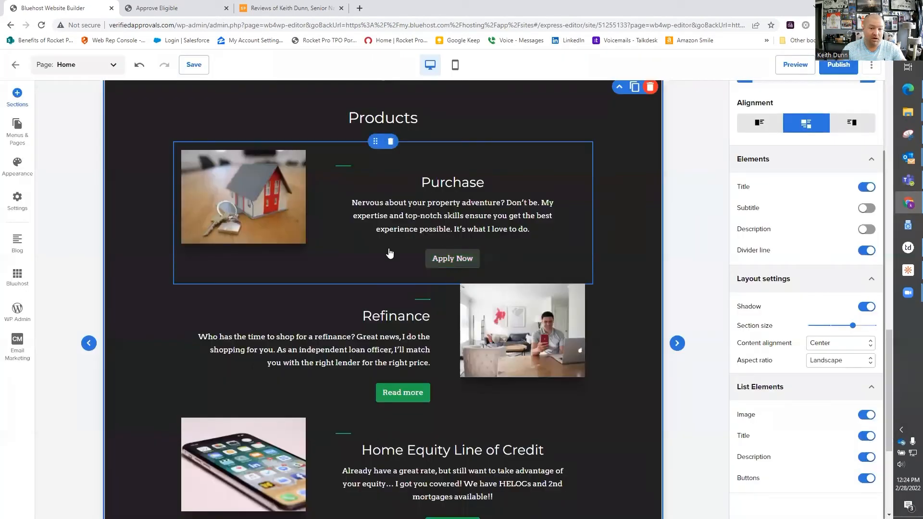
- Replace the Home Equity Line of Credit product's phone image with the dollar-bill house picture from the image library
scroll(435, 307, "down", 2)
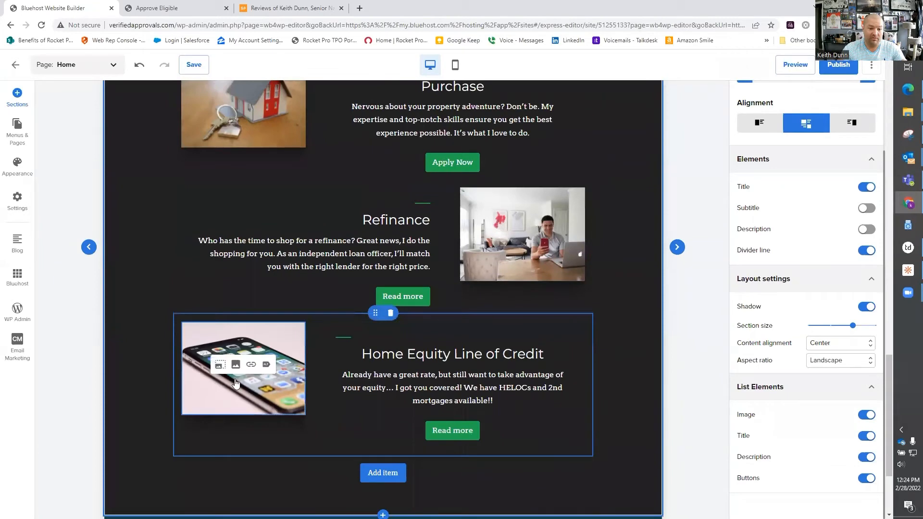
left_click(235, 365)
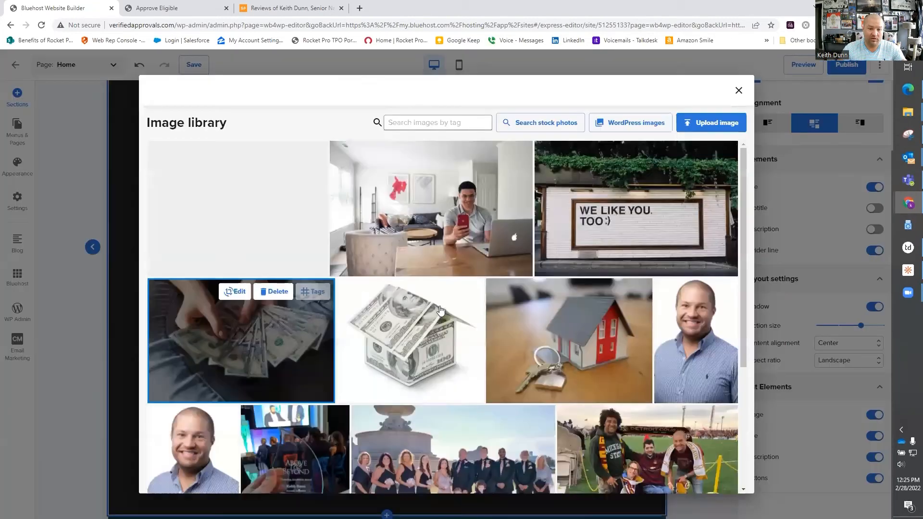
left_click(400, 337)
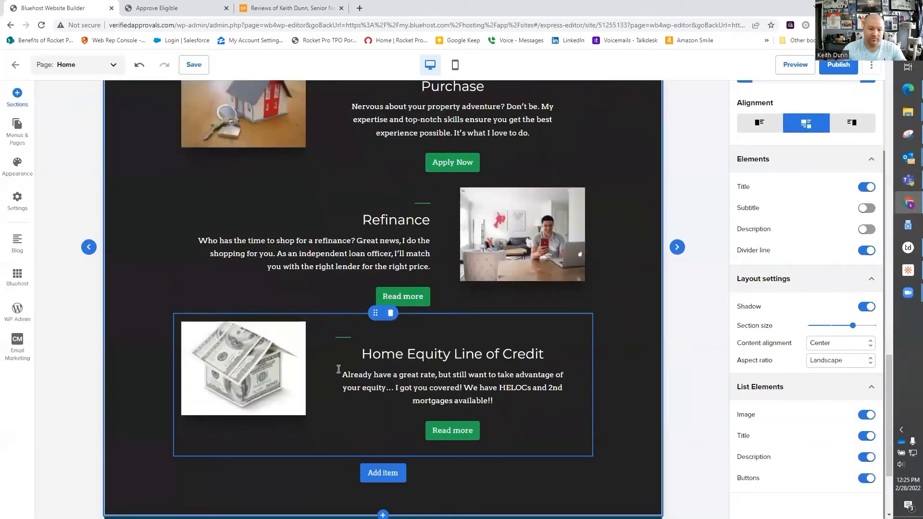
left_click(219, 355)
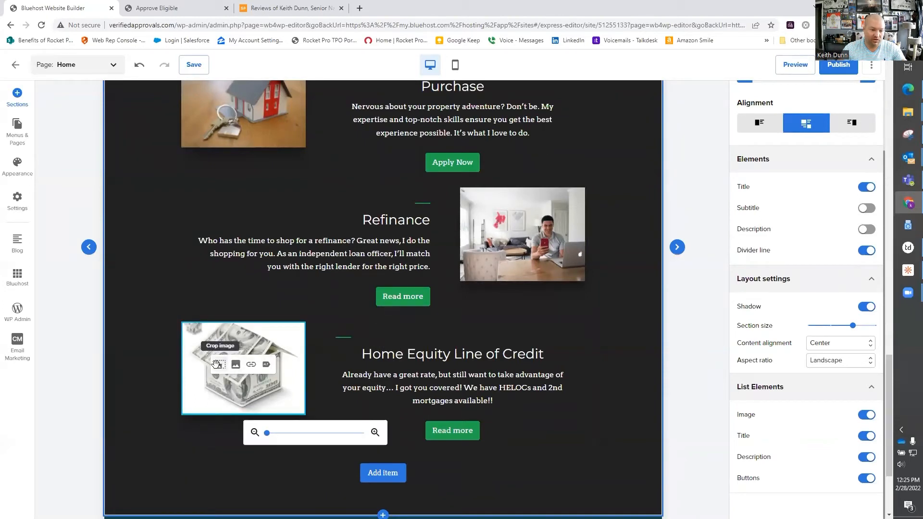
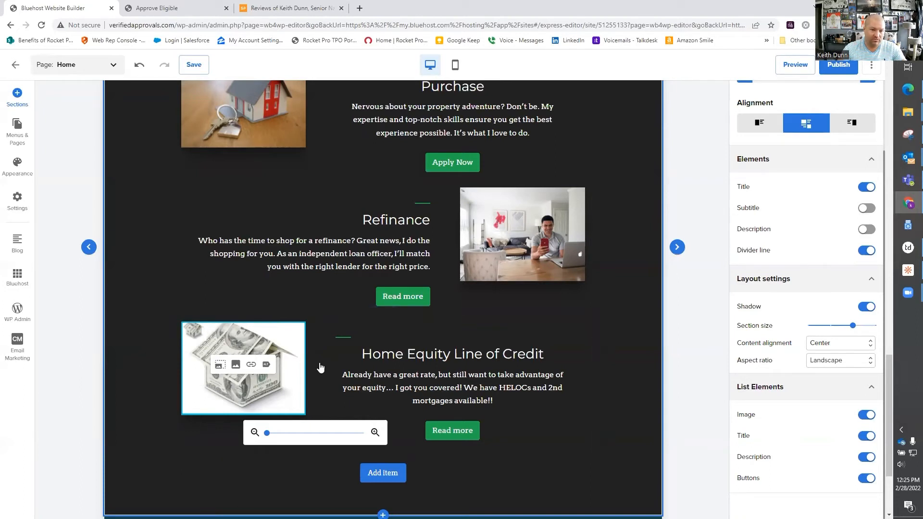
left_click(321, 371)
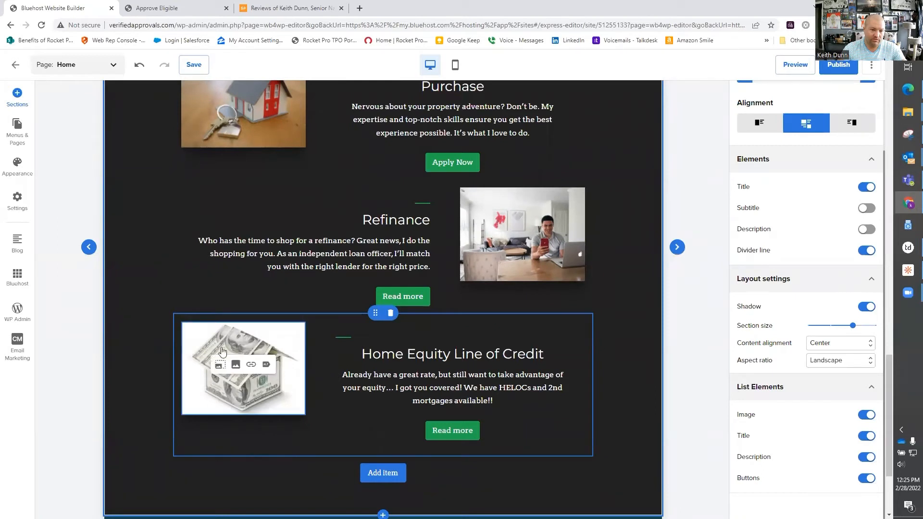
- Relabel the "Read more" buttons of the Refinance and Home Equity Line of Credit products as "Apply Now"
left_click(405, 297)
triple_click(405, 297)
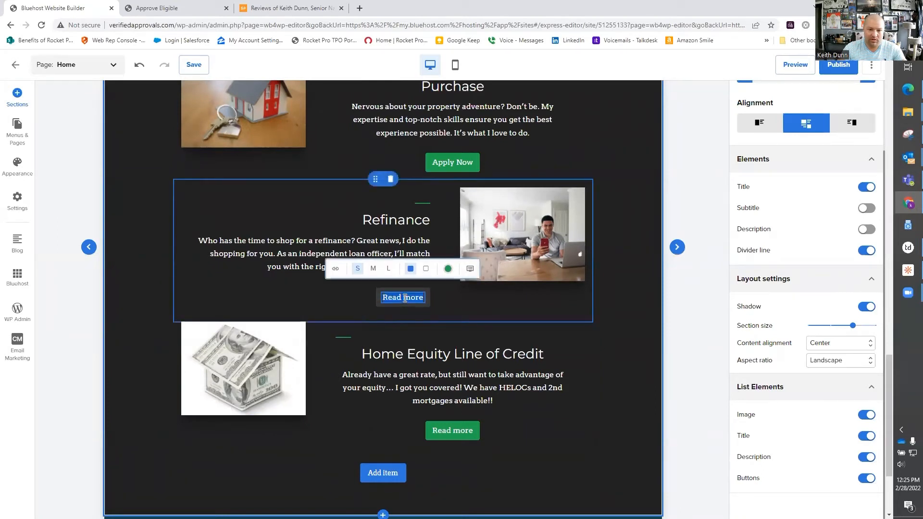
type("f")
type("pp")
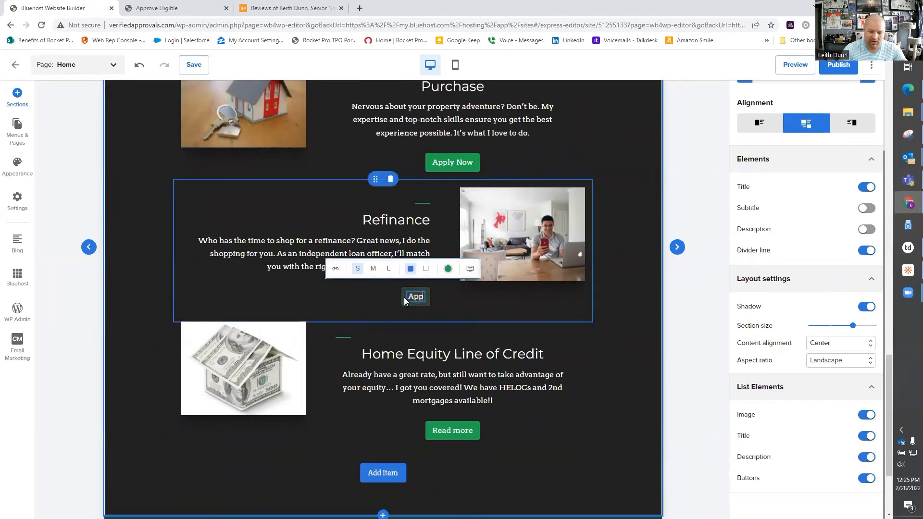
type("ly Now")
left_click(461, 429)
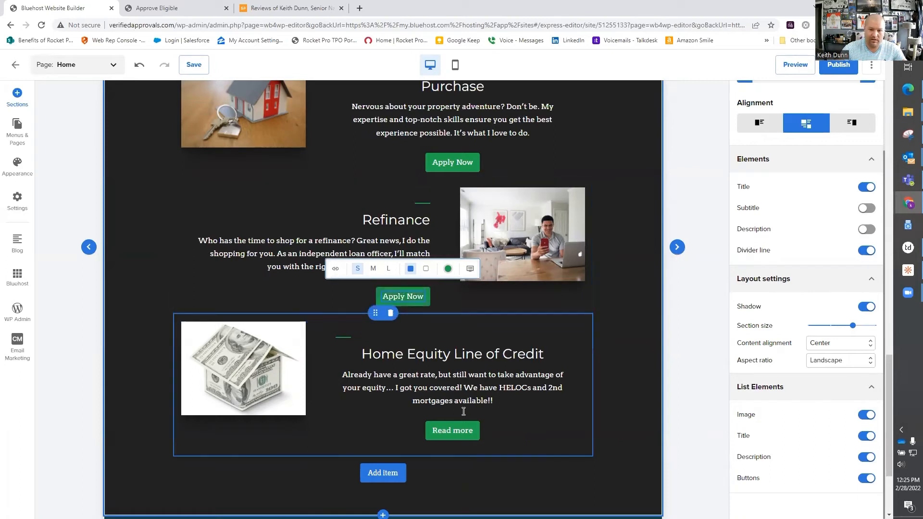
triple_click(461, 430)
type("Apply Now")
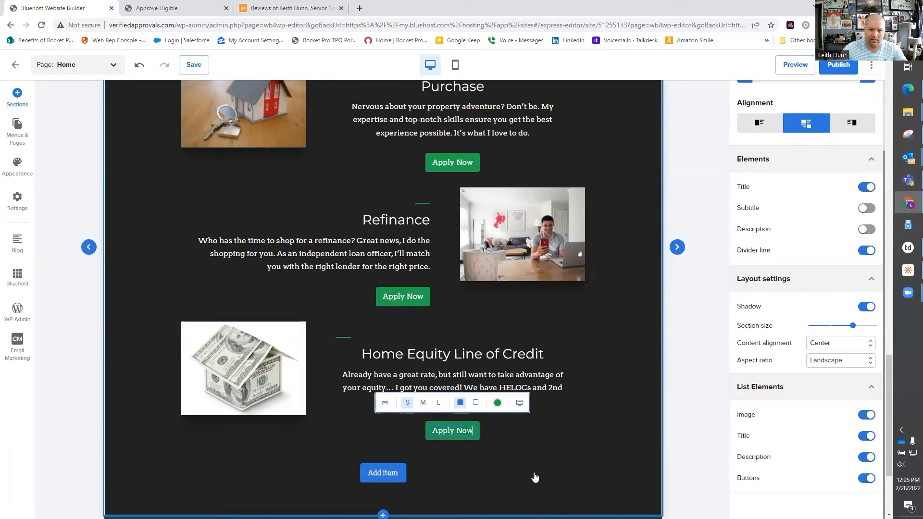
left_click(620, 305)
- Set the footer's background to the black theme color and compare it with the Approve Eligible site's footer
scroll(615, 317, "up", 4)
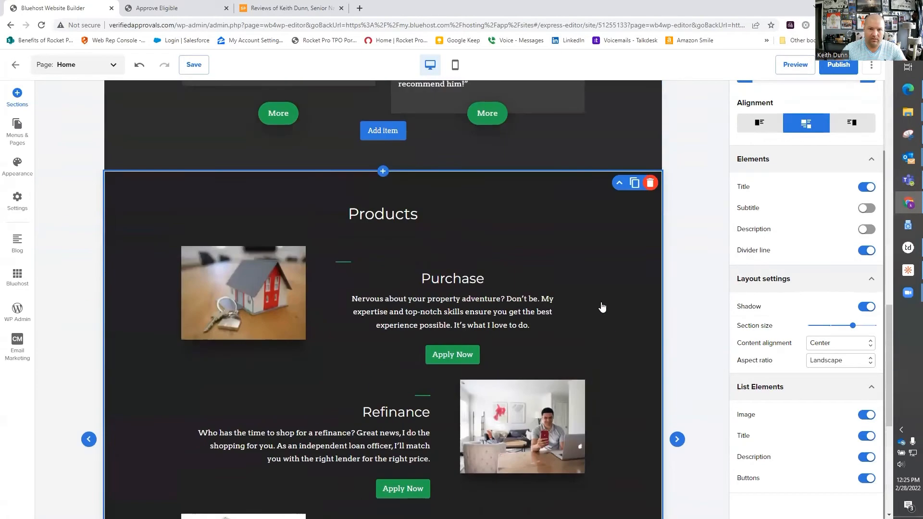
scroll(543, 284, "down", 4)
scroll(543, 284, "down", 3)
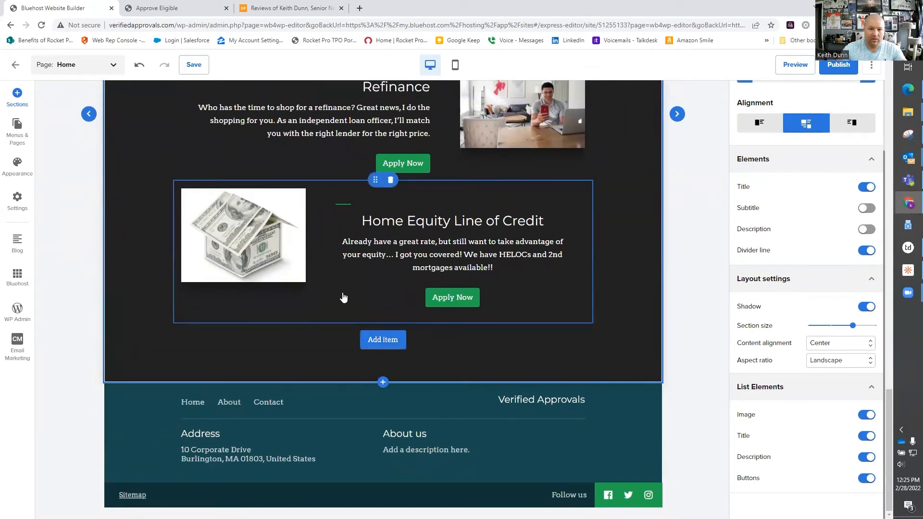
left_click(619, 448)
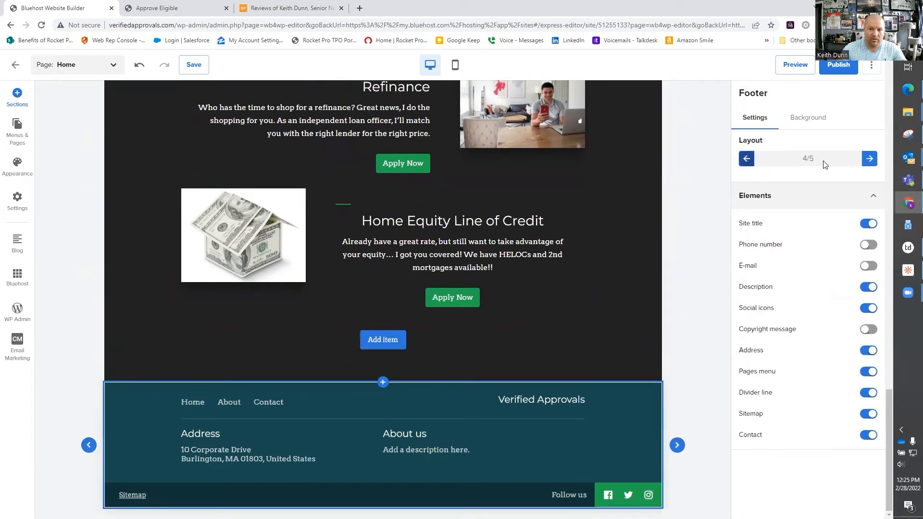
left_click(811, 120)
left_click(826, 179)
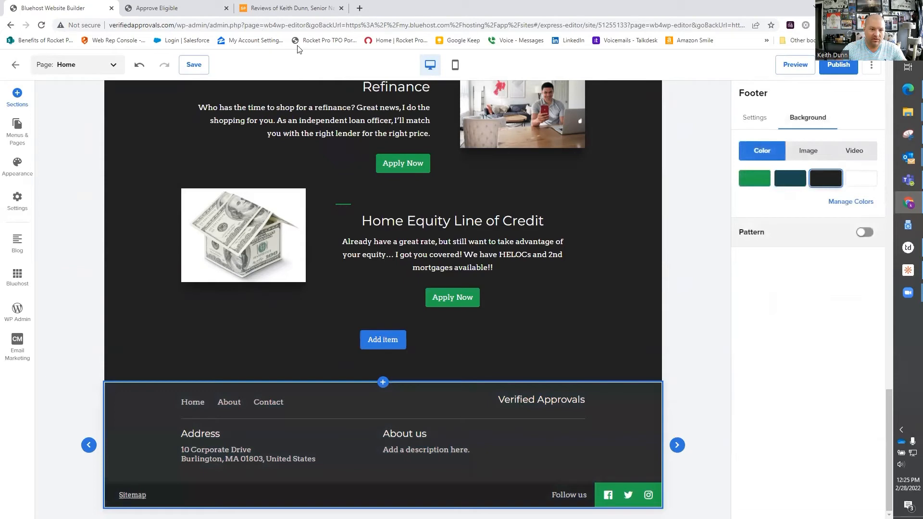
left_click(159, 8)
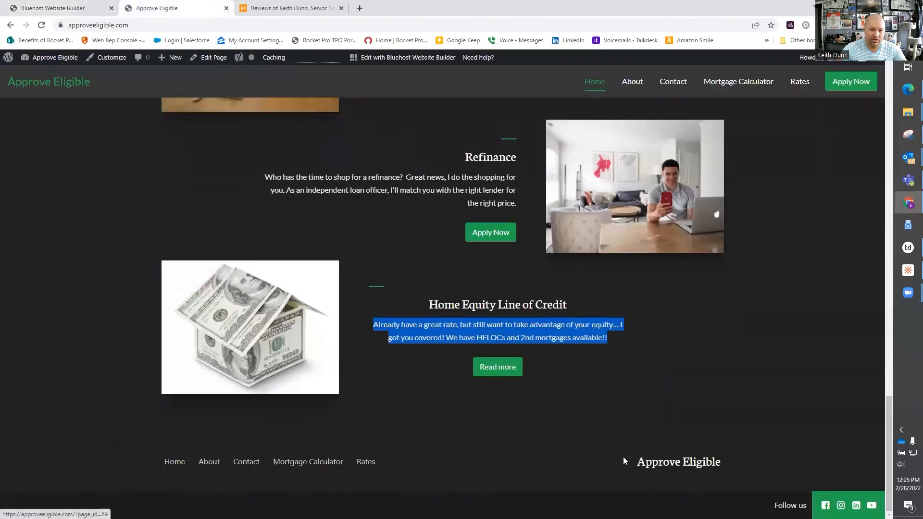
left_click(77, 8)
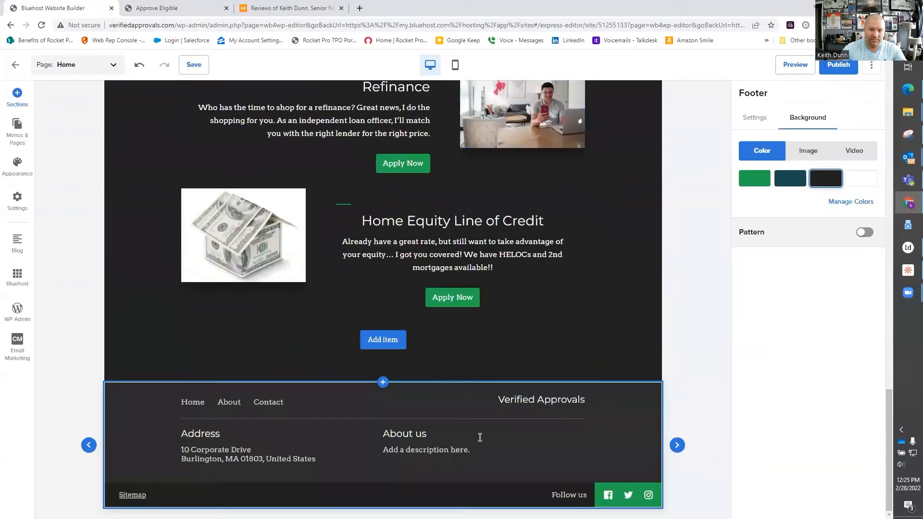
left_click(553, 436)
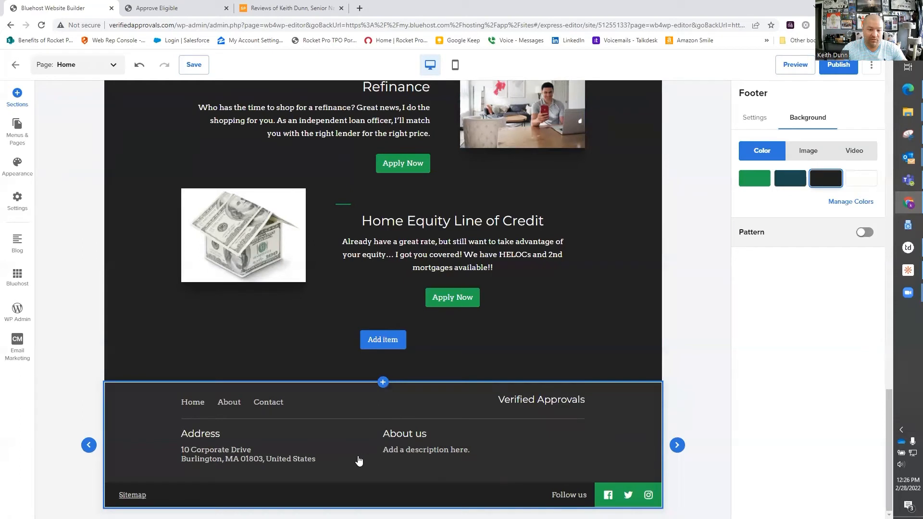
left_click(279, 453)
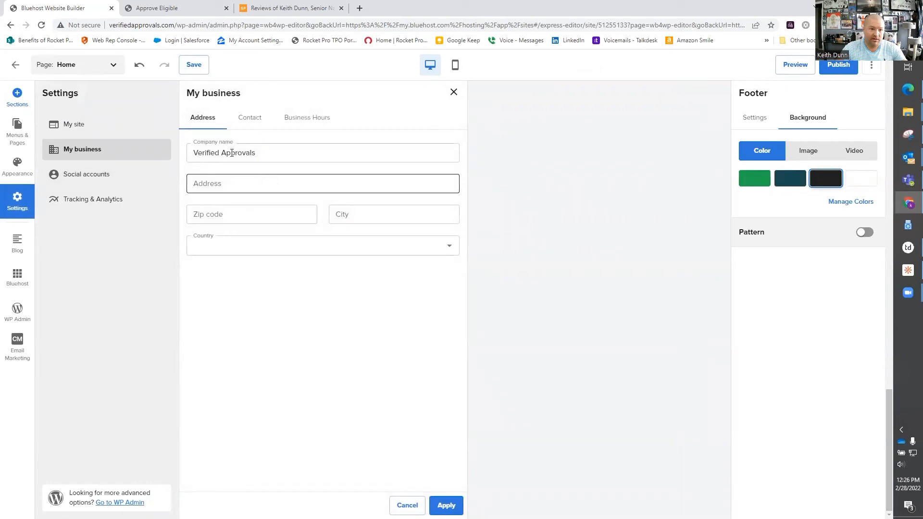
left_click(21, 126)
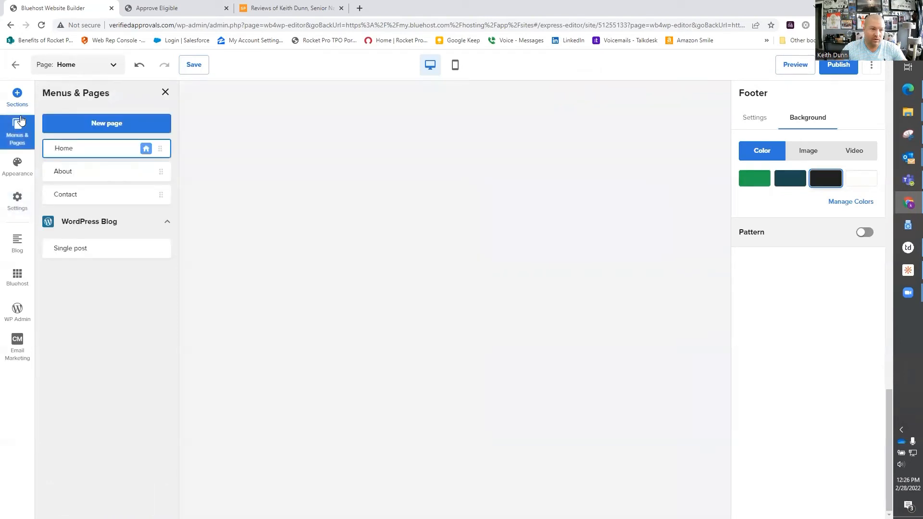
left_click(76, 150)
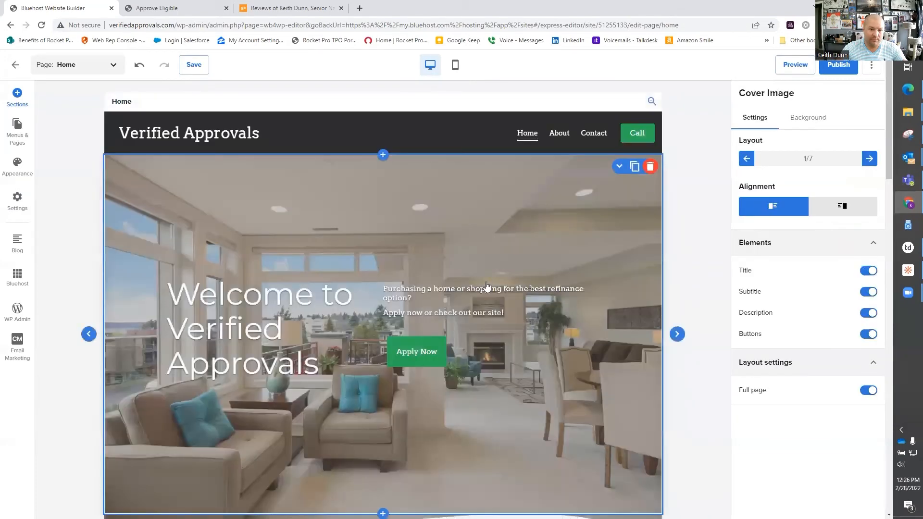
scroll(486, 282, "down", 9)
scroll(420, 313, "down", 12)
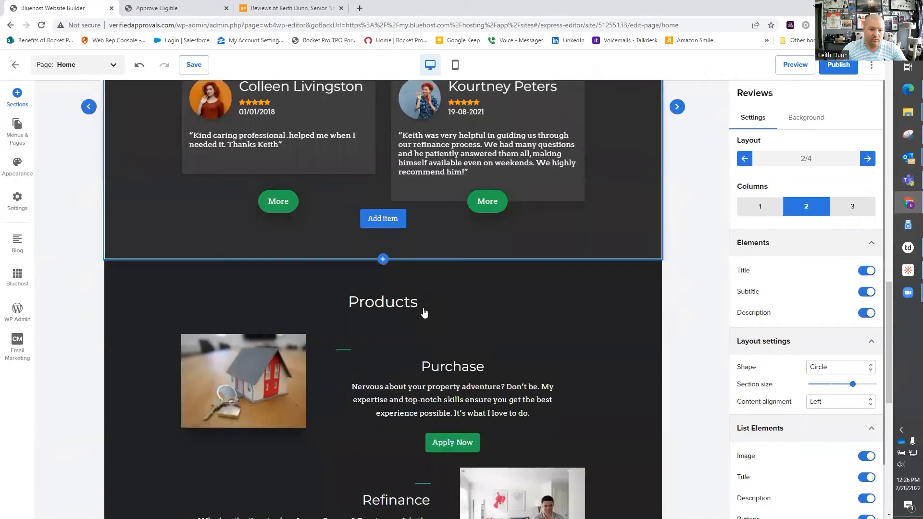
scroll(424, 314, "down", 4)
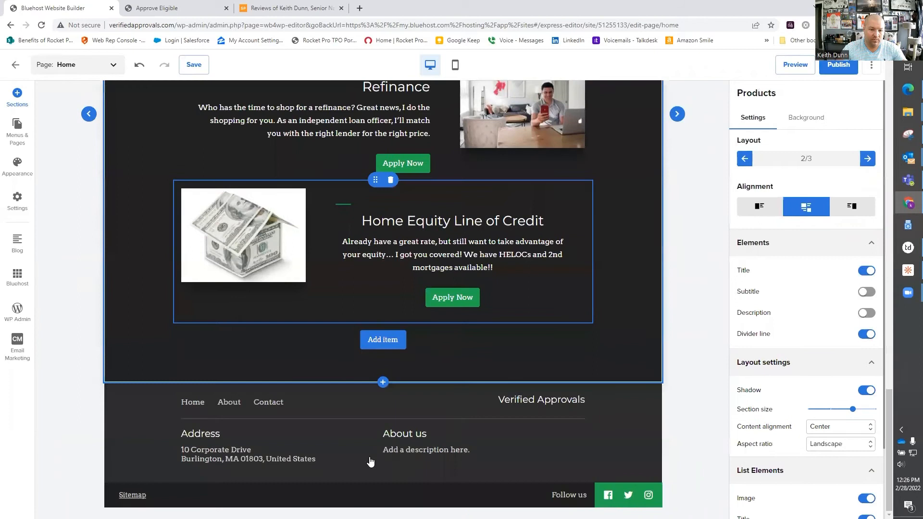
- Remove the "About us" heading and its "Add a description here." placeholder from the footer
left_click(417, 435)
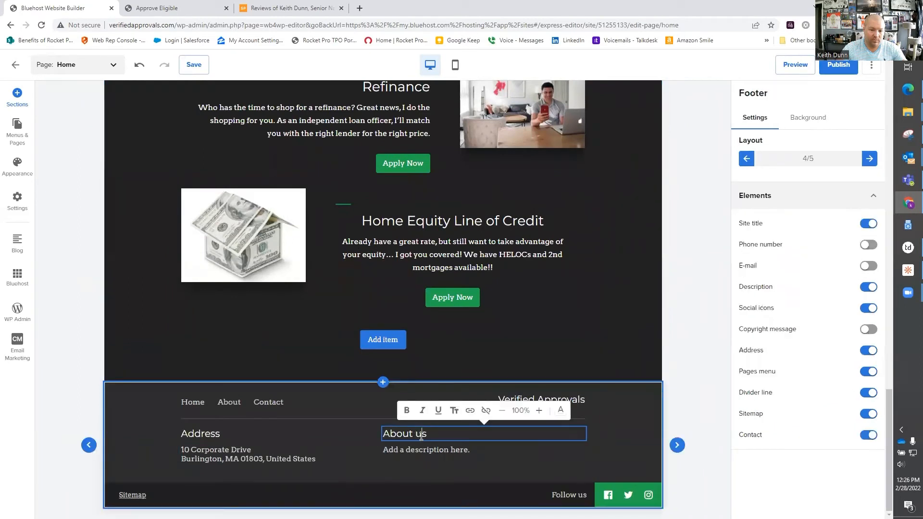
triple_click(421, 436)
triple_click(414, 448)
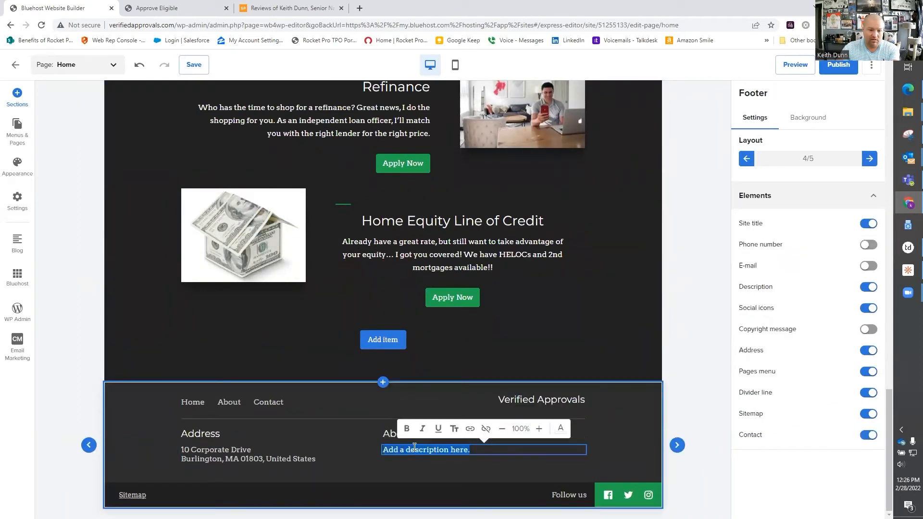
key("BackSpace")
left_click(354, 430)
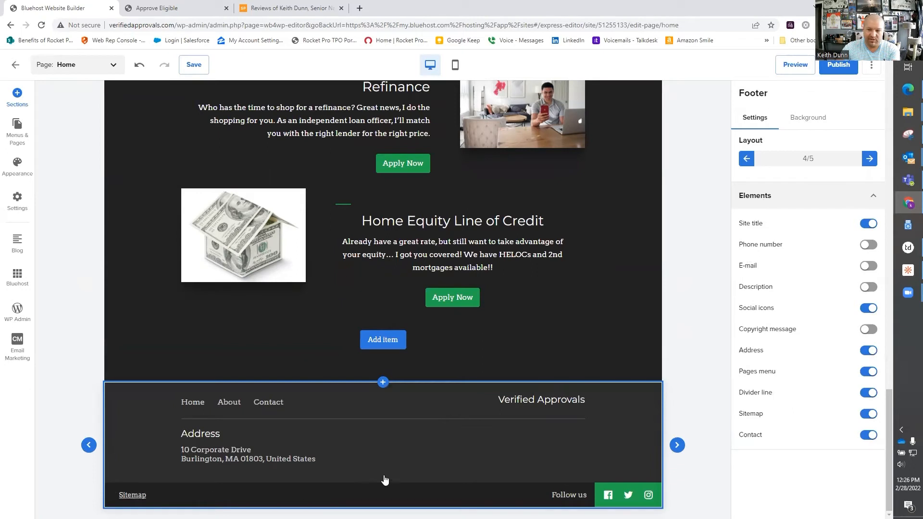
- Hide the sitemap and address in the footer, testing the Contact, Pages menu and Social icons elements but leaving them on
left_click(874, 416)
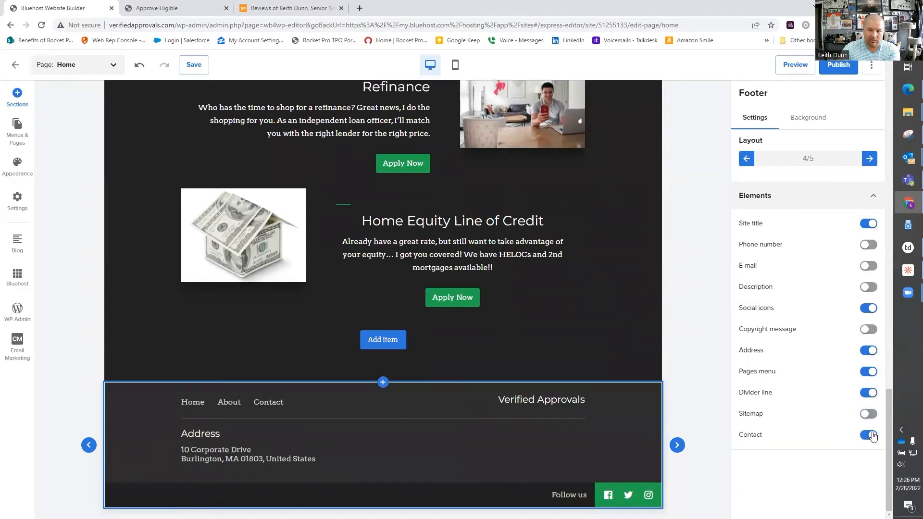
left_click(871, 435)
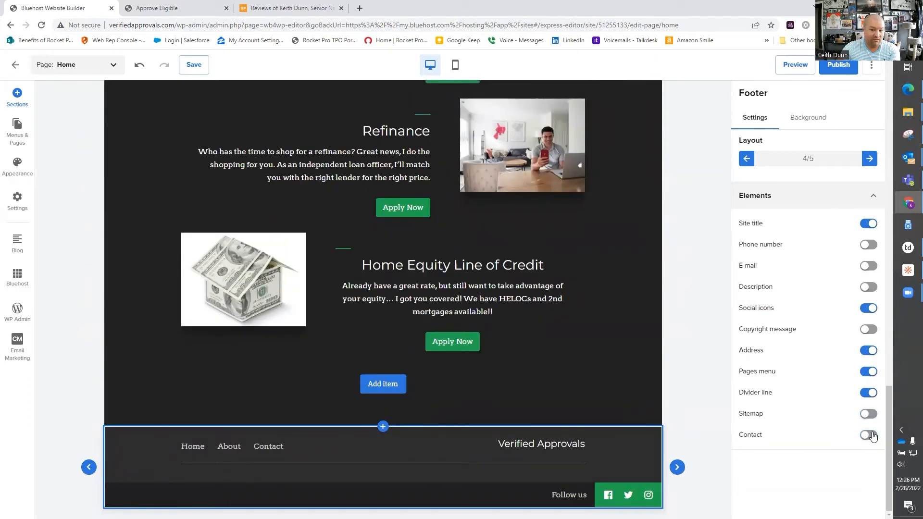
left_click(871, 435)
left_click(871, 435)
left_click(871, 435)
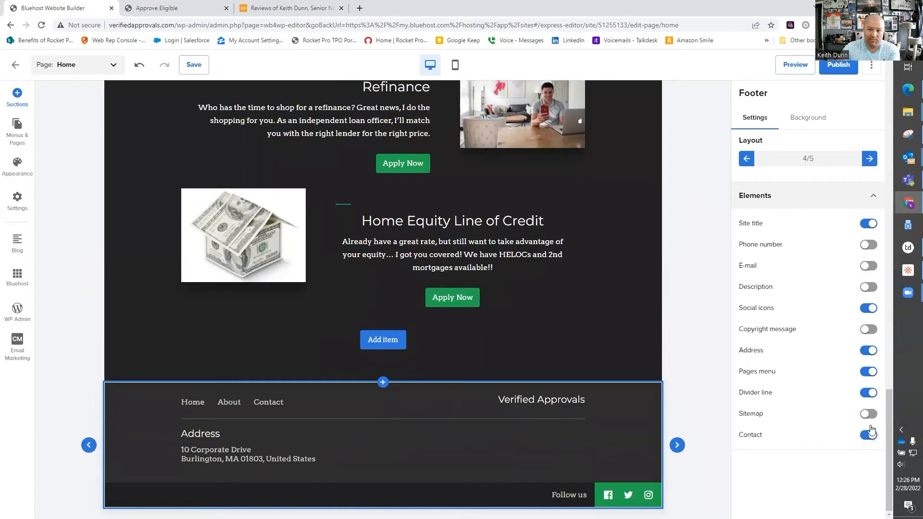
left_click(867, 374)
left_click(867, 373)
left_click(867, 352)
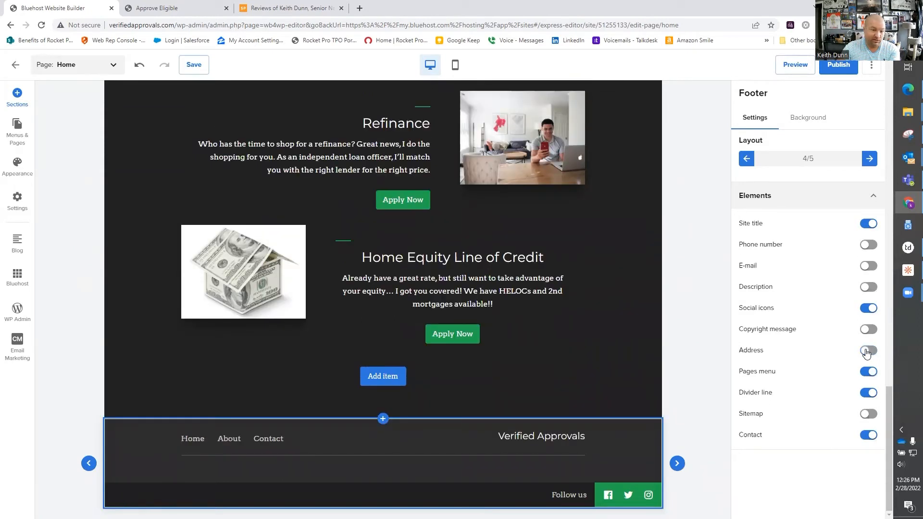
left_click(868, 310)
left_click(867, 310)
mouse_move(652, 498)
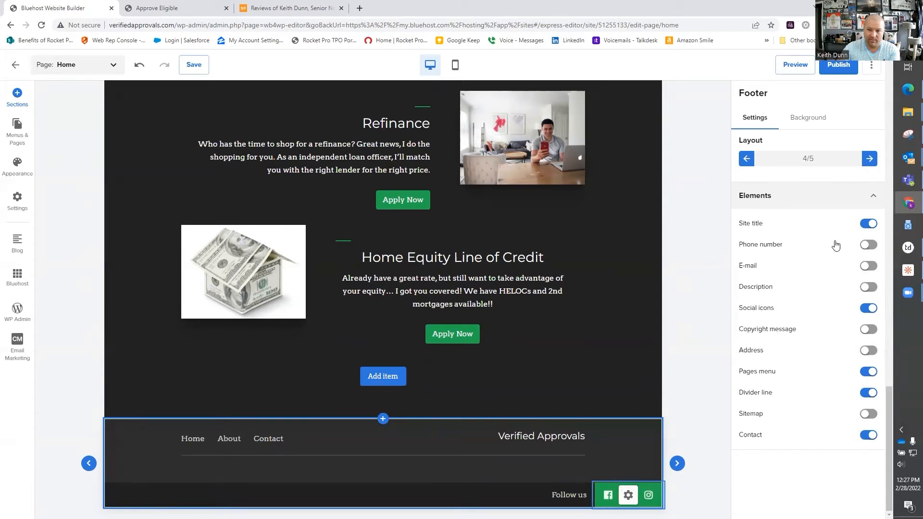
- Try showing the phone number, e-mail and description in the footer, and hide them again
left_click(868, 246)
left_click(868, 246)
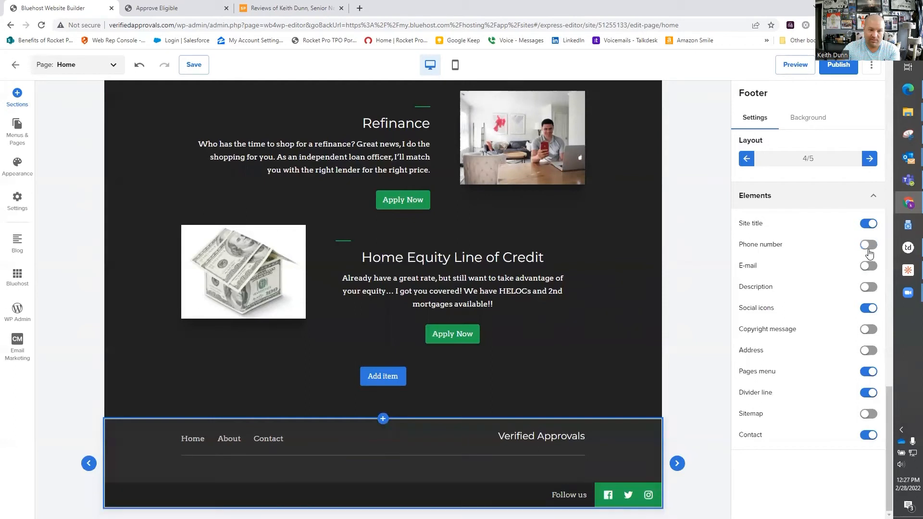
left_click(868, 246)
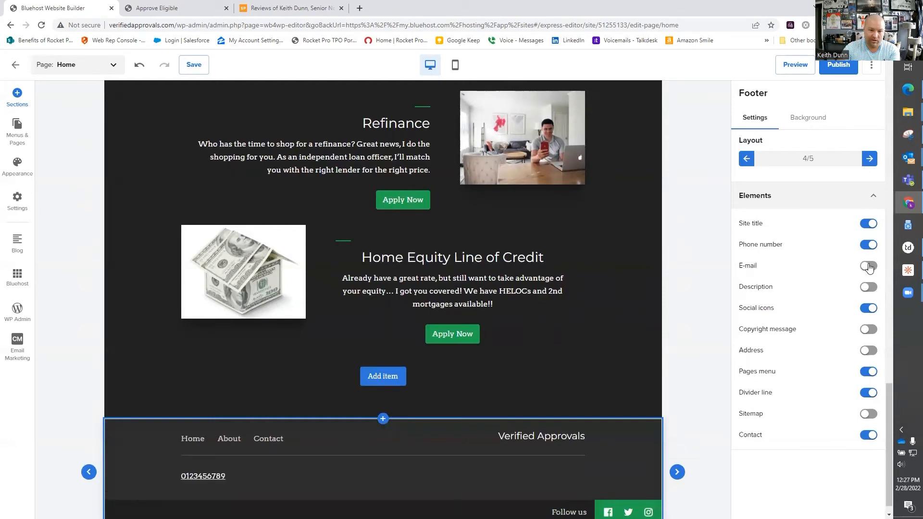
left_click(869, 267)
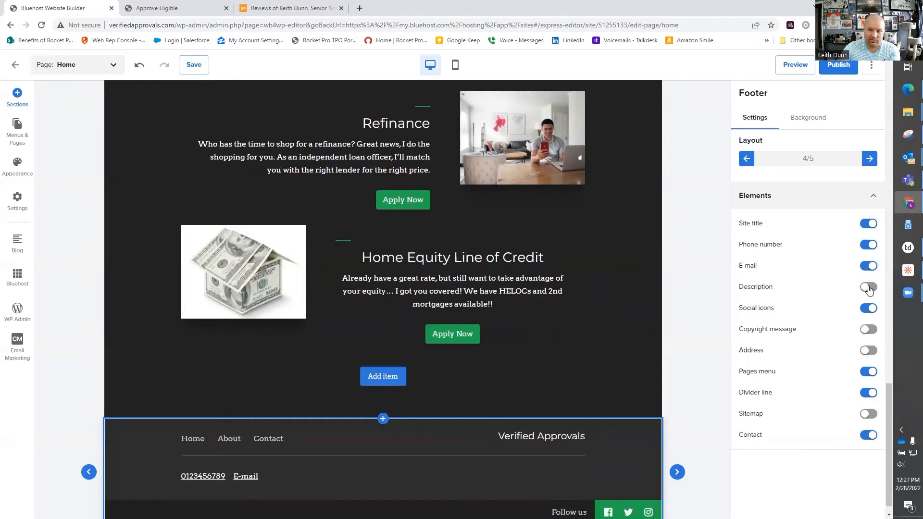
left_click(869, 287)
left_click(870, 287)
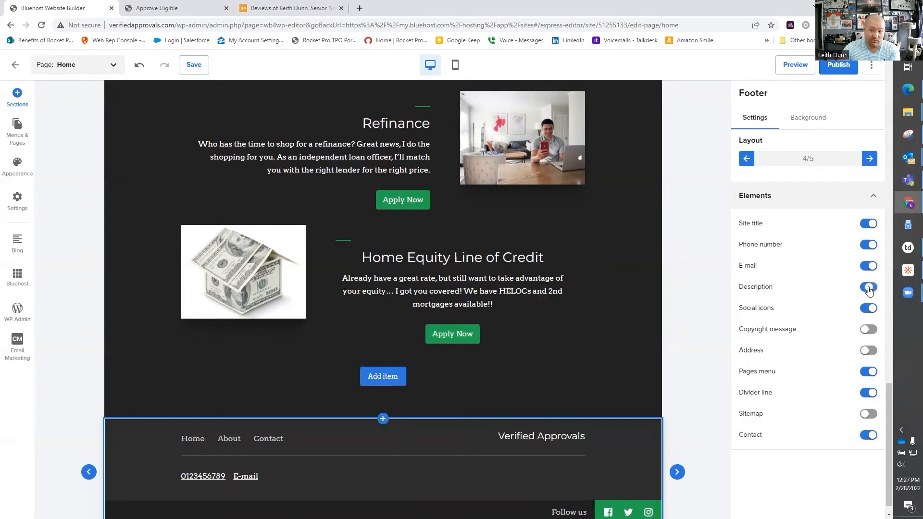
left_click(869, 267)
left_click(870, 246)
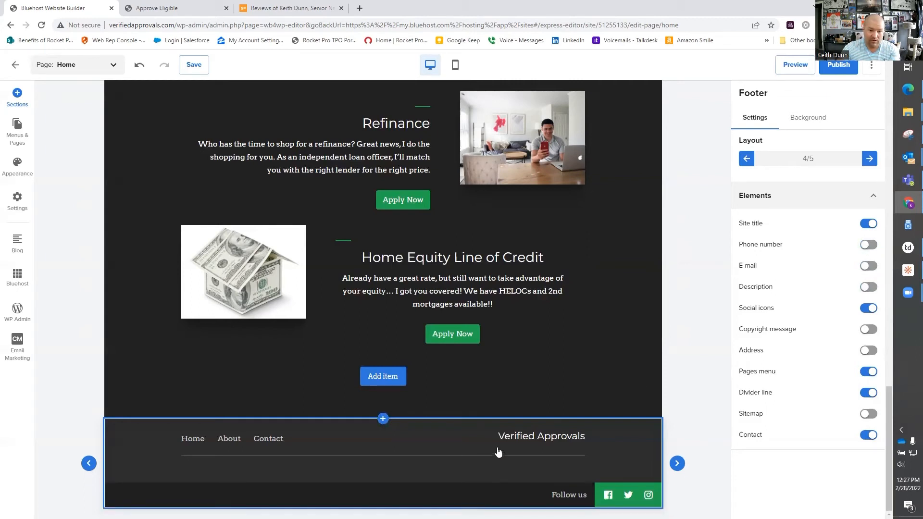
- Hide the footer's divider line and compare the layout with the Approve Eligible site
left_click(865, 390)
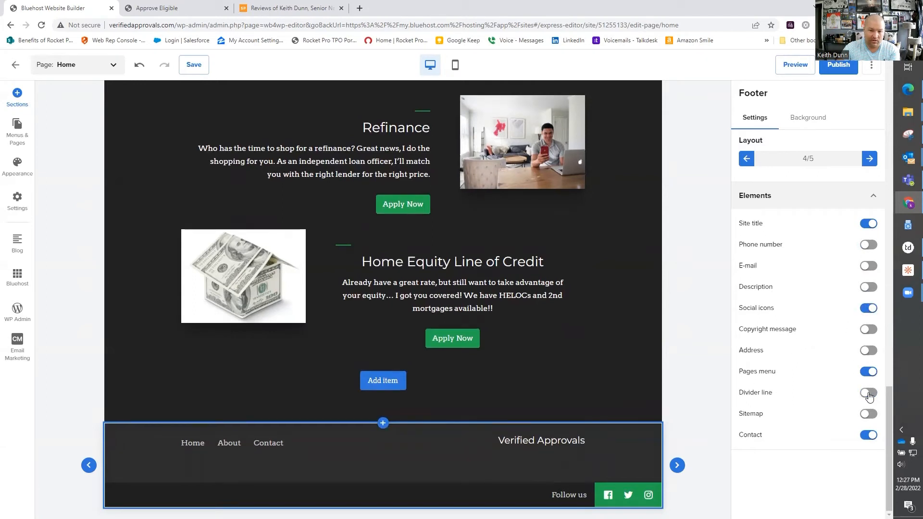
left_click(201, 5)
left_click(34, 5)
- Review the home page and browse the section categories offered for insertion above the social links, adding nothing
scroll(562, 348, "up", 15)
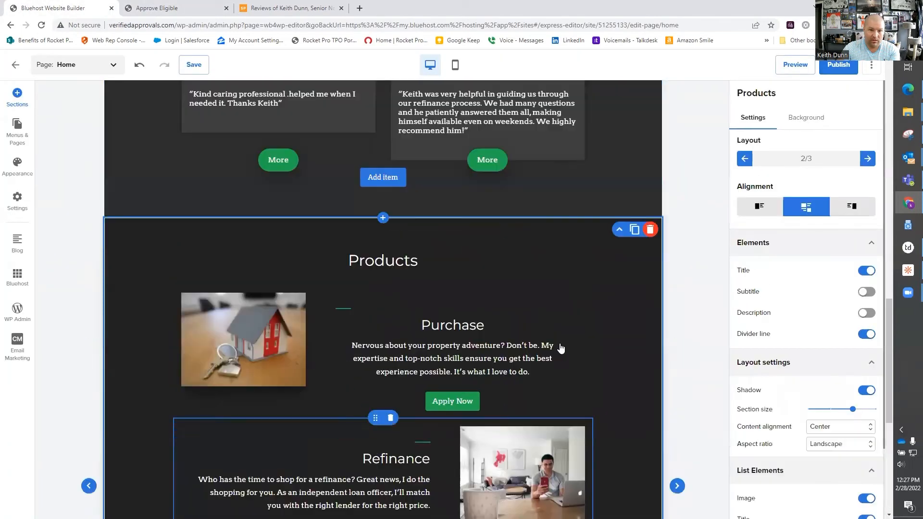
scroll(560, 348, "up", 10)
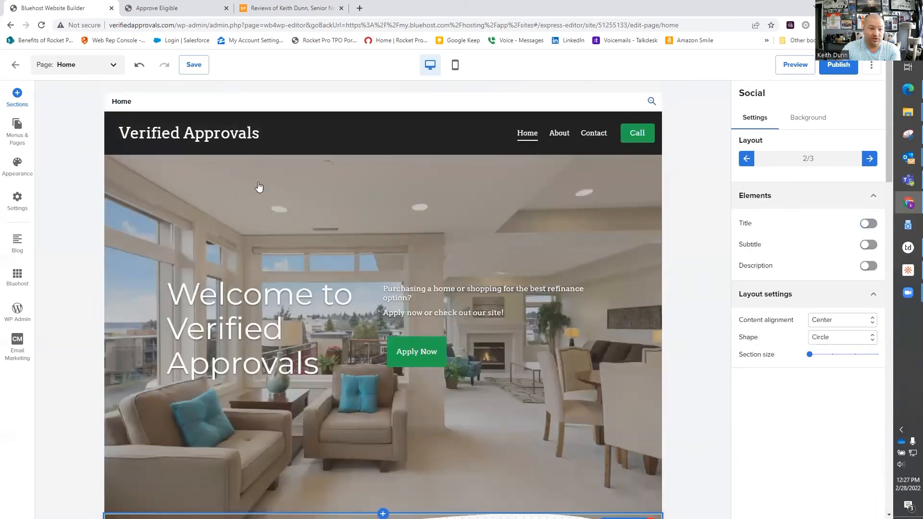
scroll(389, 213, "down", 3)
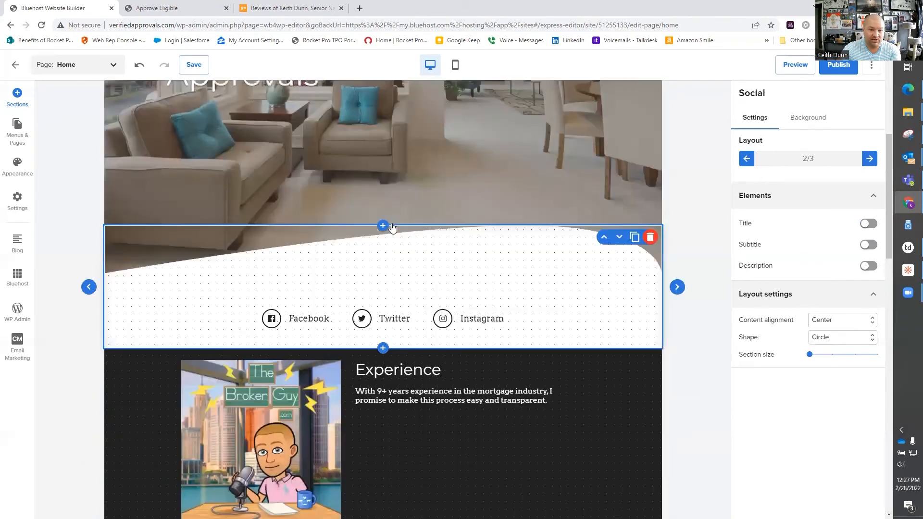
scroll(390, 214, "down", 3)
left_click(382, 225)
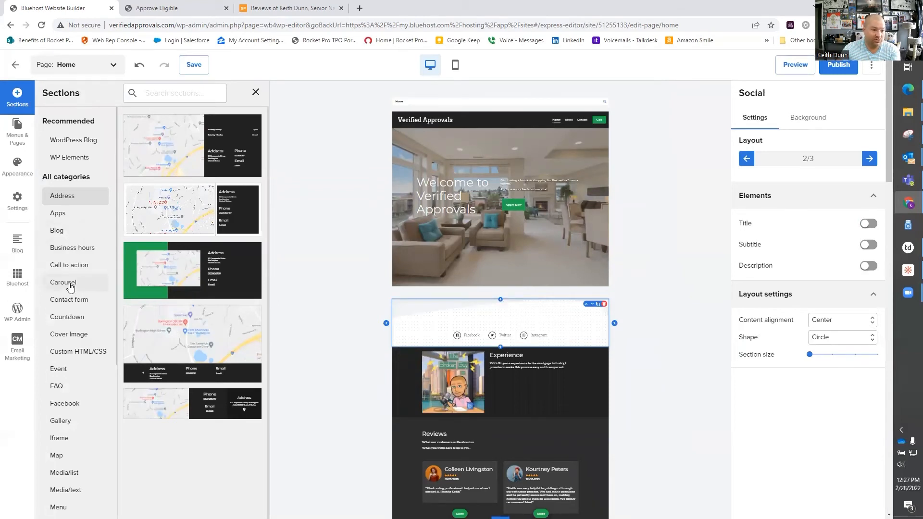
scroll(79, 337, "down", 1)
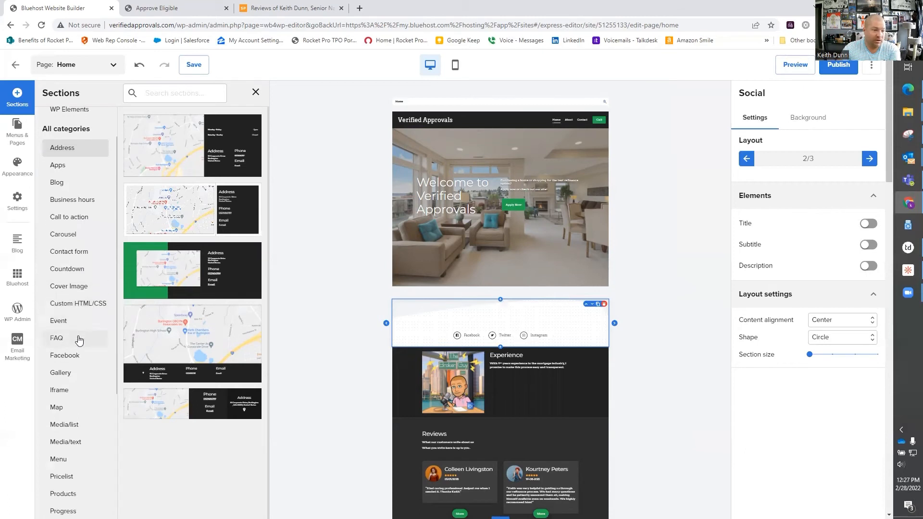
scroll(79, 340, "down", 2)
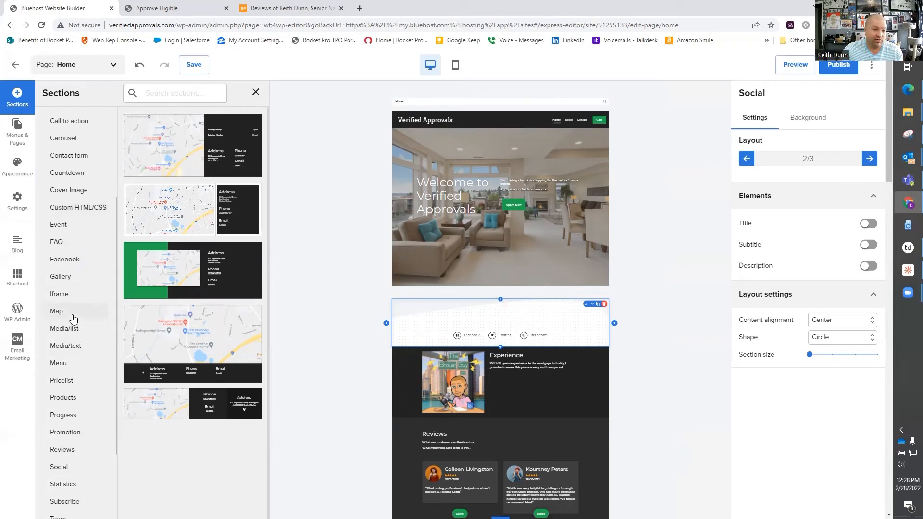
scroll(79, 373, "down", 5)
scroll(60, 327, "up", 2)
scroll(60, 325, "up", 3)
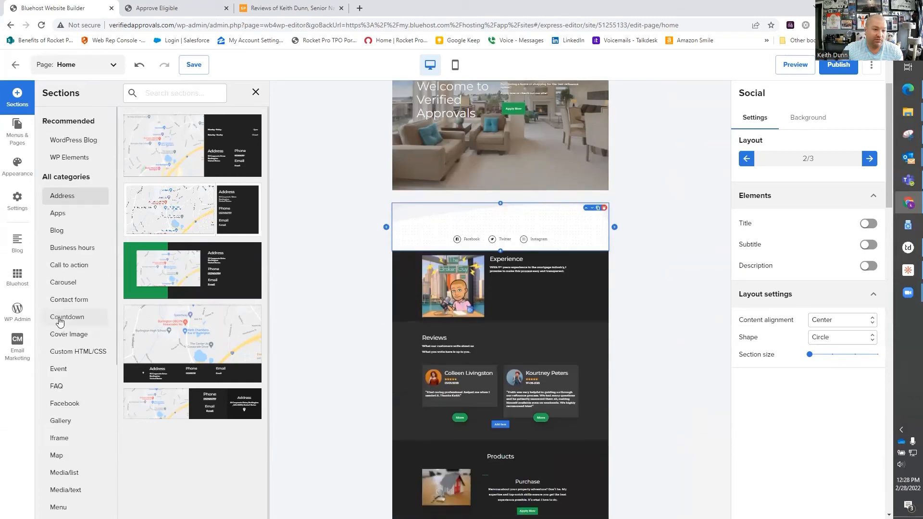
scroll(547, 251, "up", 2)
left_click(651, 230)
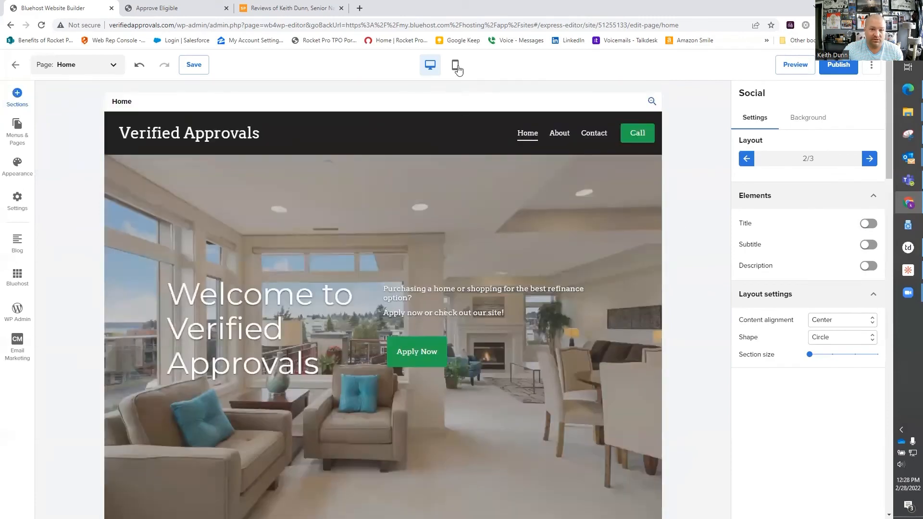
- Inspect the home page in the mobile view and return to the desktop view
left_click(454, 65)
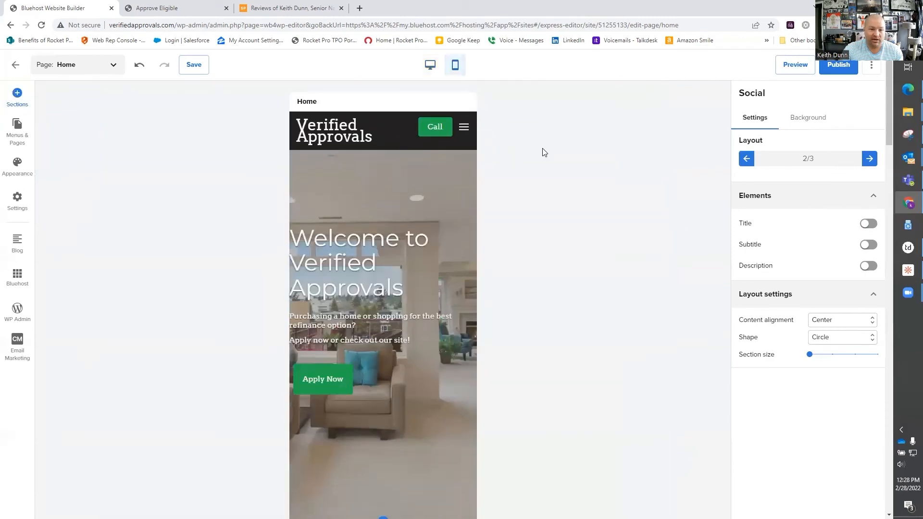
scroll(559, 207, "down", 10)
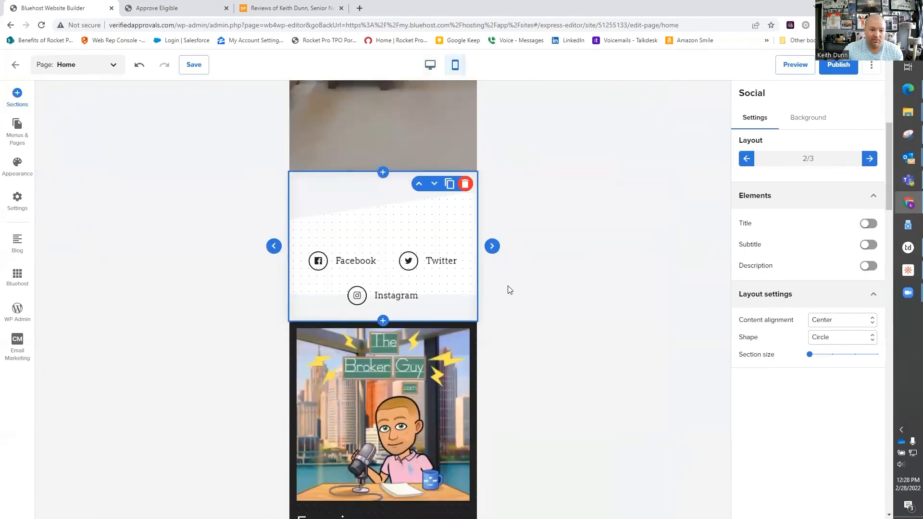
scroll(433, 319, "down", 6)
scroll(432, 319, "up", 16)
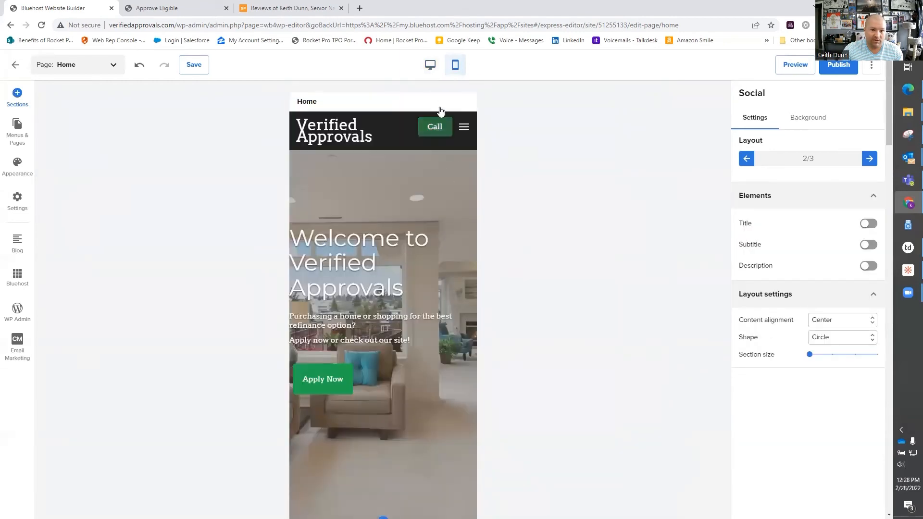
left_click(430, 68)
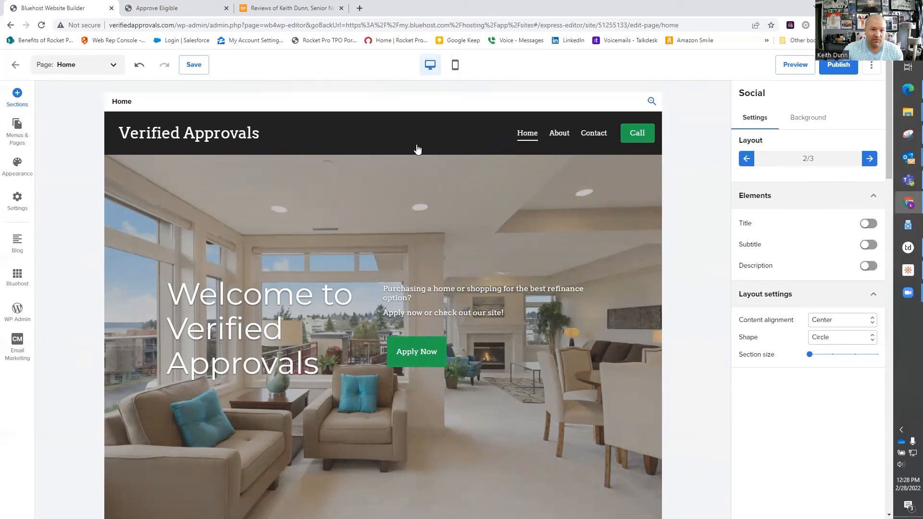
- Open the About page and delete its first section, the "Welcome to our website" block with the kitchen picture
left_click(18, 130)
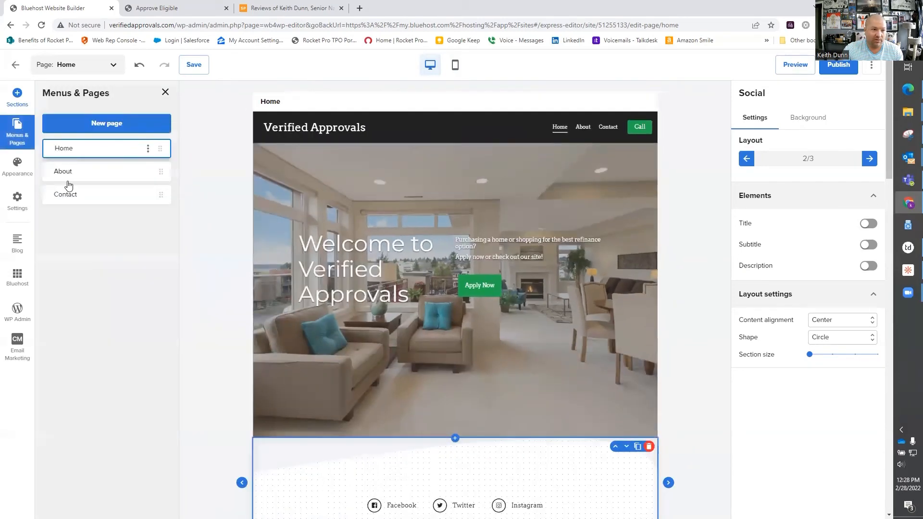
left_click(69, 174)
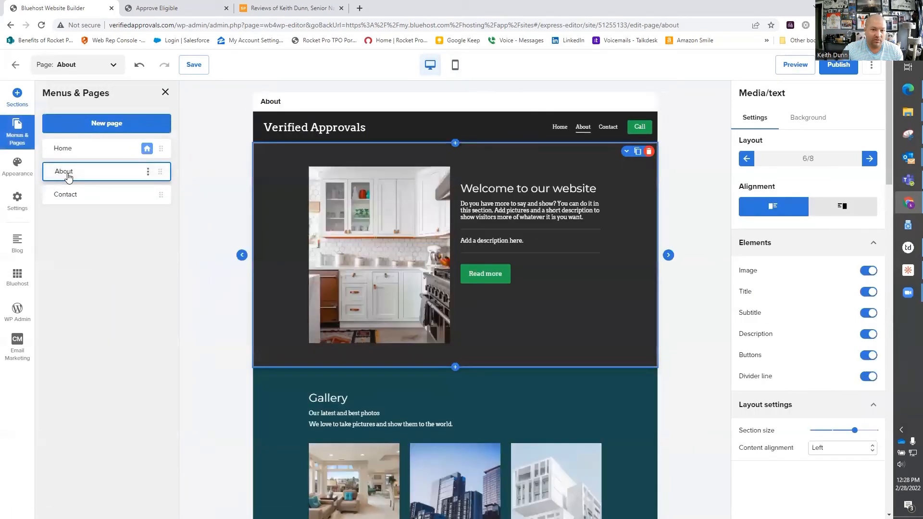
scroll(442, 332, "down", 15)
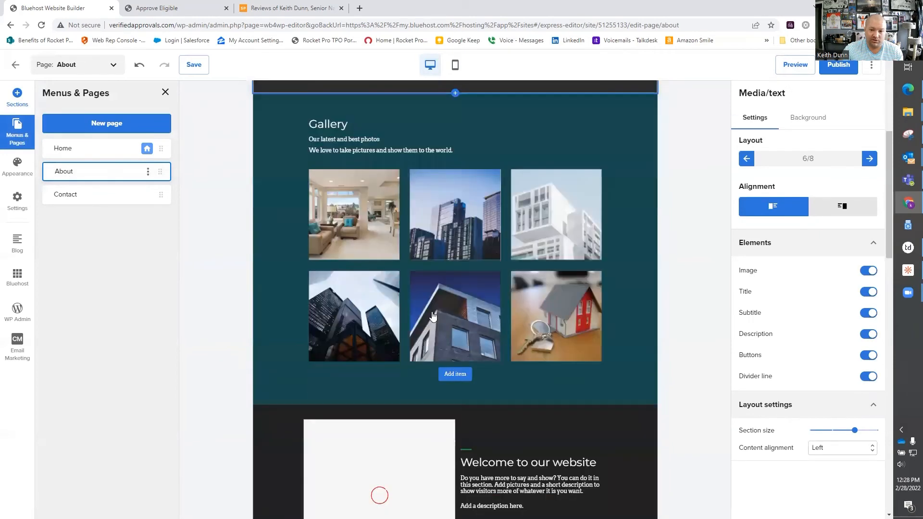
scroll(442, 332, "up", 15)
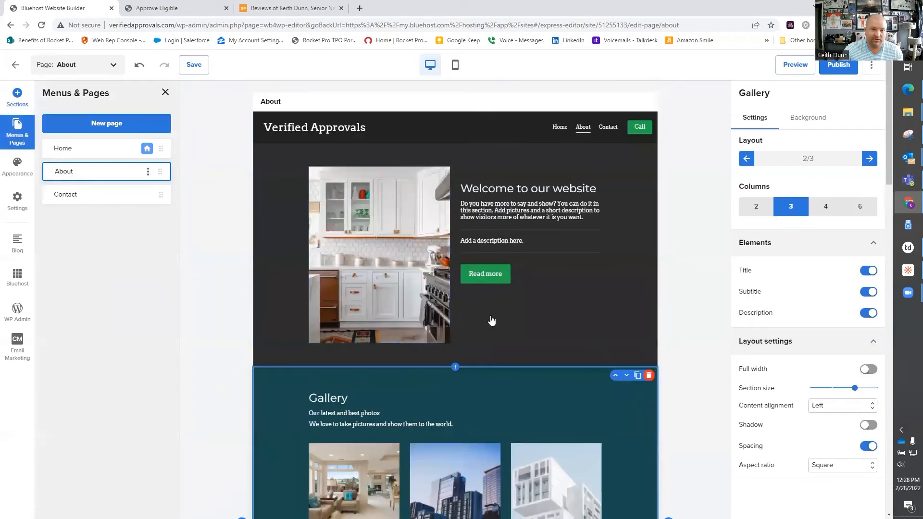
left_click(591, 168)
left_click(627, 152)
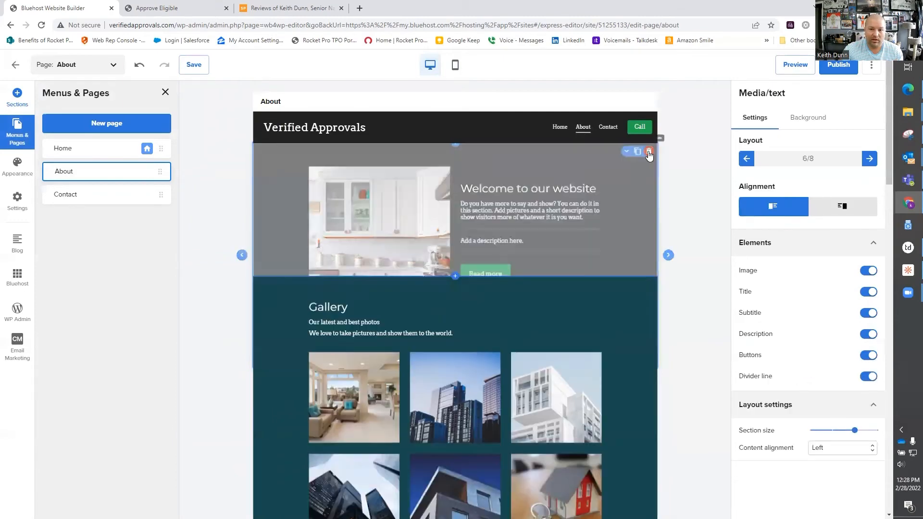
scroll(486, 156, "up", 2)
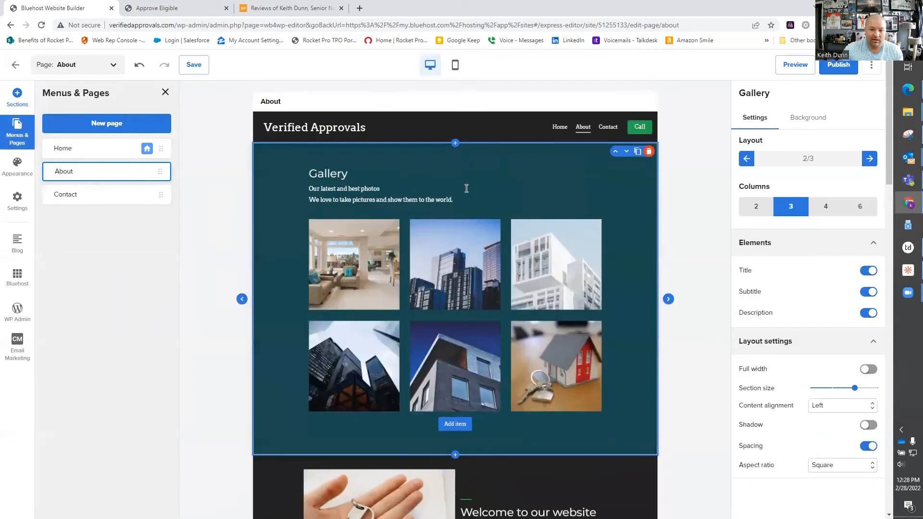
- Start adding a section above the About page's Gallery and consult the About page of the Approve Eligible site
left_click(456, 145)
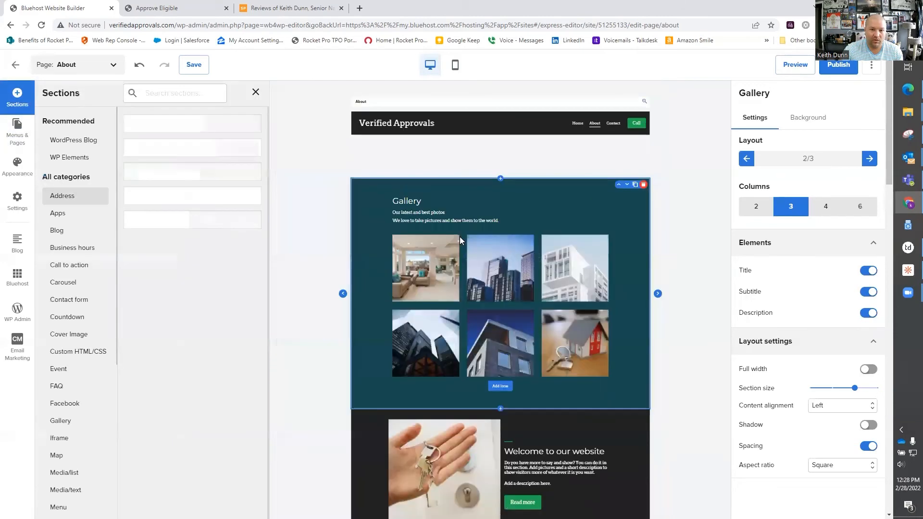
left_click(223, 4)
scroll(610, 265, "up", 10)
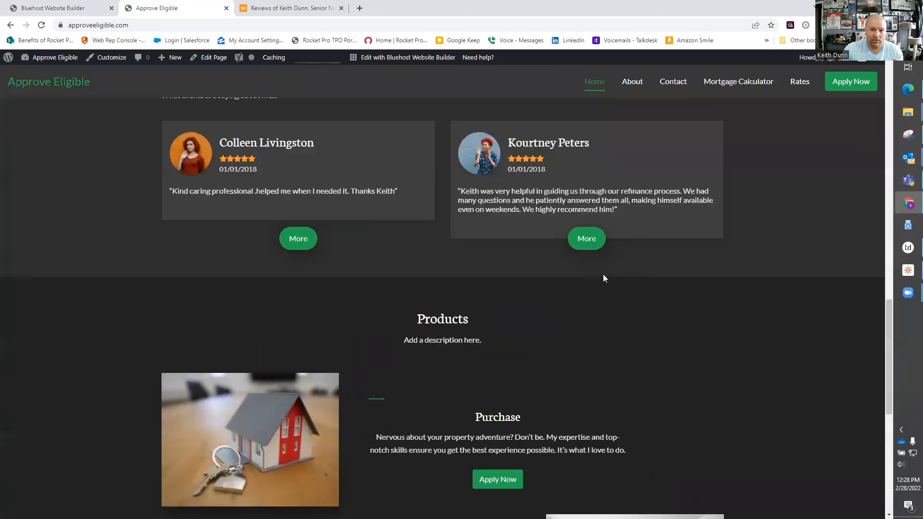
scroll(595, 275, "up", 10)
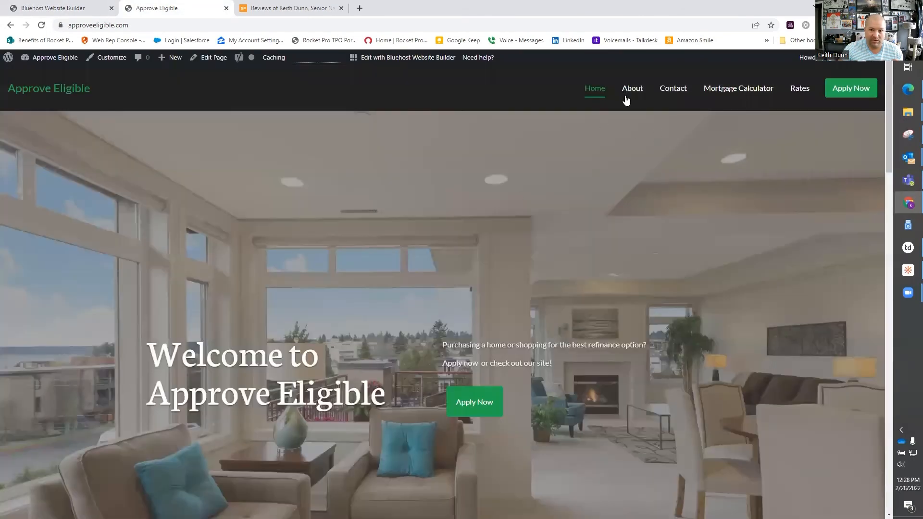
left_click(627, 93)
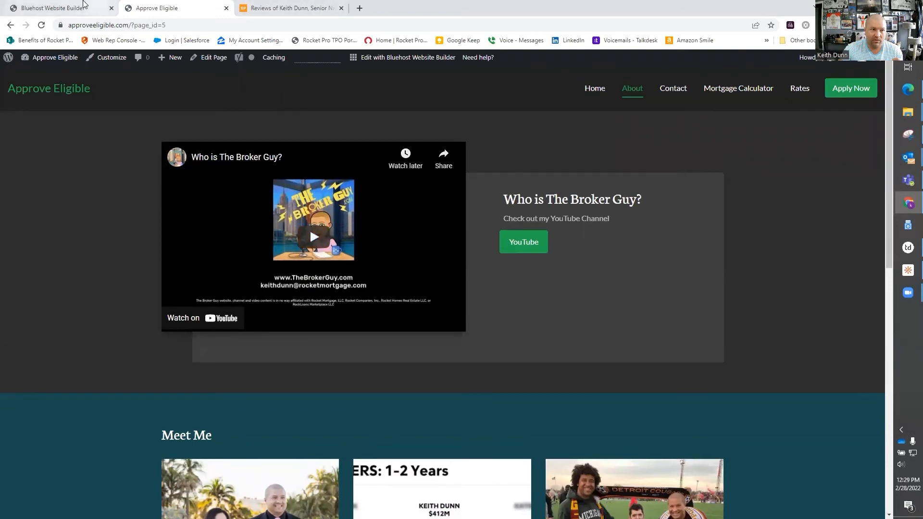
- Return to the website builder and insert the third Video section layout above the Gallery on the About page
left_click(83, 4)
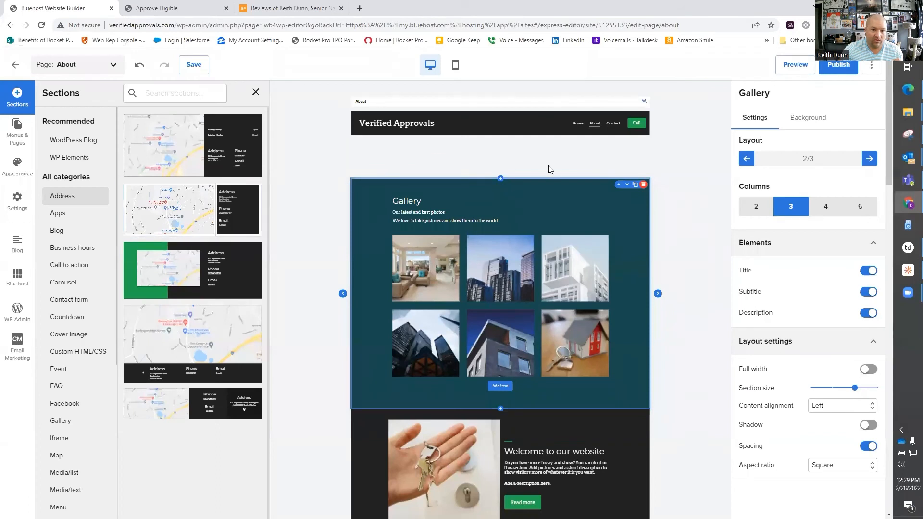
scroll(73, 332, "down", 4)
scroll(73, 332, "down", 2)
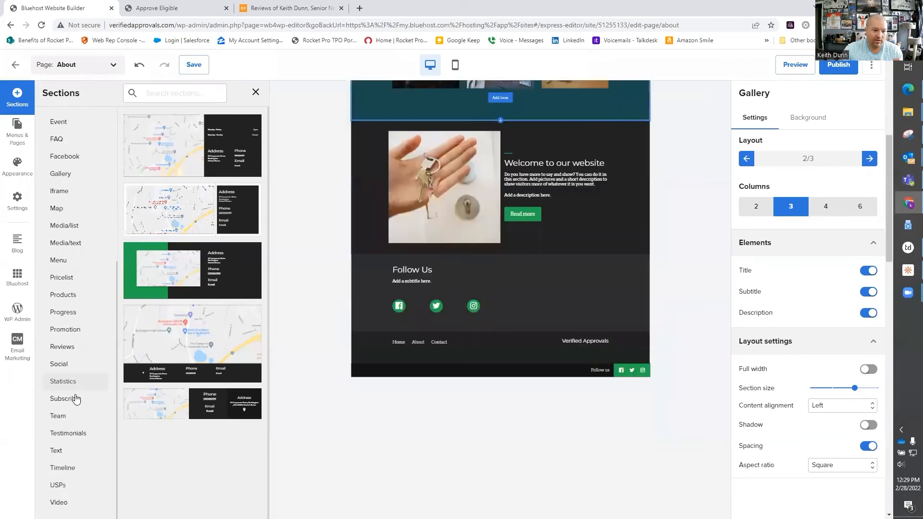
left_click(69, 502)
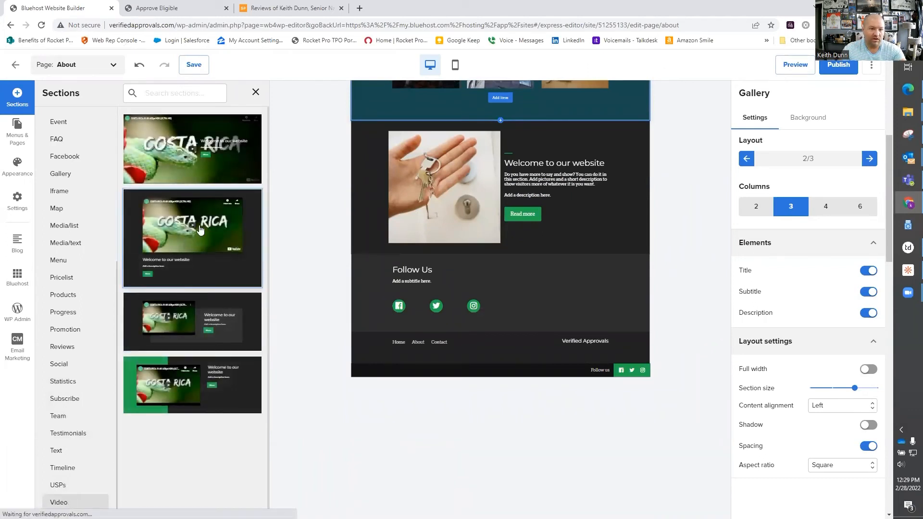
left_click(201, 321)
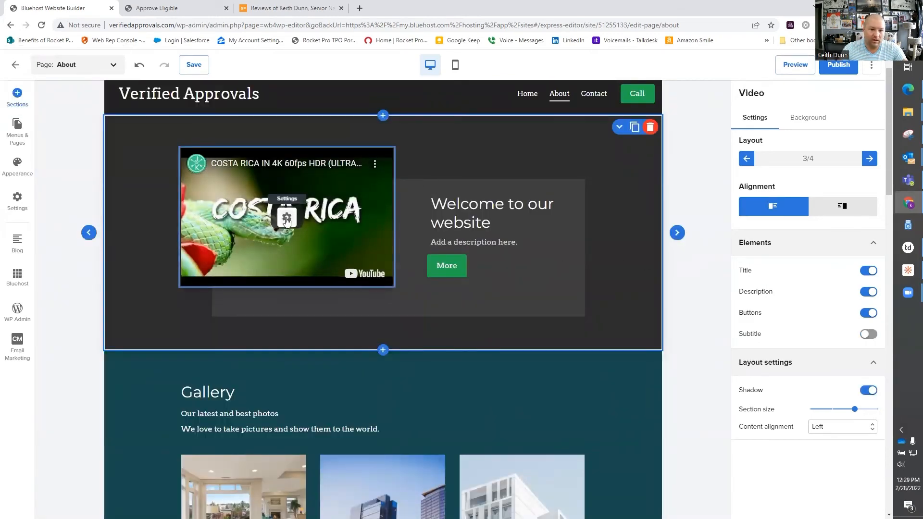
- Open the new video's settings and copy the link of the "Who is The Broker Guy?" video from the Approve Eligible site
left_click(286, 219)
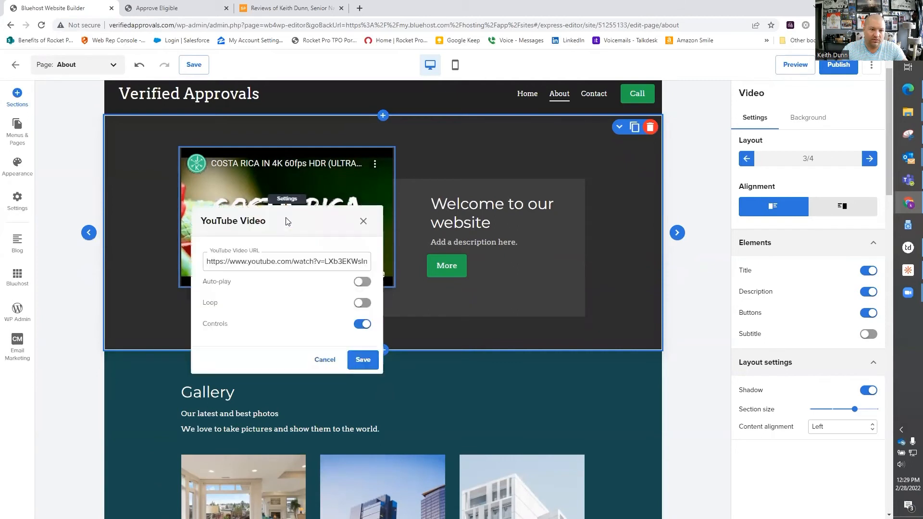
left_click(197, 8)
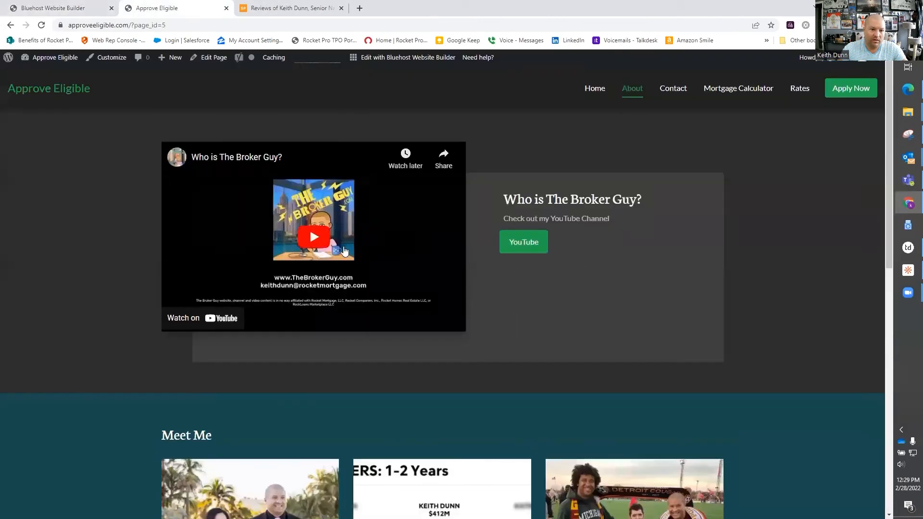
left_click(443, 158)
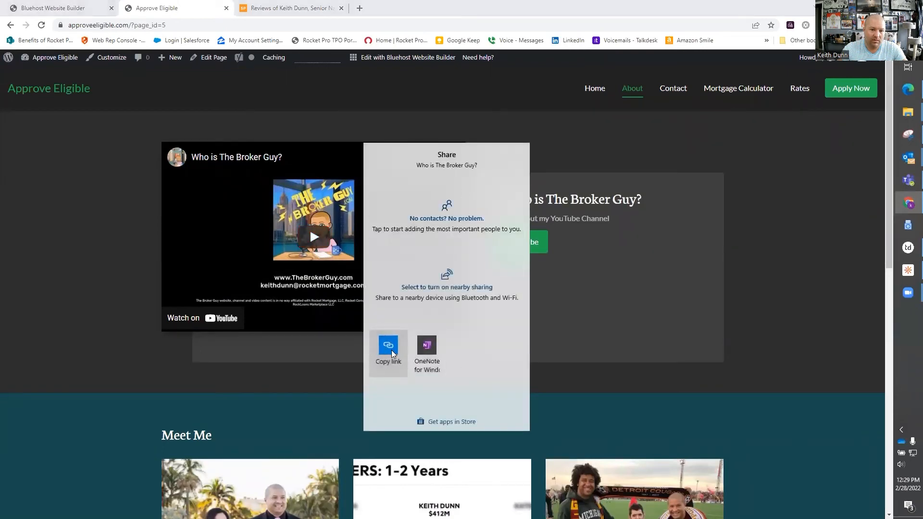
left_click(388, 348)
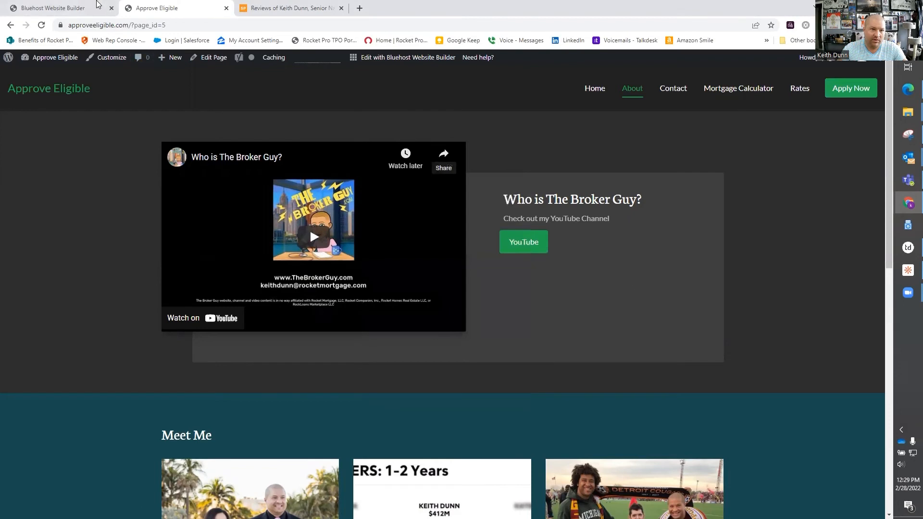
left_click(72, 7)
triple_click(279, 262)
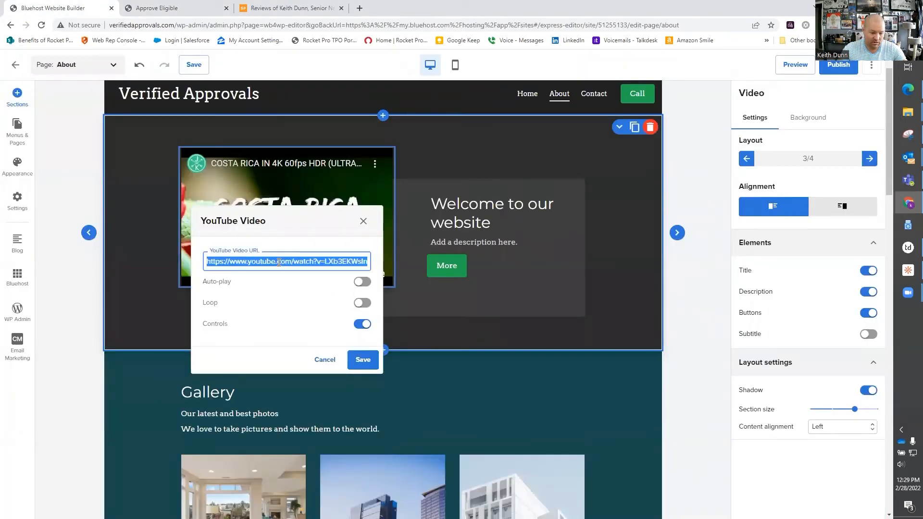
type("https://youtu.be/APTSdZ7u3xc")
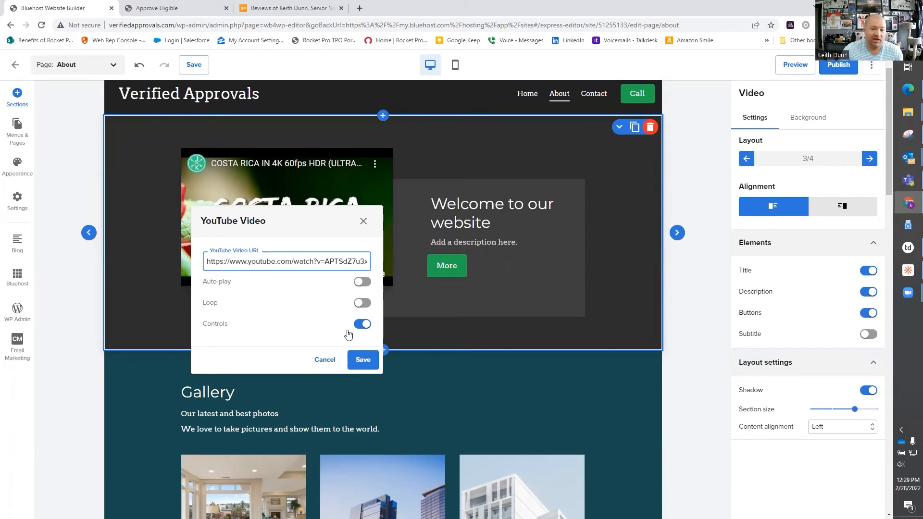
left_click(367, 360)
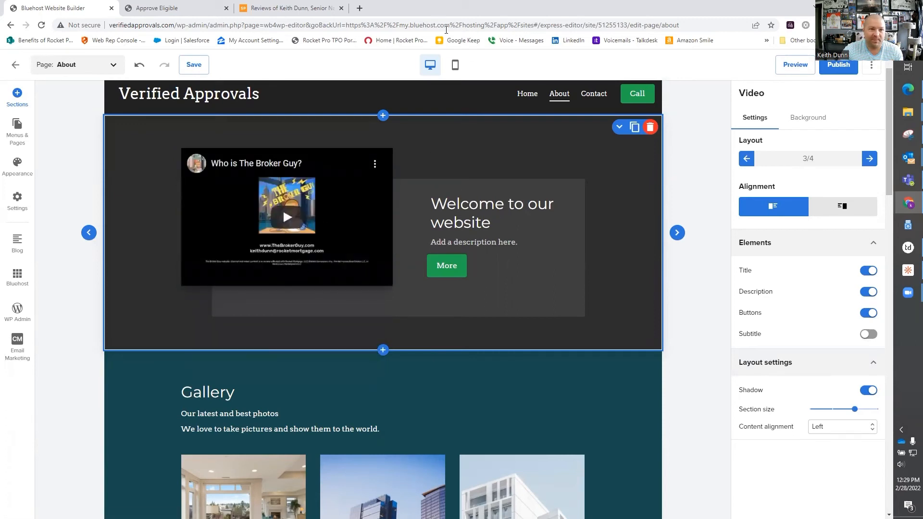
- Copy the heading "Who is The Broker Guy?" from the Approve Eligible About page and return to the website builder
left_click(164, 8)
triple_click(626, 199)
right_click(626, 199)
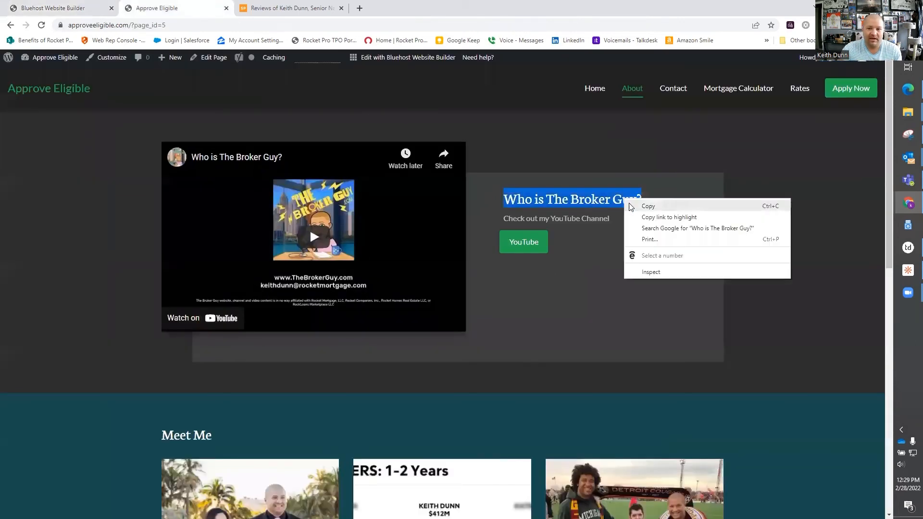
left_click(638, 206)
left_click(58, 8)
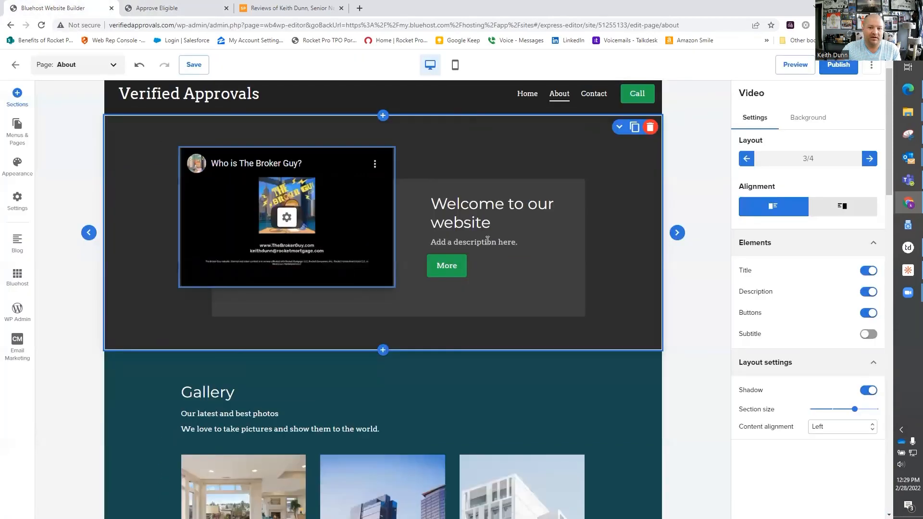
- Set the video section's title to "Who is The Broker Guy?" and copy the line "Check out my YouTube Channel" from the Approve Eligible About page
triple_click(466, 210)
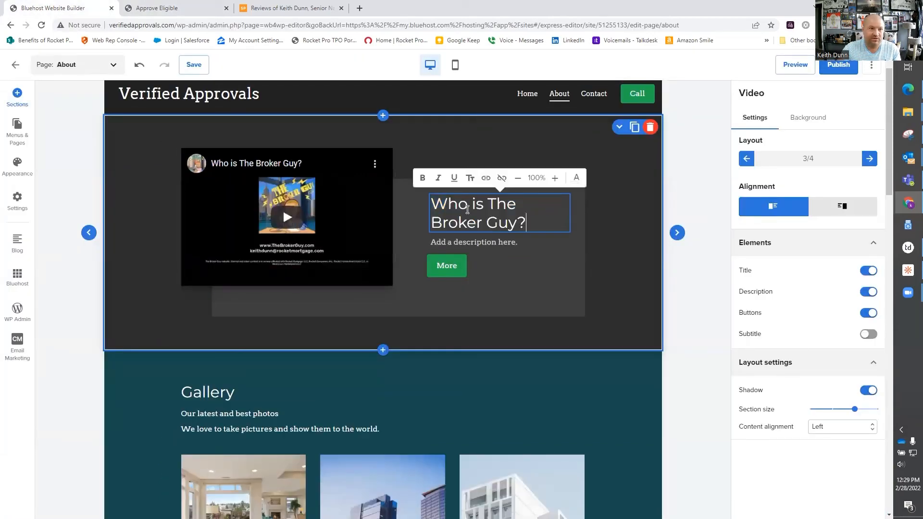
left_click(136, 5)
triple_click(567, 219)
right_click(567, 219)
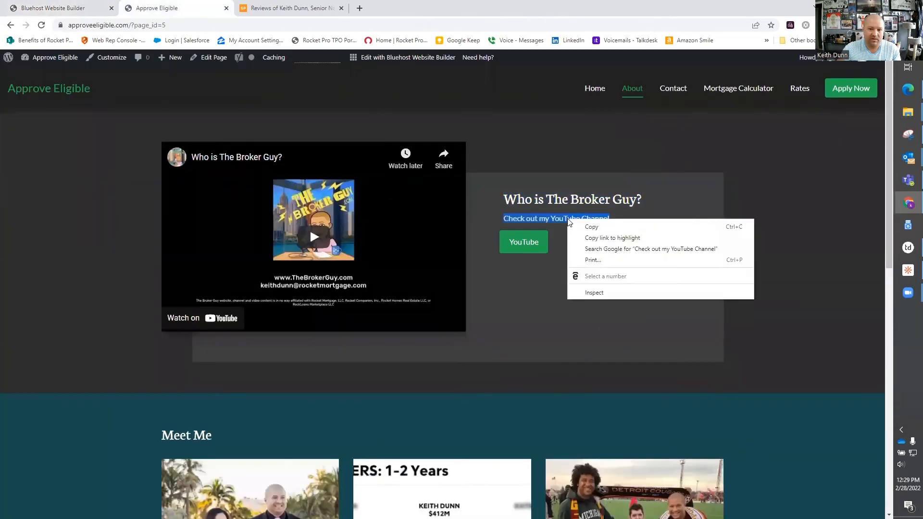
left_click(580, 232)
left_click(72, 7)
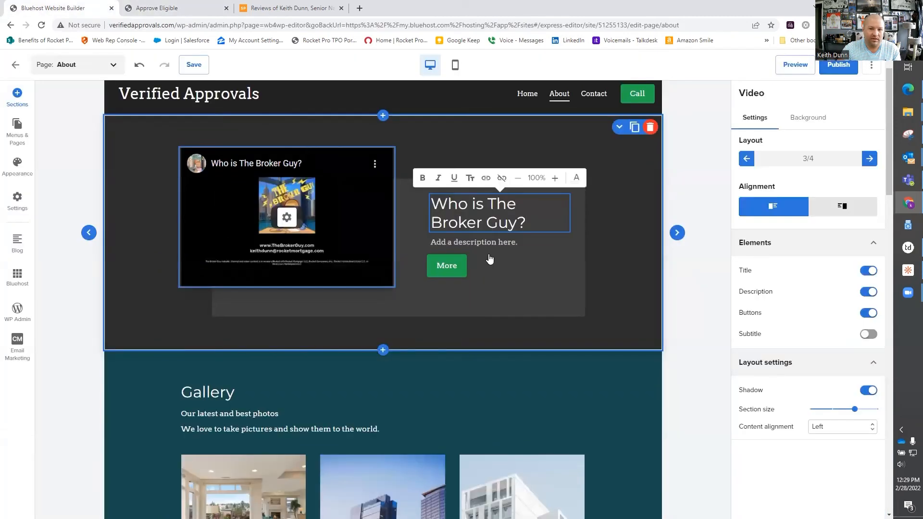
- Replace the video section's placeholder description with the copied text "Check out my YouTube Channel"
double_click(487, 241)
key("ctrl+a")
key("ctrl+v")
left_click(504, 277)
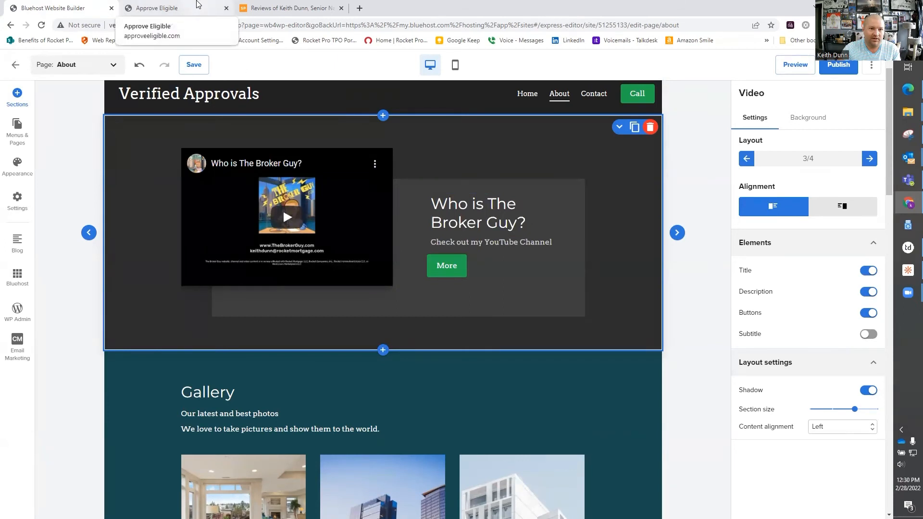
- Rename the video section's "More" button to "YouTube Channel" and compare it with the button on the Approve Eligible site
left_click(451, 267)
double_click(451, 268)
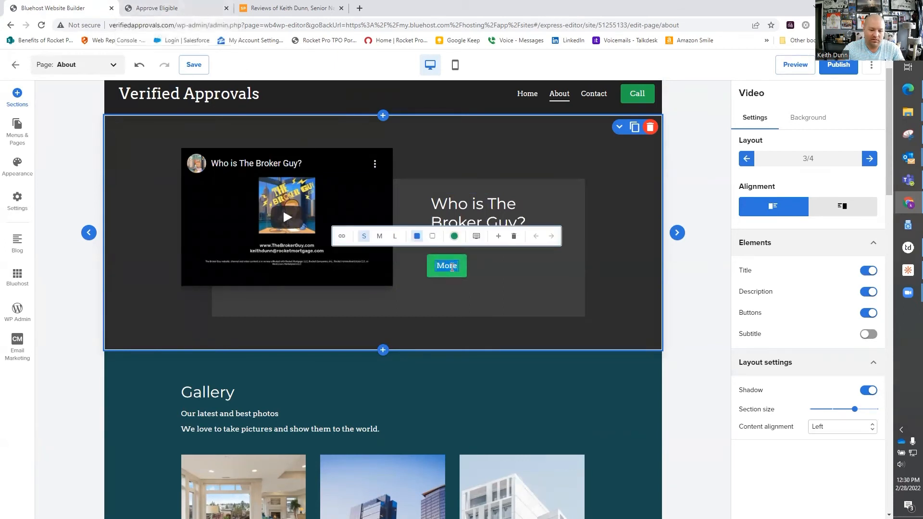
type("YouTube ")
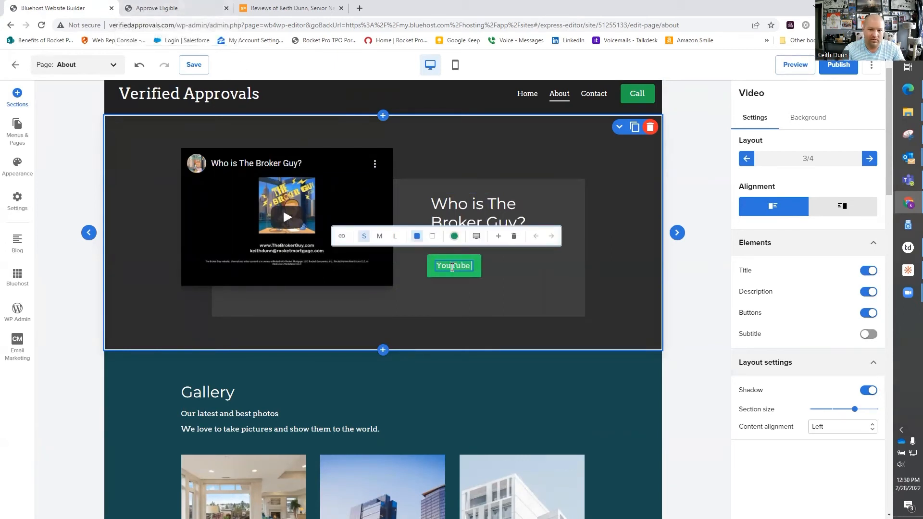
type("Channel")
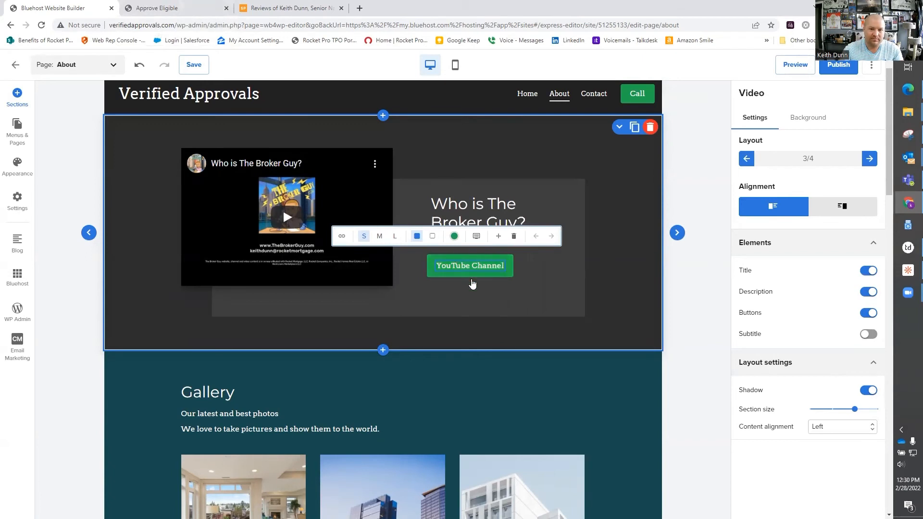
left_click(606, 310)
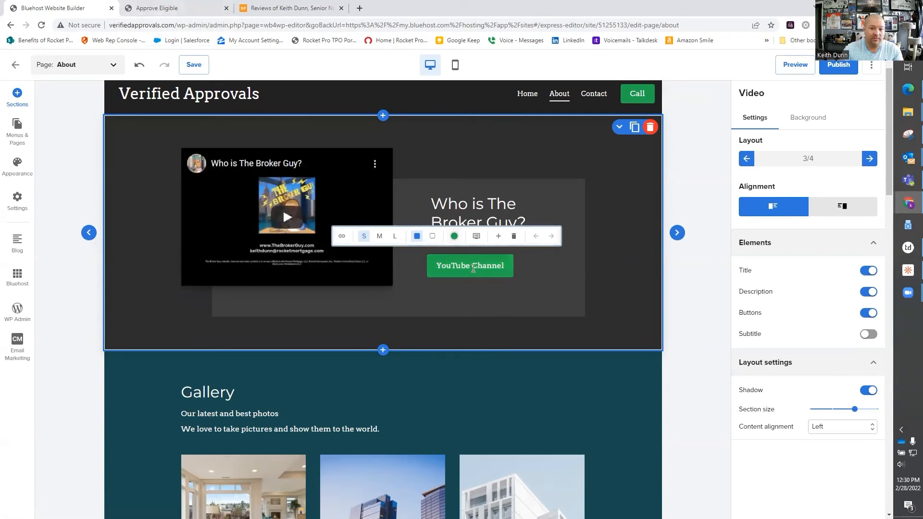
left_click(188, 6)
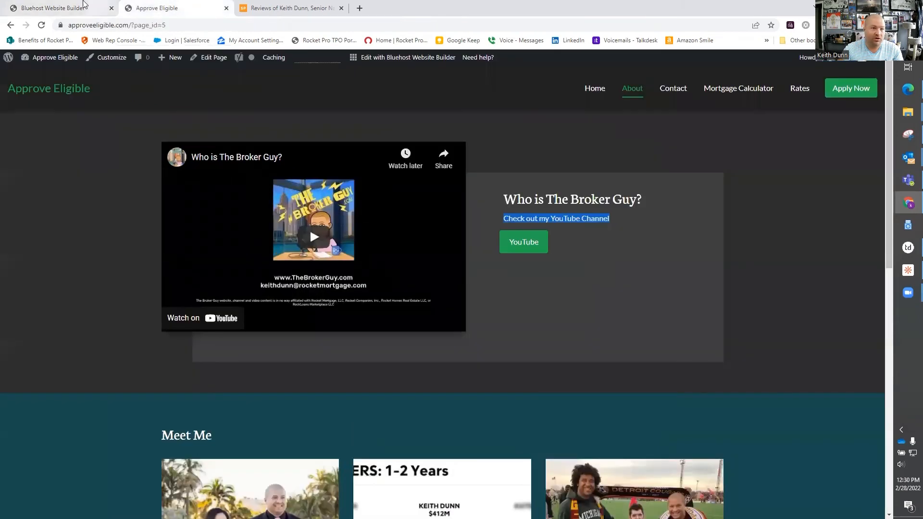
left_click(76, 5)
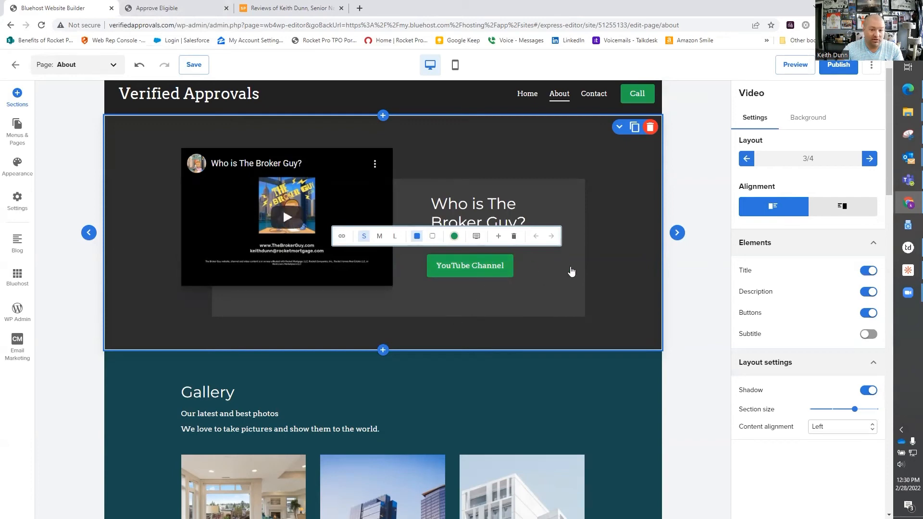
- Check the photo gallery on the Approve Eligible About page and retitle the builder's Gallery section "Meet Me"
scroll(575, 290, "down", 3)
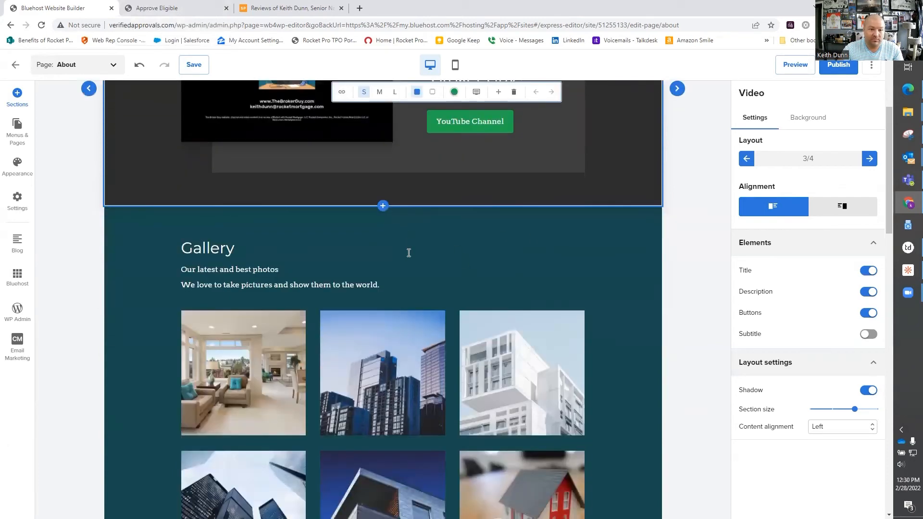
left_click(179, 3)
scroll(399, 307, "down", 5)
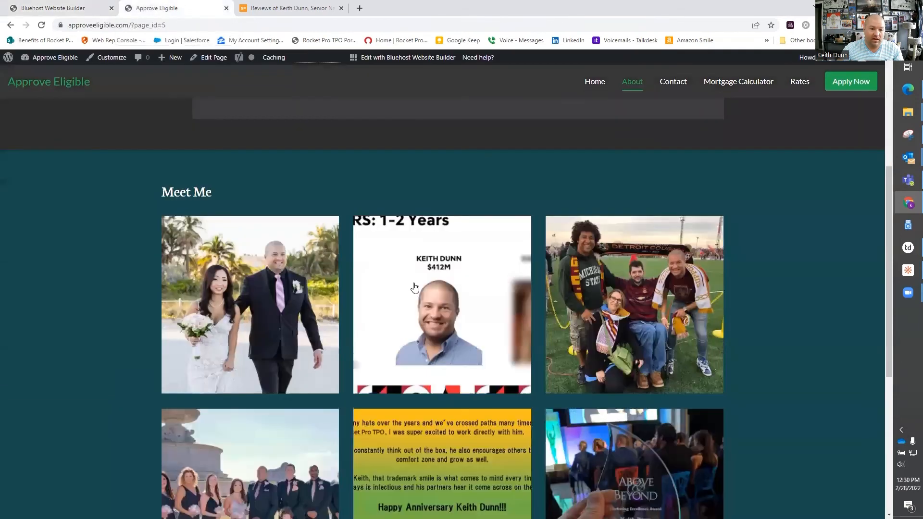
scroll(336, 254, "down", 2)
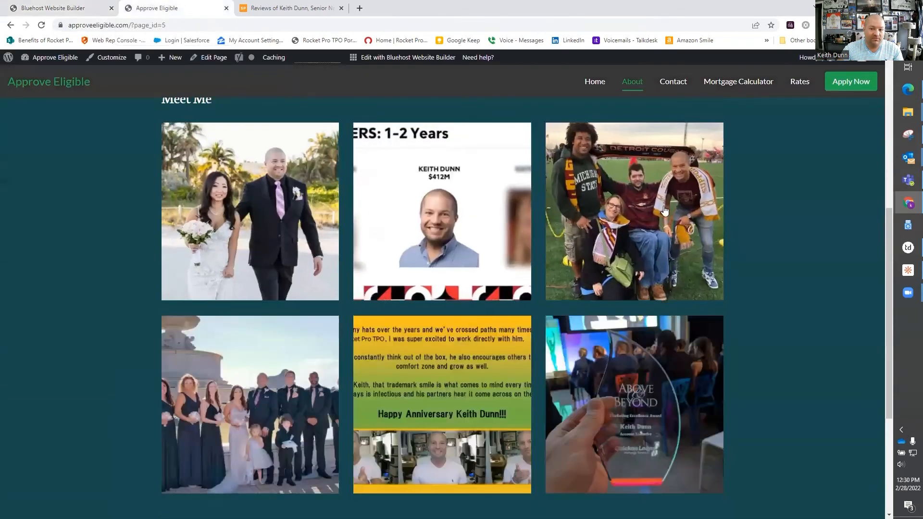
left_click(26, 6)
double_click(206, 251)
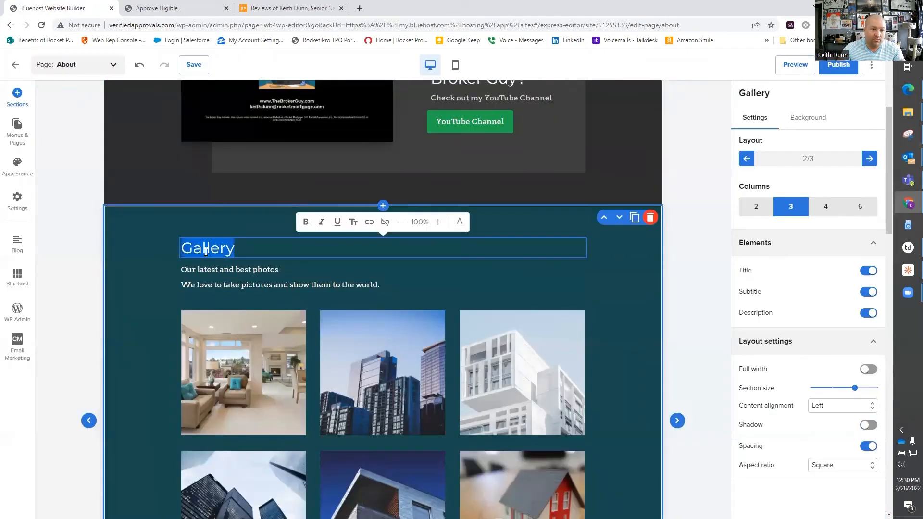
type("Meet Me")
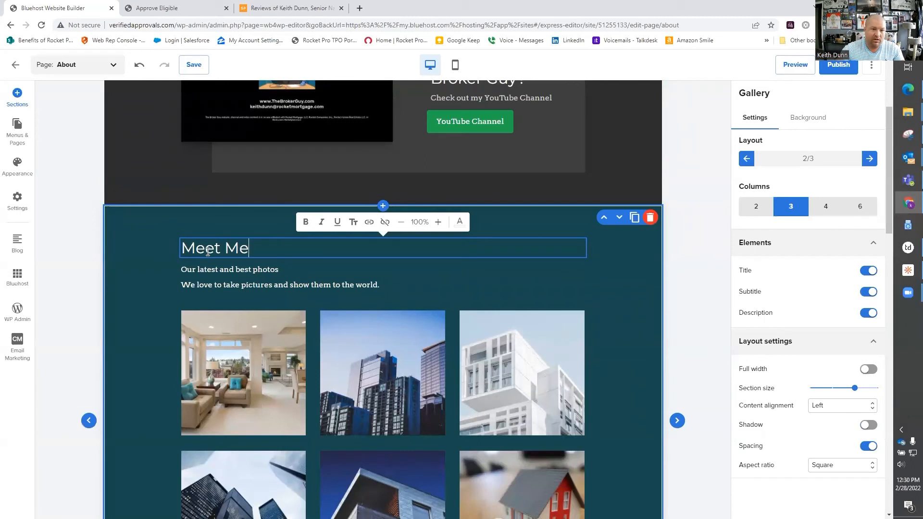
- Remove the gallery section's subtitle "Our latest and best photos" and its description line about taking pictures
triple_click(229, 270)
key("BackSpace")
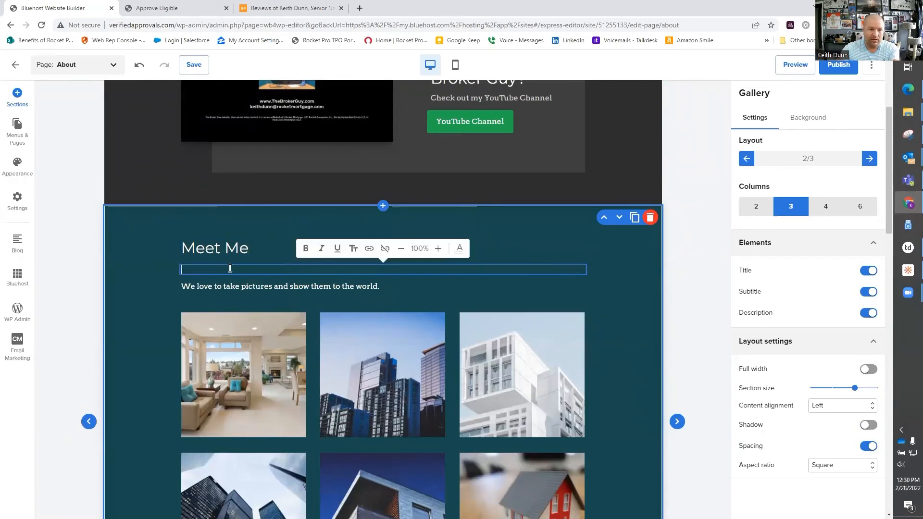
left_click(235, 282)
triple_click(234, 269)
key("BackSpace")
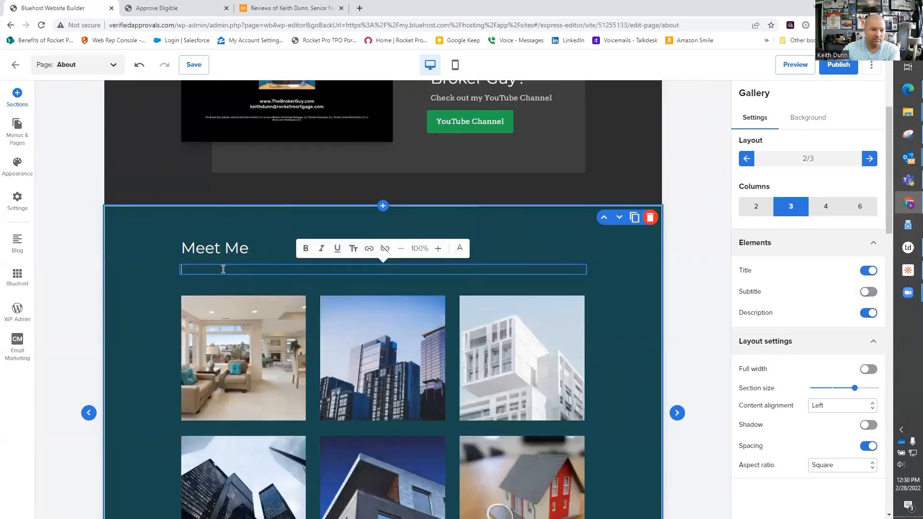
left_click(163, 235)
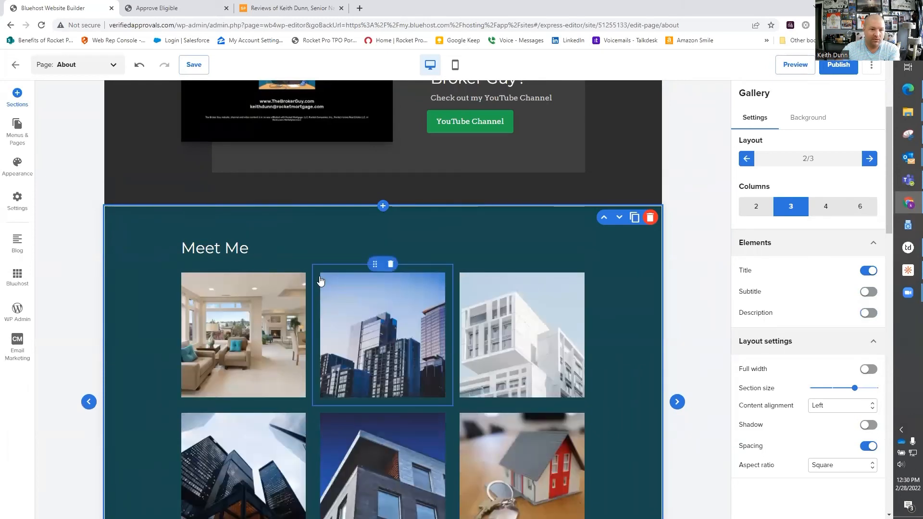
- Replace the first gallery image with the photo of the bride and groom from the image library
mouse_move(243, 323)
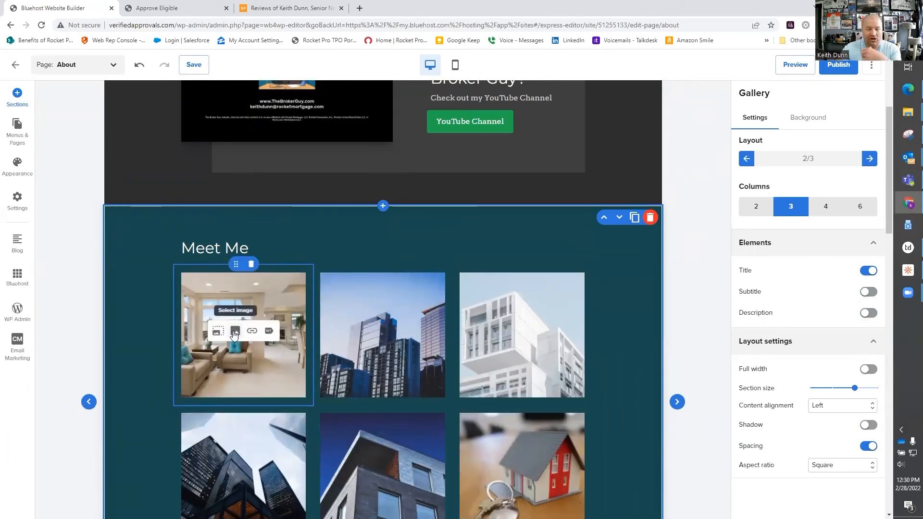
left_click(235, 332)
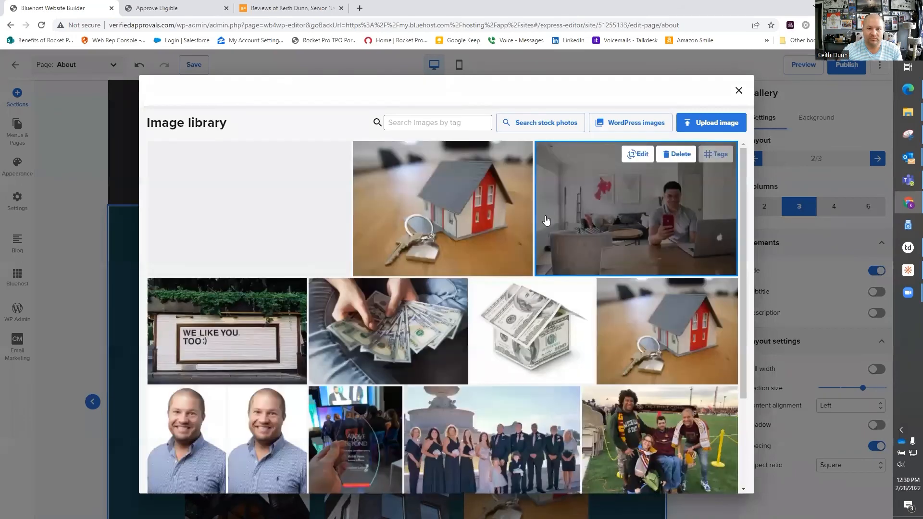
scroll(605, 228, "down", 2)
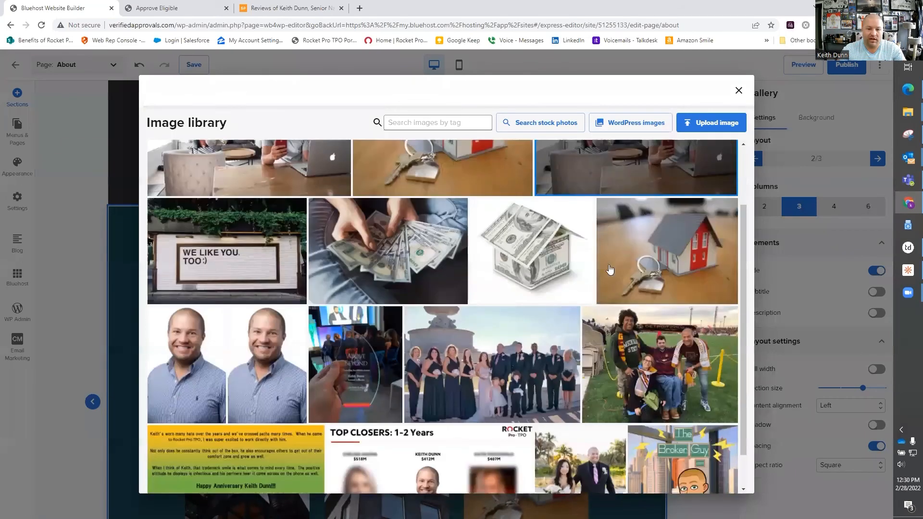
scroll(599, 456, "down", 1)
left_click(596, 451)
- Replace the second gallery image with the photo of the bride and groom from the image library
mouse_move(404, 333)
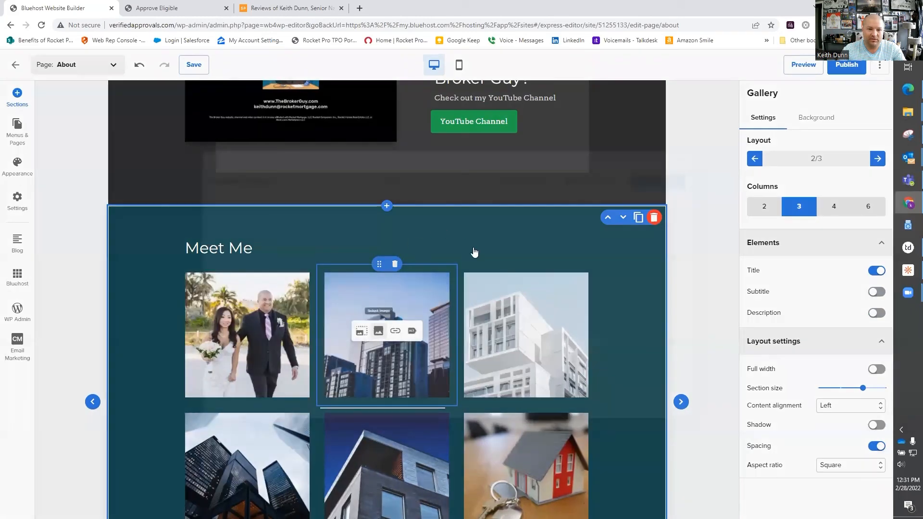
scroll(528, 296, "down", 3)
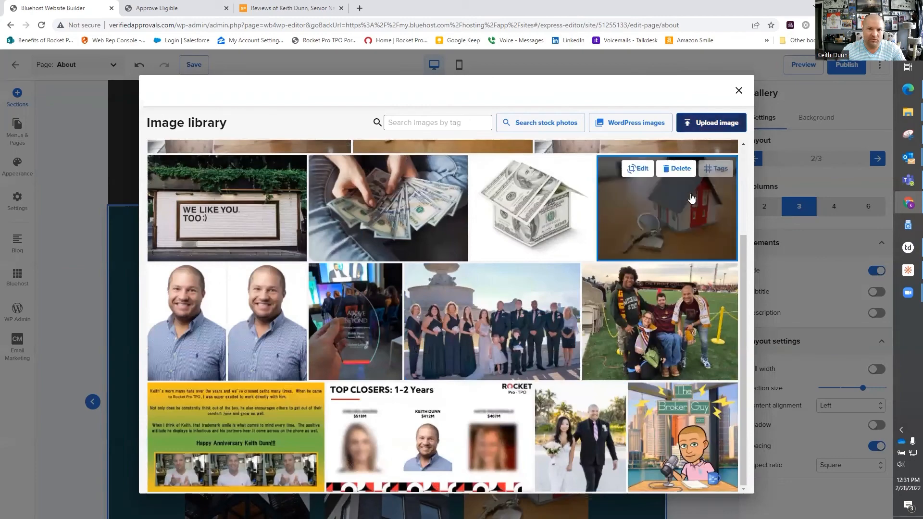
scroll(705, 181, "up", 3)
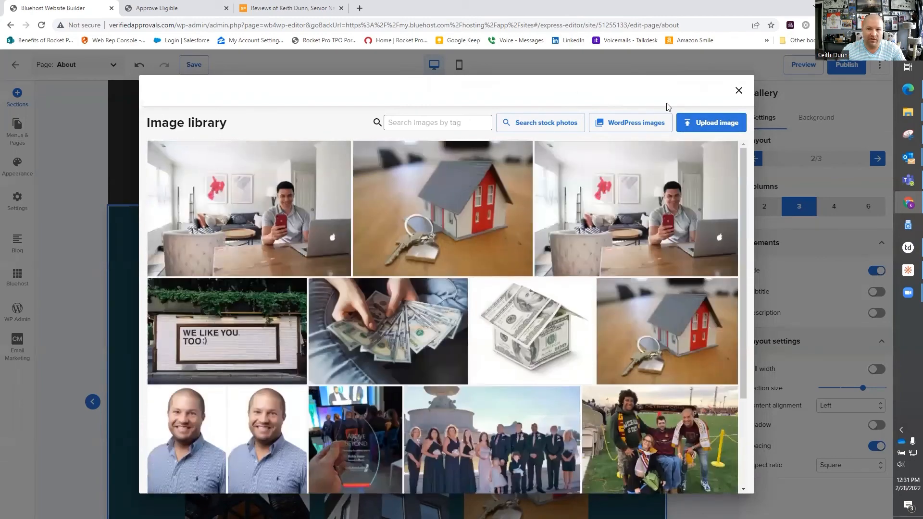
mouse_move(698, 183)
scroll(686, 200, "down", 3)
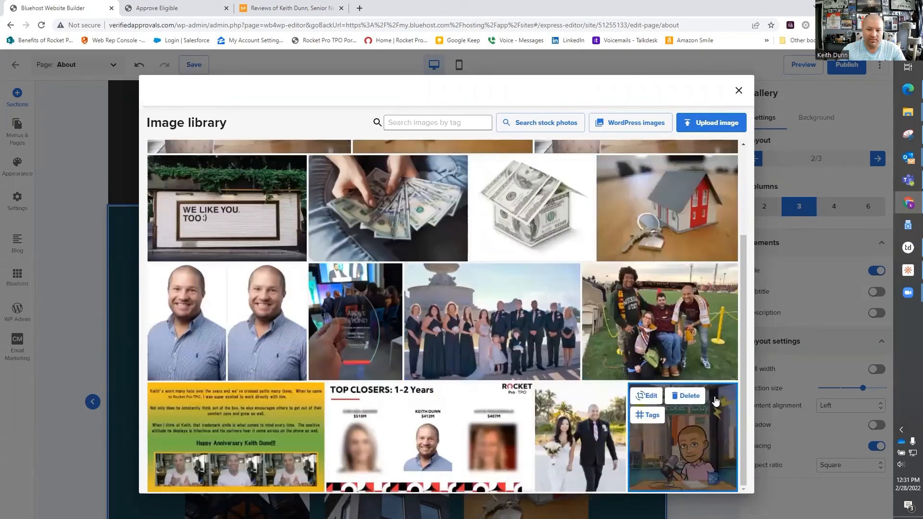
left_click(578, 438)
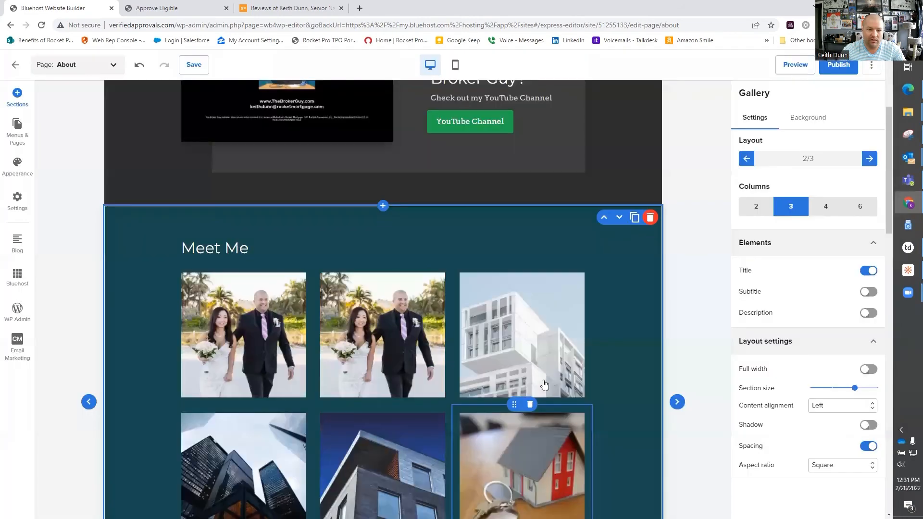
- Replace the second gallery image with the "TOP CLOSERS: 1-2 Years" picture from the image library
left_click(378, 332)
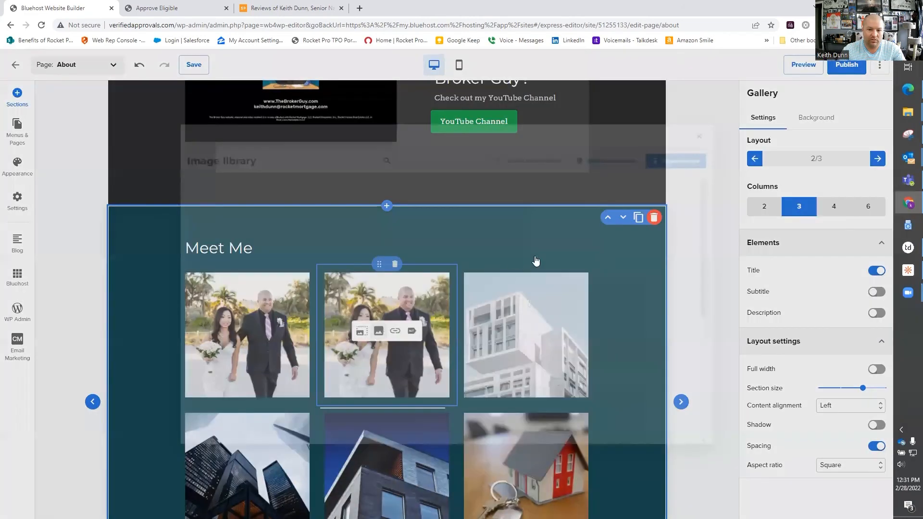
scroll(536, 260, "down", 3)
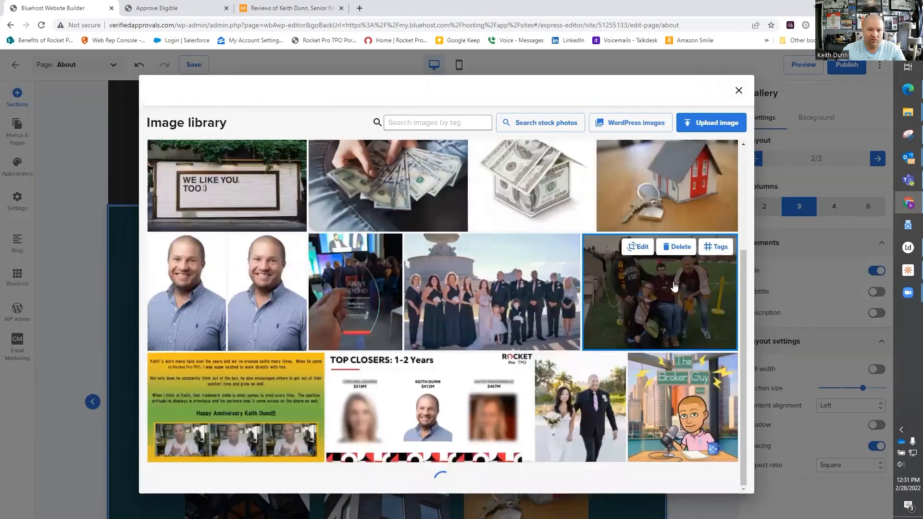
left_click(433, 399)
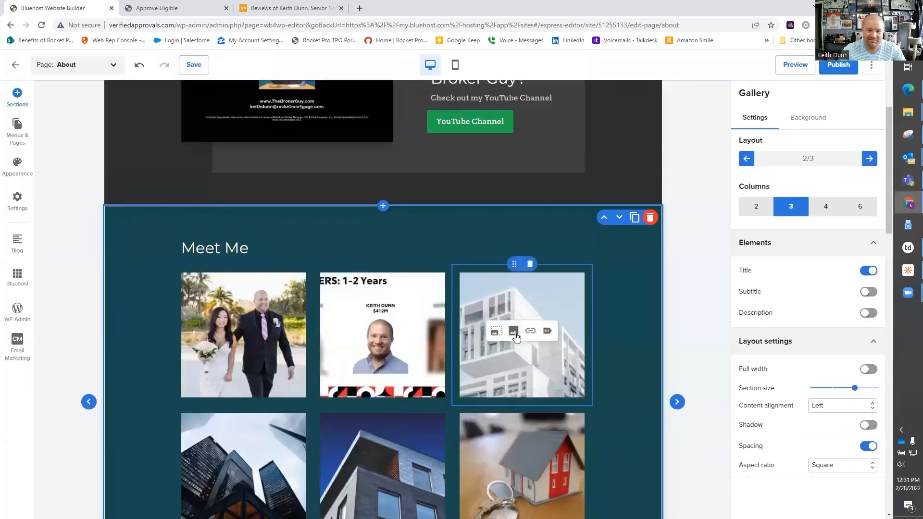
- Replace the third gallery image with the group photo on the sports field from the image library
left_click(514, 331)
scroll(652, 329, "down", 3)
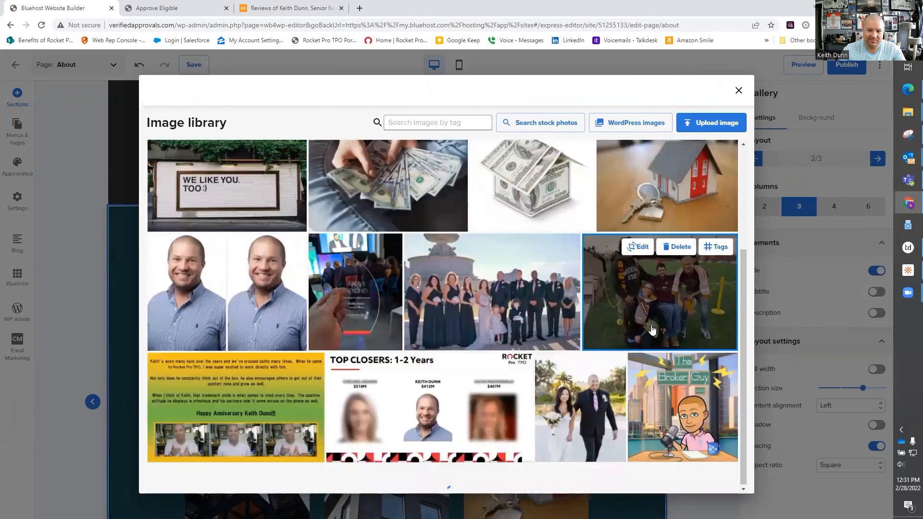
left_click(644, 294)
- Replace the fourth gallery image with the green and yellow "Happy Anniversary" picture from the image library
scroll(297, 306, "down", 4)
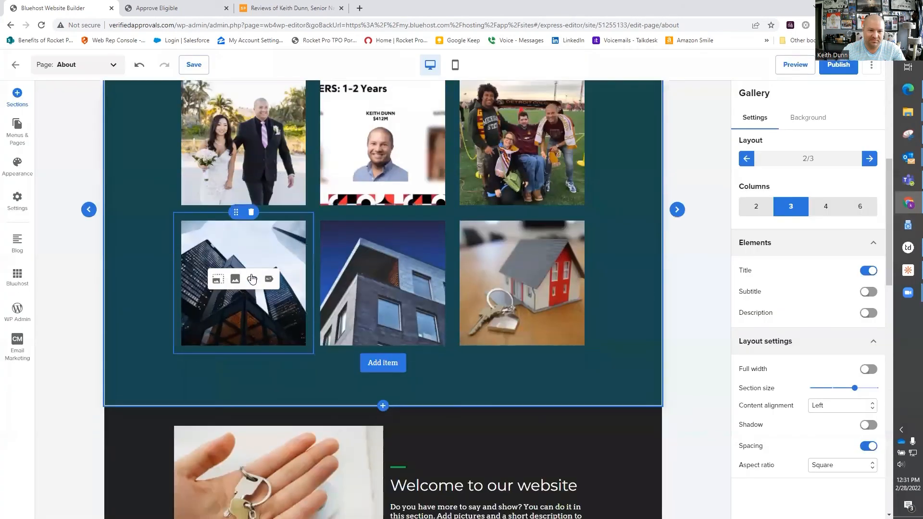
left_click(227, 283)
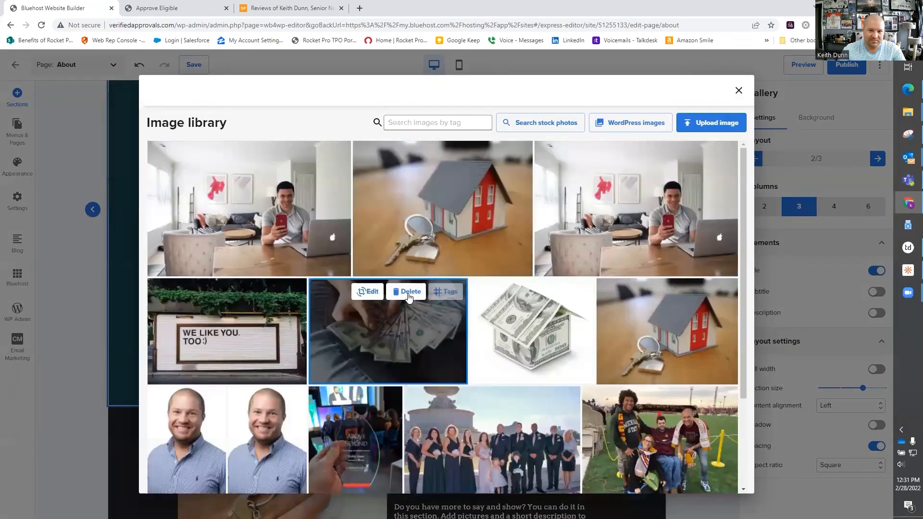
scroll(409, 298, "down", 1)
scroll(409, 300, "down", 1)
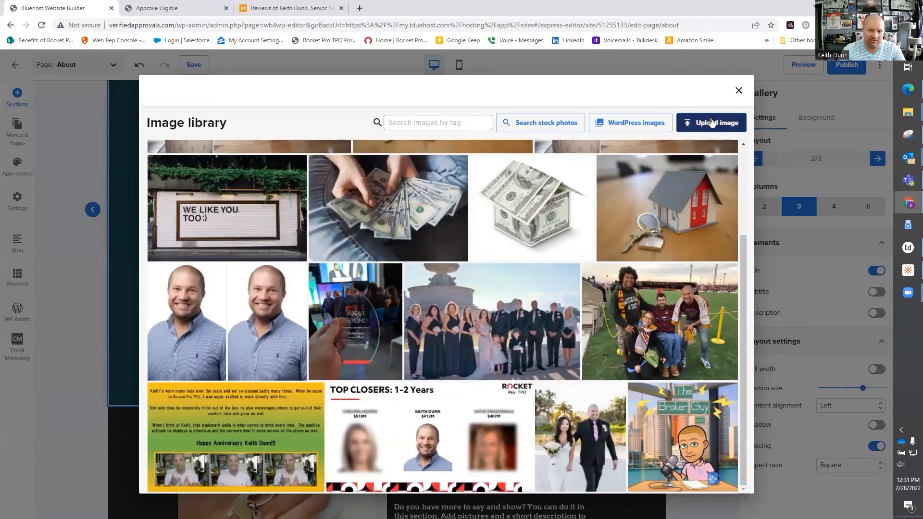
scroll(528, 308, "up", 2)
scroll(526, 314, "down", 2)
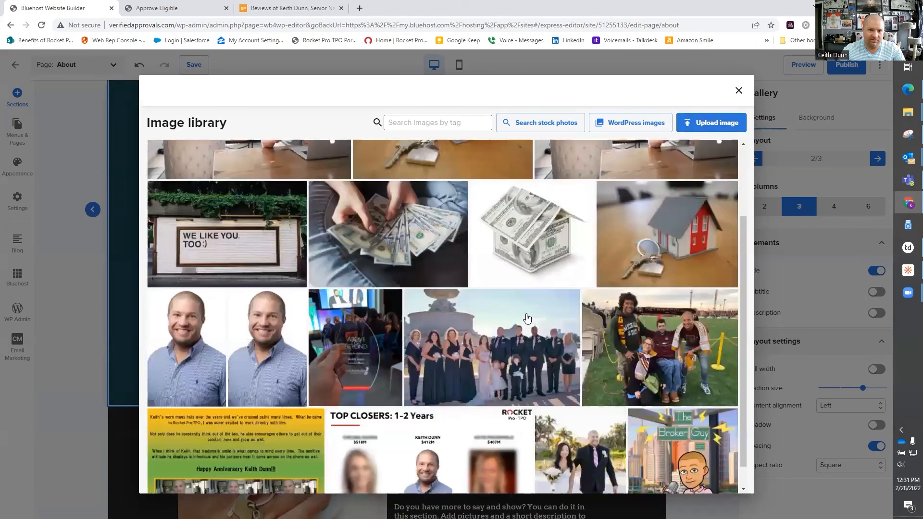
scroll(272, 336, "down", 1)
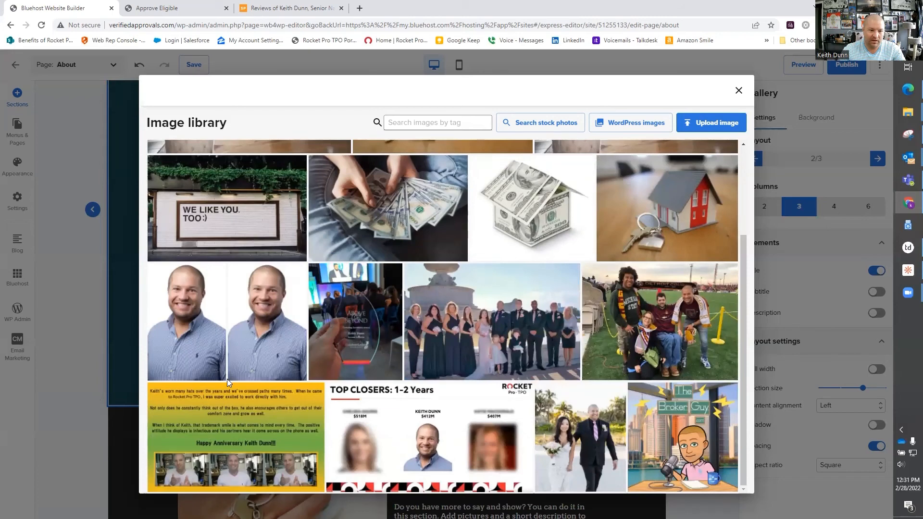
mouse_move(236, 417)
left_click(237, 441)
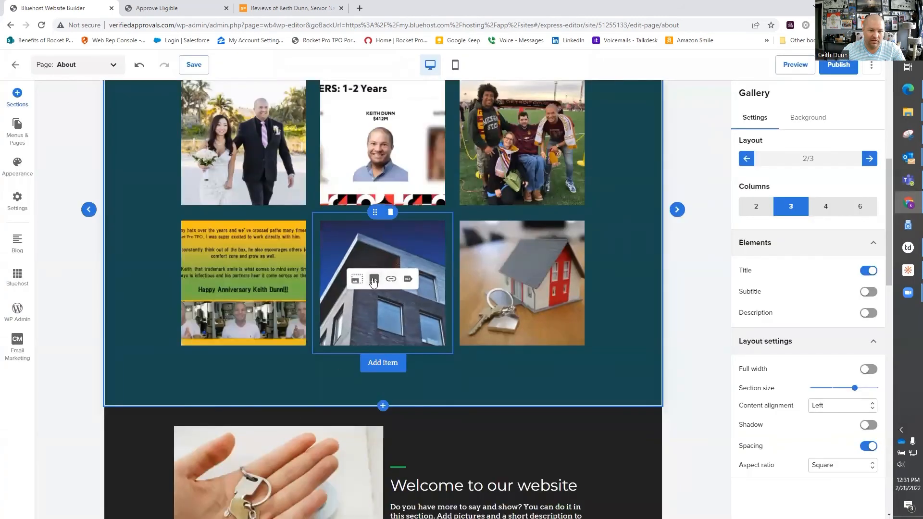
- Replace the fifth gallery image with the wedding party group photo from the image library
left_click(374, 281)
scroll(535, 299, "down", 3)
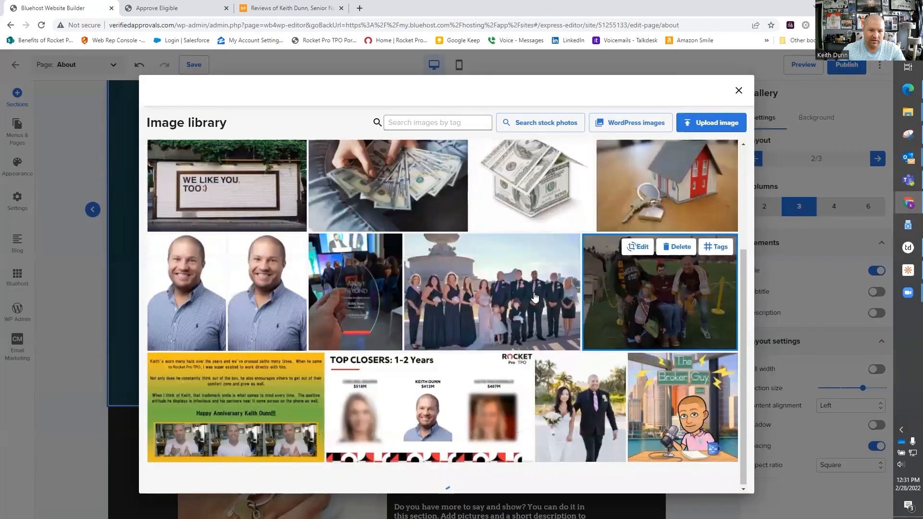
left_click(524, 295)
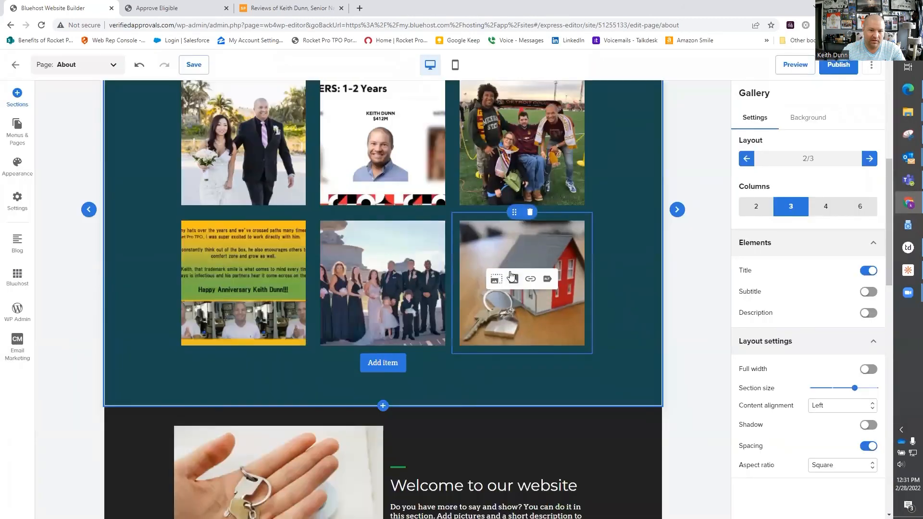
- Try the "Happy Anniversary" picture and the wedding party photo as the sixth gallery image
left_click(513, 278)
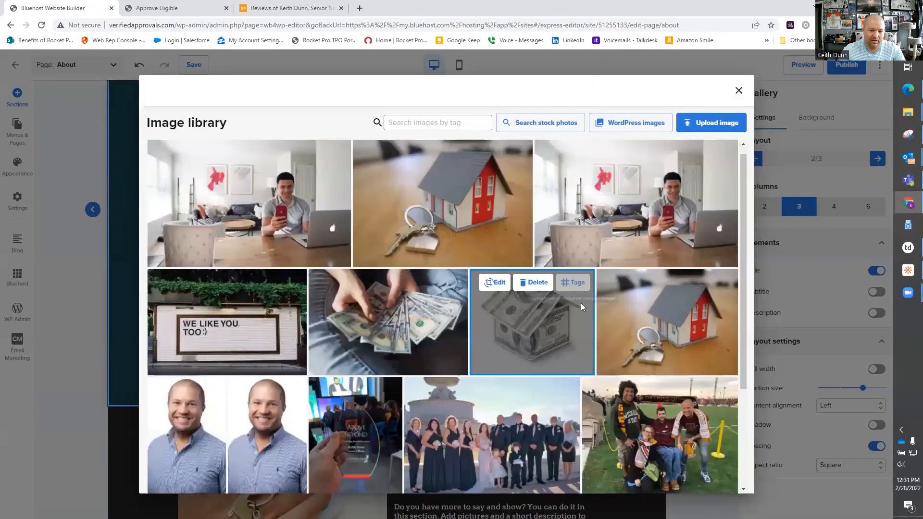
scroll(581, 302, "down", 3)
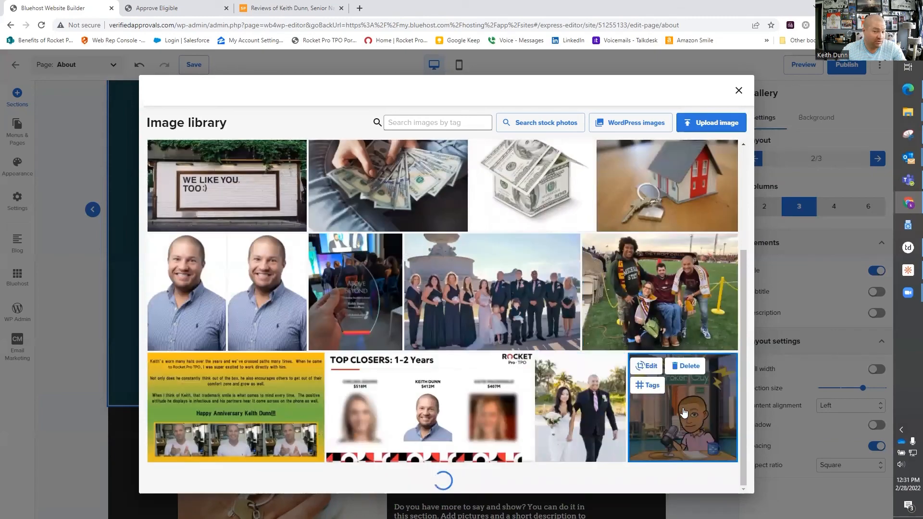
left_click(212, 404)
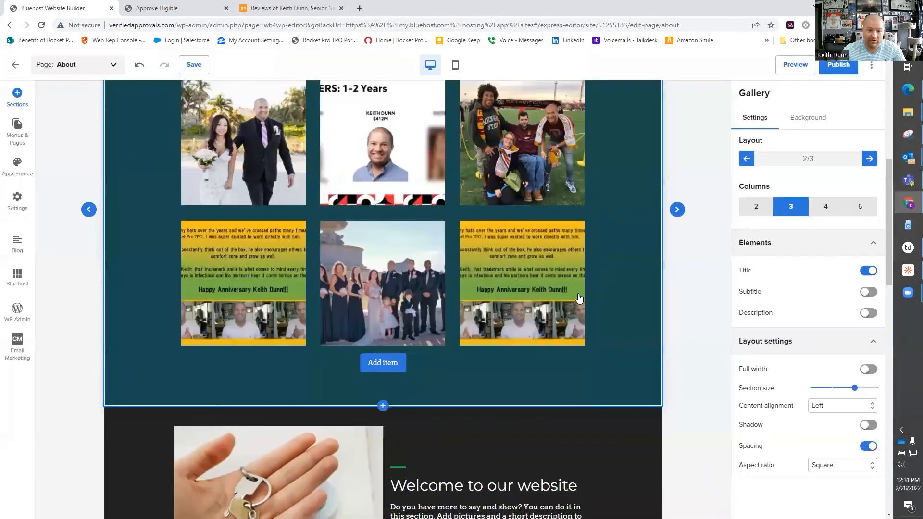
left_click(514, 285)
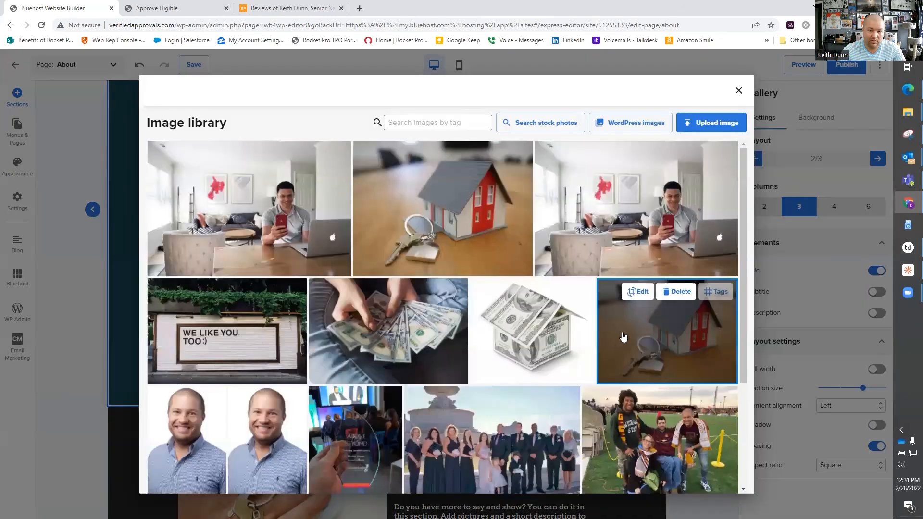
scroll(509, 296, "down", 3)
left_click(509, 296)
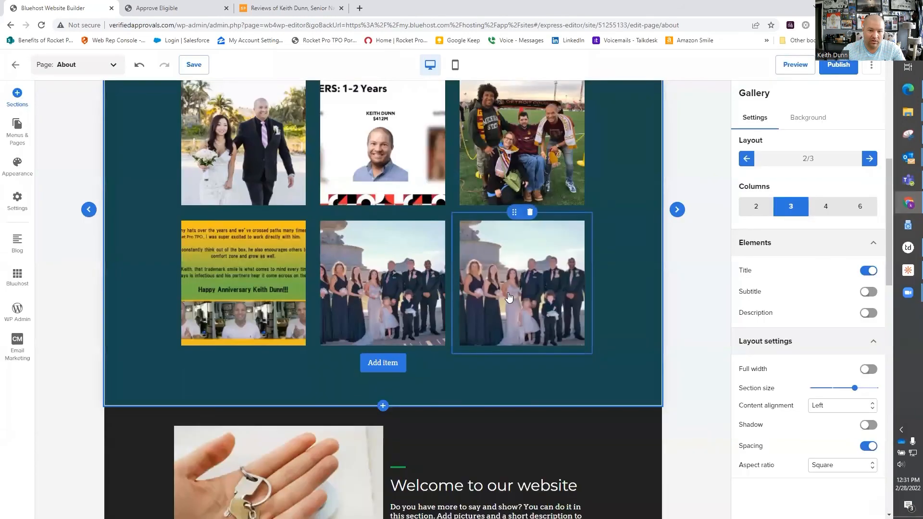
- Replace the sixth gallery image with the photo of the hand holding the glass award
left_click(513, 280)
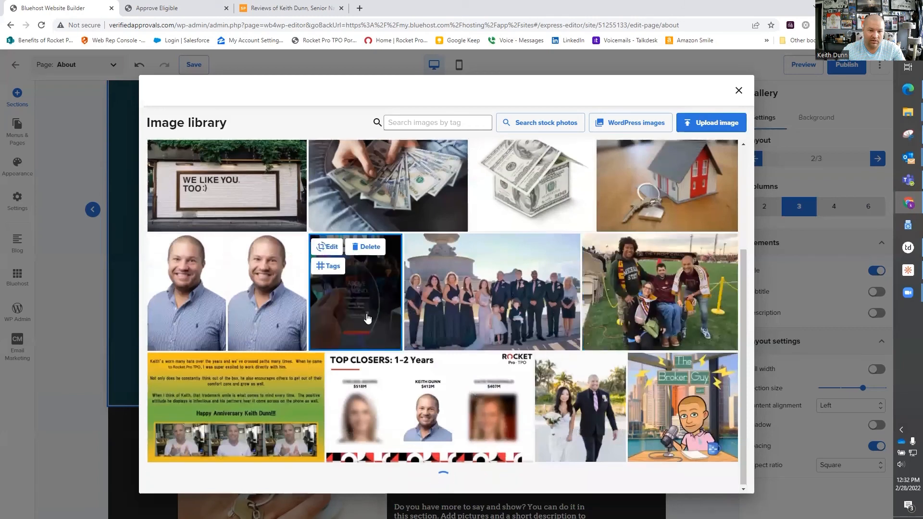
left_click(367, 313)
scroll(508, 297, "up", 8)
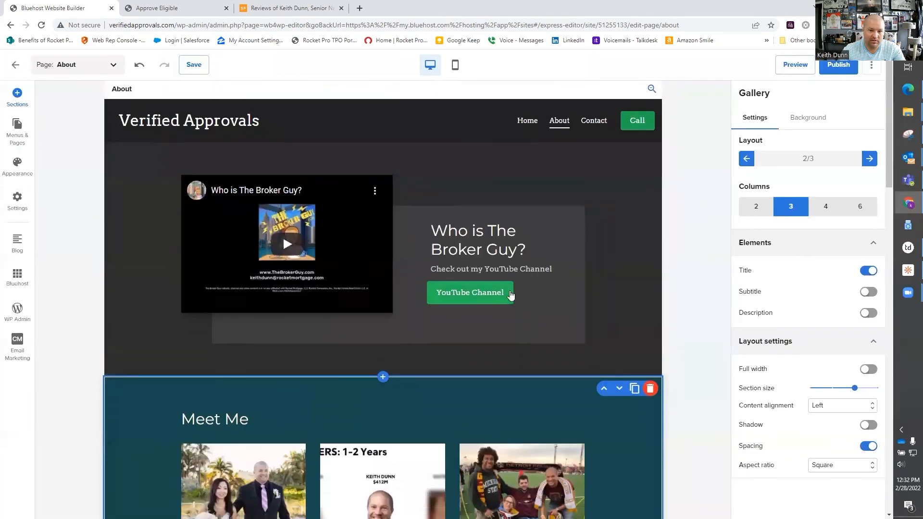
- Change the "Meet Me" gallery section's background color to the near-black theme color
scroll(510, 296, "down", 4)
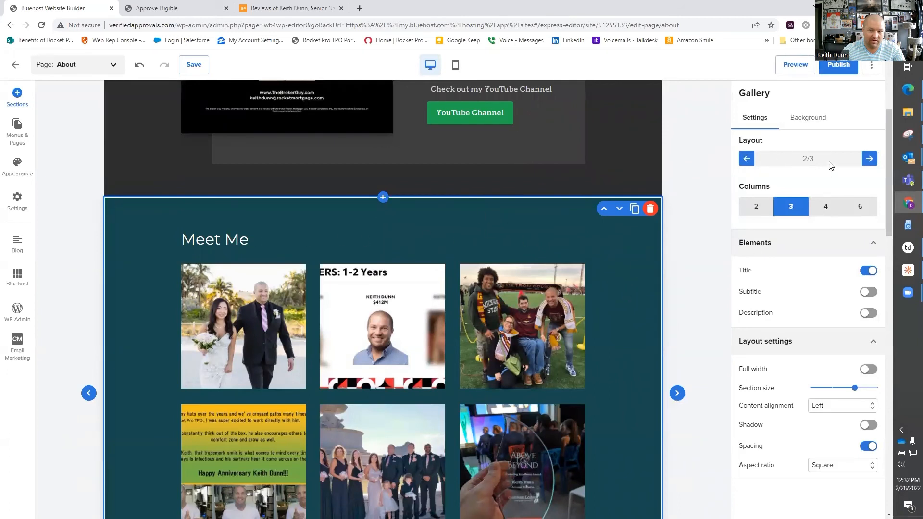
left_click(809, 118)
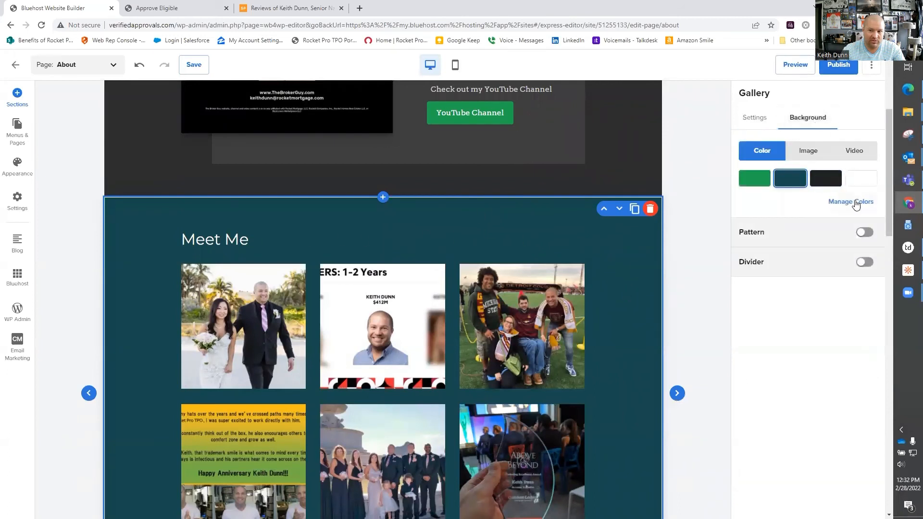
left_click(758, 183)
left_click(825, 180)
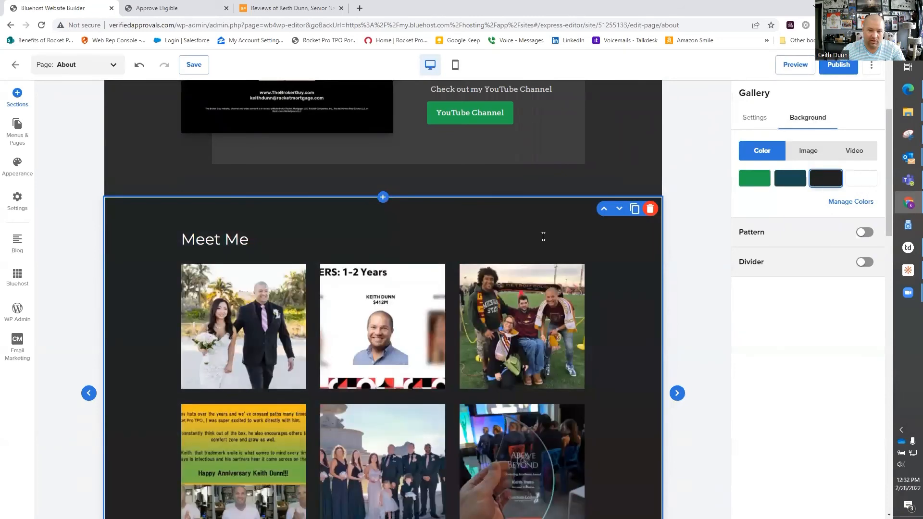
- Delete the "Welcome to our website" section below the gallery
scroll(543, 237, "down", 6)
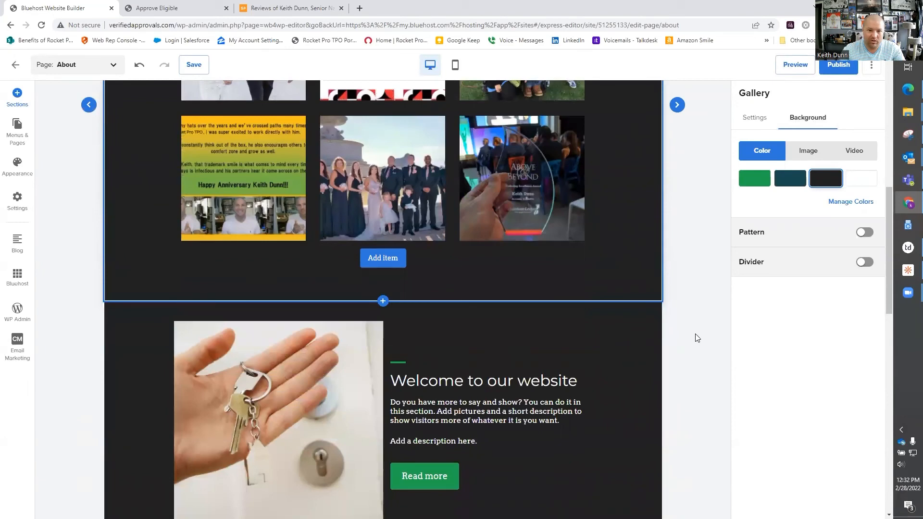
left_click(499, 339)
scroll(499, 339, "down", 2)
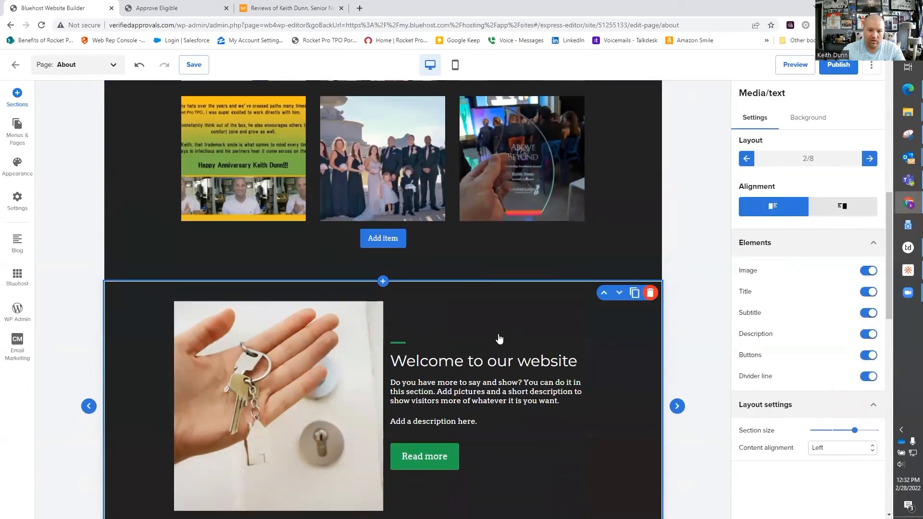
left_click(649, 217)
- Change the social section's title to "Follow Me"
left_click(503, 311)
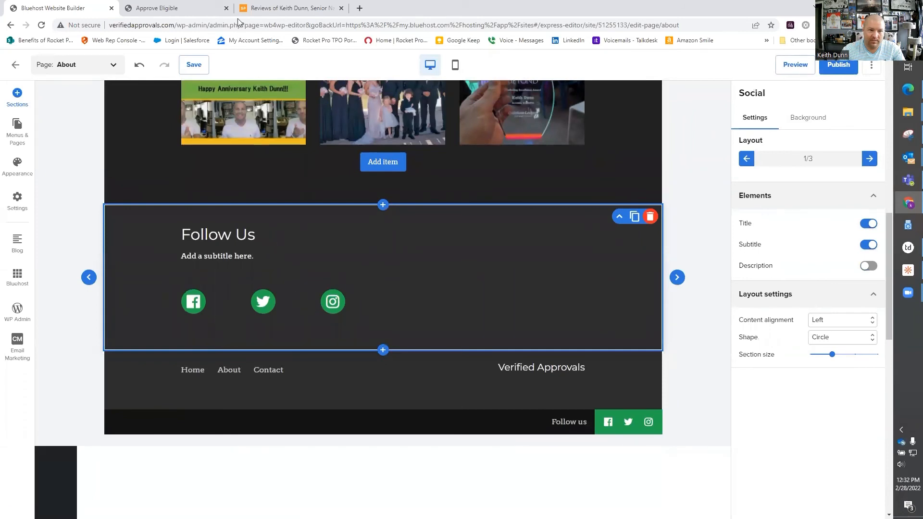
left_click(230, 234)
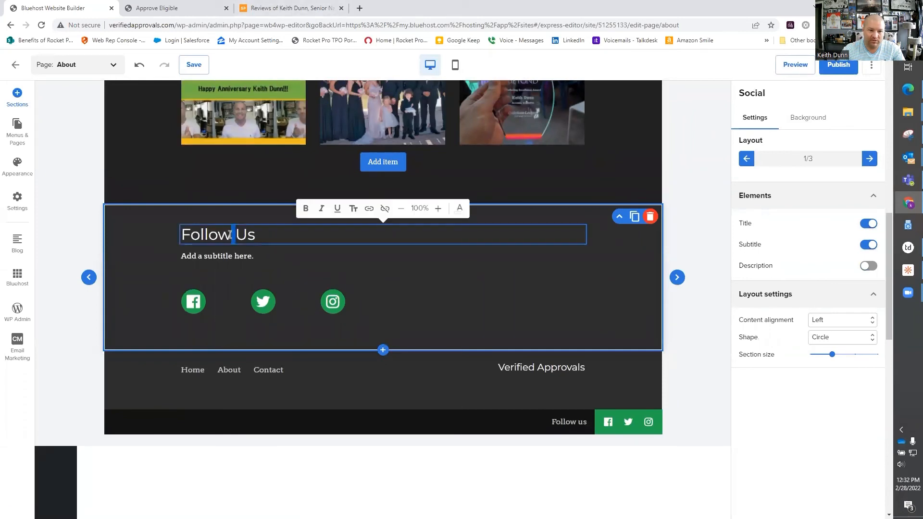
left_click(243, 235)
key("BackSpace")
type("Me")
- Remove the placeholder subtitle from the "Follow Me" section
left_click(232, 256)
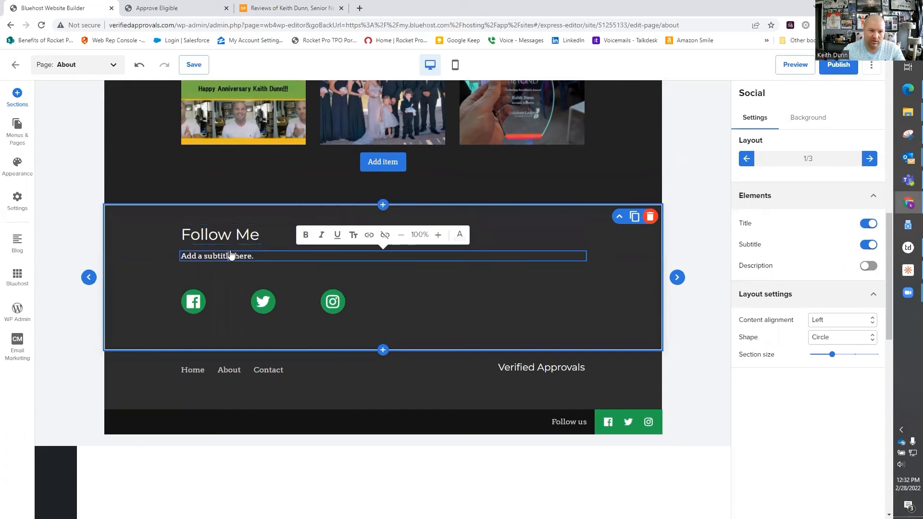
key("ctrl+a")
key("BackSpace")
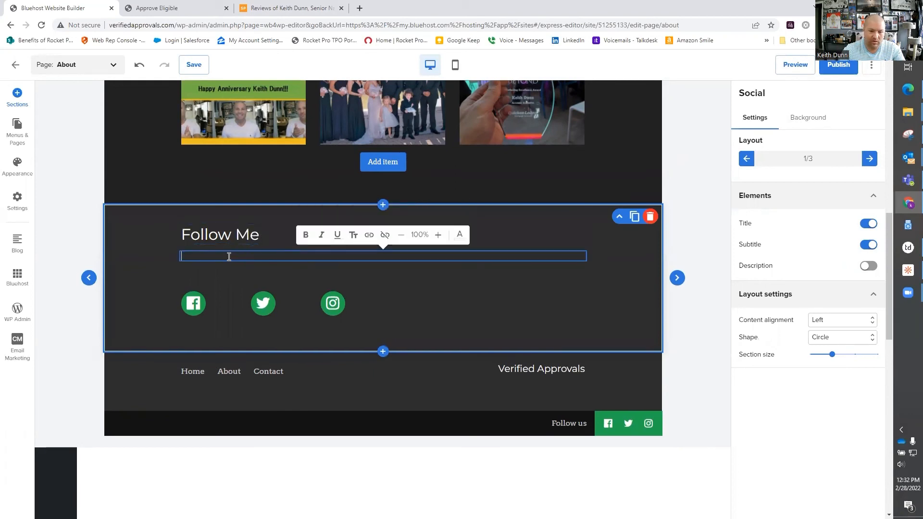
left_click(239, 236)
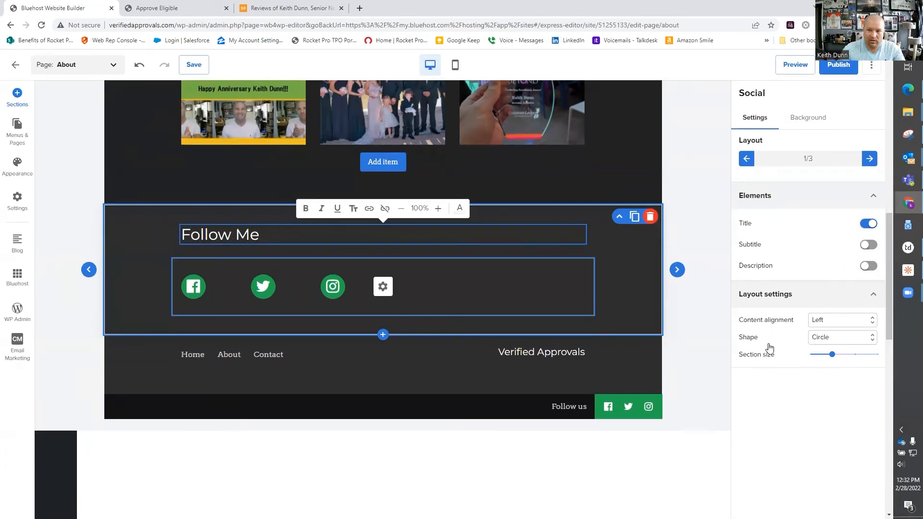
- Reduce the "Follow Me" section to its smallest size and switch it to layout 2/3 with labelled social icons
left_click(831, 357)
left_click_drag(830, 358, 815, 359)
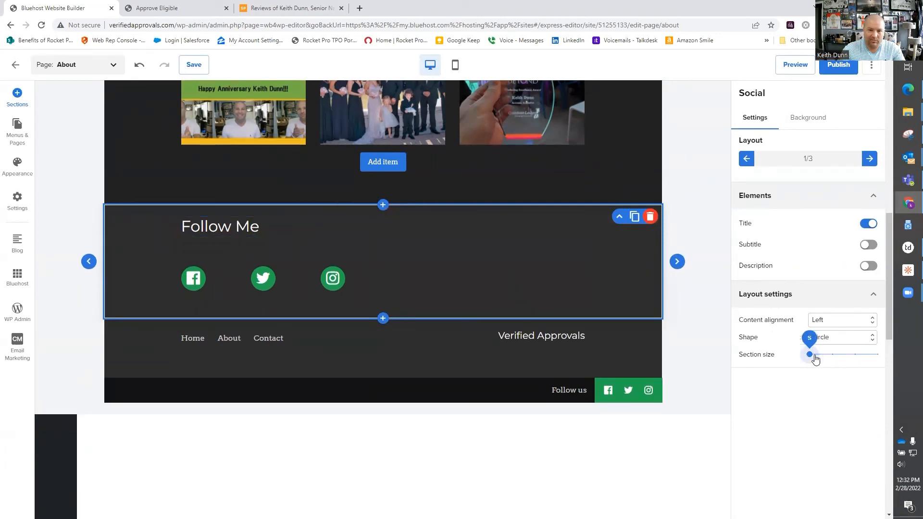
left_click(677, 262)
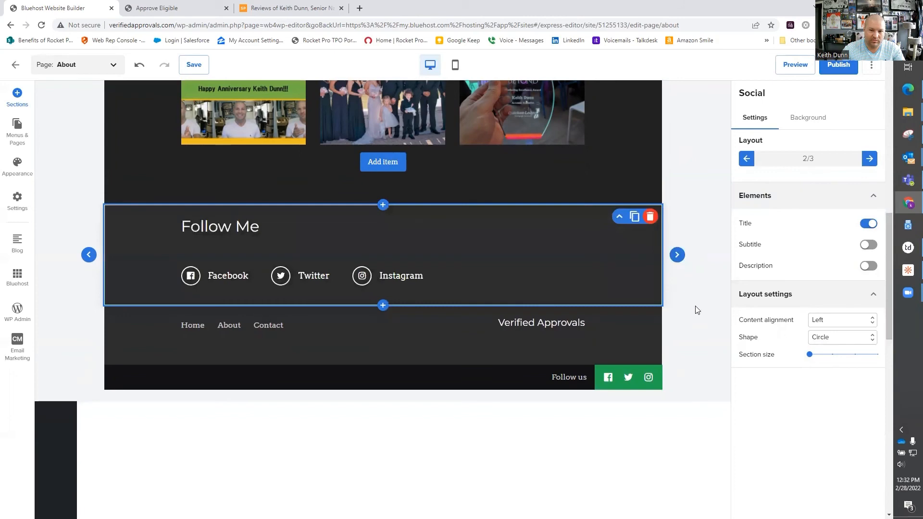
- Review the edited About page against the About page in the Approve Eligible tab, and open that site's Contact page
scroll(561, 333, "up", 7)
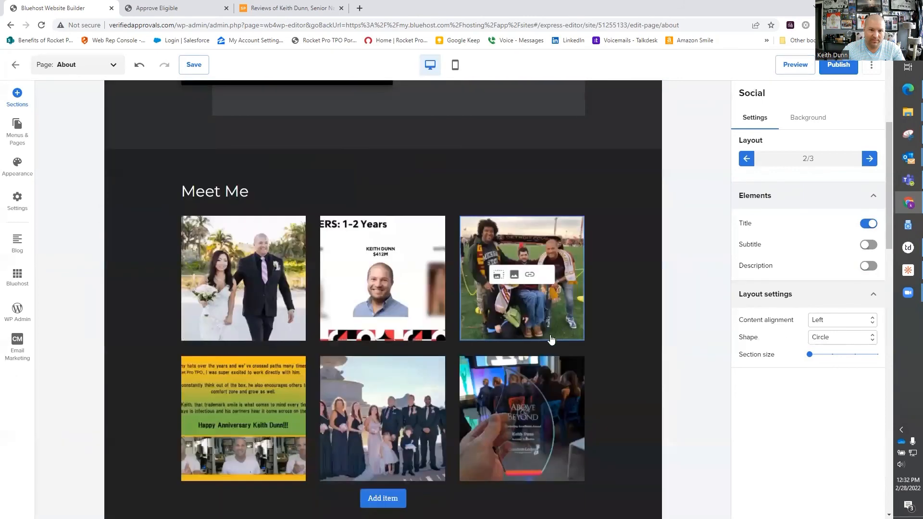
left_click(628, 331)
scroll(629, 332, "up", 5)
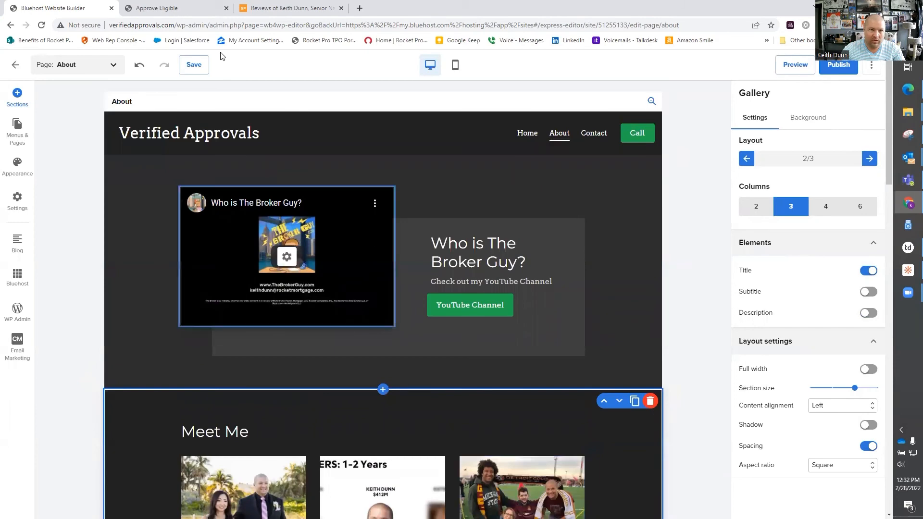
left_click(159, 8)
scroll(288, 270, "down", 4)
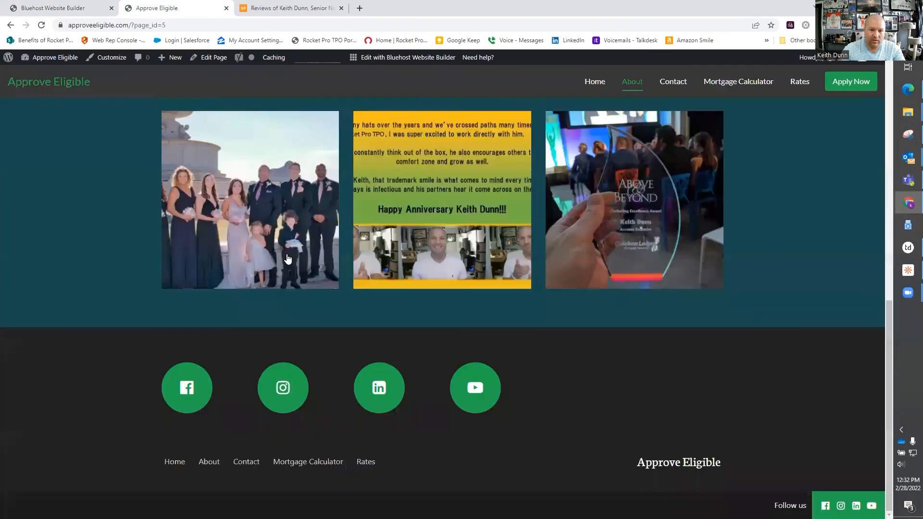
scroll(322, 269, "up", 3)
scroll(322, 269, "up", 8)
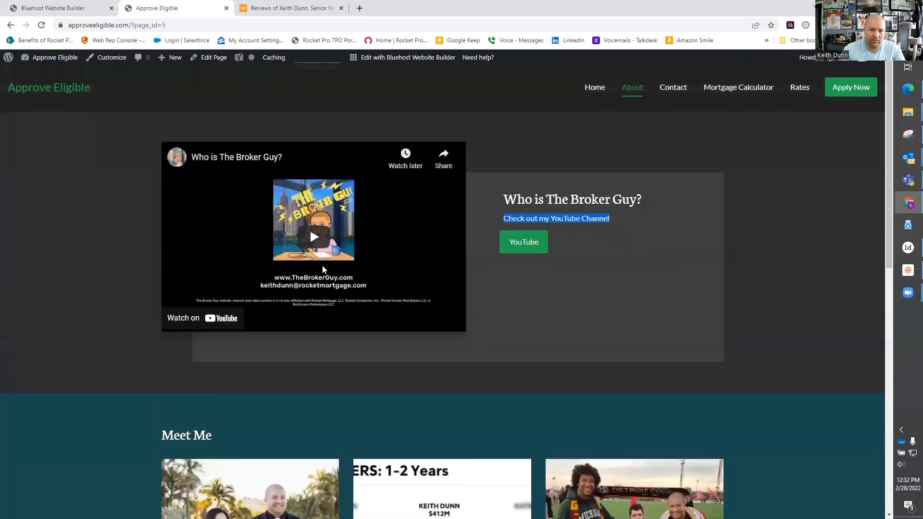
left_click(677, 91)
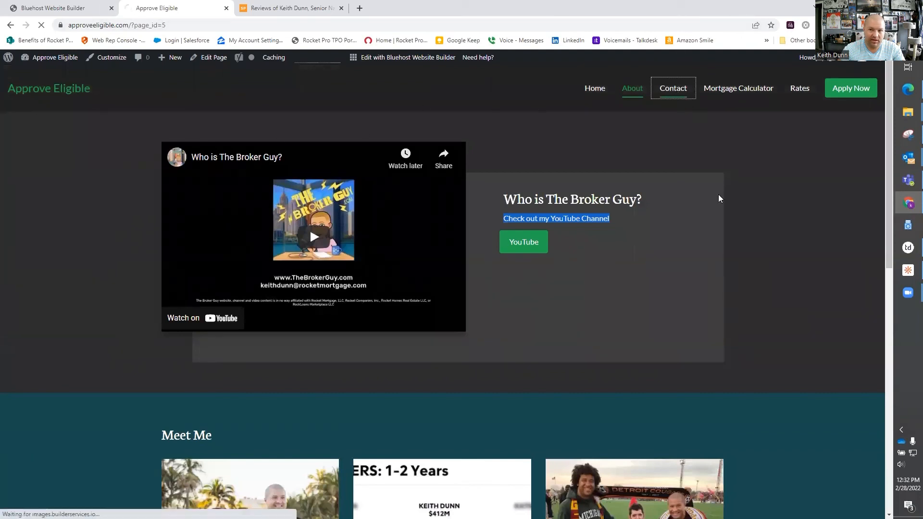
- Return to the Bluehost Website Builder tab and open the Contact page for editing
left_click(40, 3)
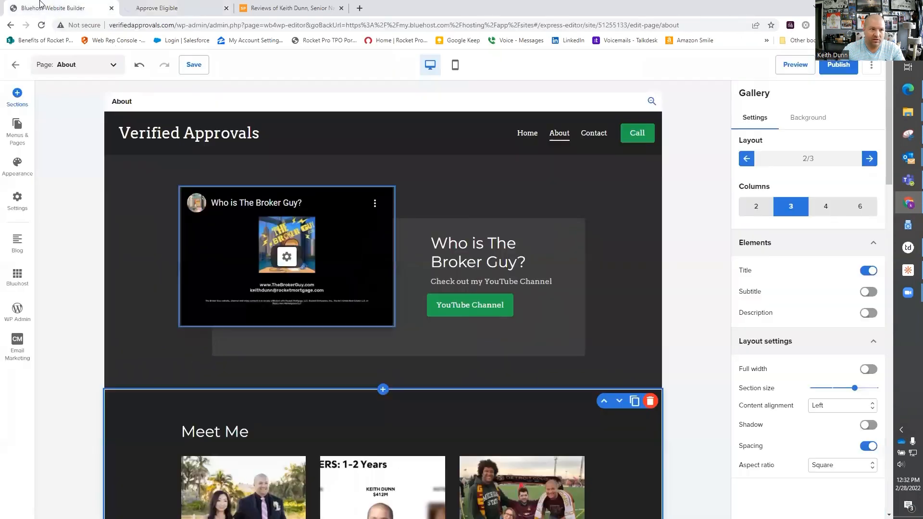
left_click(18, 130)
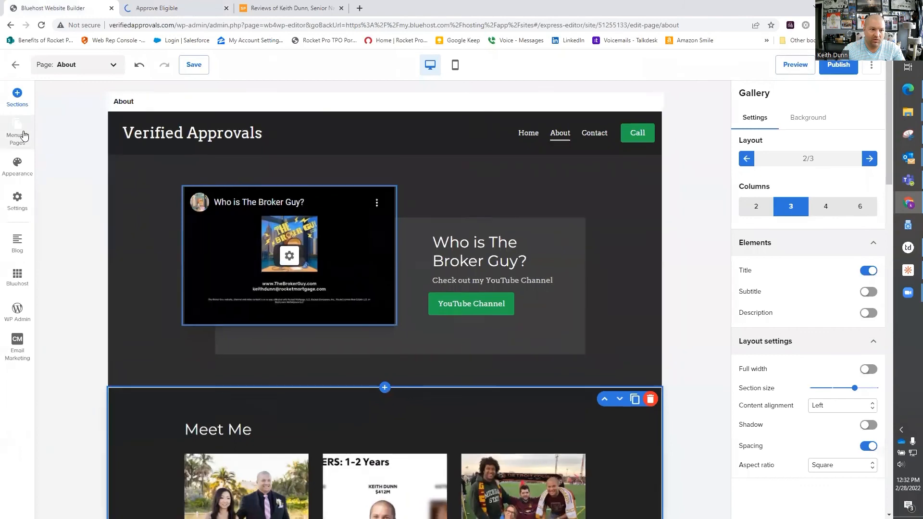
left_click(95, 195)
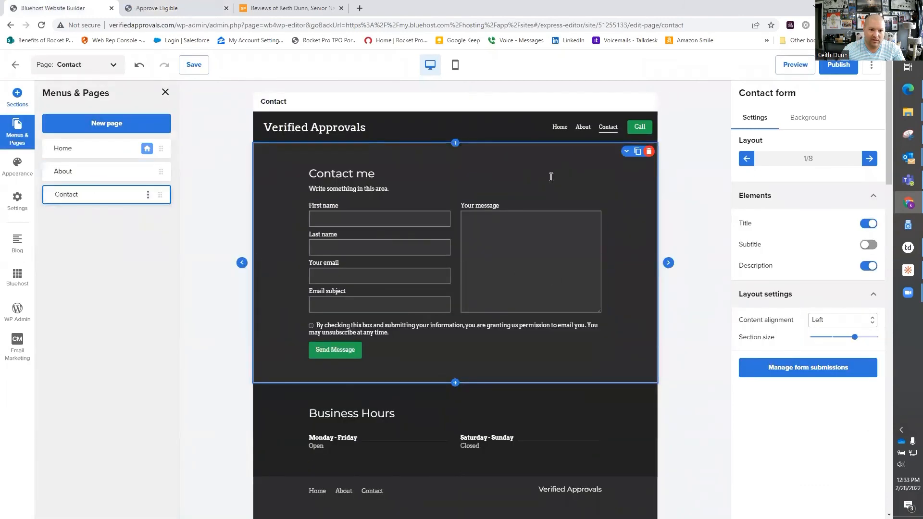
- Delete the Business Hours section from the Contact page
scroll(532, 241, "down", 6)
scroll(532, 292, "up", 6)
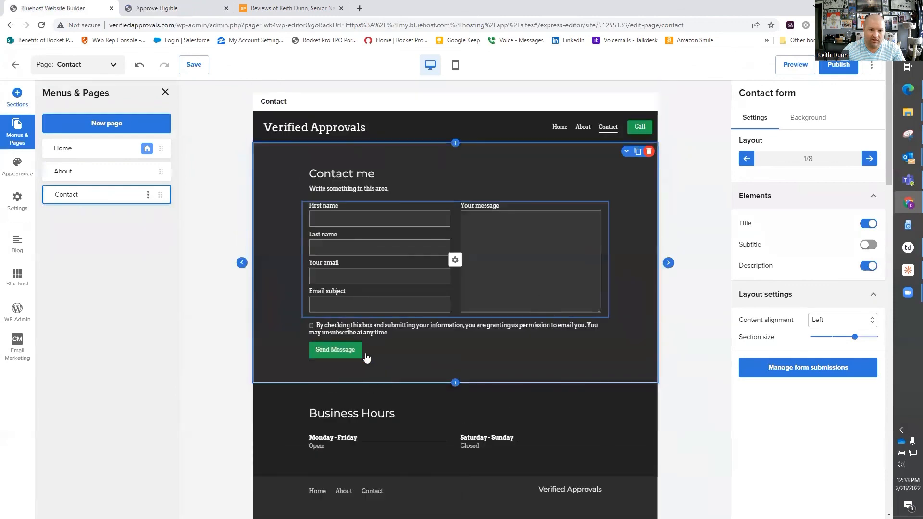
left_click(433, 410)
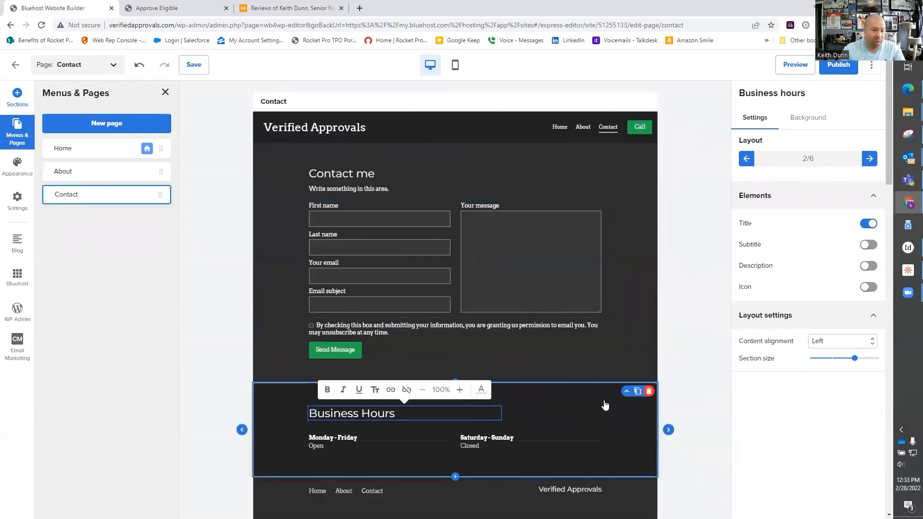
left_click(649, 391)
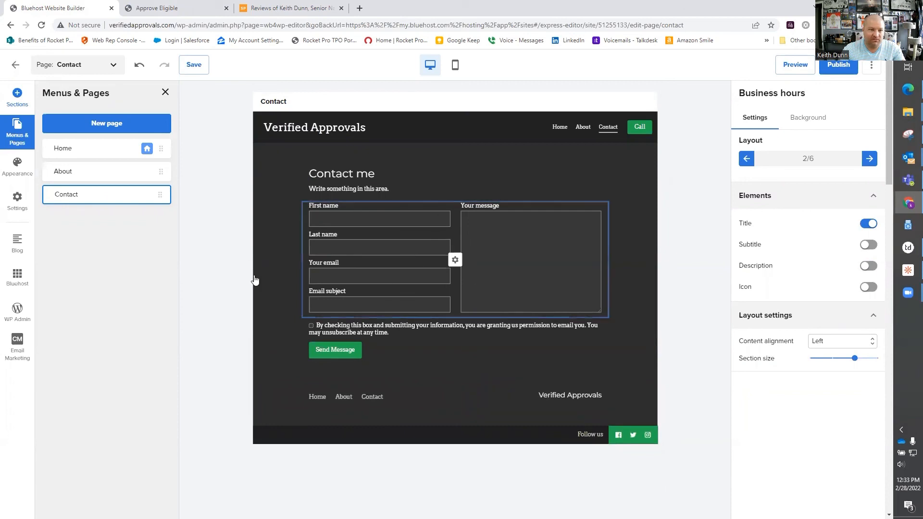
- Set the contact form's destination address to the site owner's e-mail and save the form options
left_click(453, 260)
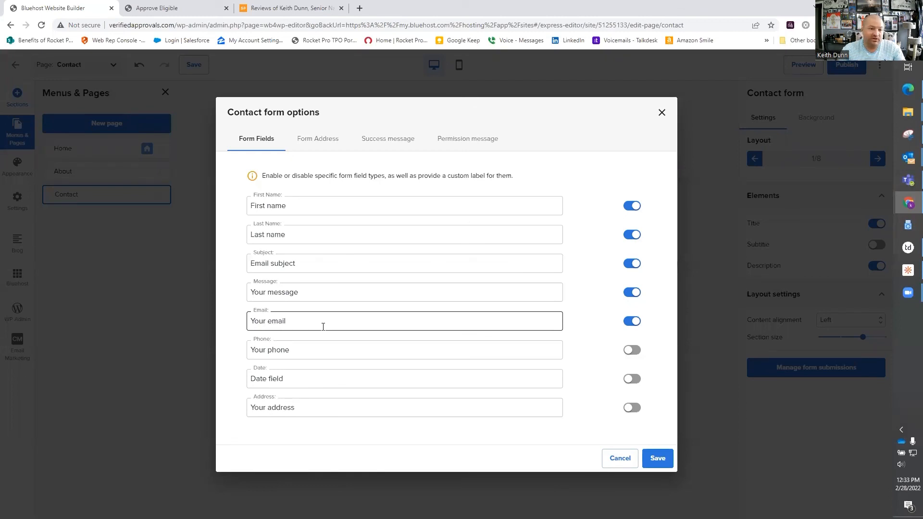
left_click(307, 143)
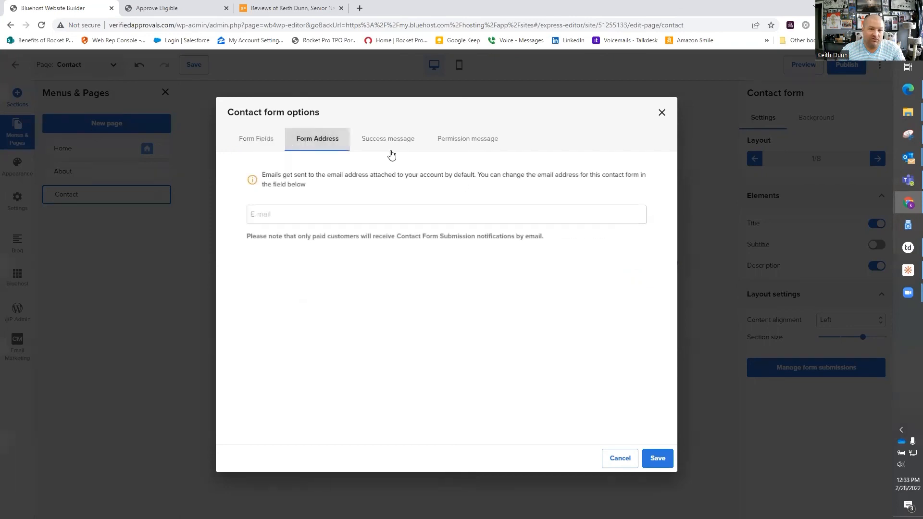
left_click(322, 215)
left_click(307, 238)
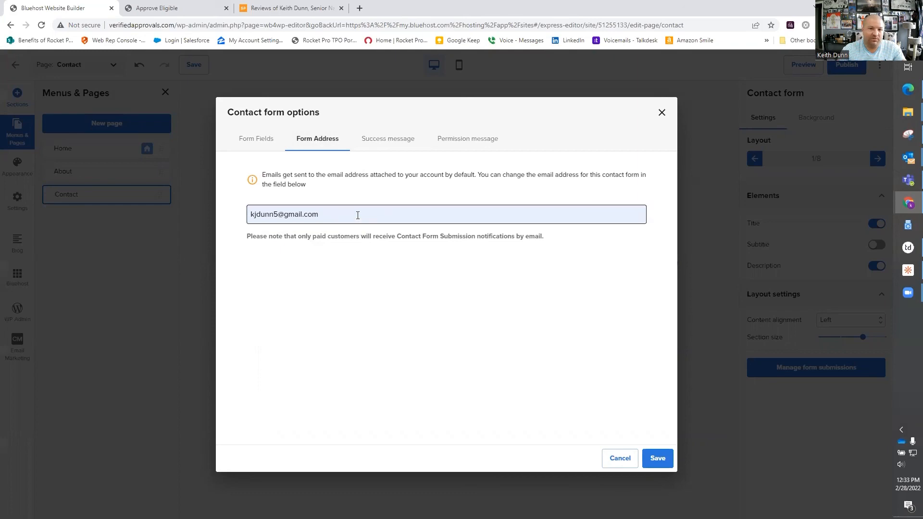
left_click(657, 458)
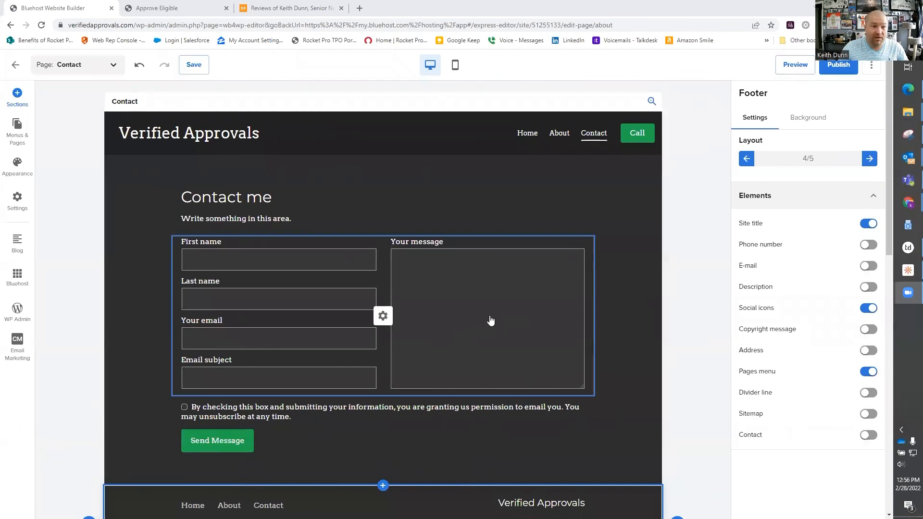
- Save and publish the Verified Approvals site, and open the live site at verifiedapprovals.com
left_click(191, 67)
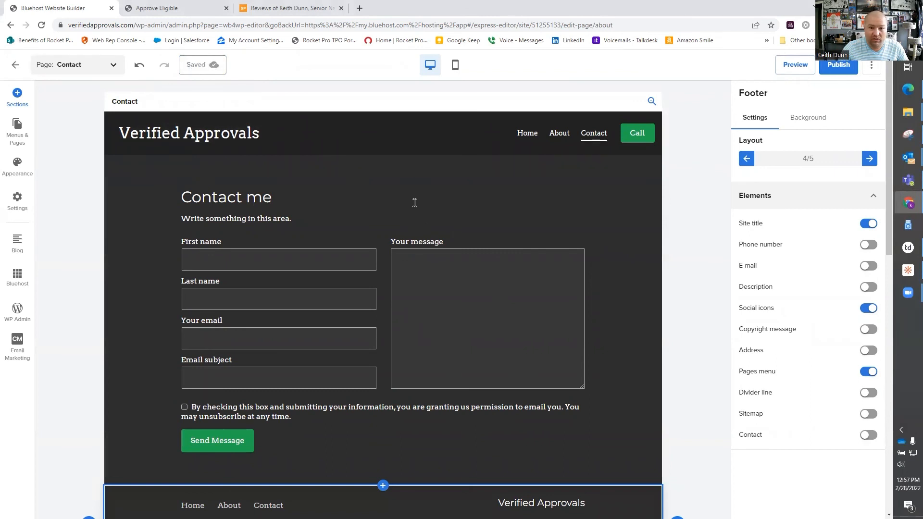
left_click(830, 70)
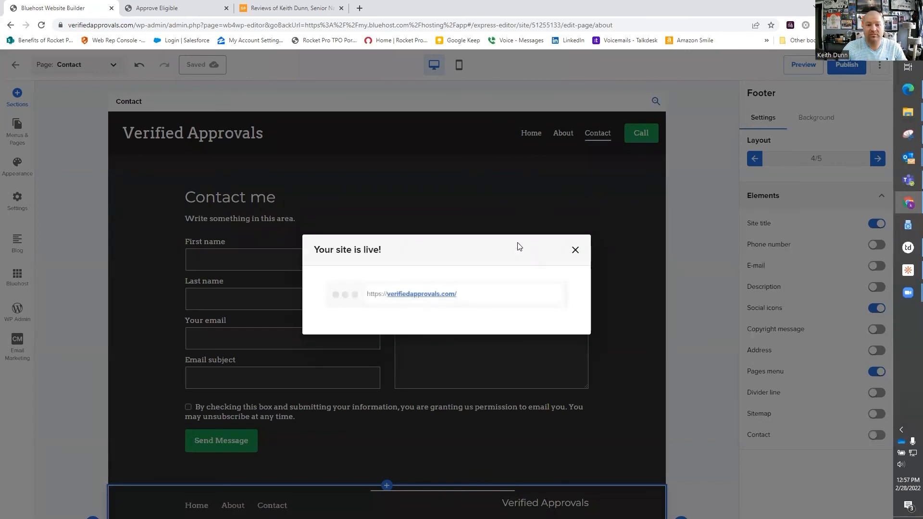
left_click(431, 298)
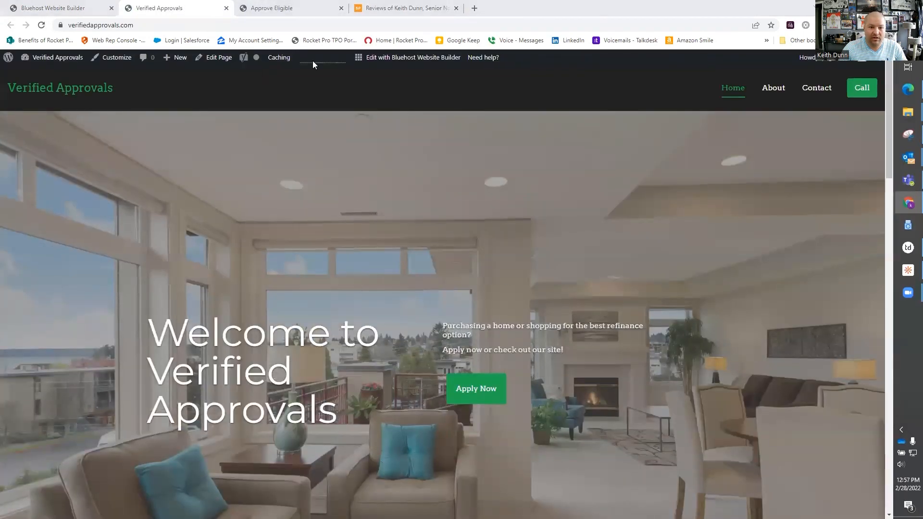
- Bring up the Approve Eligible home page for reference and review the published Verified Approvals home page from its banner down to its footer
left_click(256, 8)
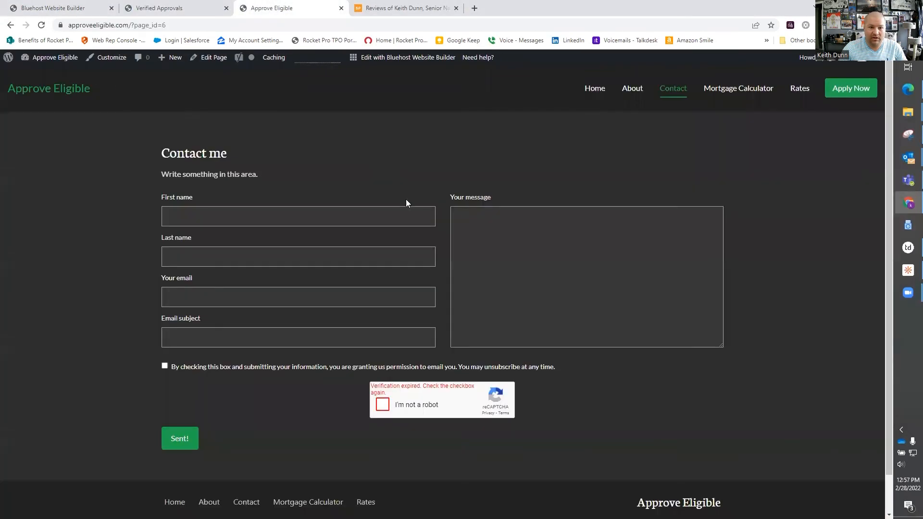
left_click(589, 92)
left_click(159, 8)
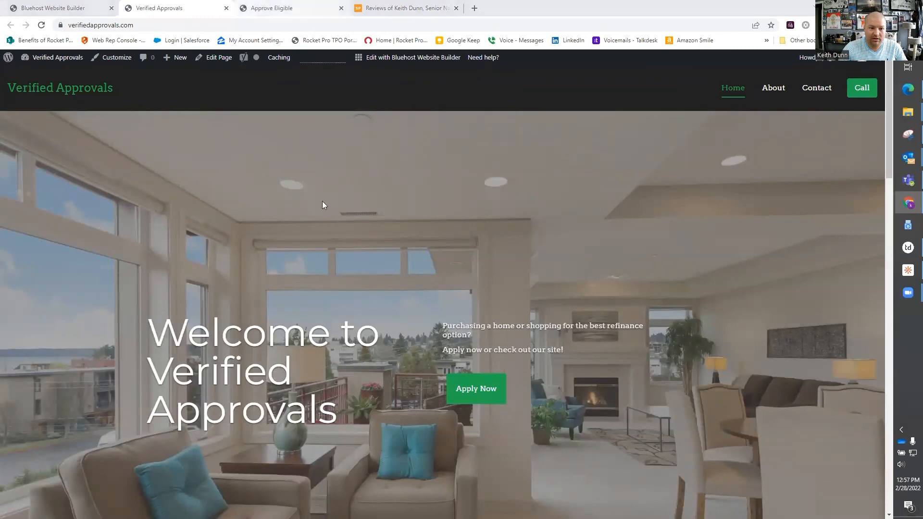
scroll(379, 259, "down", 10)
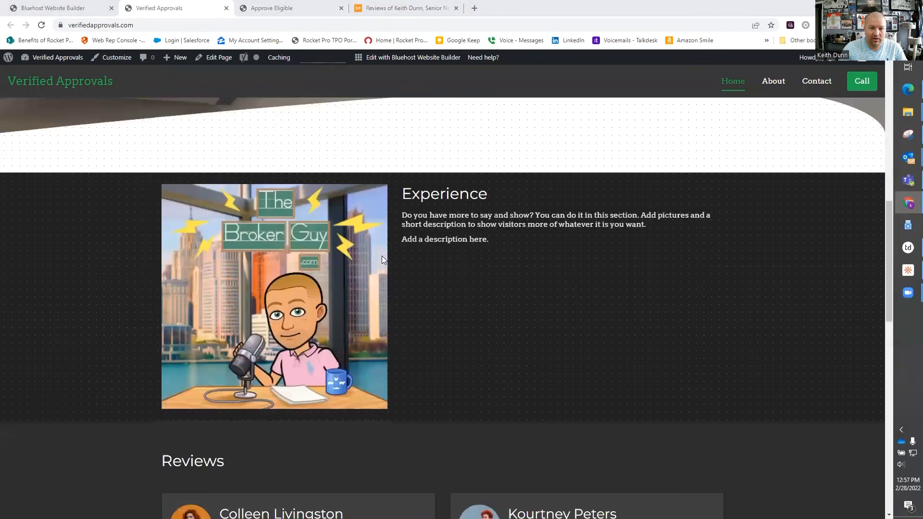
scroll(382, 256, "down", 15)
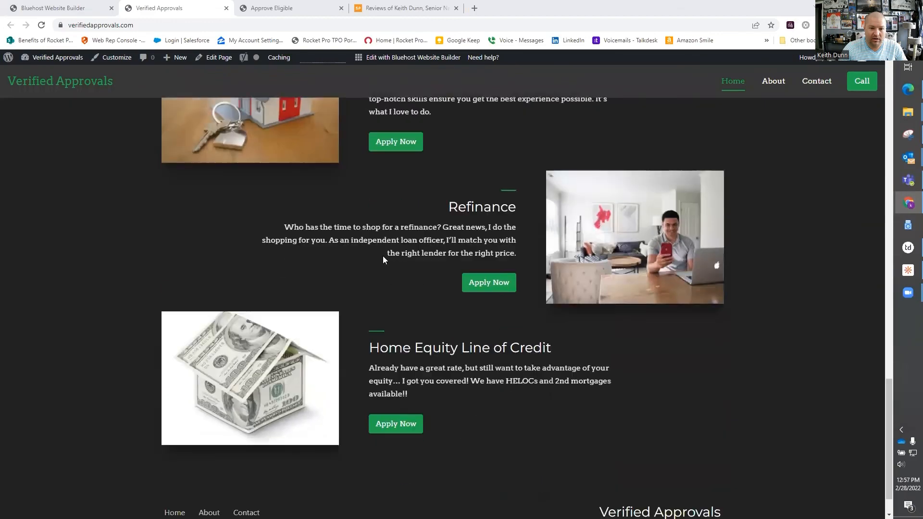
scroll(433, 297, "up", 13)
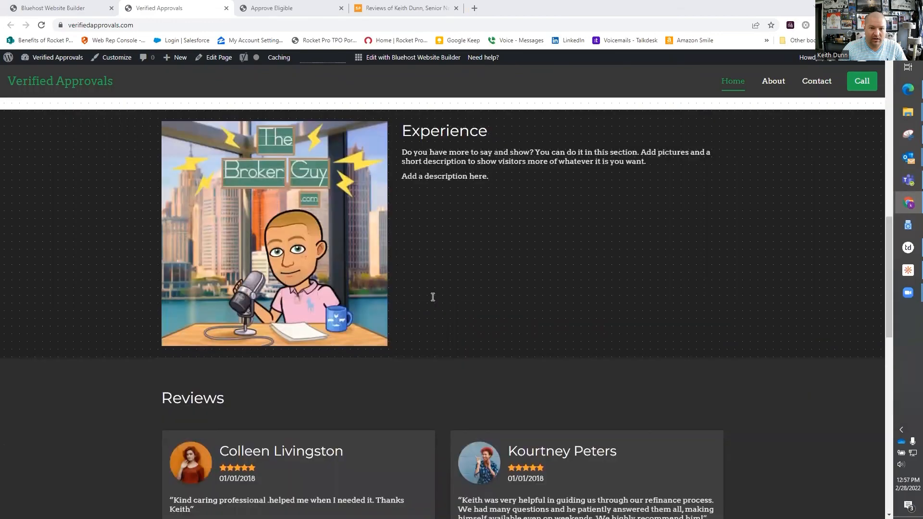
scroll(433, 297, "up", 5)
scroll(430, 287, "up", 8)
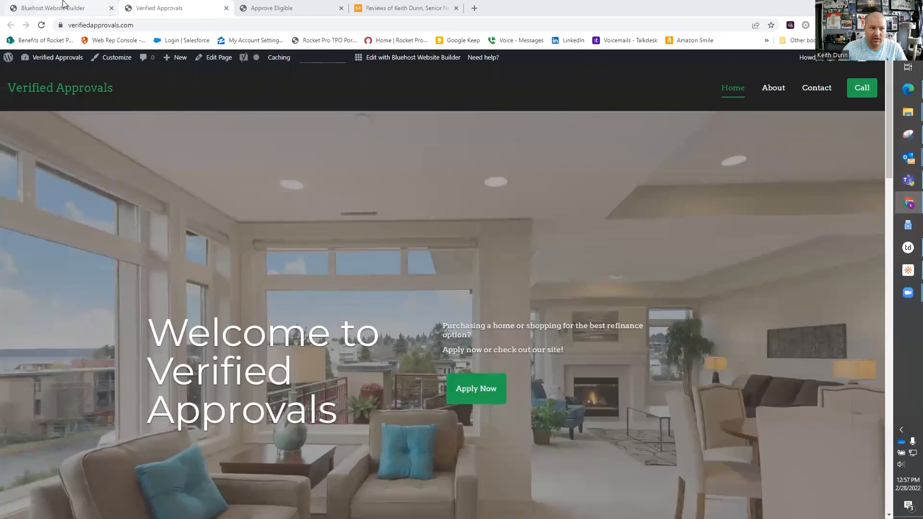
- Compare the area between the banner and Experience on both home pages, and return to the Website Builder, dismissing the publish notice
left_click(63, 4)
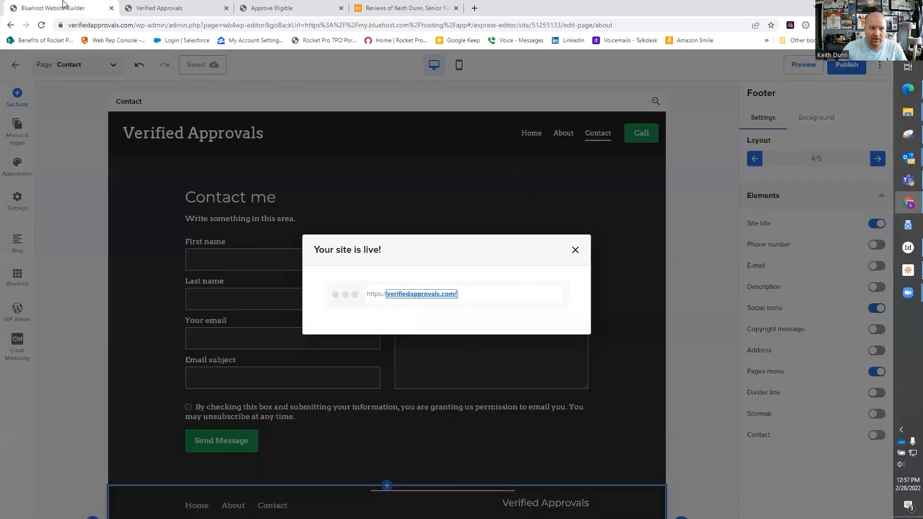
left_click(179, 4)
scroll(326, 208, "down", 9)
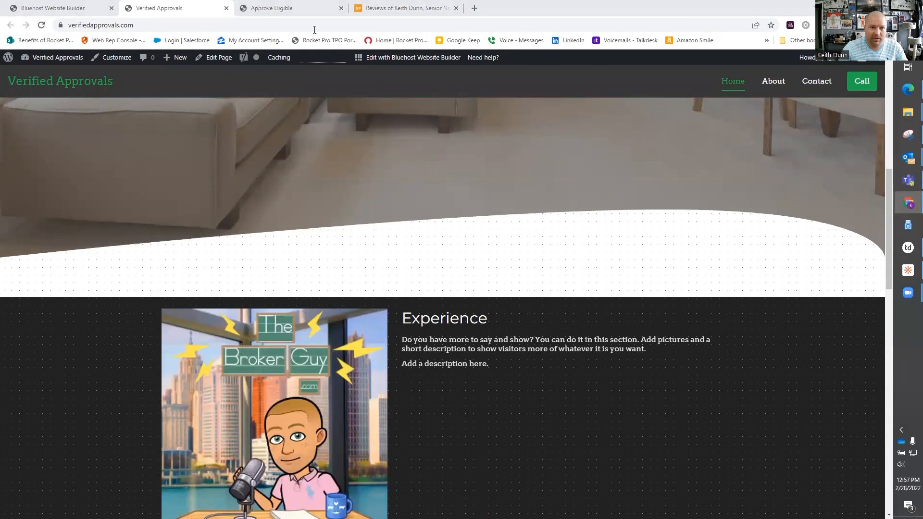
left_click(308, 9)
scroll(408, 228, "down", 10)
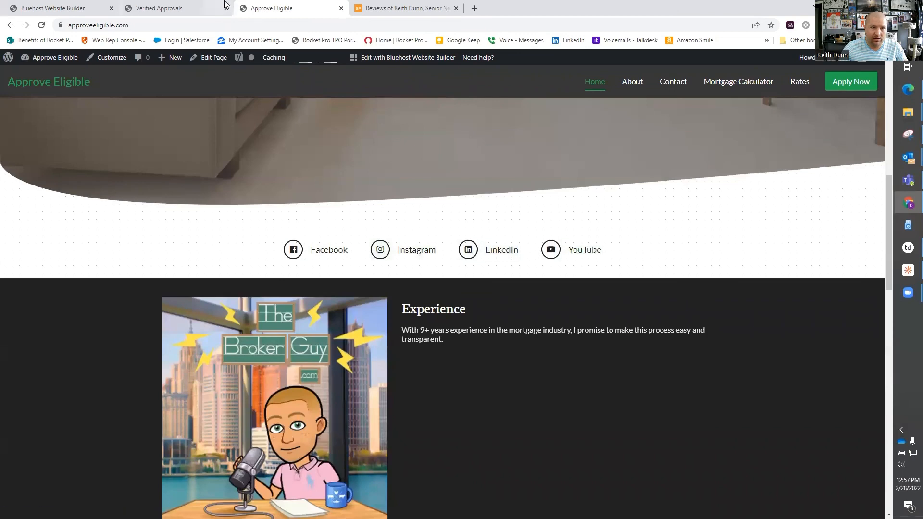
left_click(187, 7)
left_click(51, 4)
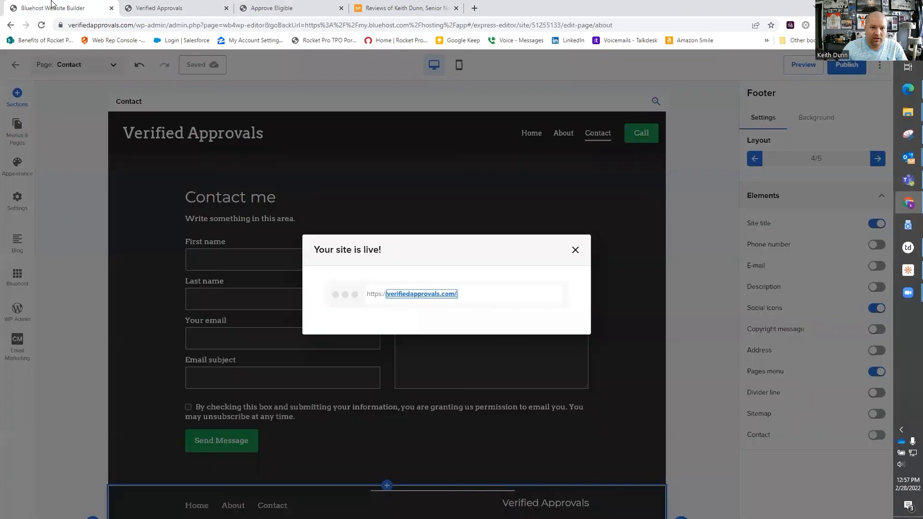
left_click(576, 250)
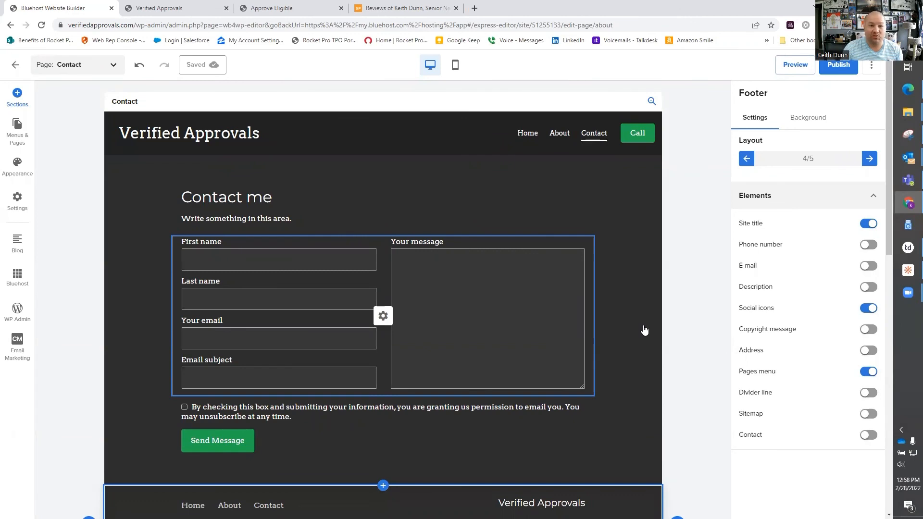
- Switch to the Approve Eligible tab and open that site's Mortgage Calculator page
left_click(272, 8)
scroll(563, 205, "up", 5)
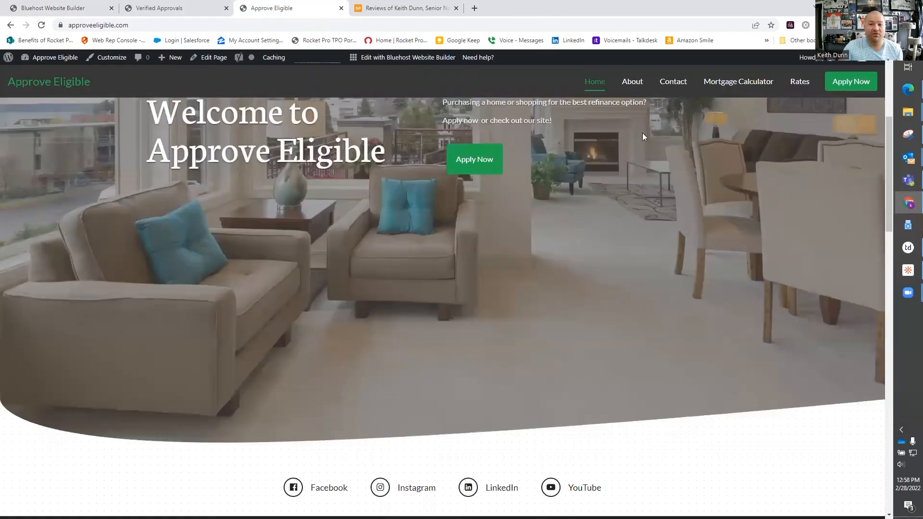
left_click(710, 85)
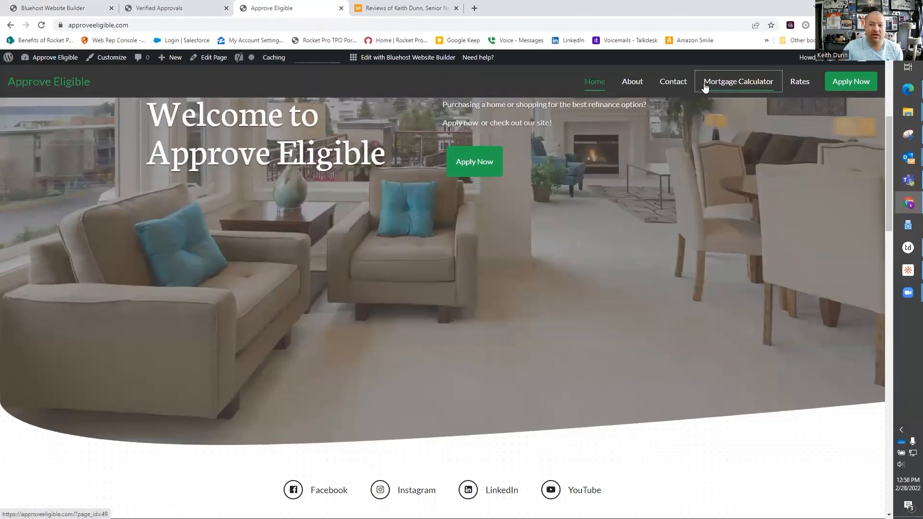